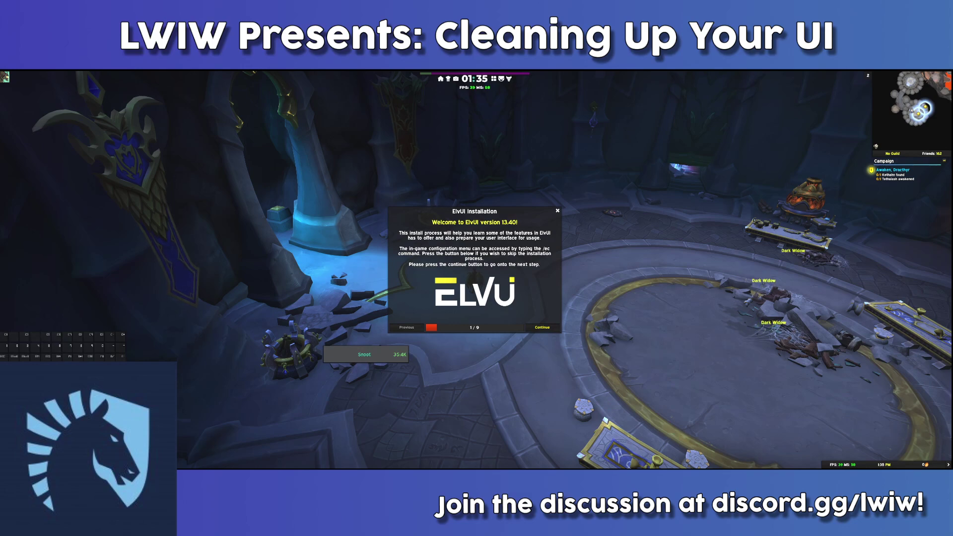
left_click_drag(264, 252, 397, 241)
key("w")
key("space")
key("w")
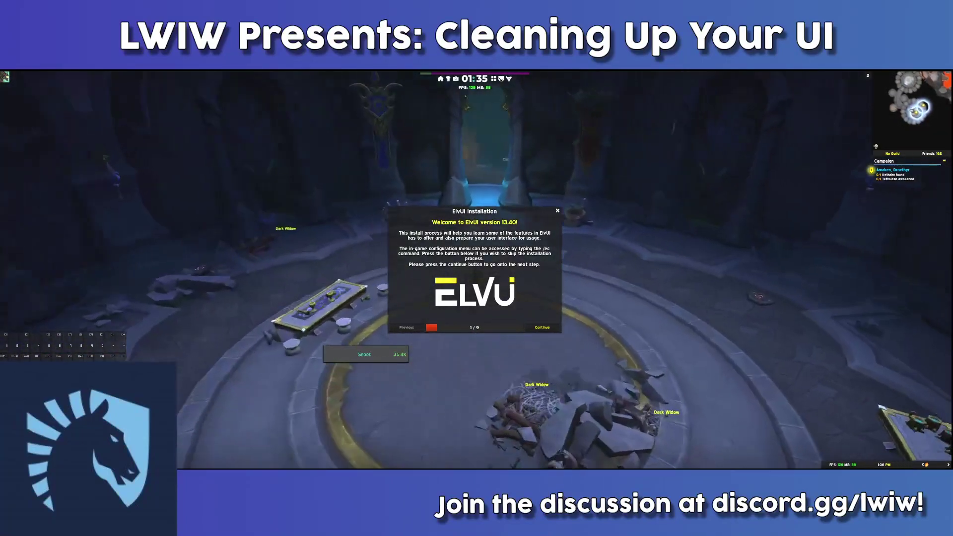
key("w")
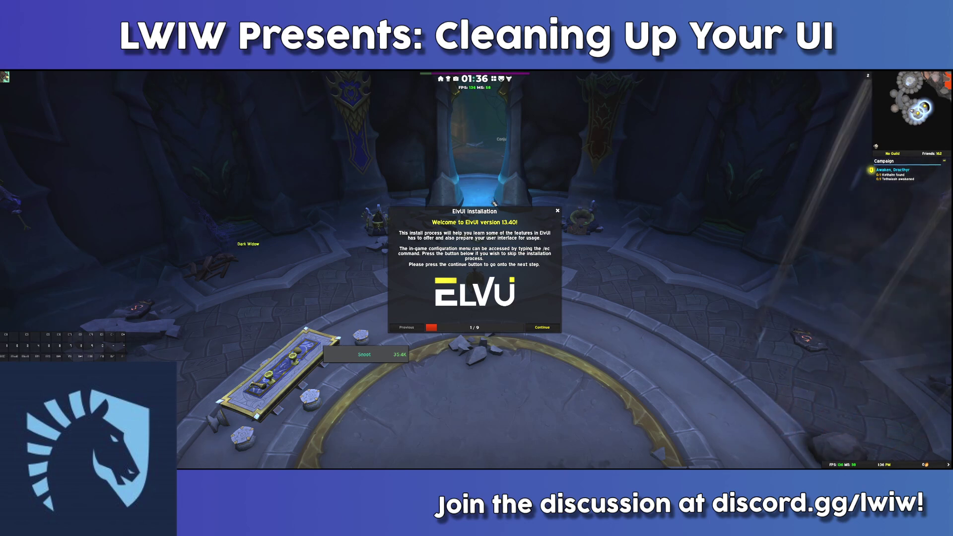
- Move the ElvUI installer window slightly higher, start the installation and apply the CVars setup
left_click_drag(488, 216, 475, 195)
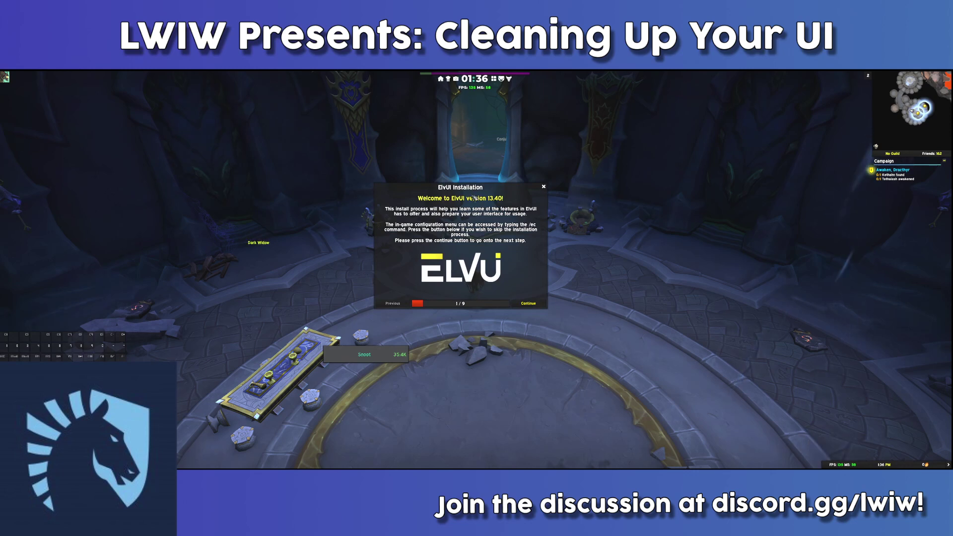
left_click(528, 303)
left_click(460, 289)
left_click(532, 301)
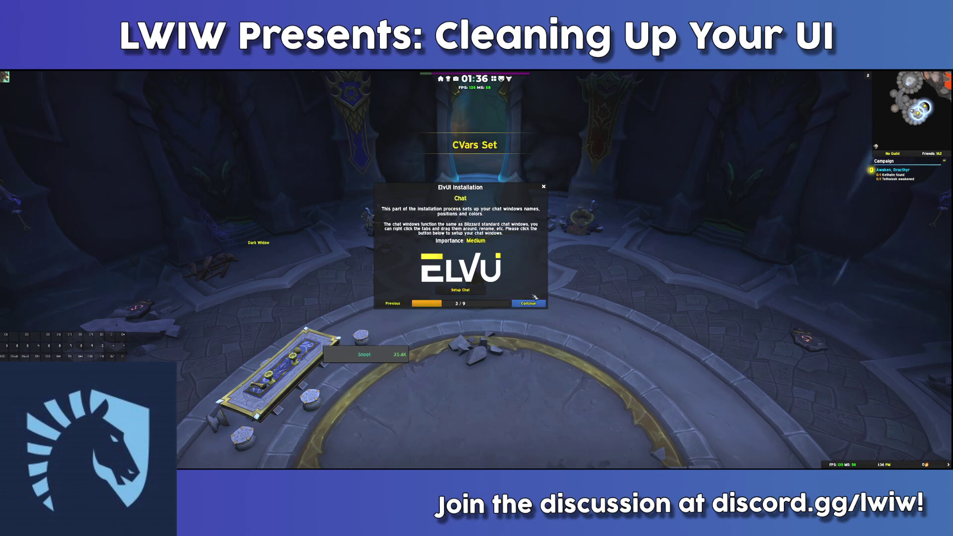
- Skip the chat setup and create a new profile for this character
left_click(528, 302)
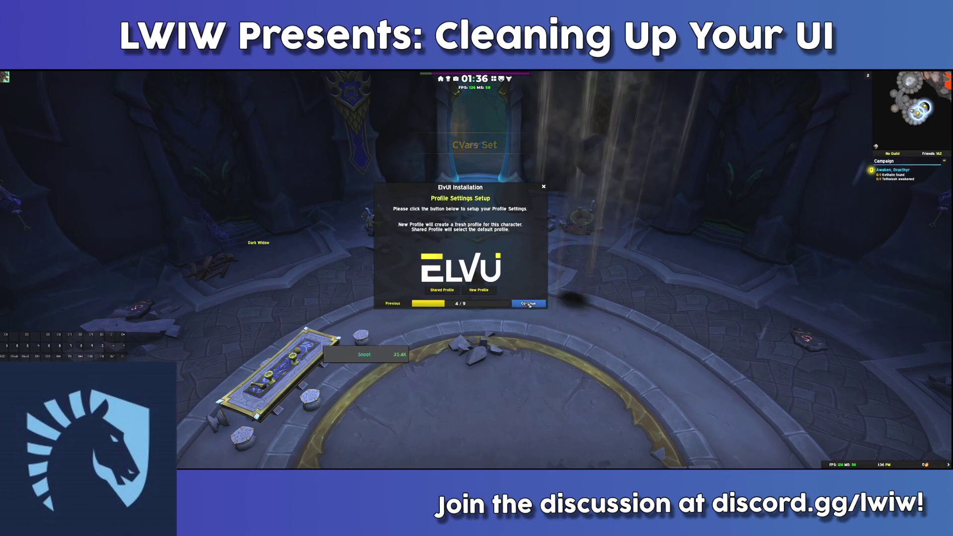
left_click(479, 290)
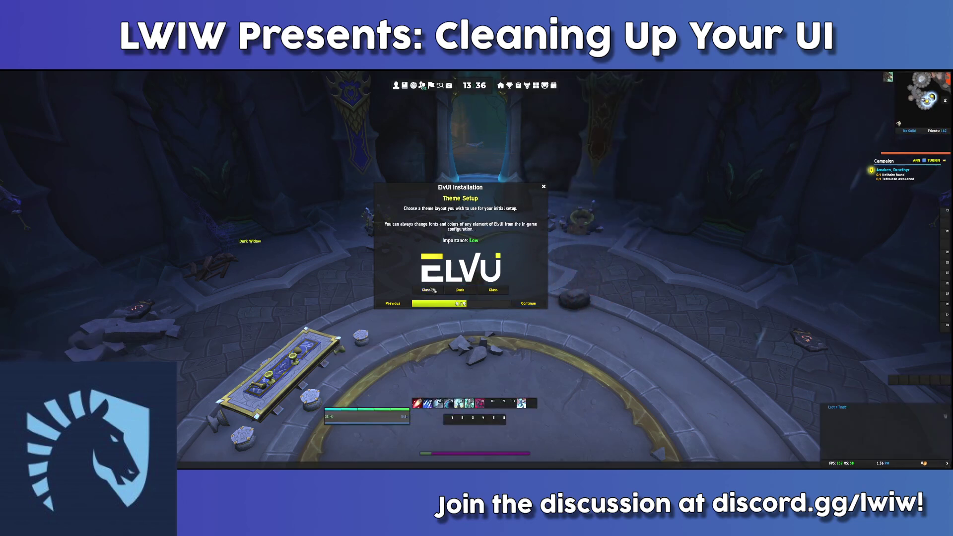
- Compare the Classic, Dark and Class themes, set the Dark theme and continue to the UI scale page
left_click(434, 291)
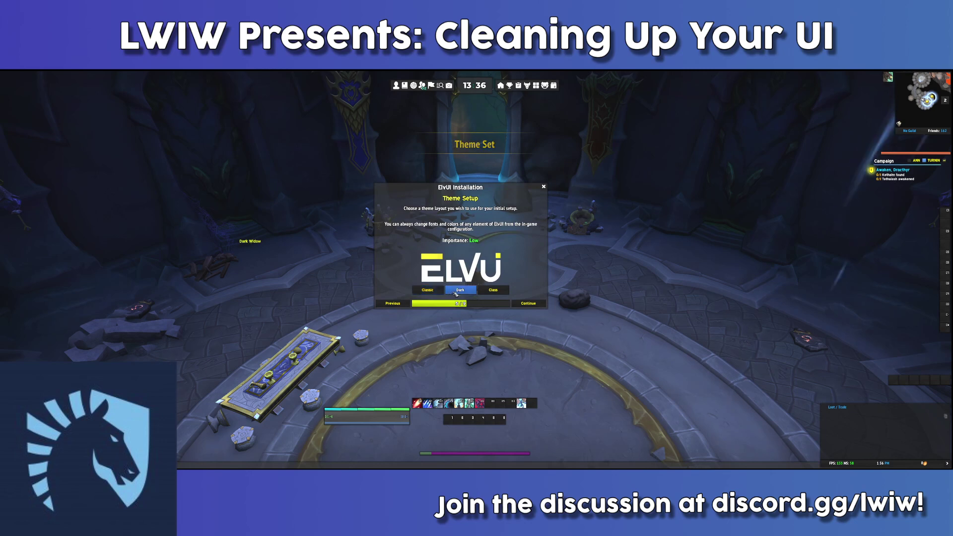
left_click(455, 293)
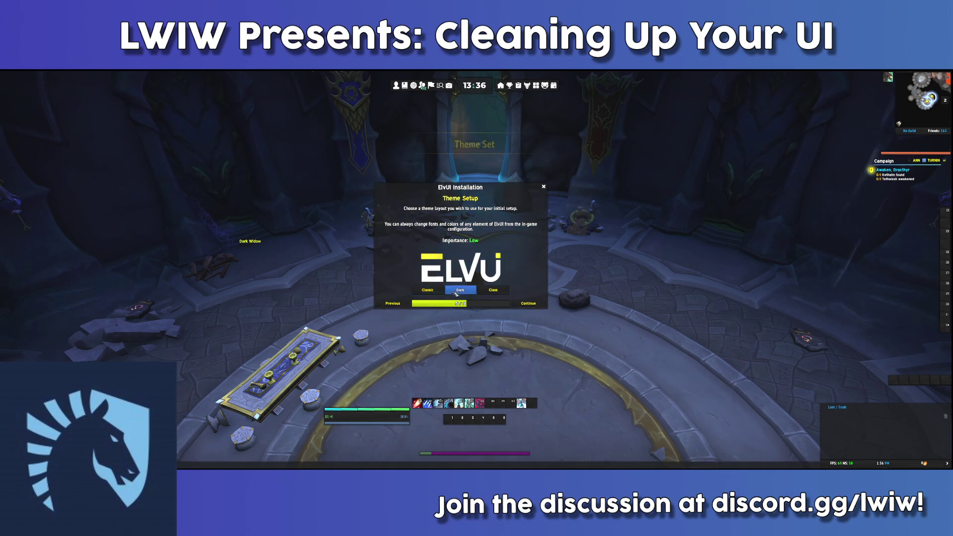
left_click(493, 293)
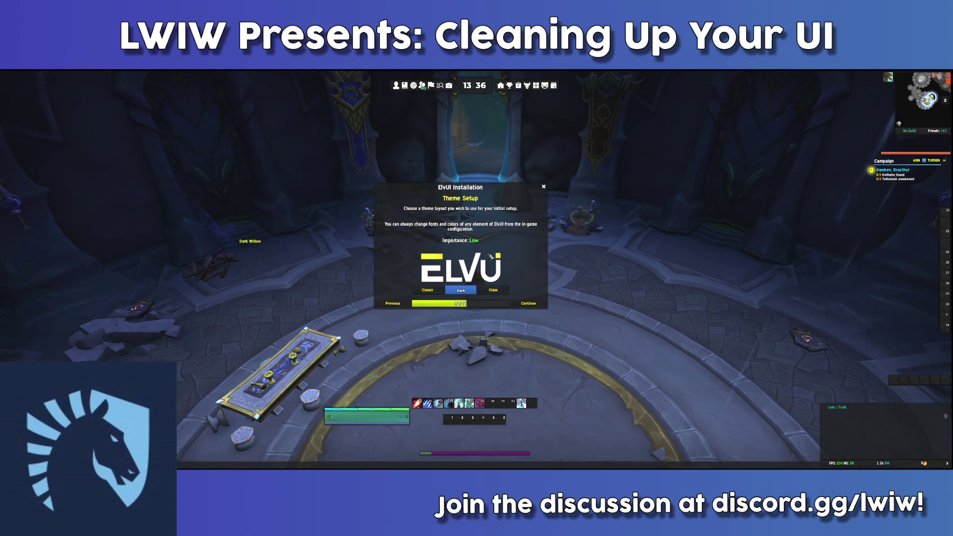
left_click(529, 303)
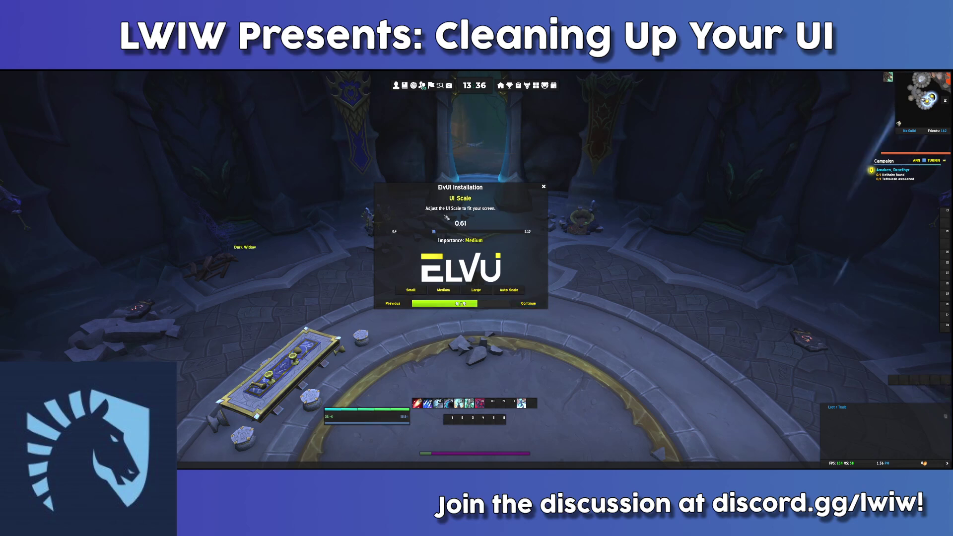
- Set the UI scale to 0.64 with Auto Scale and continue to the layout page
left_click_drag(445, 234, 448, 233)
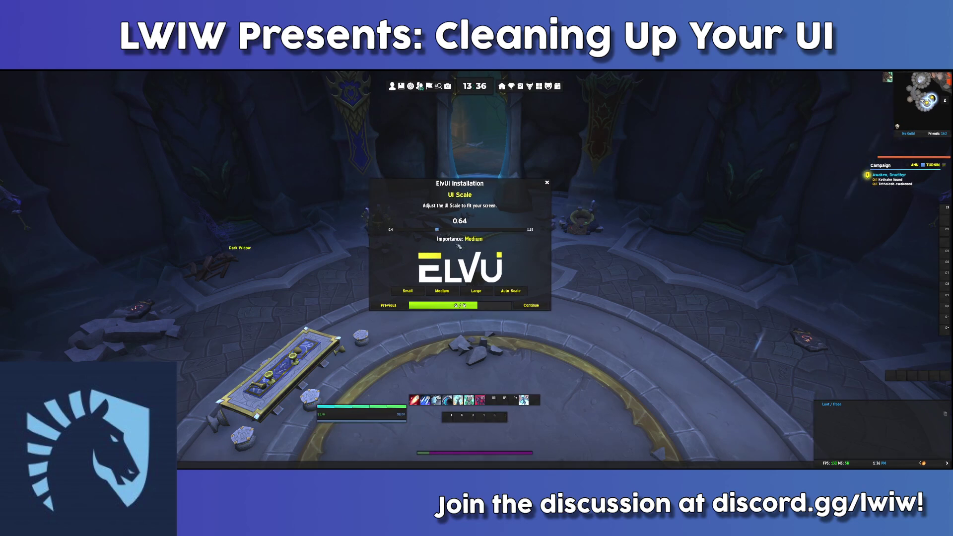
left_click(511, 291)
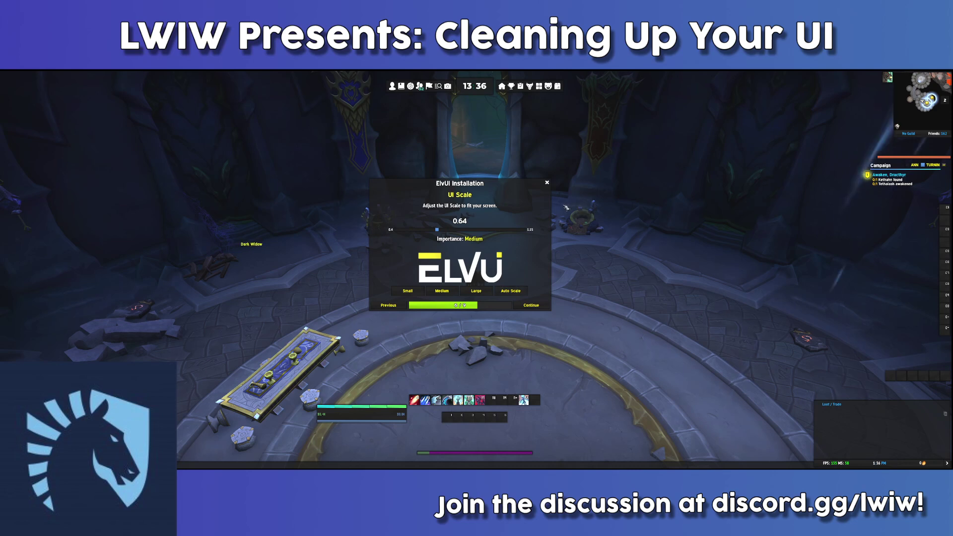
left_click(542, 305)
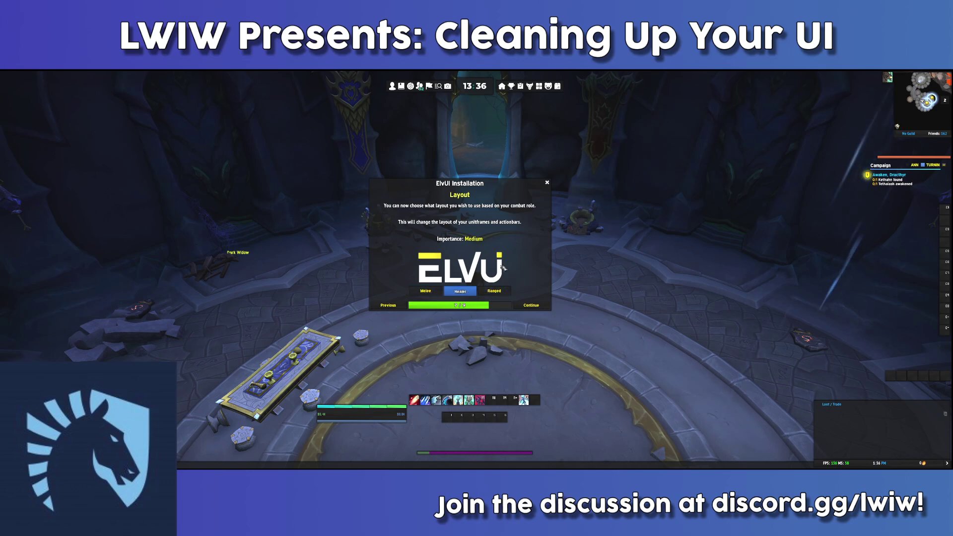
- Choose the Healer layout with Icons Only auras and finish the ElvUI installation
left_click(469, 290)
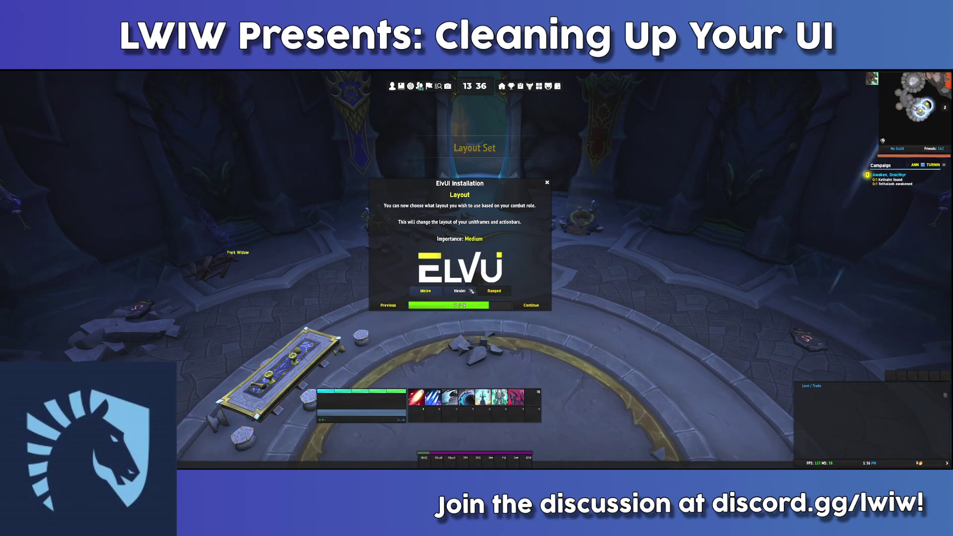
left_click(532, 305)
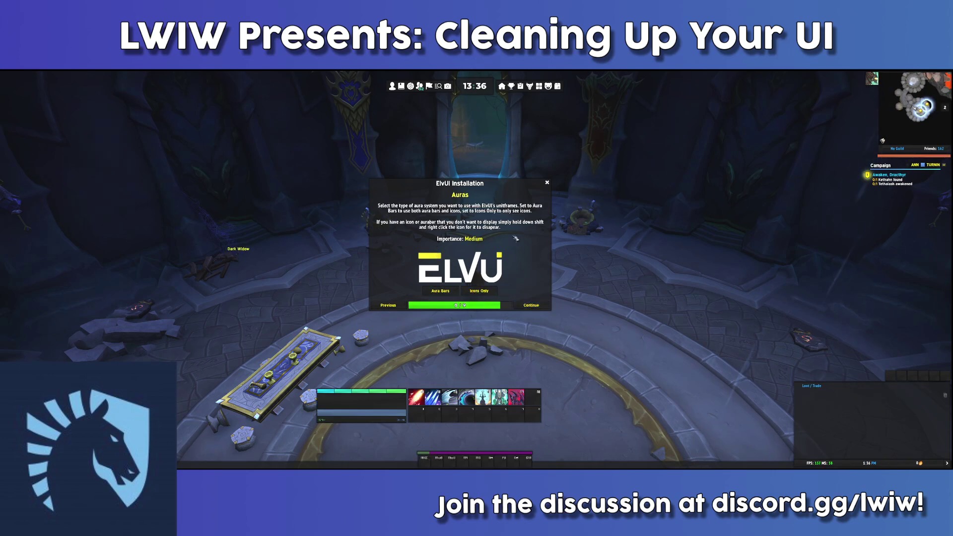
left_click(478, 293)
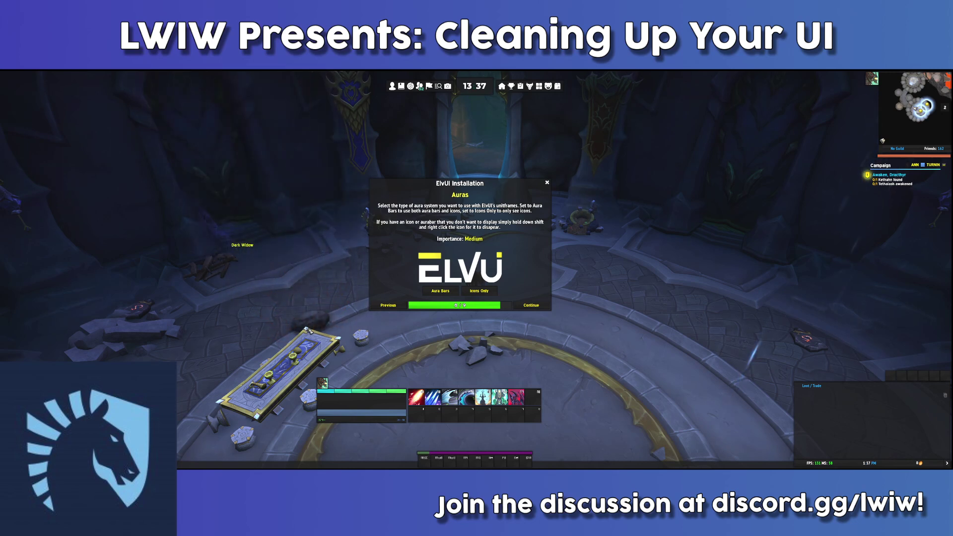
left_click(479, 291)
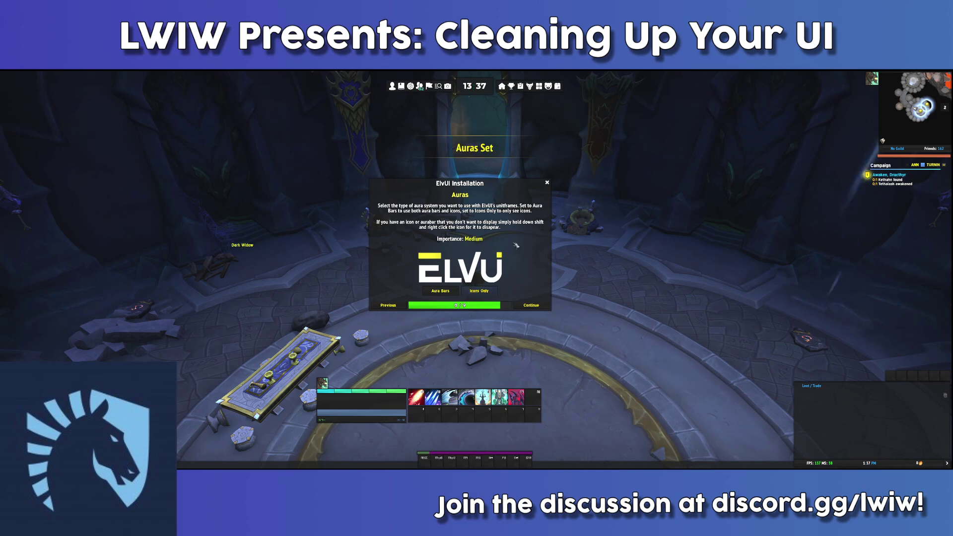
left_click(531, 305)
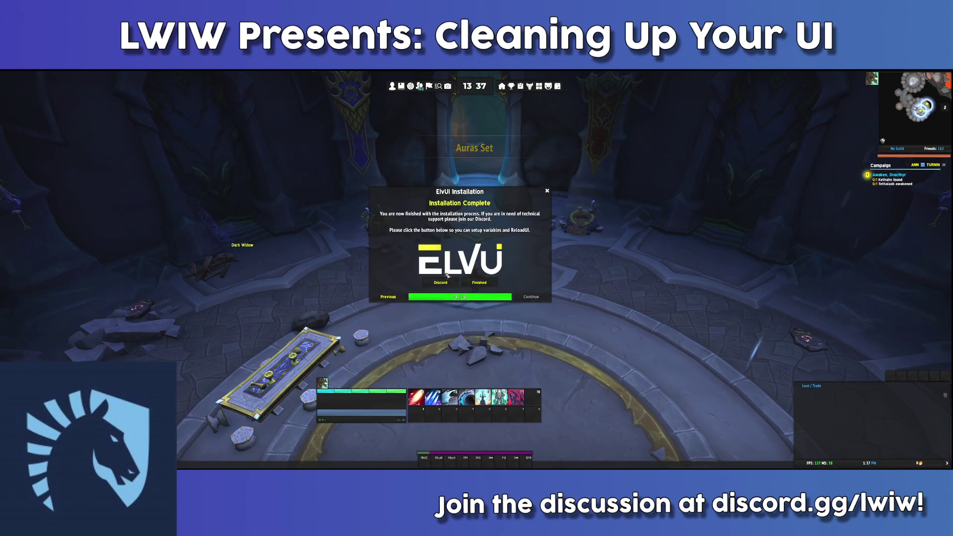
left_click(481, 283)
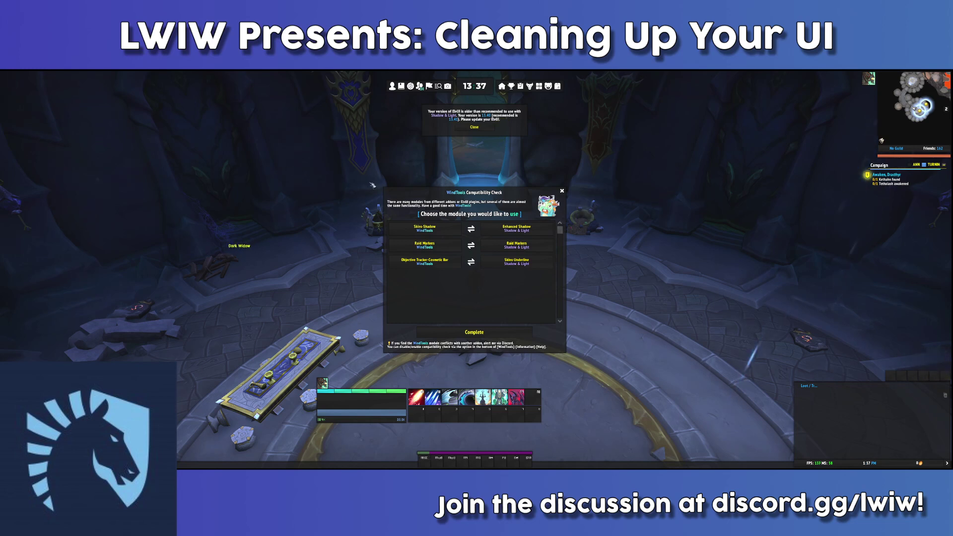
- Choose the Shadow & Light version of all three modules in the WindTools compatibility check, and dismiss the ElvUI version notice
left_click(525, 228)
left_click(516, 245)
left_click(516, 262)
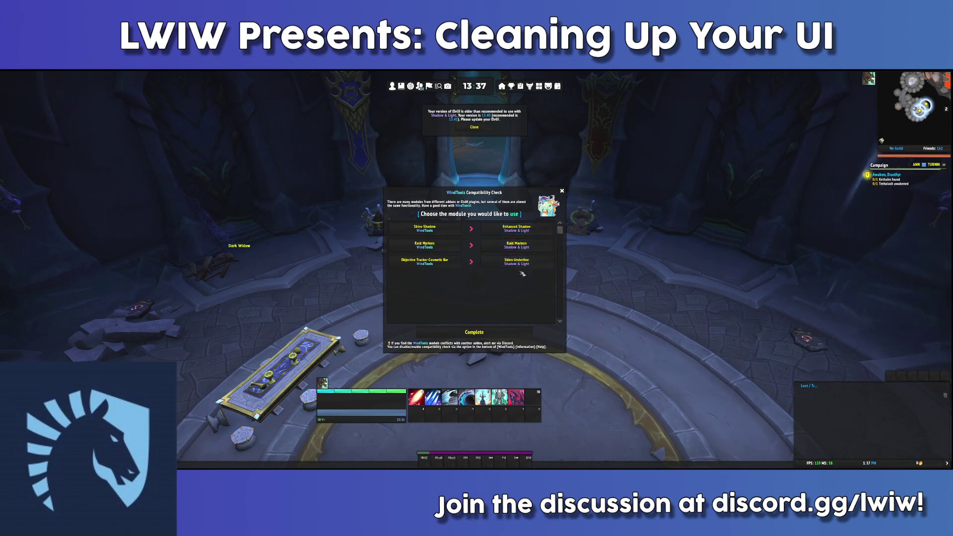
left_click(506, 335)
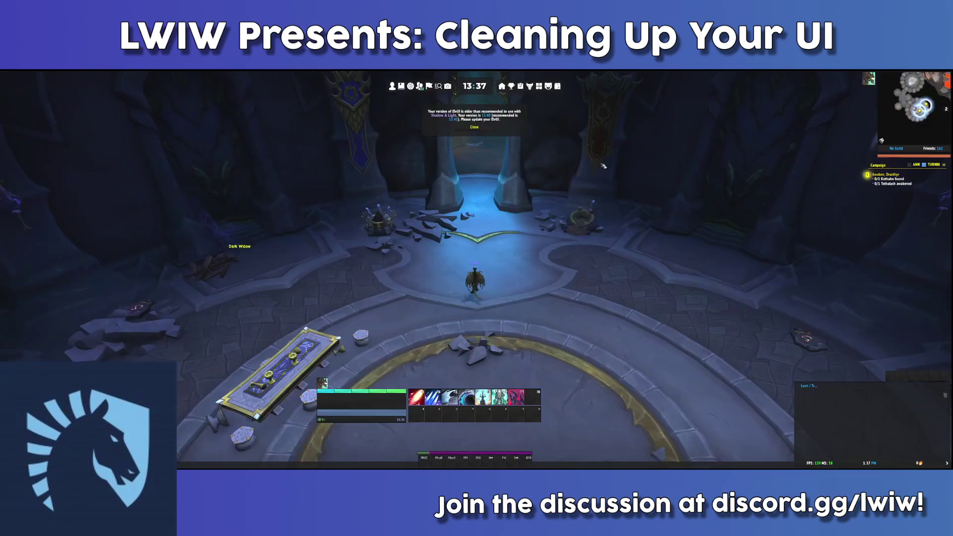
left_click(474, 127)
key("w")
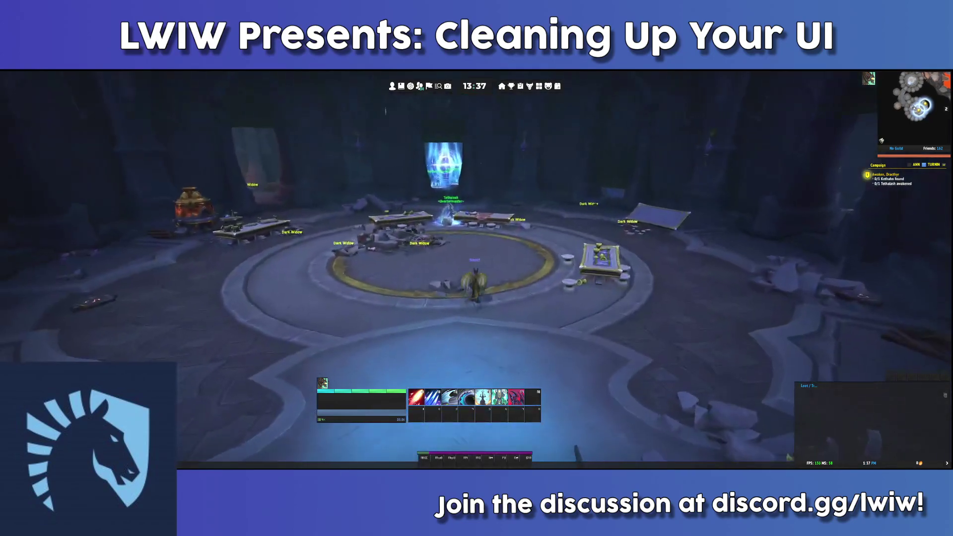
key("space")
key("space")
key("w")
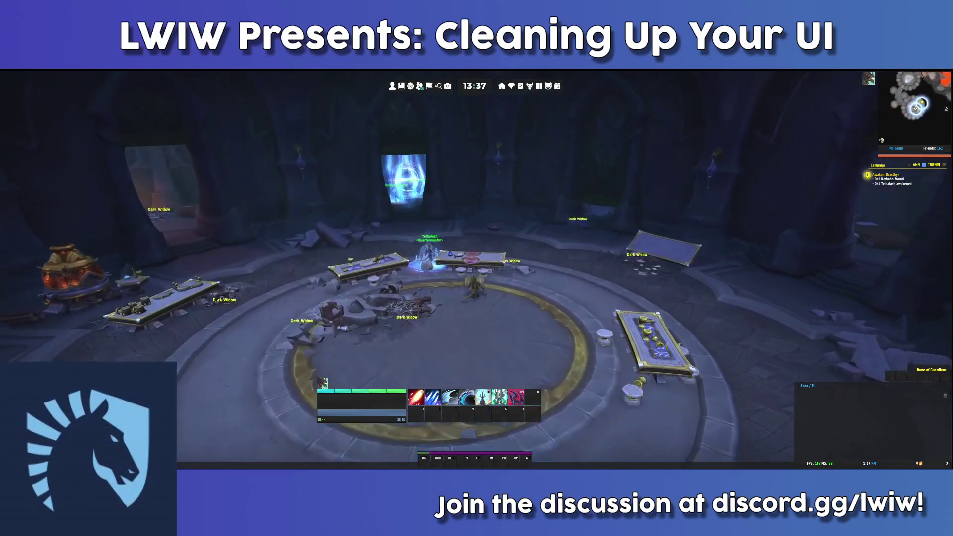
key("w")
key("space")
key("space")
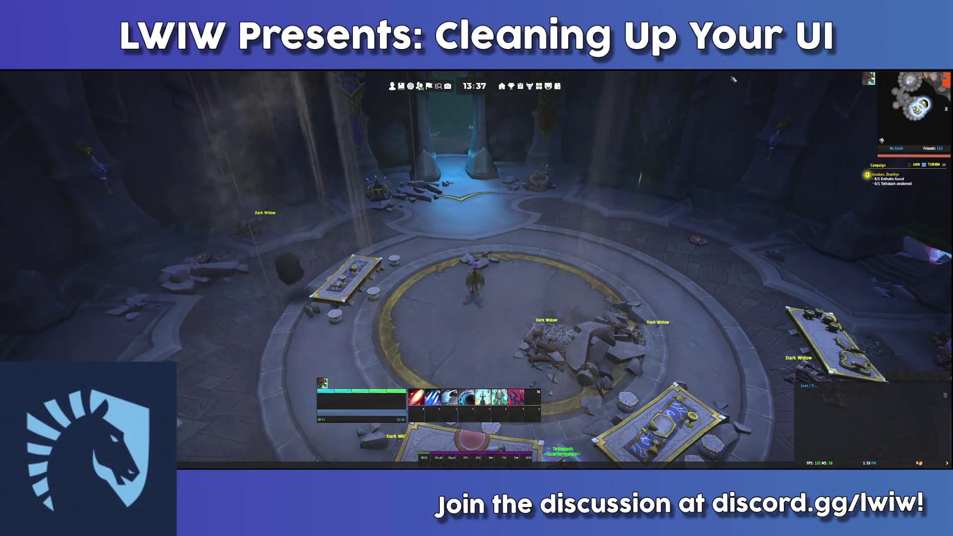
left_click_drag(733, 79, 819, 83)
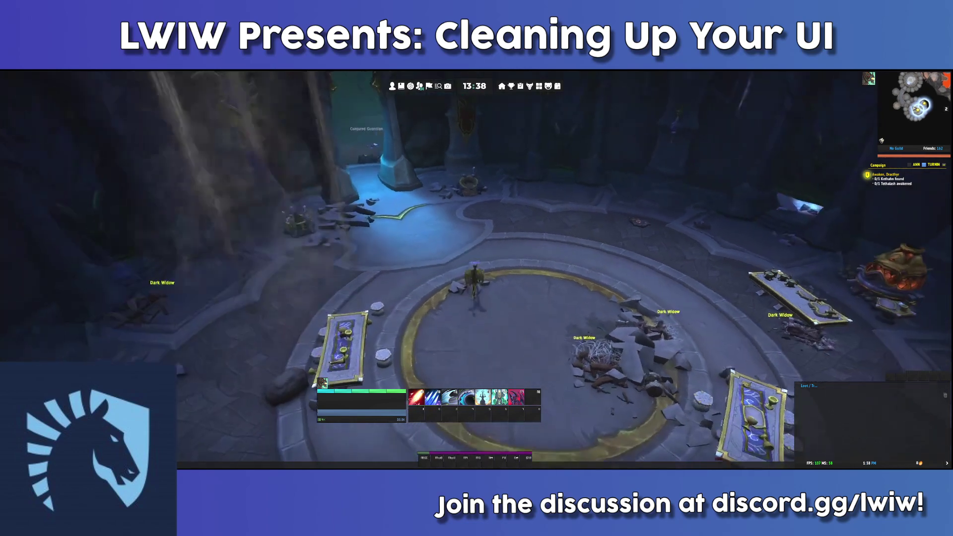
left_click_drag(397, 78, 401, 77)
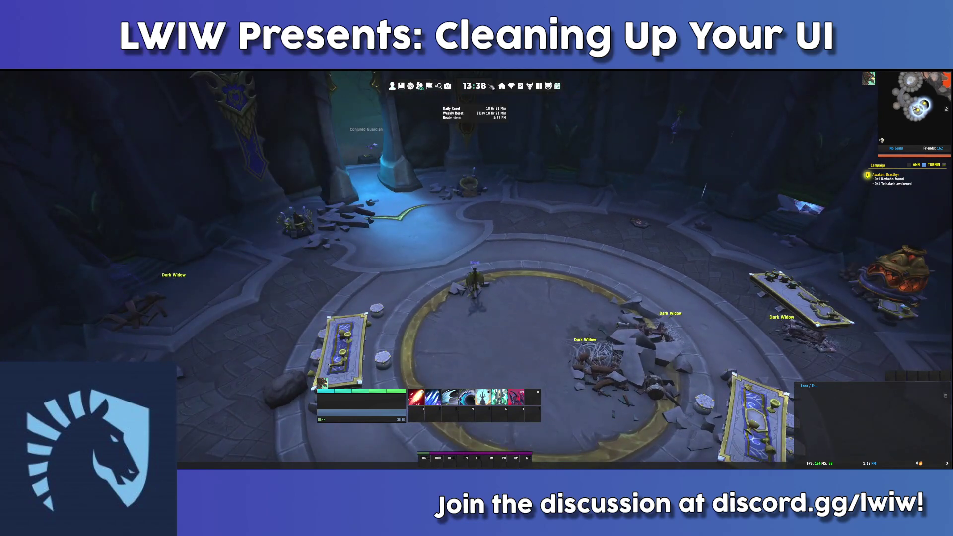
mouse_move(492, 86)
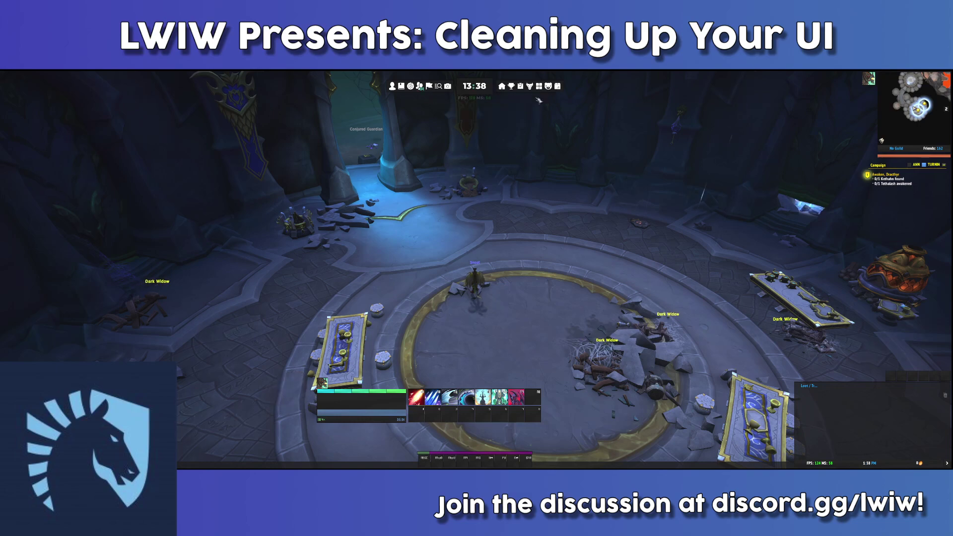
mouse_move(479, 90)
left_mouse_down()
mouse_move(551, 91)
mouse_move(479, 90)
left_mouse_up()
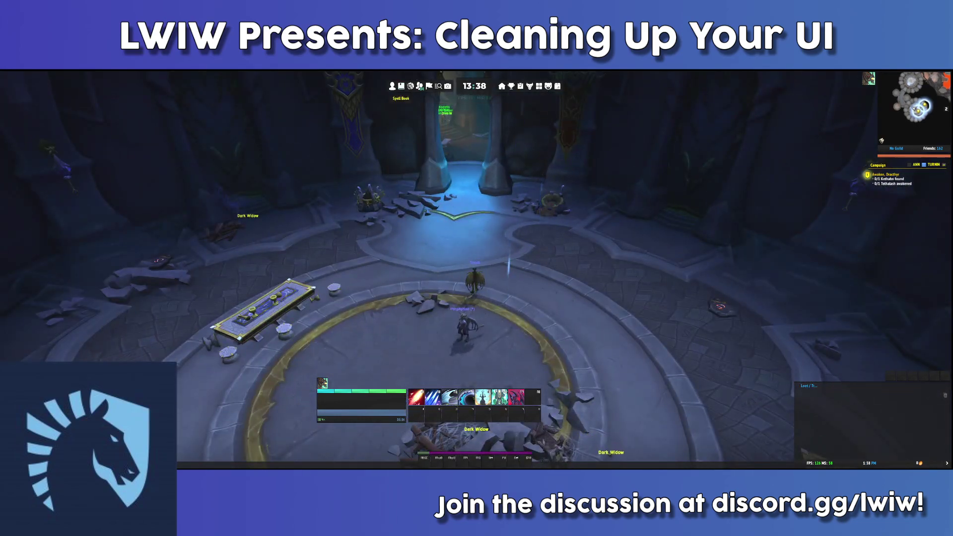
- Open the world map and the character window, try repositioning each one, and close the map
key("m")
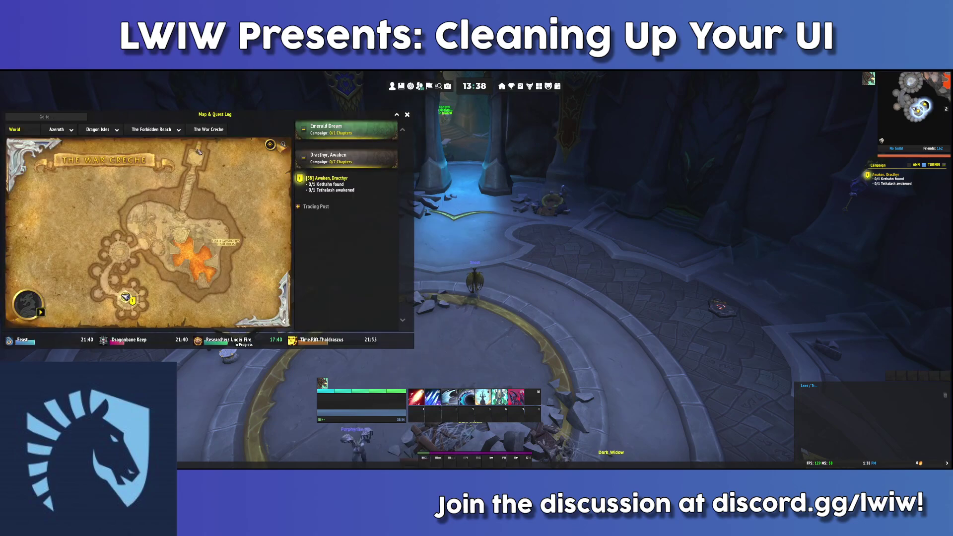
left_click_drag(159, 122, 242, 81)
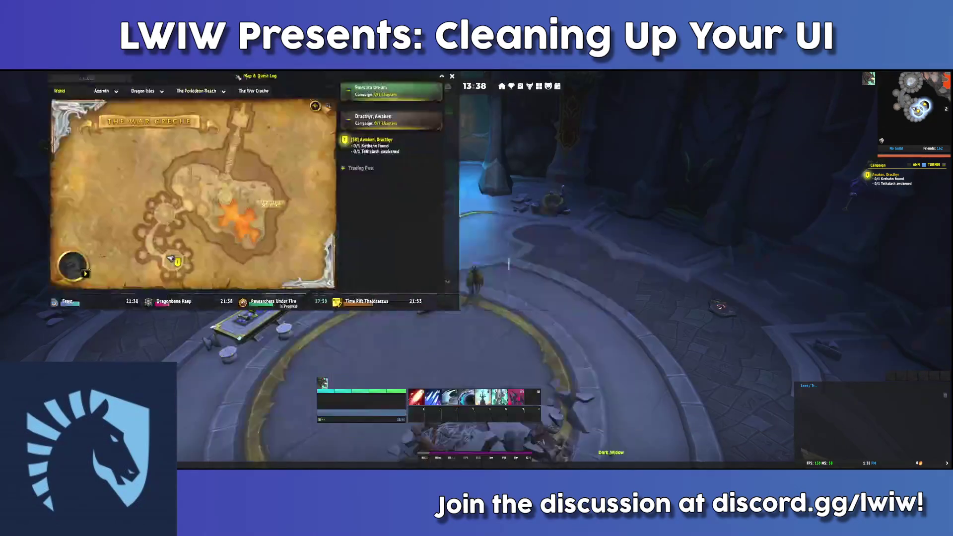
key("c")
left_click_drag(343, 118, 544, 118)
key("m")
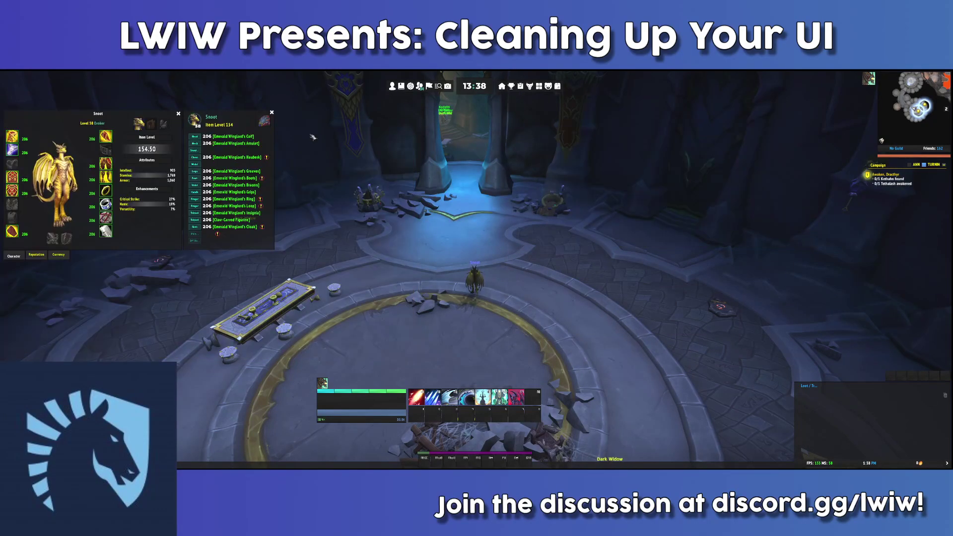
- Reopen the character window, try moving it away from the screen edge, and close it
left_click(179, 114)
key("w")
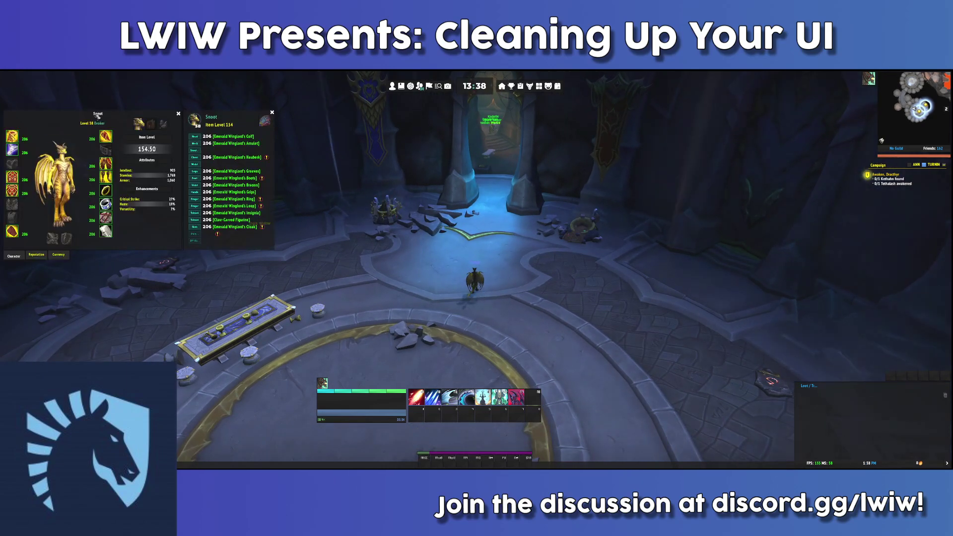
left_click_drag(98, 116, 293, 161)
key("c")
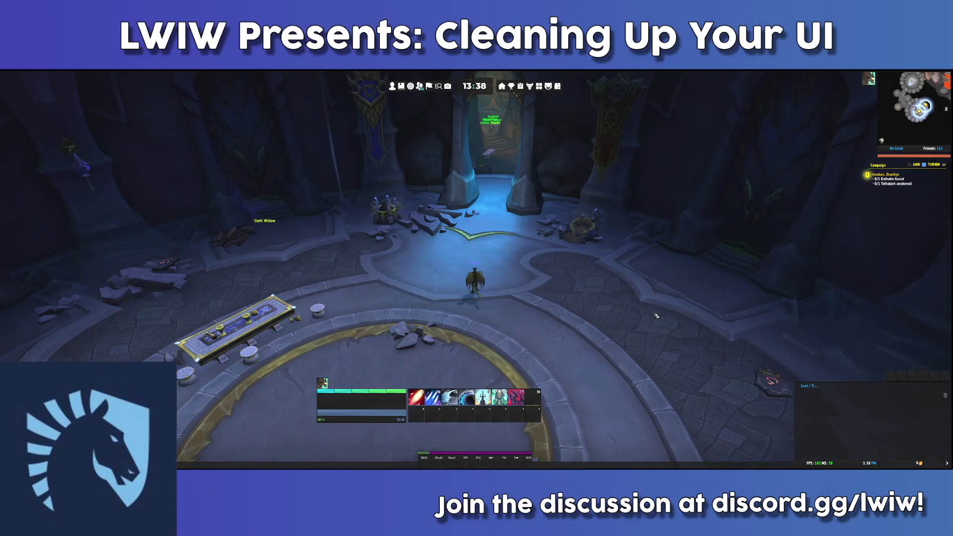
- Open the ElvUI configuration window
key("Escape")
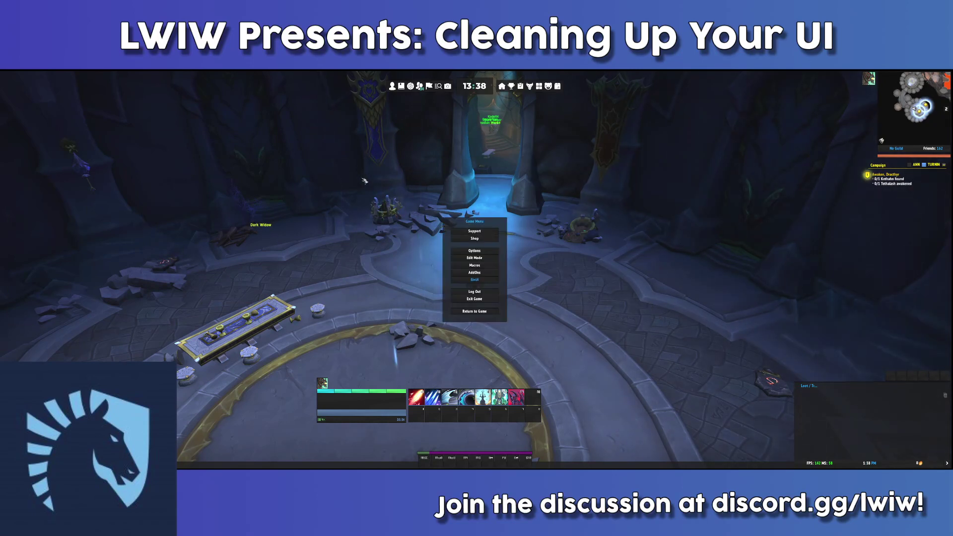
left_click(477, 281)
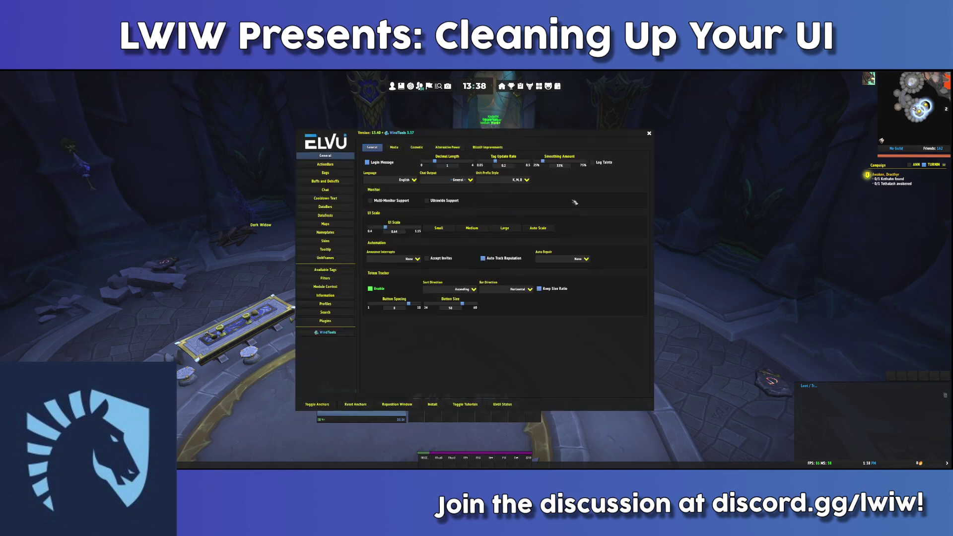
- Move the configuration window up, shrink it, and unlock the frame anchors for repositioning
left_click_drag(469, 140, 482, 125)
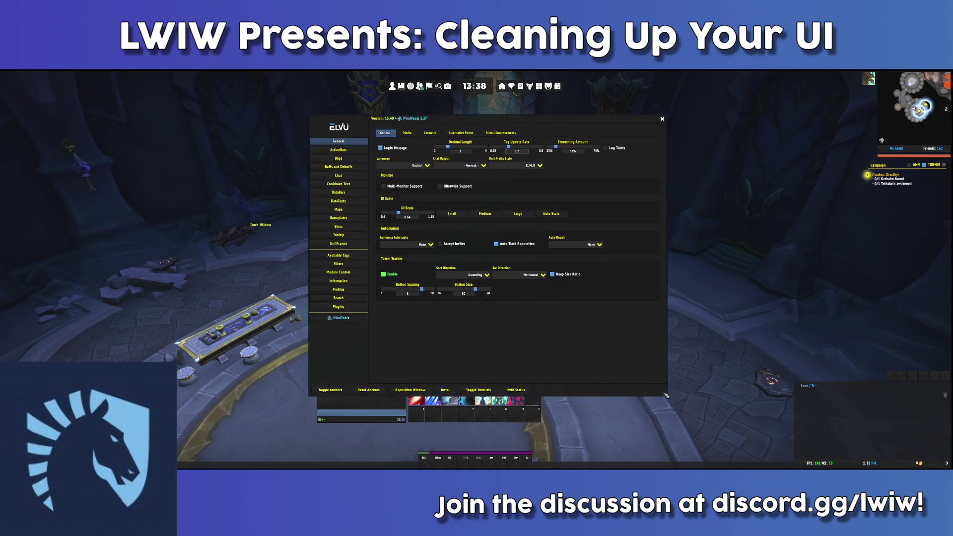
left_click_drag(665, 396, 522, 288)
left_click(330, 305)
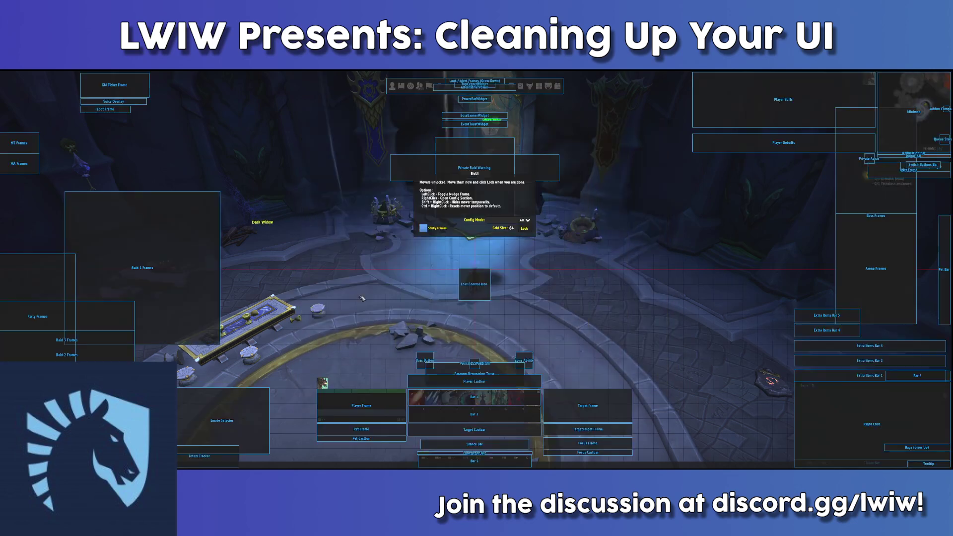
key("s")
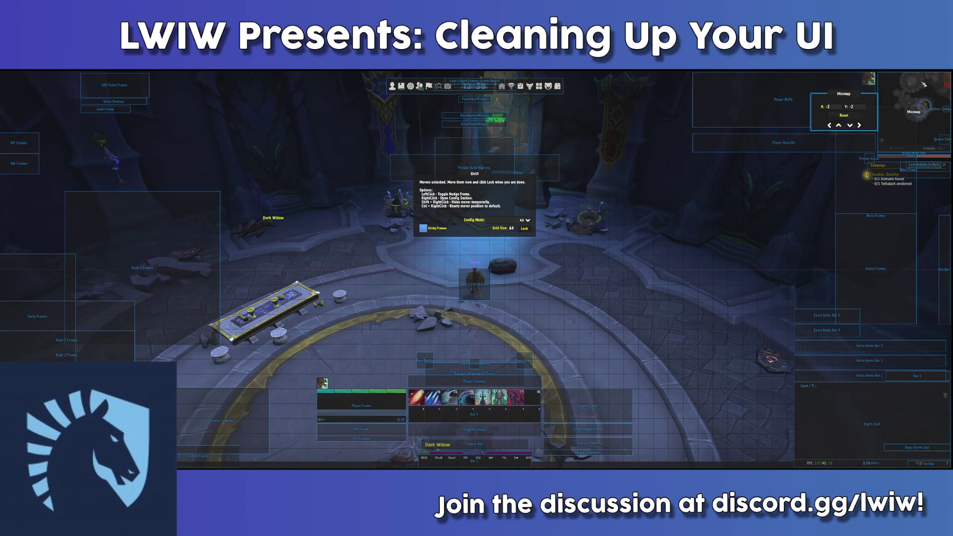
- Open the minimap's settings, try a scale of 125%, and set the scale to 110%
right_click(918, 85)
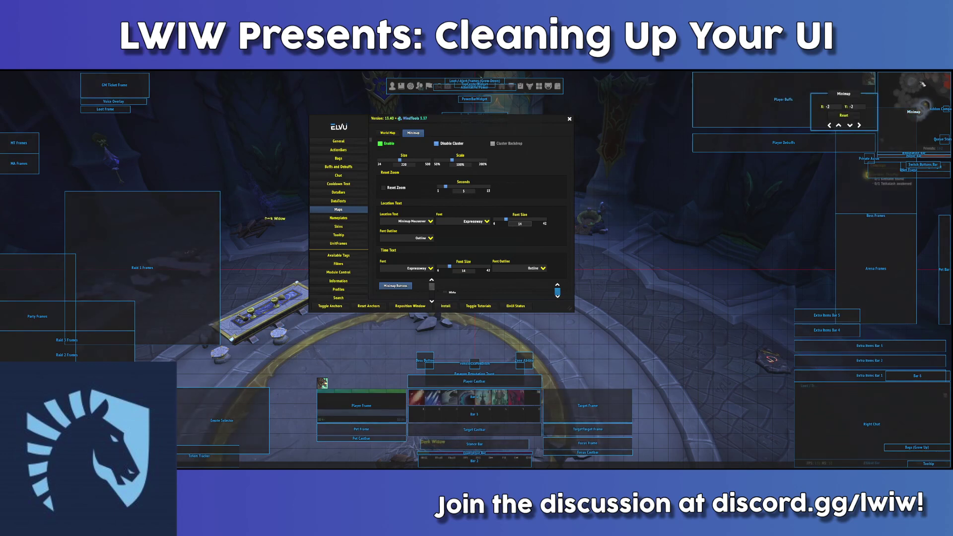
left_click_drag(468, 165, 436, 169)
type("120")
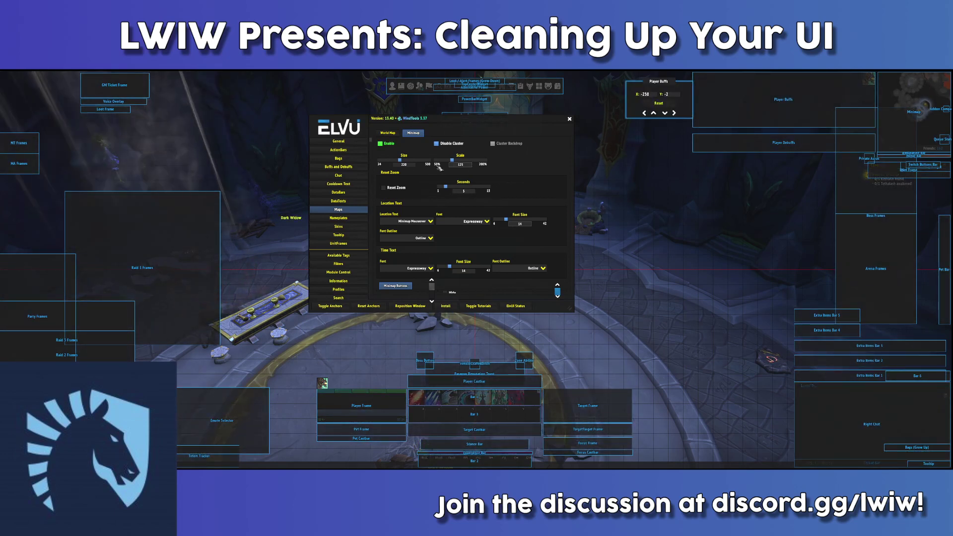
key("Return")
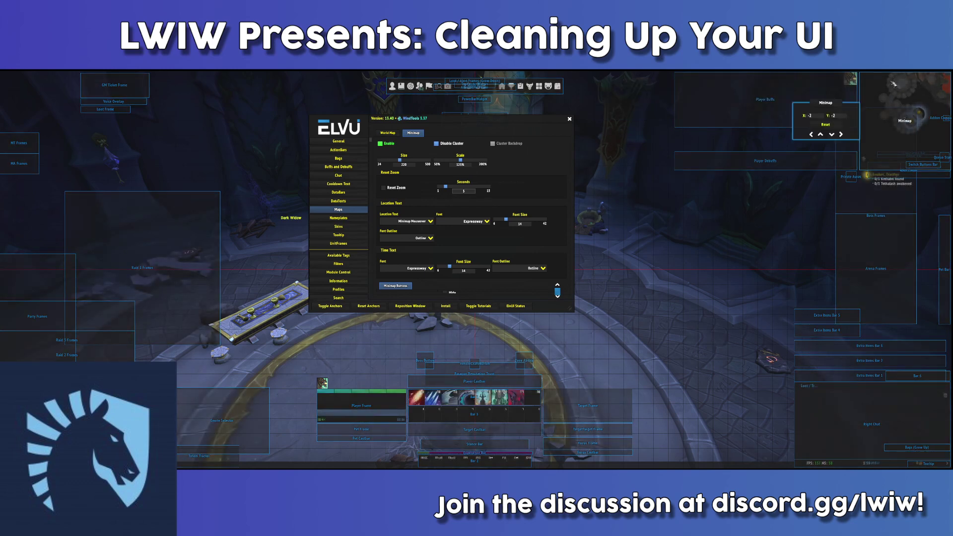
scroll(815, 117, "up", 2)
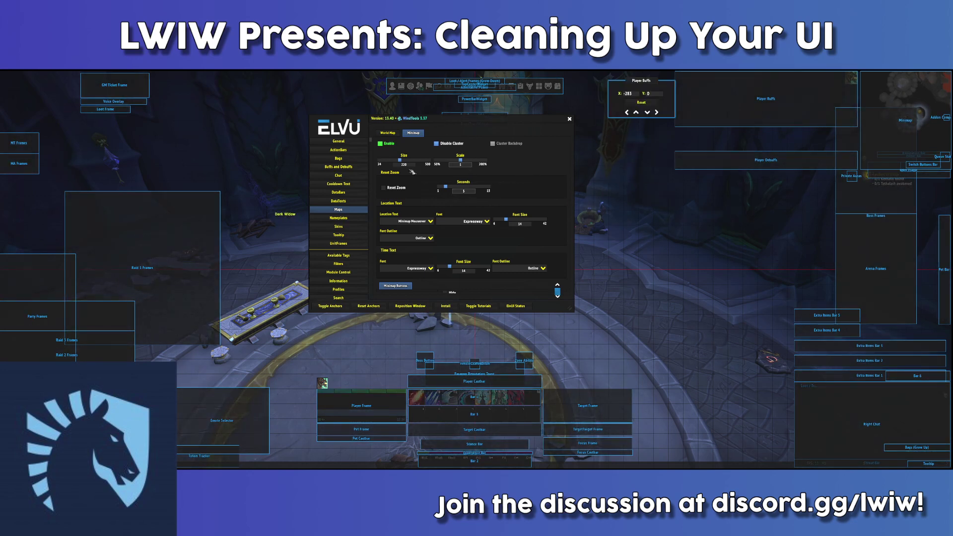
key("Return")
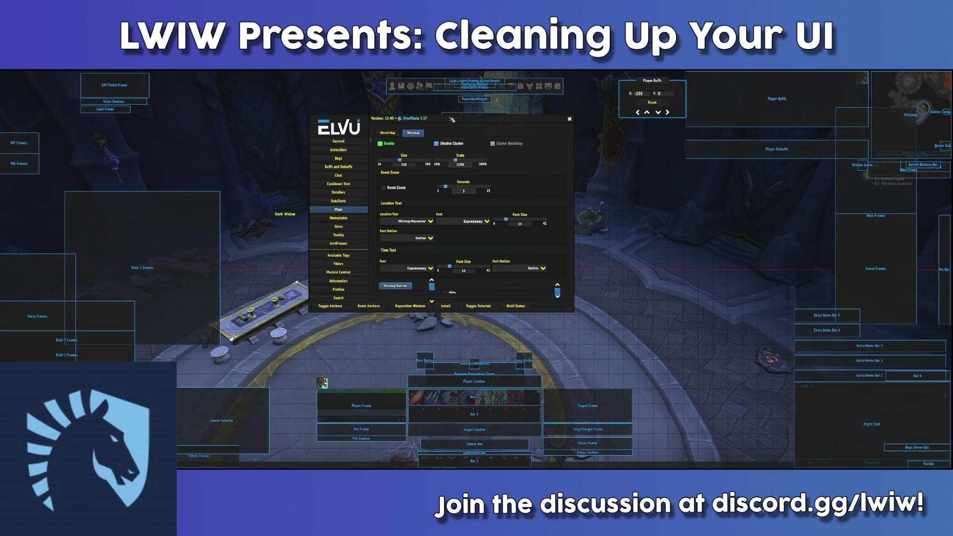
- Move the configuration window and the mover instructions box away from the middle, and close the configuration window
left_click_drag(451, 120, 320, 306)
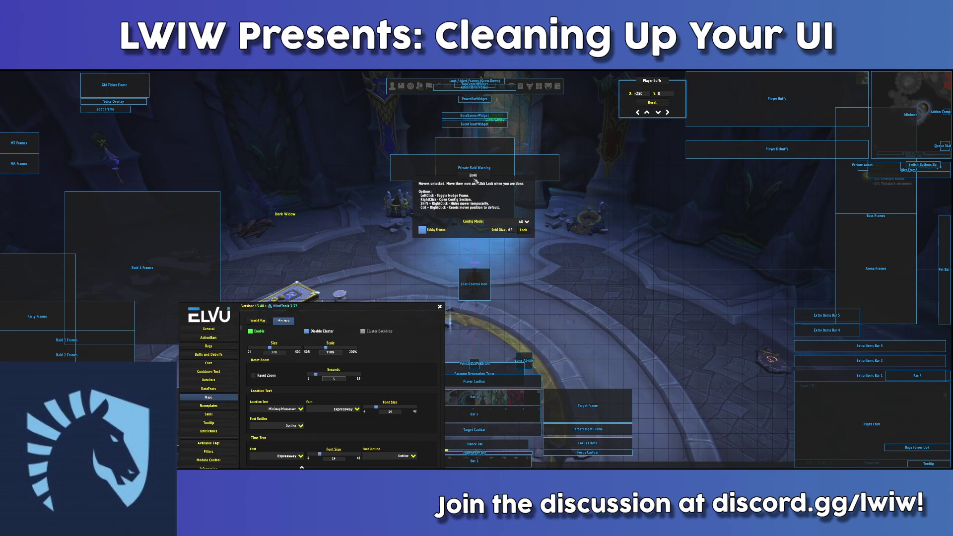
left_click_drag(474, 174, 728, 404)
left_click(440, 307)
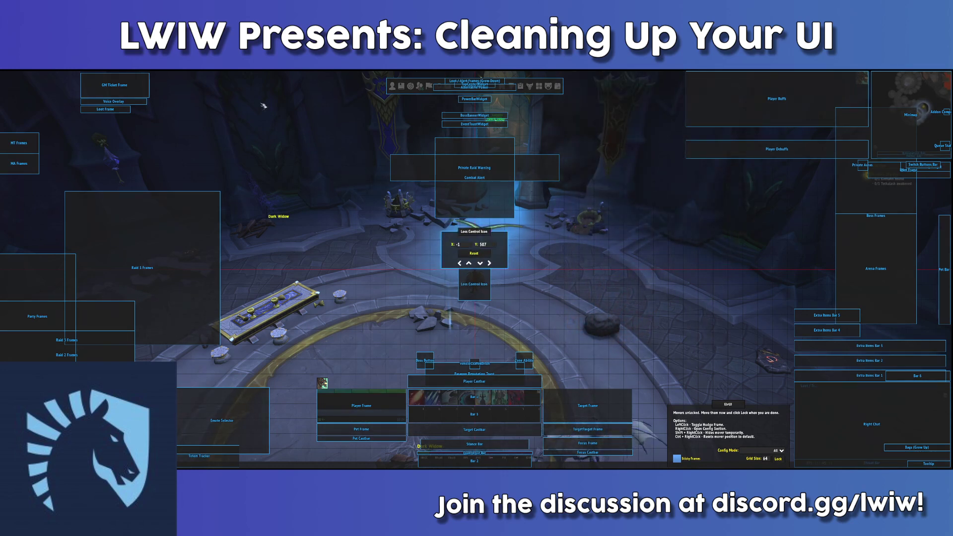
- Stack the GM Ticket, Voice Overlay, MT, MA and Arena frame movers in the upper-left area, and shift Boss Frames inward
left_click_drag(115, 85, 280, 160)
mouse_move(138, 105)
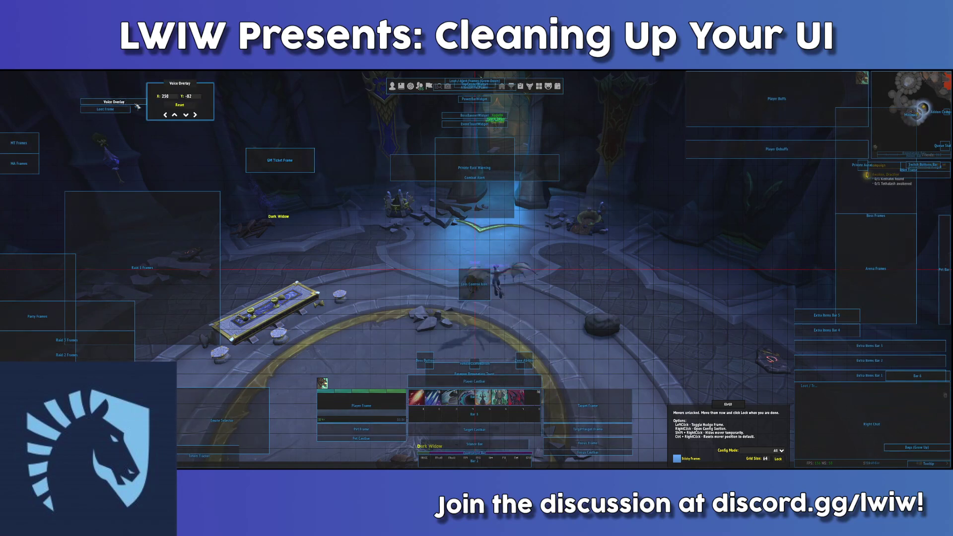
left_click_drag(138, 106, 295, 165)
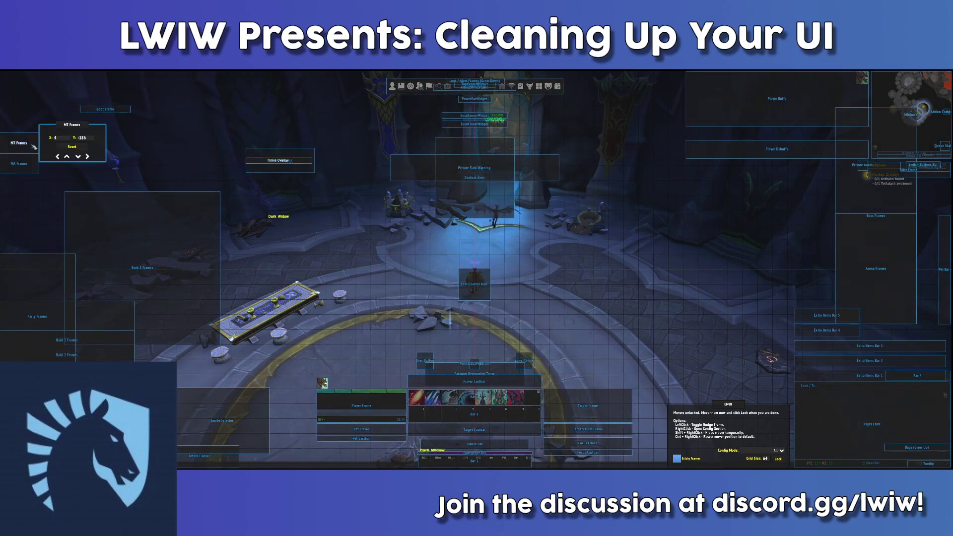
left_click_drag(19, 143, 292, 164)
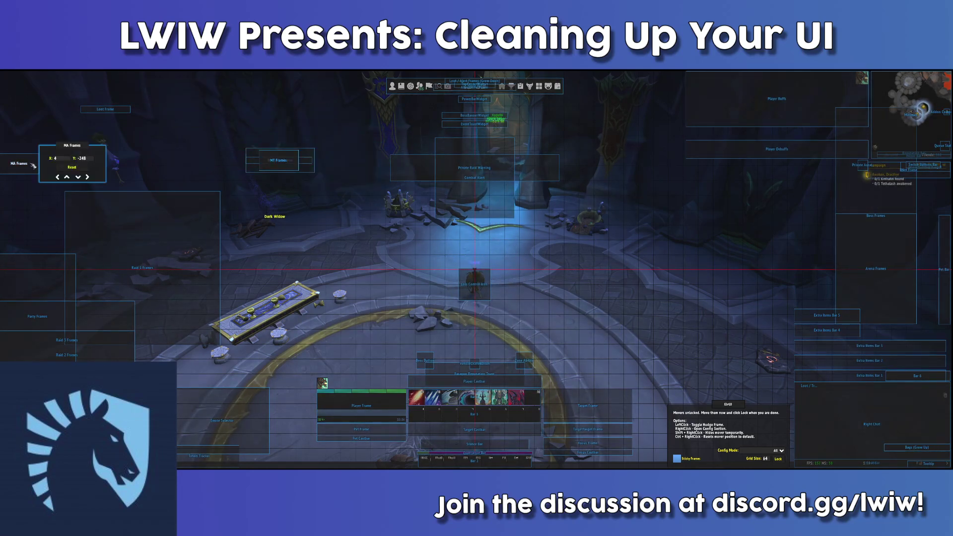
left_click_drag(20, 163, 304, 161)
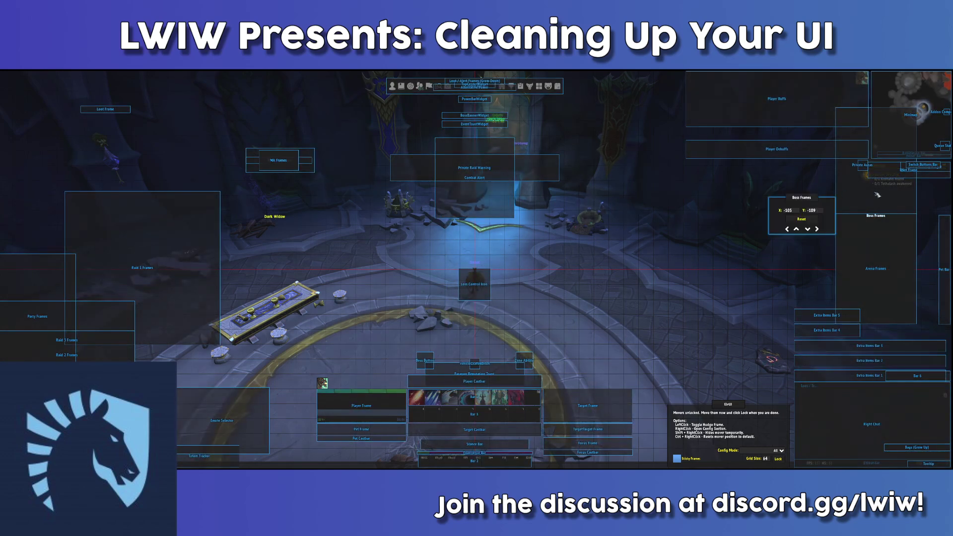
left_click_drag(837, 193, 699, 213)
left_click_drag(881, 253, 276, 158)
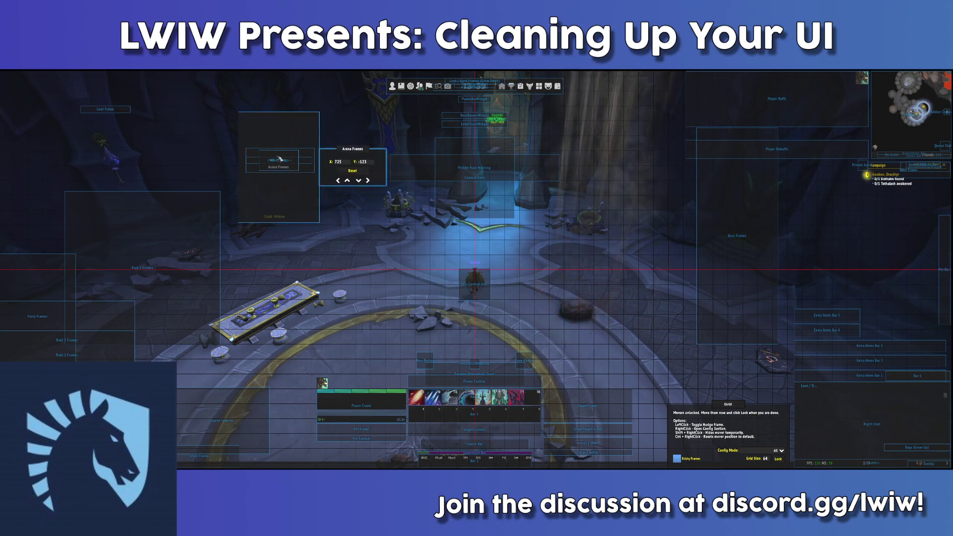
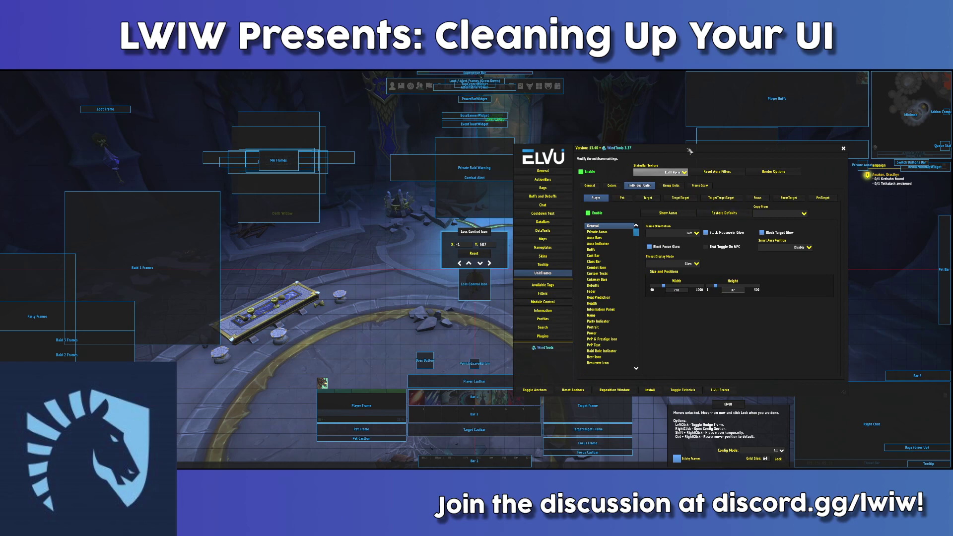
- Try to move the player frame up above the action bars and give it an exact coordinate
left_click_drag(361, 405, 353, 340)
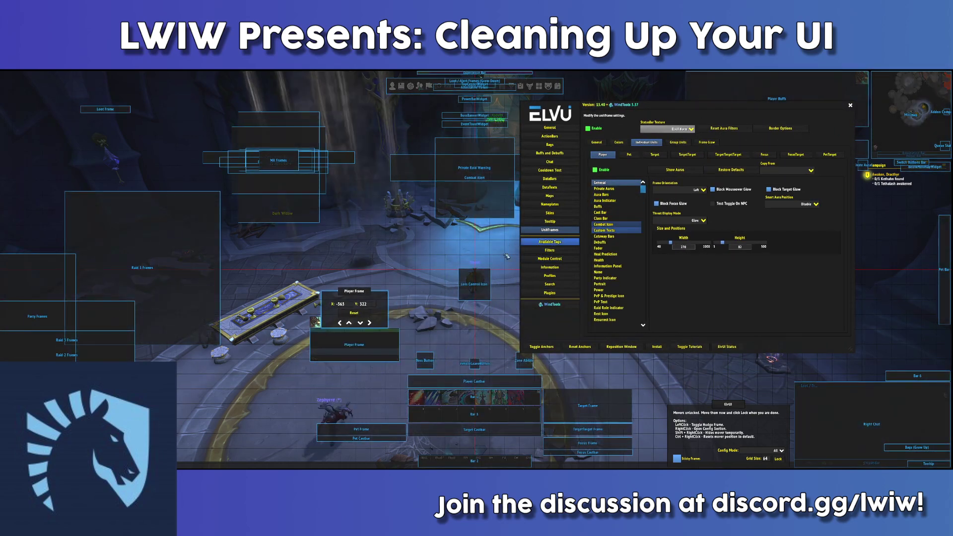
type("356")
key("Return")
left_click(38, 297)
left_click(134, 286)
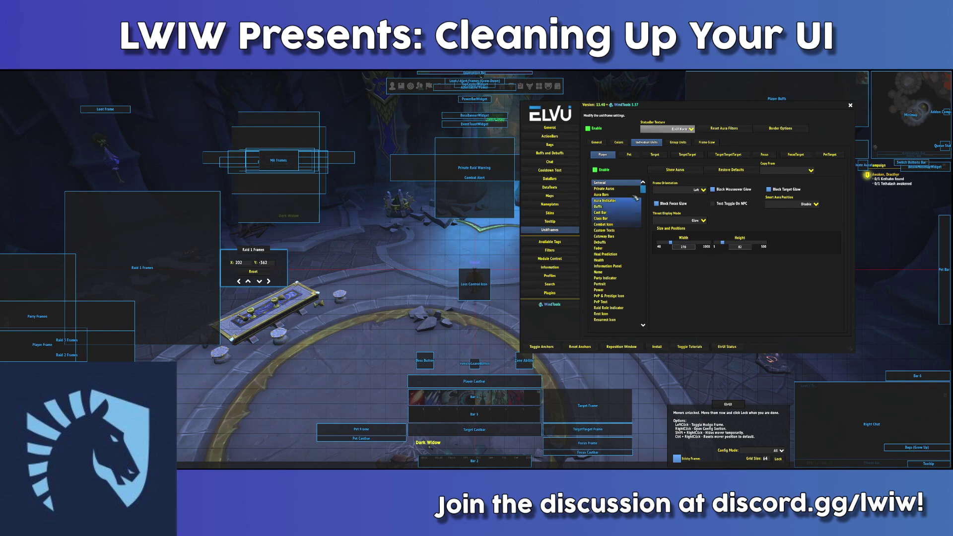
- Restore the player unit frame's default settings and place the frame above and slightly left of the action bars
left_click(746, 170)
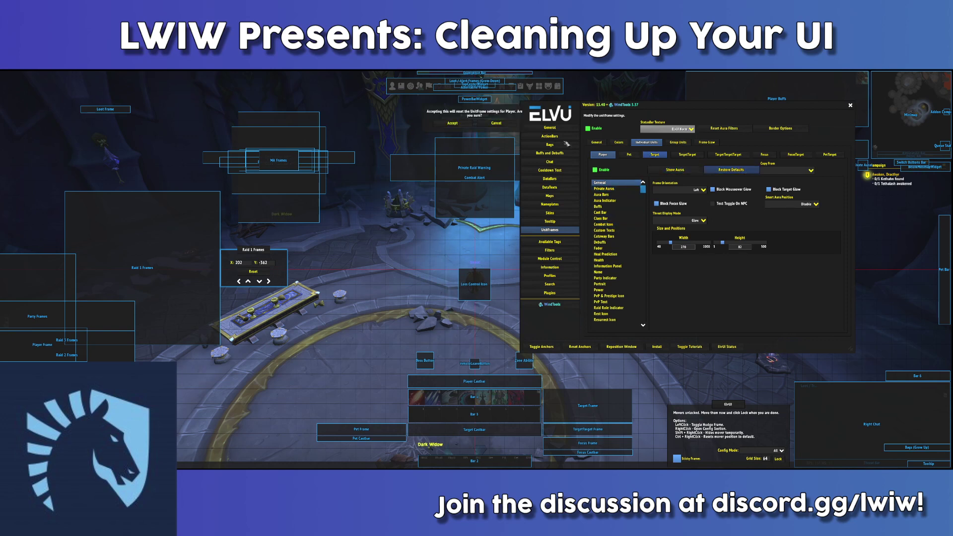
left_click(453, 124)
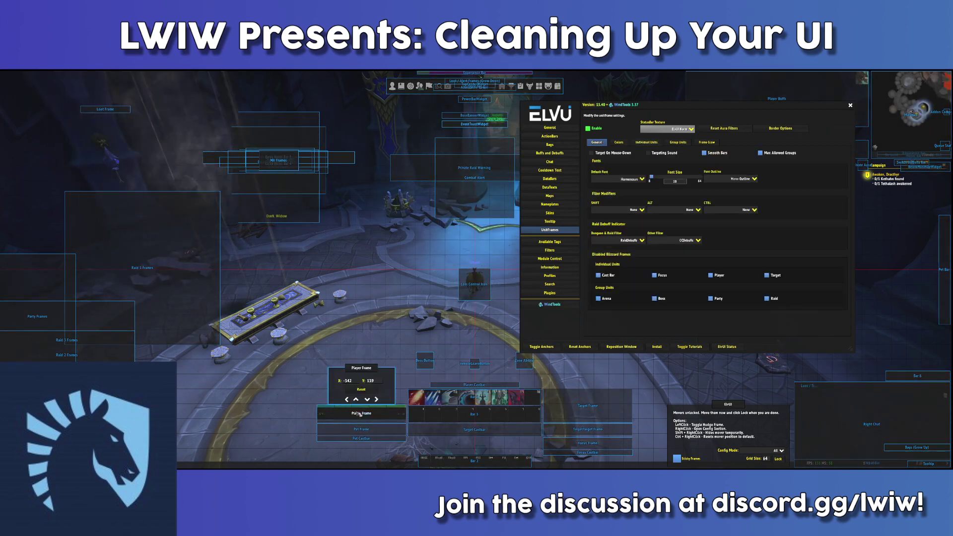
right_click(369, 306)
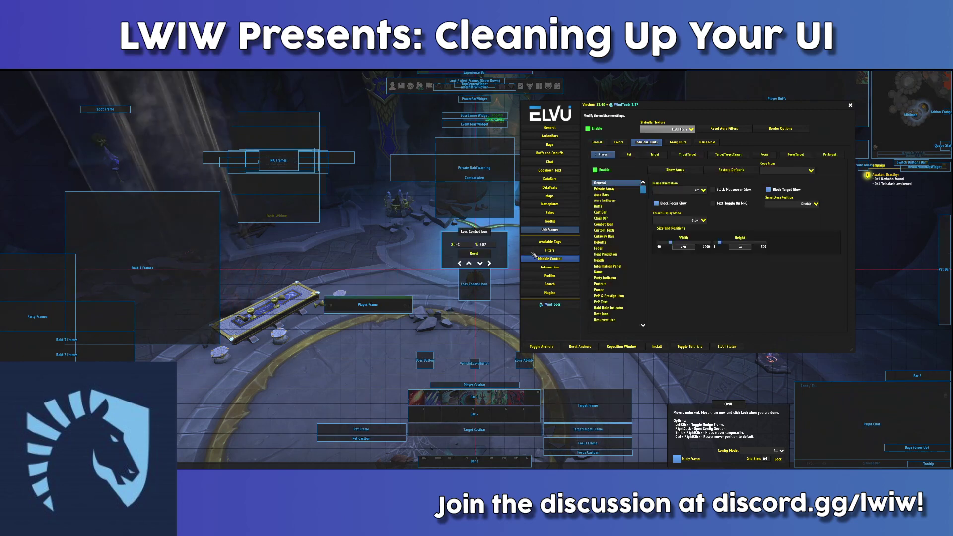
left_click_drag(370, 305, 361, 350)
- Position the player frame at X -365 and Y 350, and set its height to 60
left_click(342, 307)
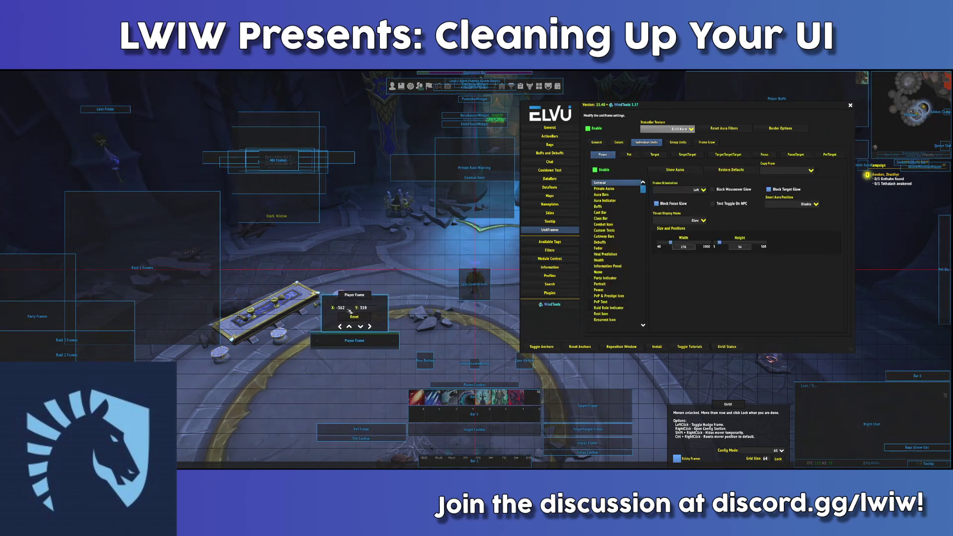
type("-365")
key("Return")
type("360")
key("Return")
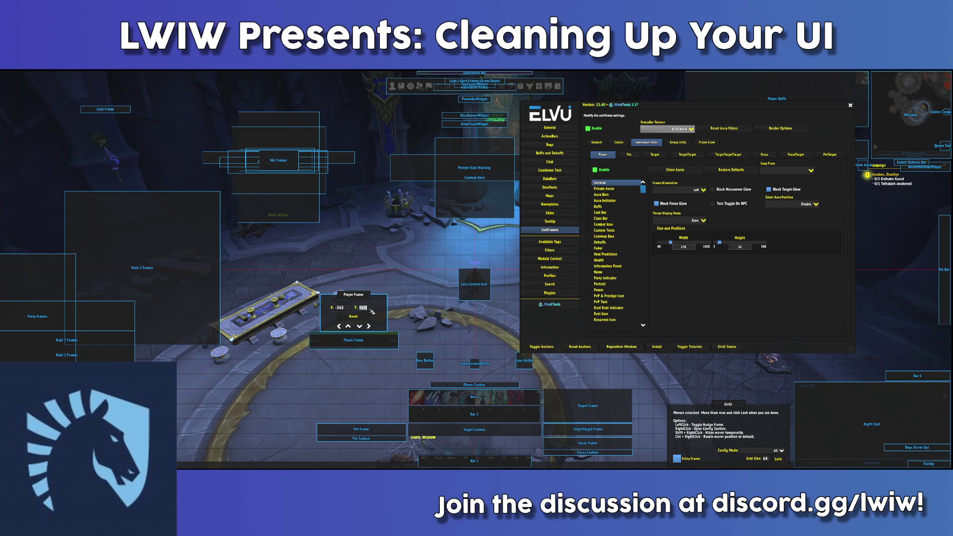
type("350")
key("Return")
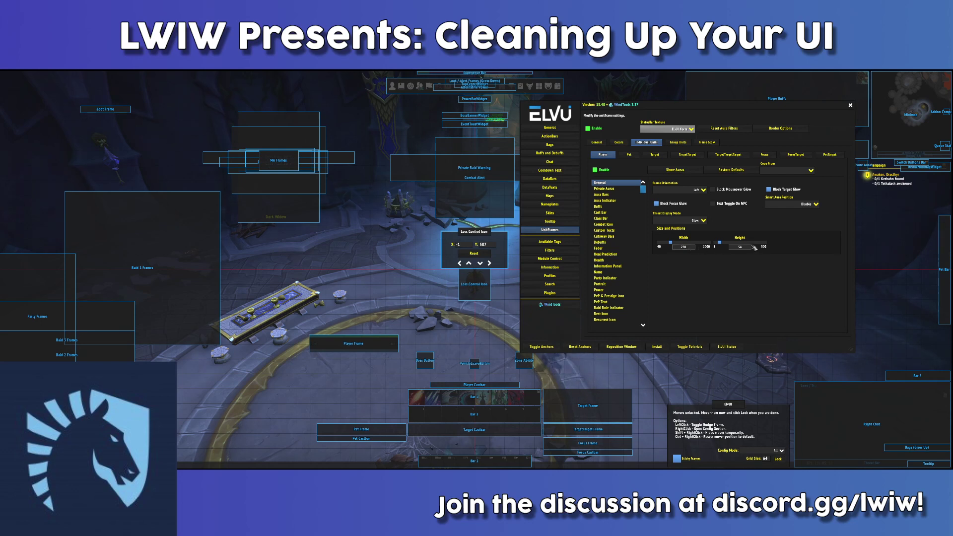
key("Return")
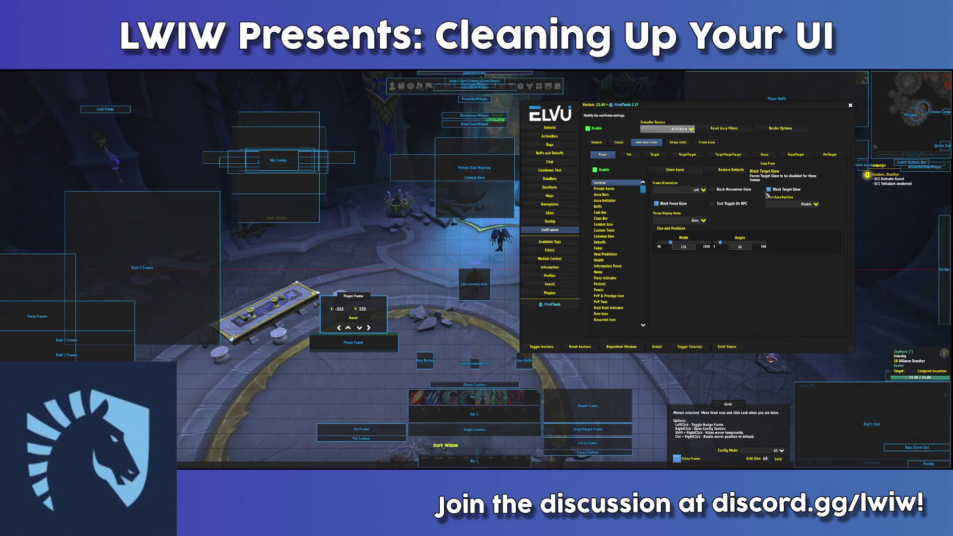
- Disable the player frame's aura bars and show a preview of its auras
left_click(621, 189)
left_click(617, 195)
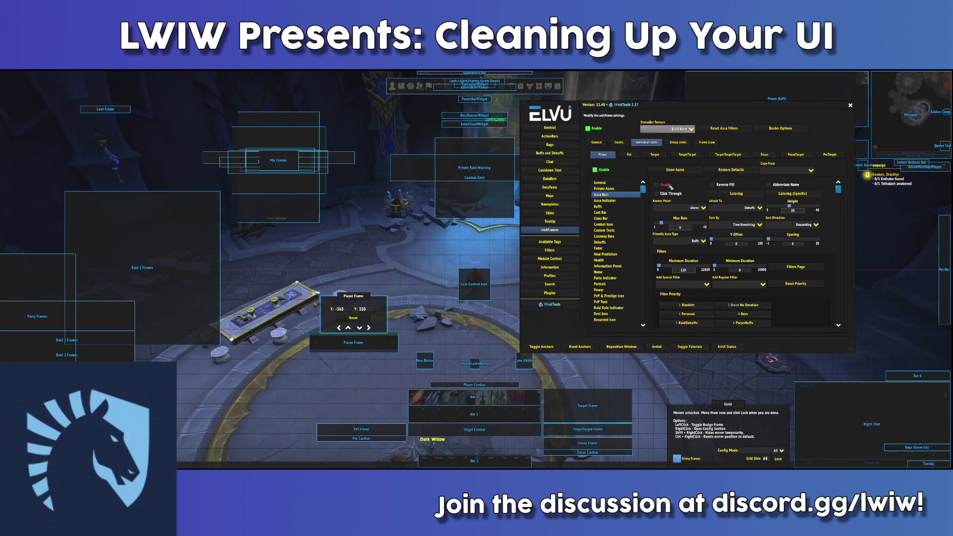
left_click(676, 168)
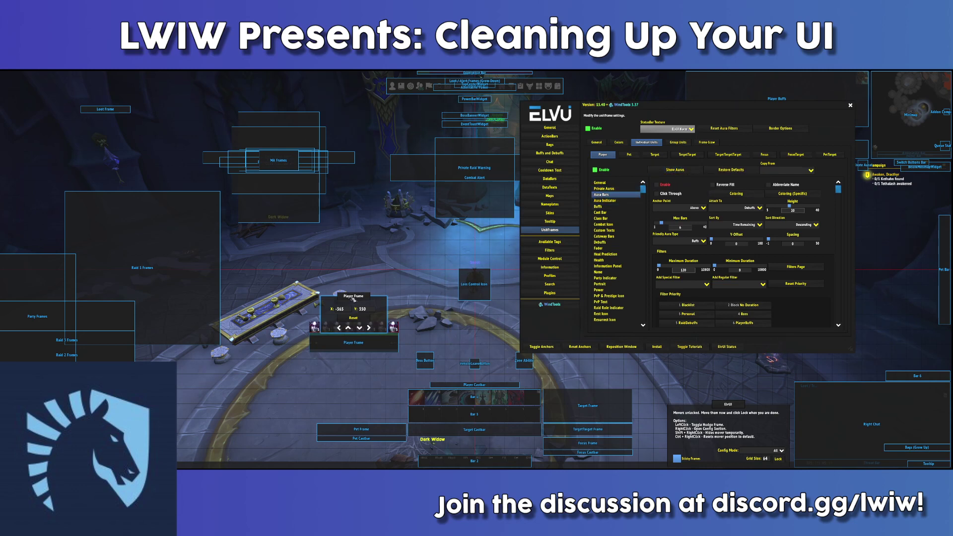
left_click(358, 341)
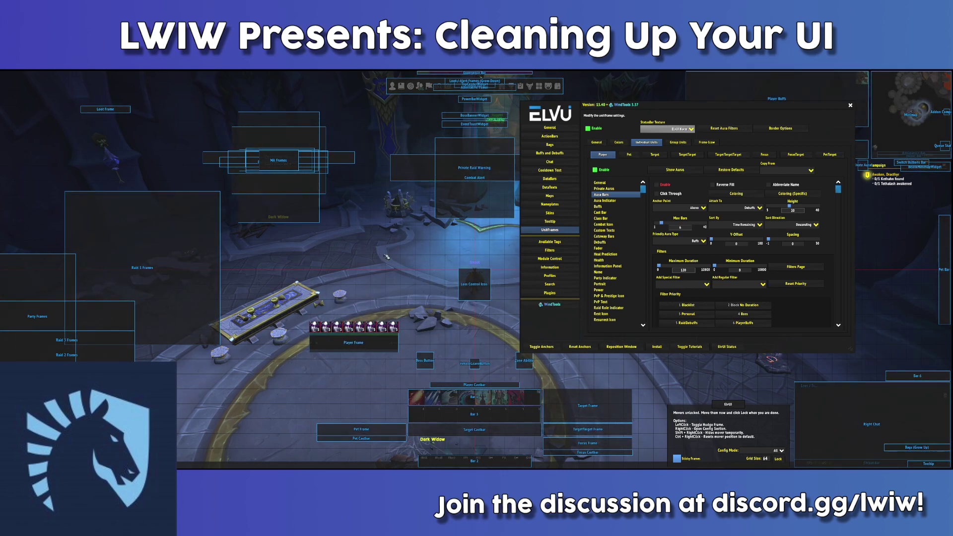
- Check the player frame's aura indicator settings, and enable its buffs briefly as a test before disabling them again
left_click(605, 201)
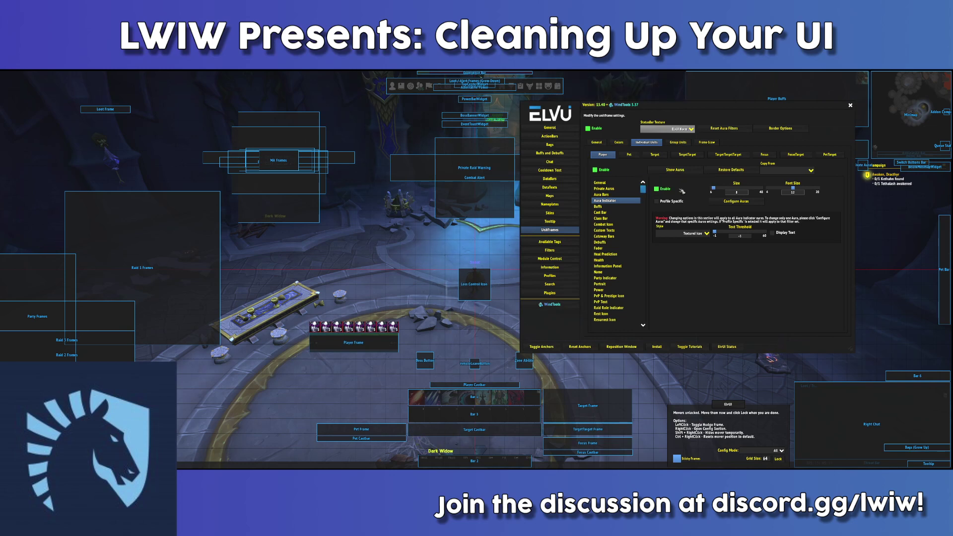
left_click(598, 207)
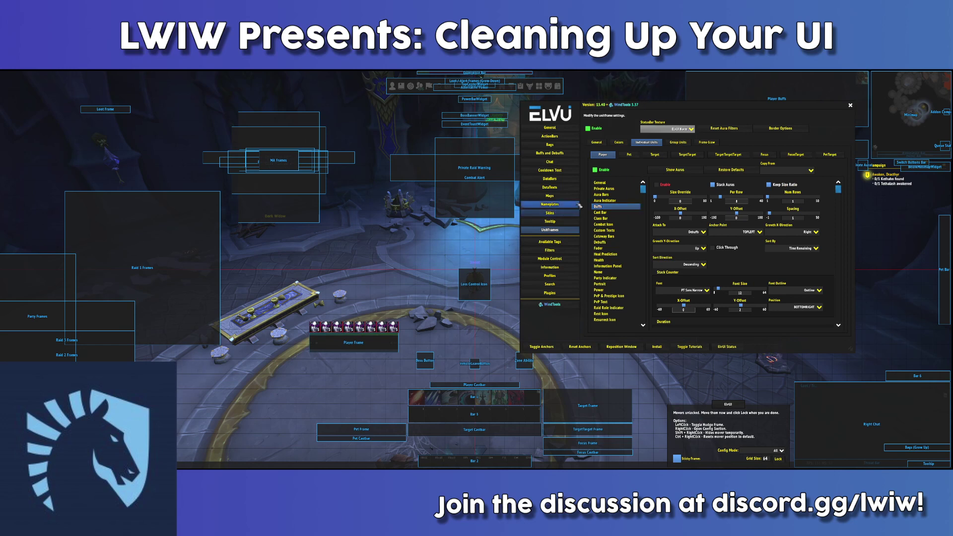
left_click(668, 185)
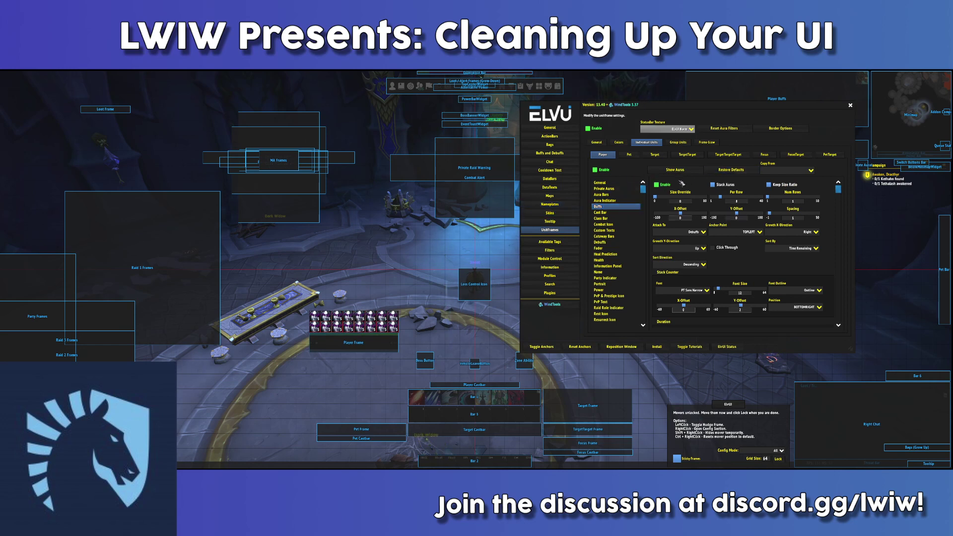
left_click(663, 186)
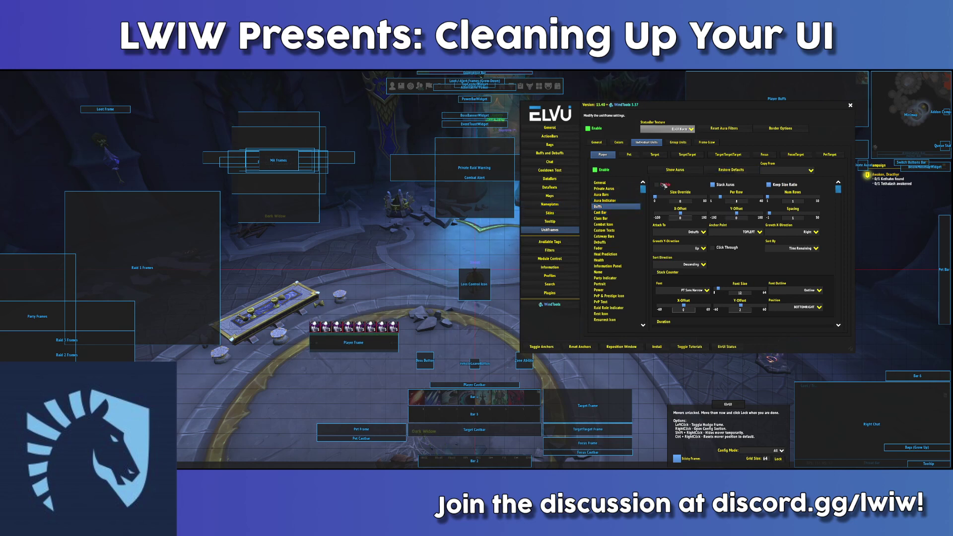
- Disable the player frame's cast bar and open its class bar settings
left_click(617, 212)
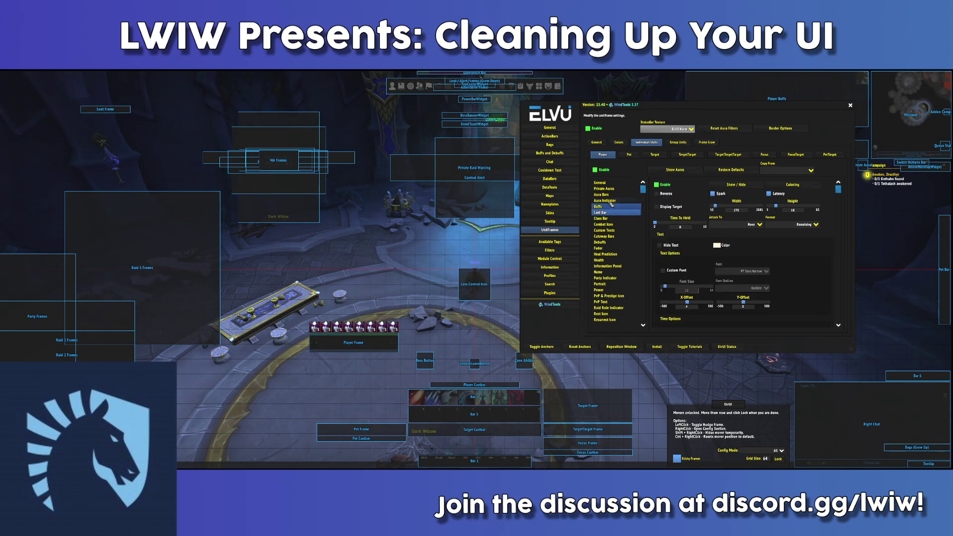
left_click(662, 186)
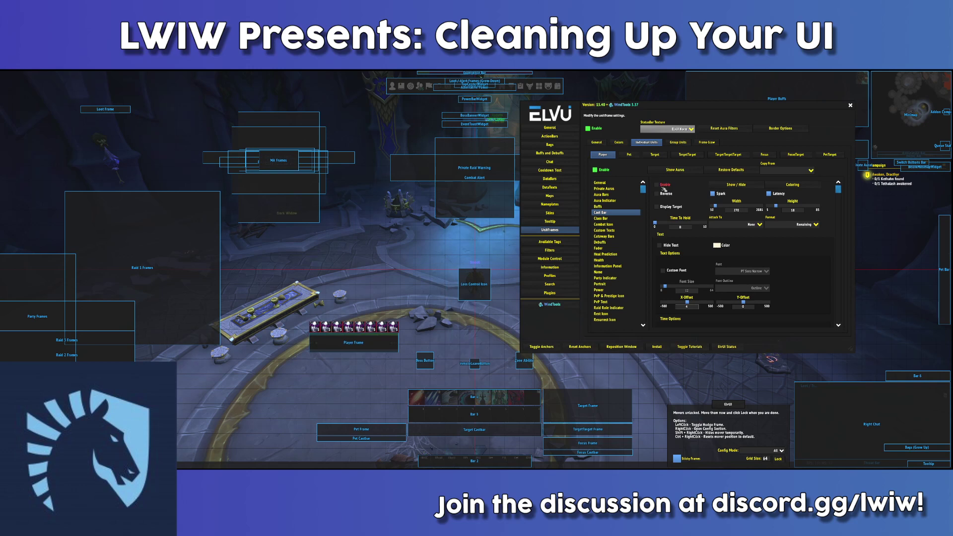
left_click(618, 219)
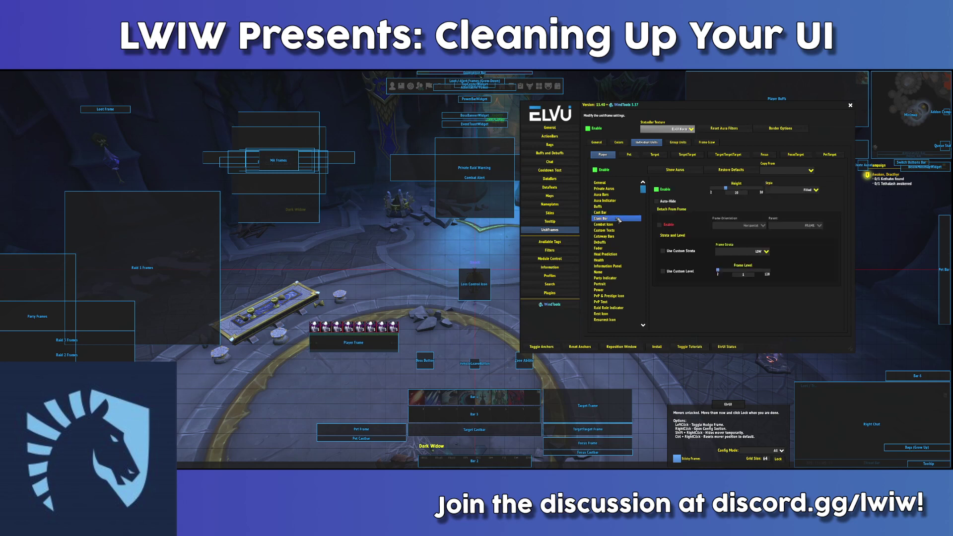
- Disable the player frame's class bar and check its combat icon, custom text and cutaway bar settings
left_click(659, 189)
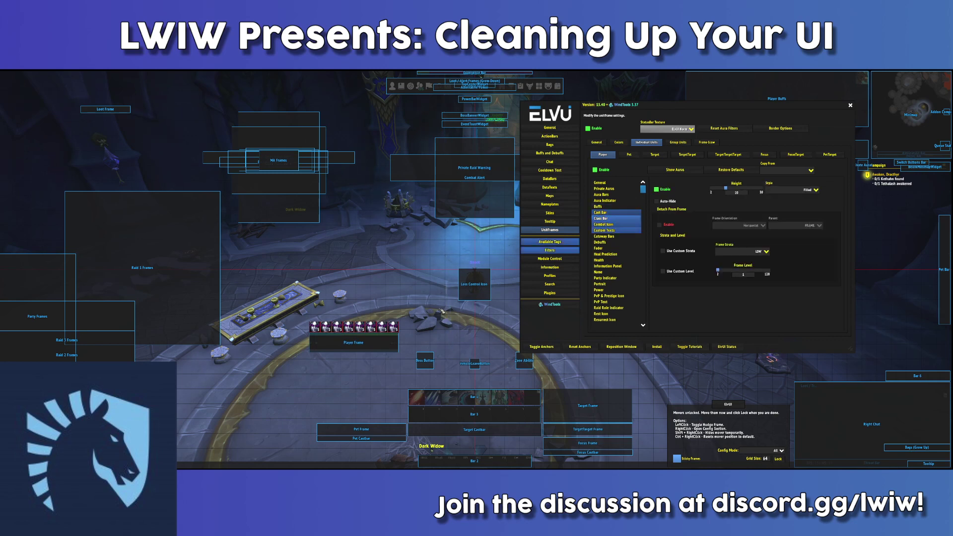
left_click(657, 189)
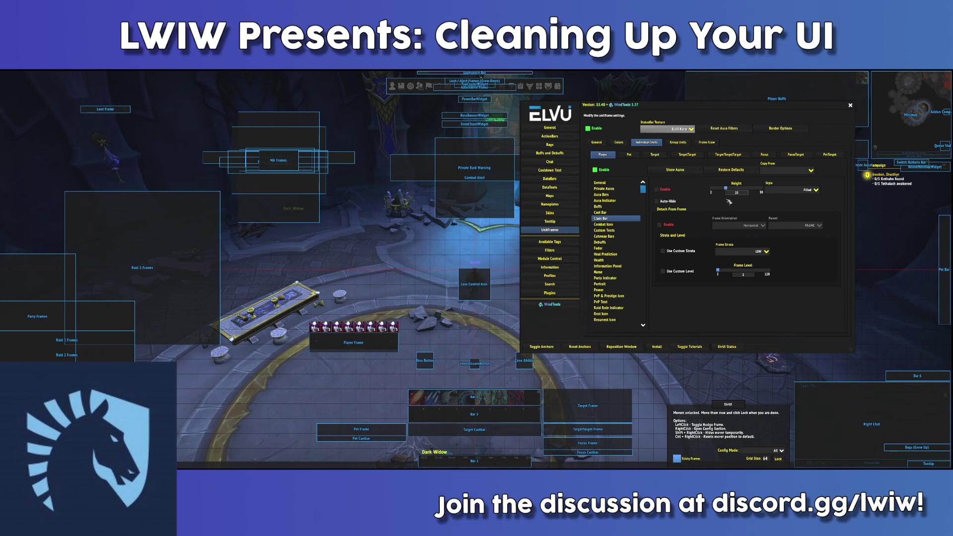
left_click(631, 224)
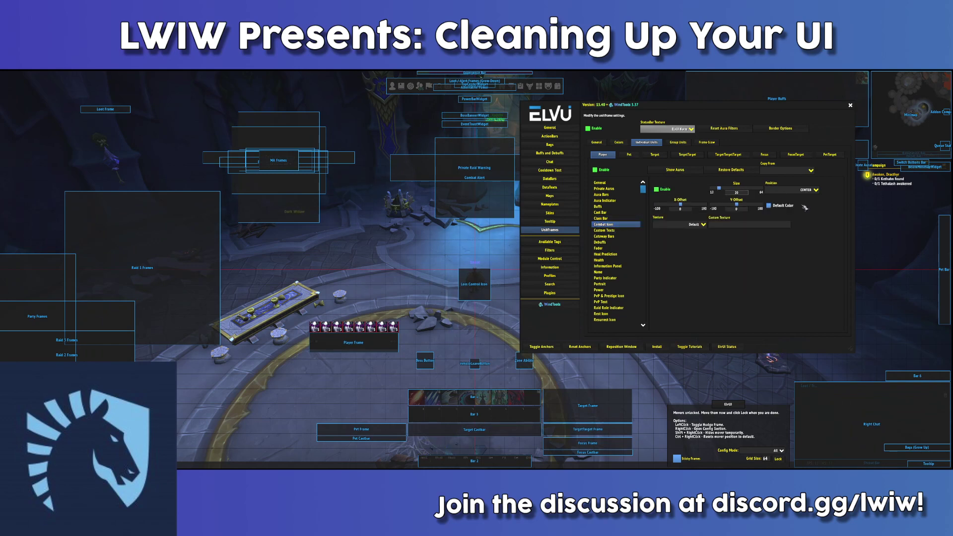
left_click(626, 231)
left_click(622, 237)
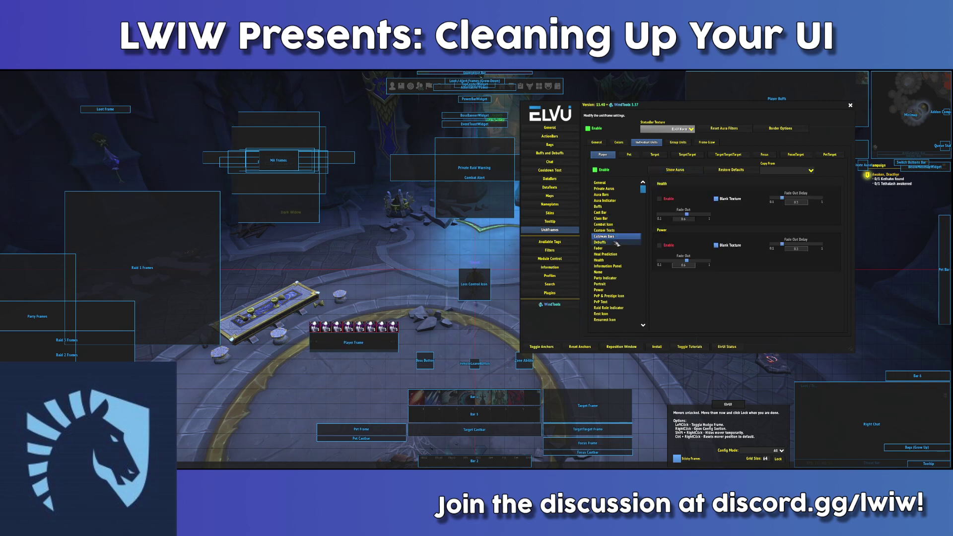
- Anchor the player frame's debuffs at BOTTOMRIGHT, with growth directions set to Left and Down
left_click(618, 242)
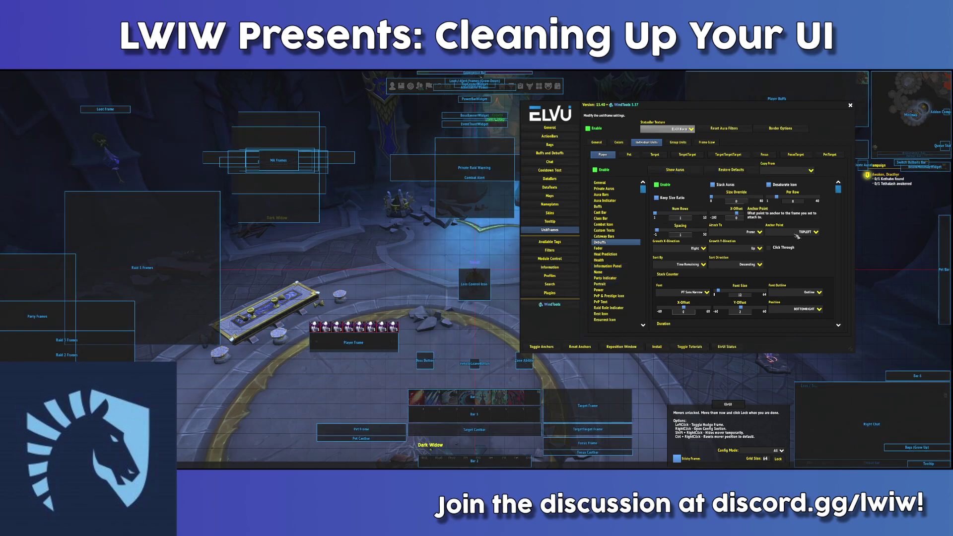
left_click(806, 231)
left_click(798, 255)
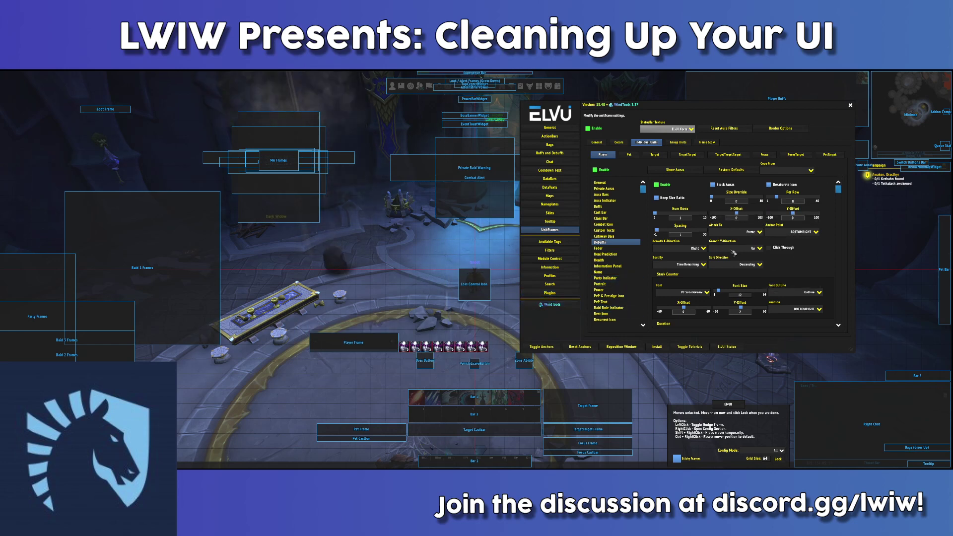
left_click(776, 233)
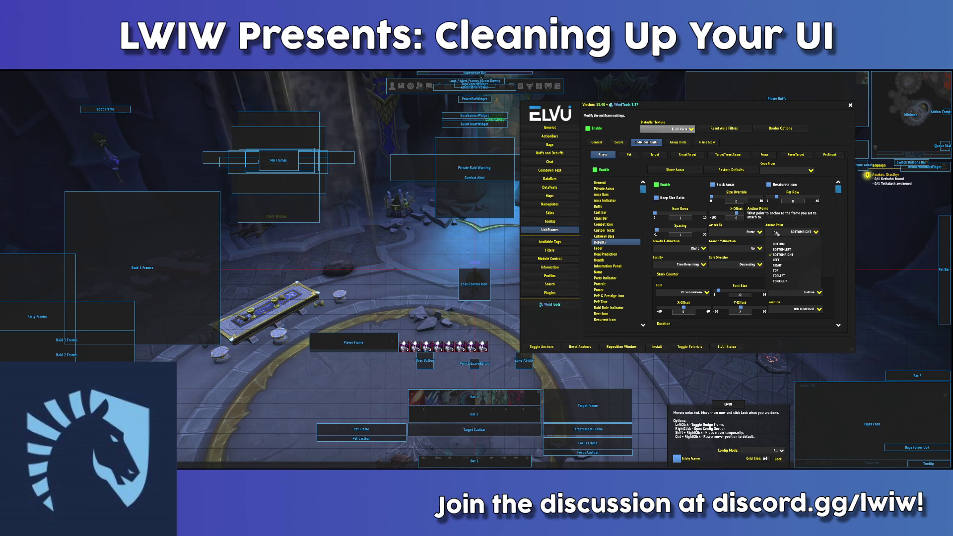
left_click(684, 250)
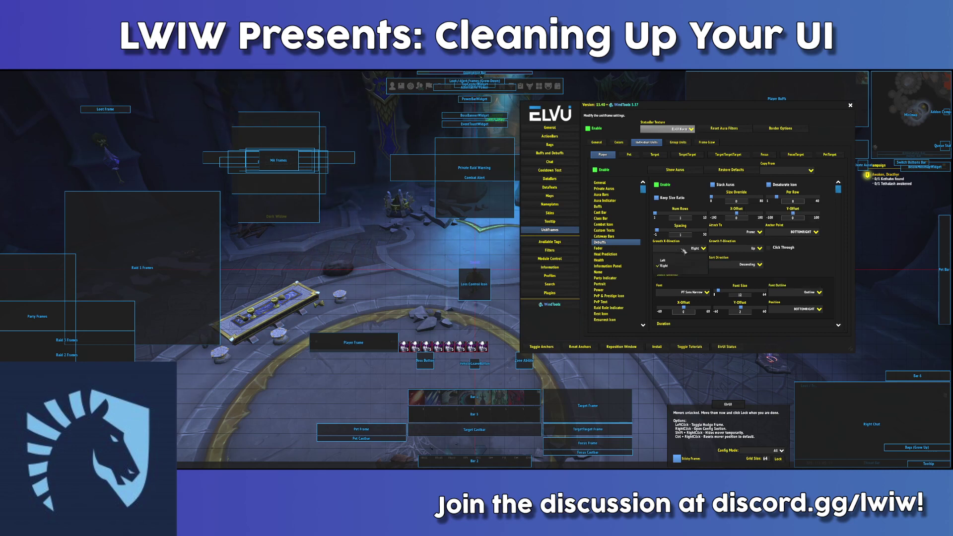
left_click(677, 261)
left_click(755, 250)
left_click(720, 260)
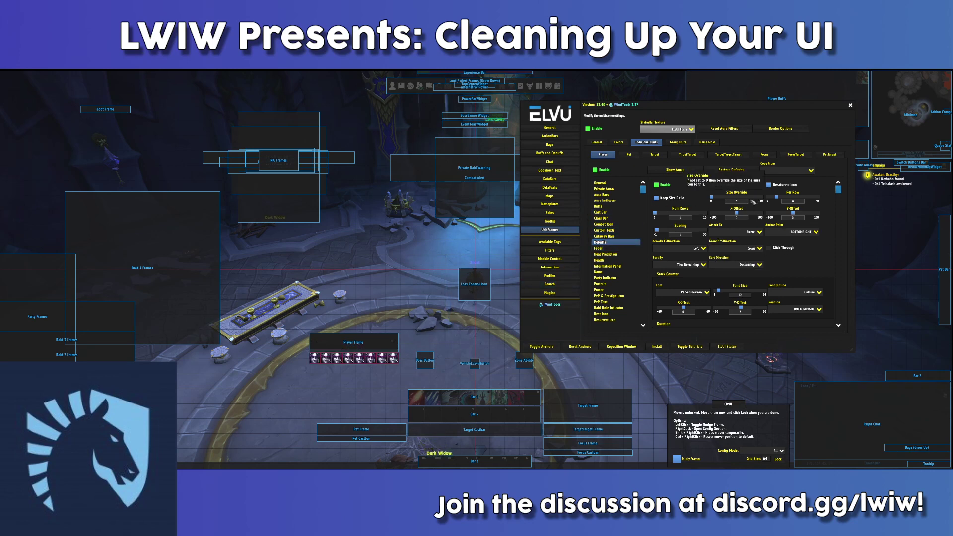
- Set the player debuffs' size override to 15, with 4 icons per row and 3 rows
type("15")
key("Return")
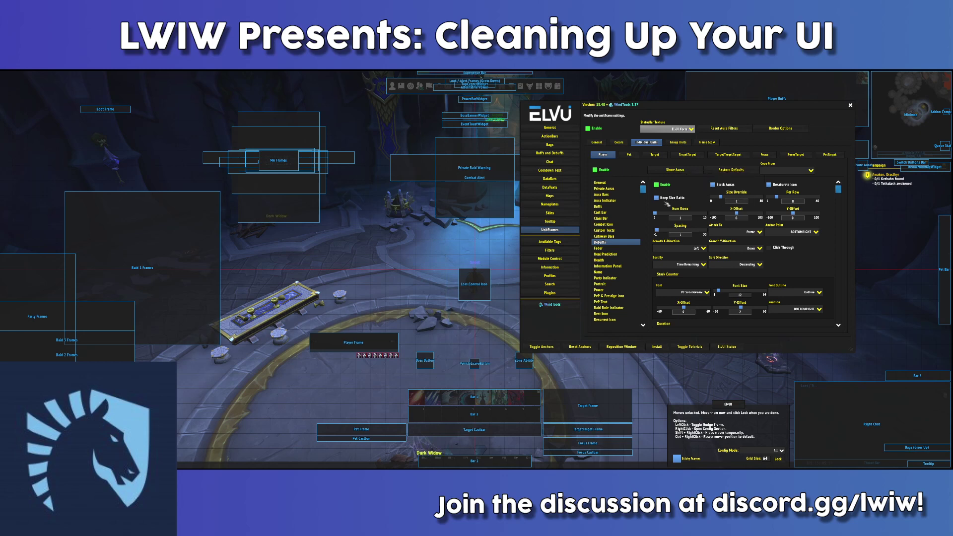
type("5")
key("Return")
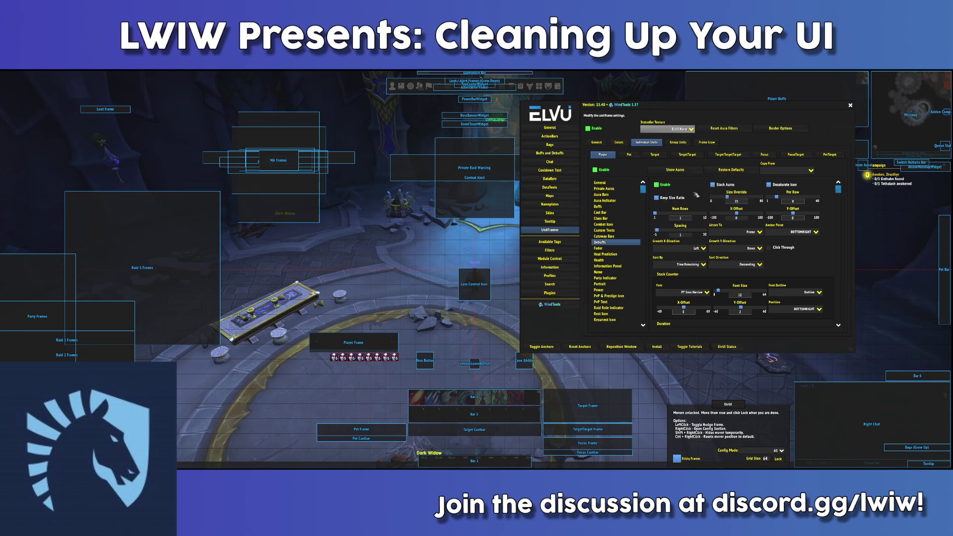
left_click_drag(772, 196, 773, 199)
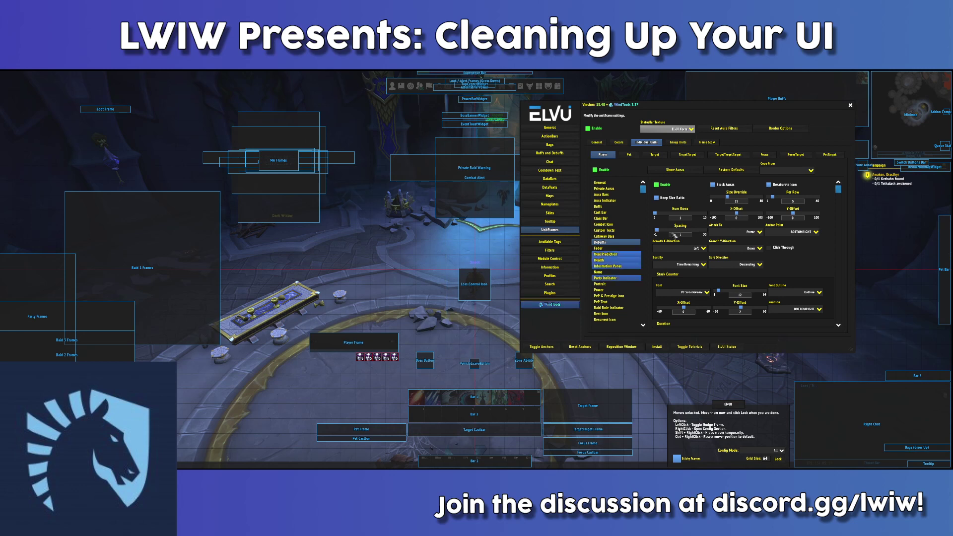
left_click(661, 216)
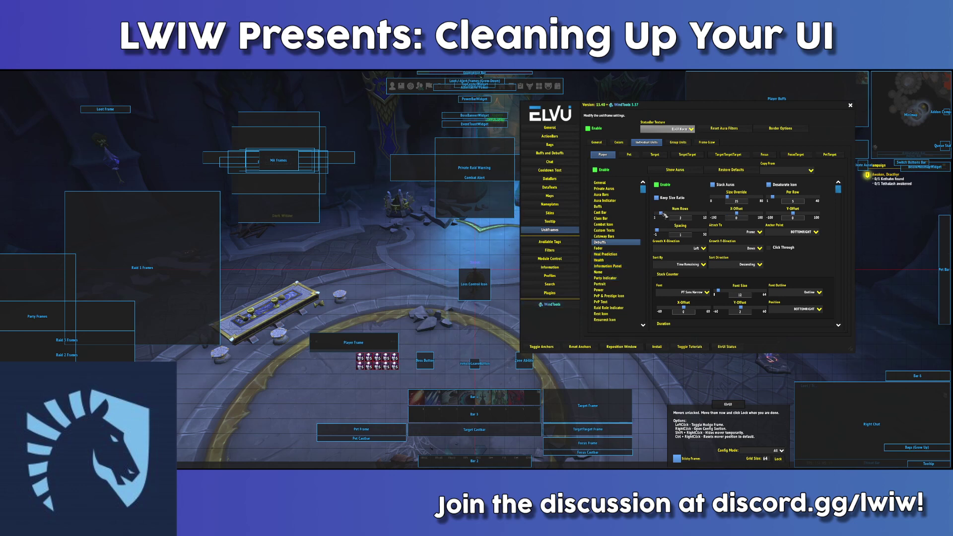
left_click_drag(662, 215, 666, 214)
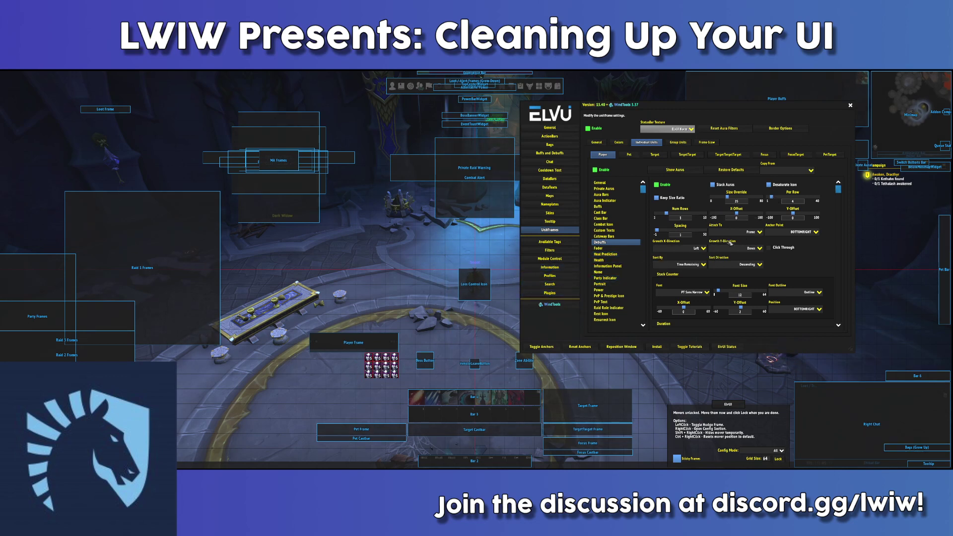
- Set the player debuffs' stack counter font to Expressway and check the duration and filter options
scroll(724, 244, "down", 2)
left_click(706, 262)
scroll(687, 323, "down", 8)
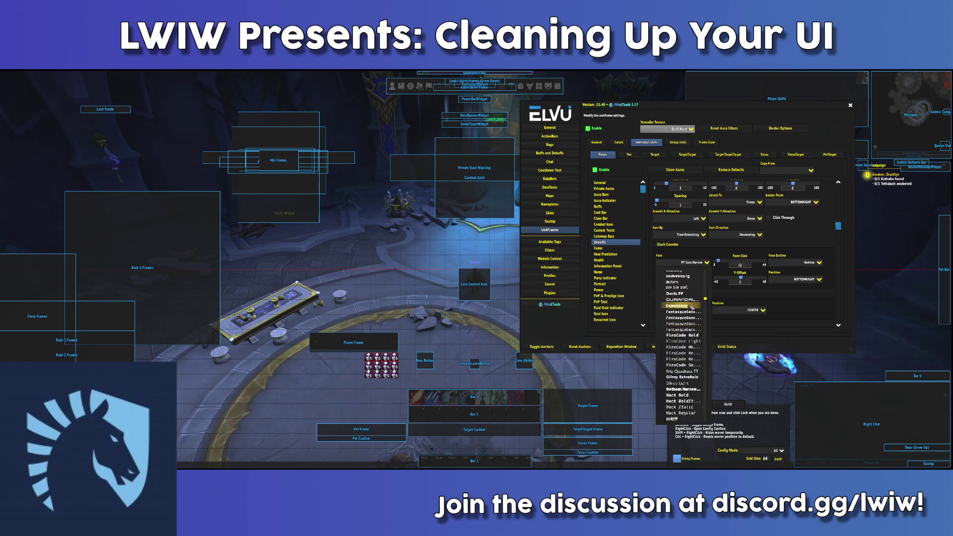
left_click(689, 306)
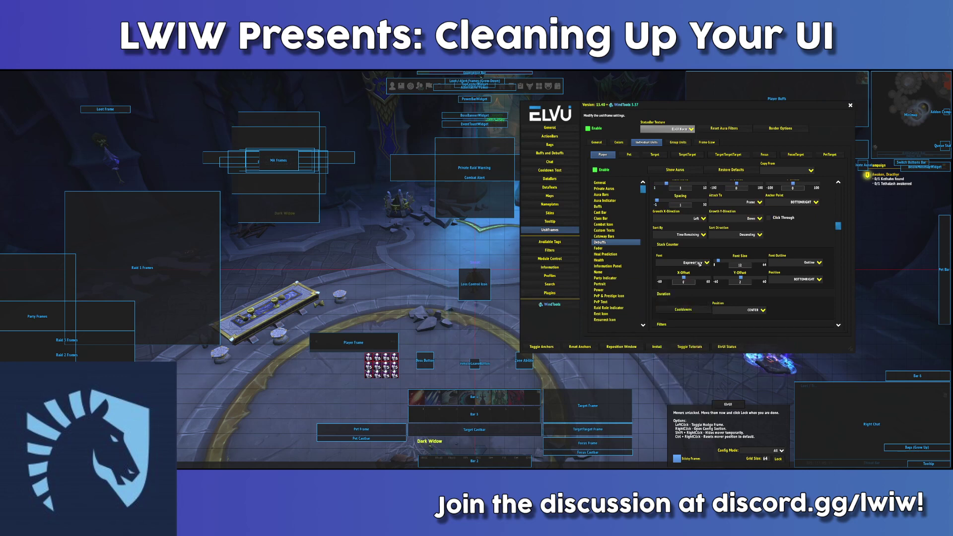
scroll(799, 248, "down", 5)
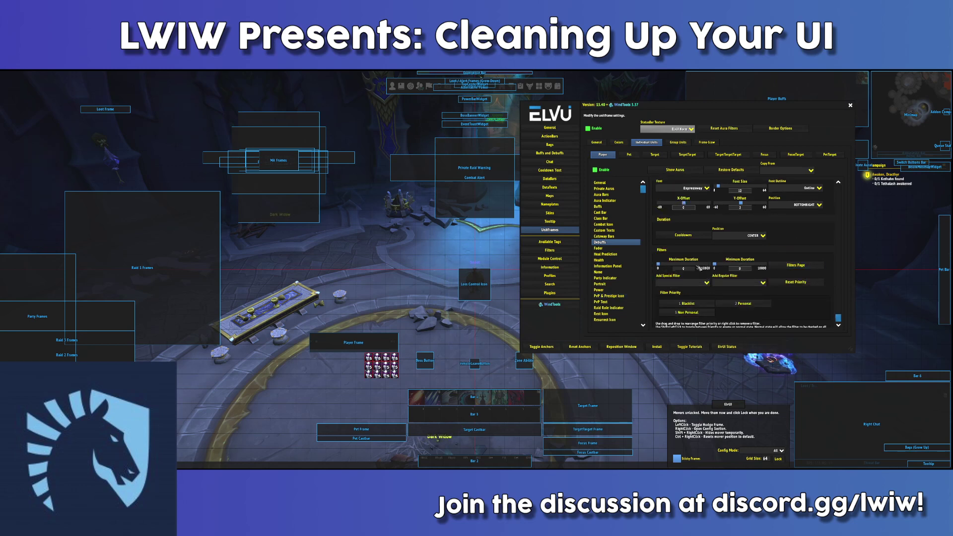
- Check the player frame's fader settings and set the heal prediction absorb style to Wrapped
left_click(615, 248)
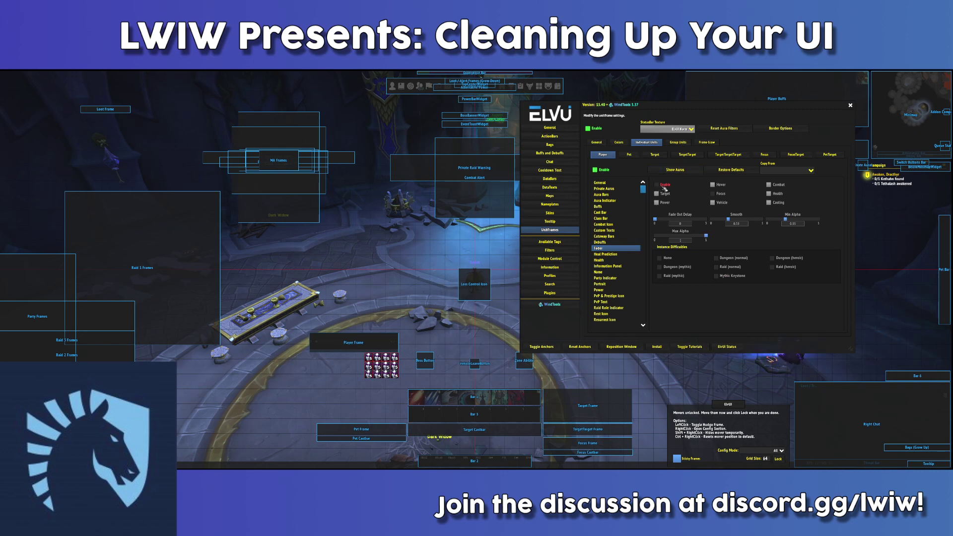
left_click(605, 254)
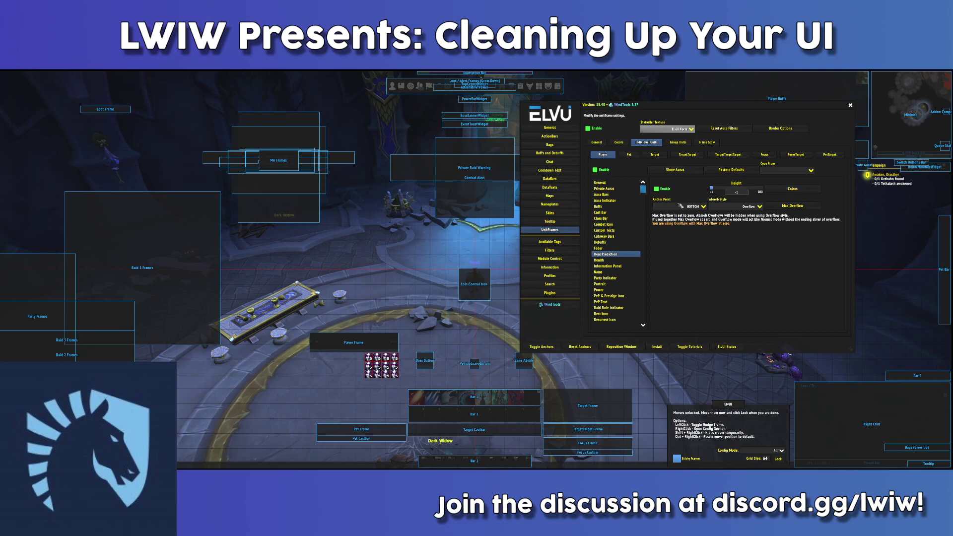
left_click(748, 207)
left_click(739, 237)
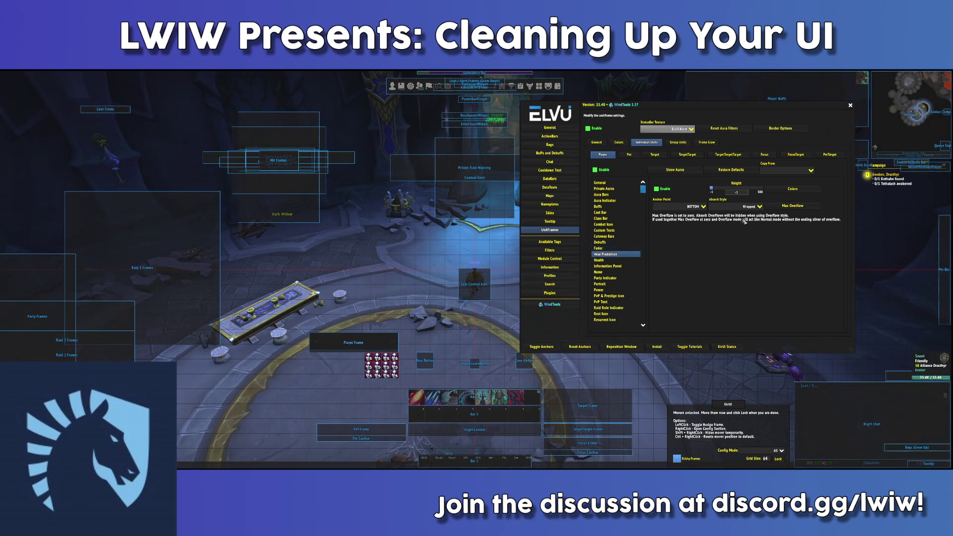
- Lock the frame movers and remove the [healthcolor] tag from the player frame's health text format
left_click(599, 260)
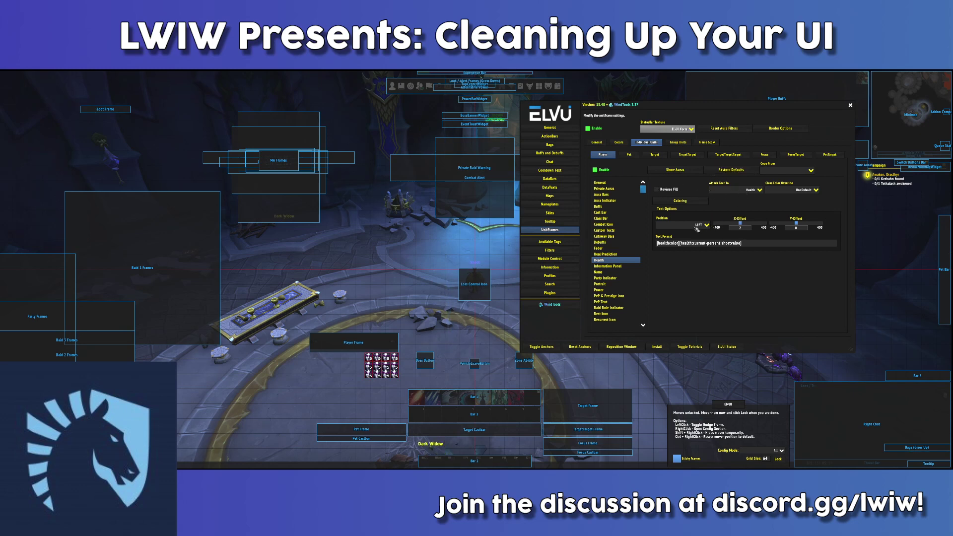
left_click(777, 459)
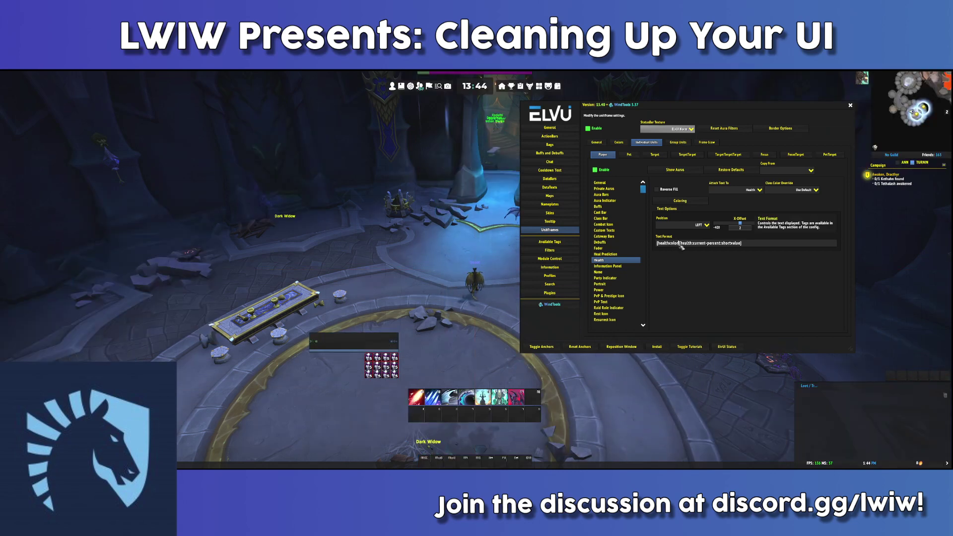
left_click_drag(680, 242, 623, 241)
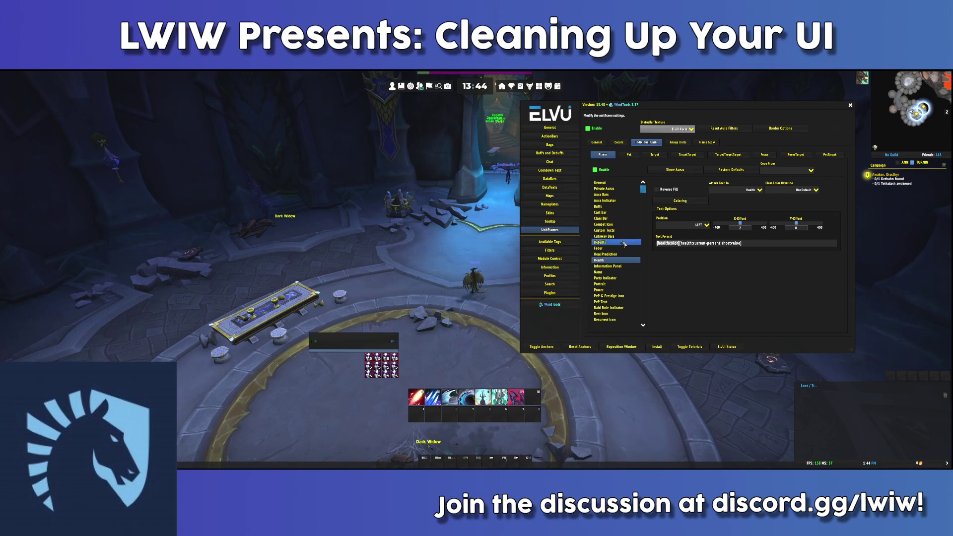
key("BackSpace")
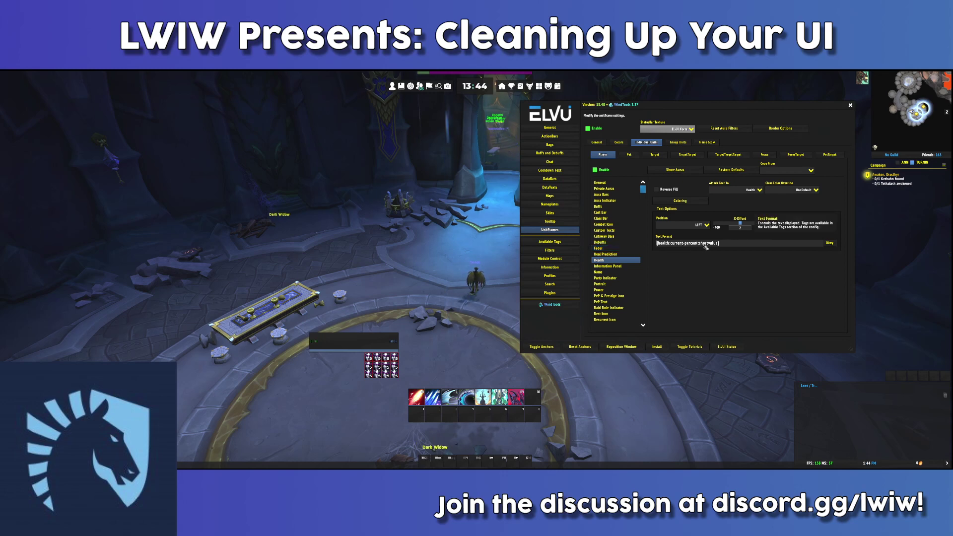
left_click(829, 244)
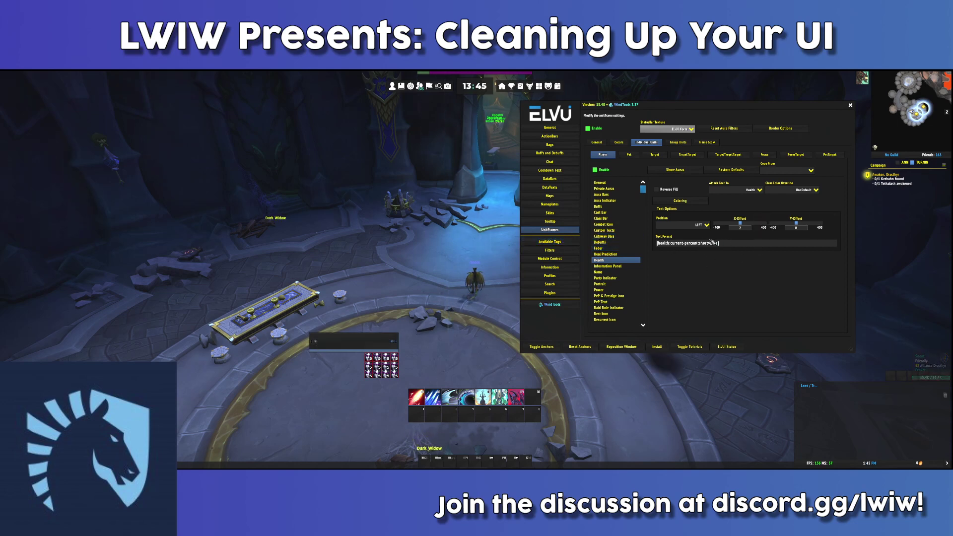
- Find the [health:percent-with-absorbs] tag among the available Health tags and use it as the player frame's health text format
left_click(549, 242)
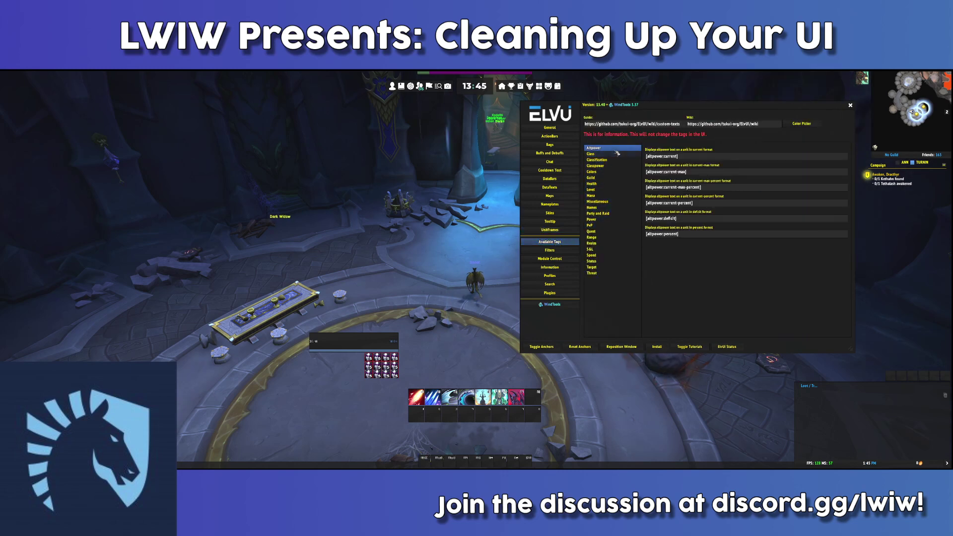
left_click(606, 184)
scroll(721, 217, "down", 6)
scroll(721, 217, "down", 6)
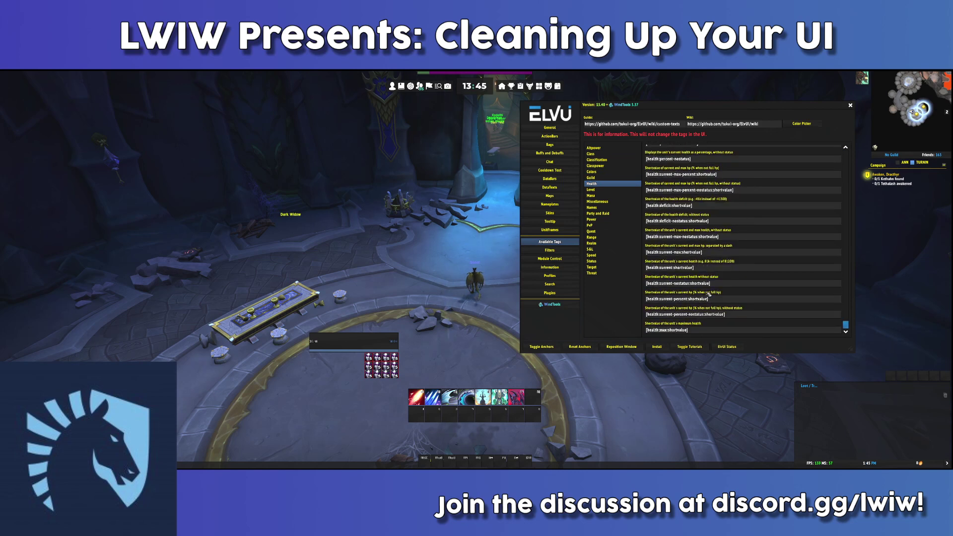
scroll(715, 307, "up", 5)
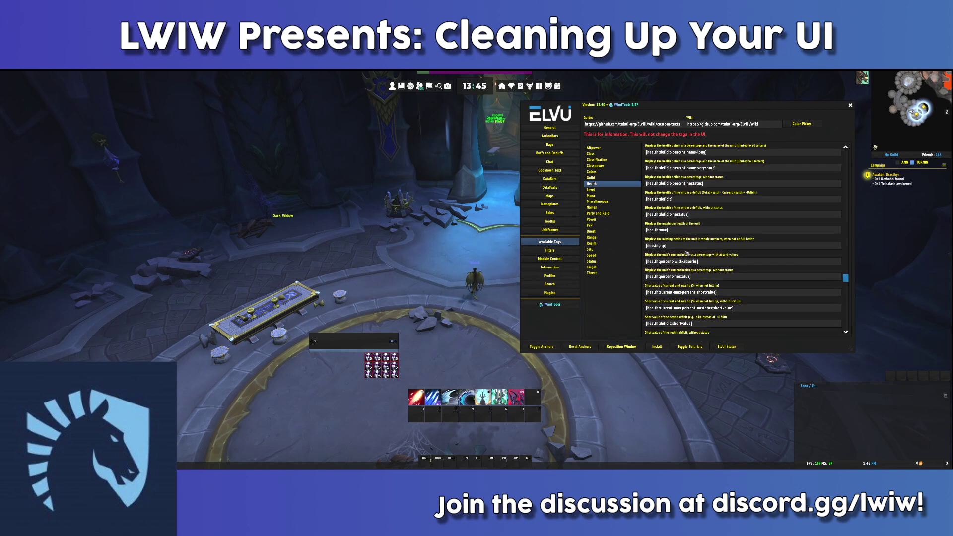
scroll(715, 255, "up", 1)
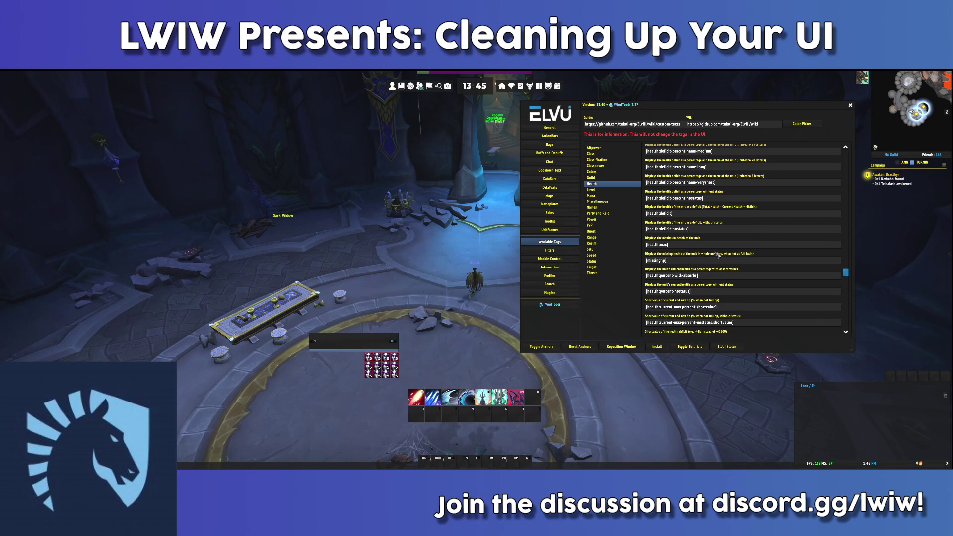
left_click(712, 277)
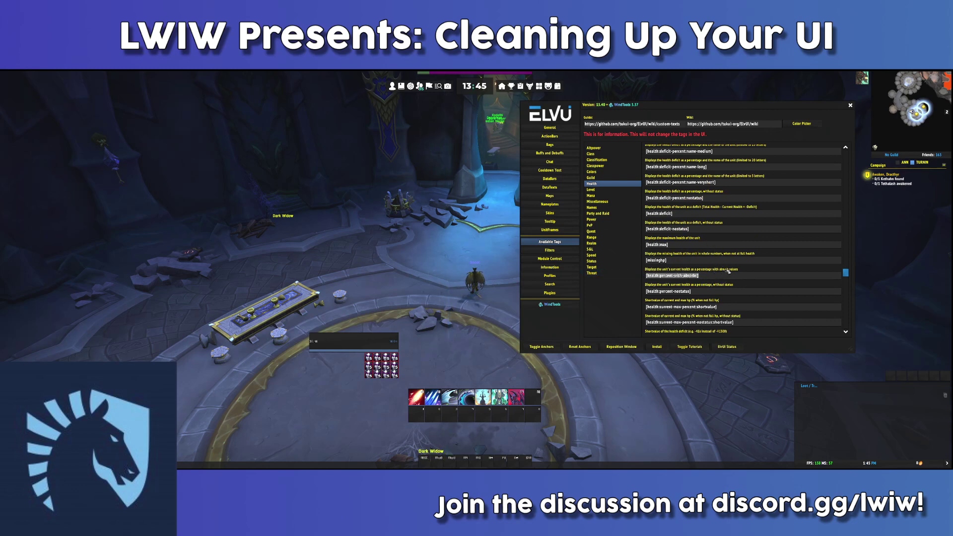
left_click(572, 232)
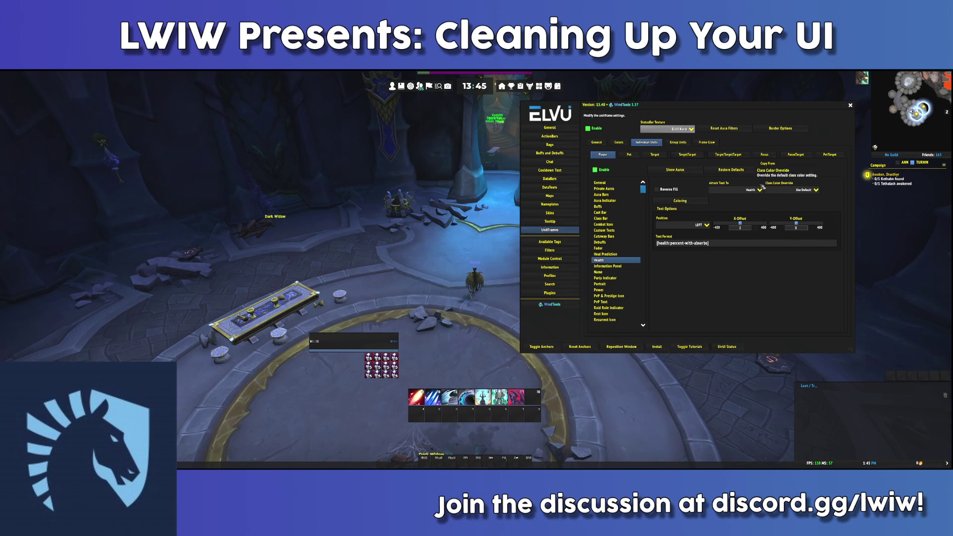
- Change the unit frames' statusbar texture to a WindTools texture
left_click(687, 129)
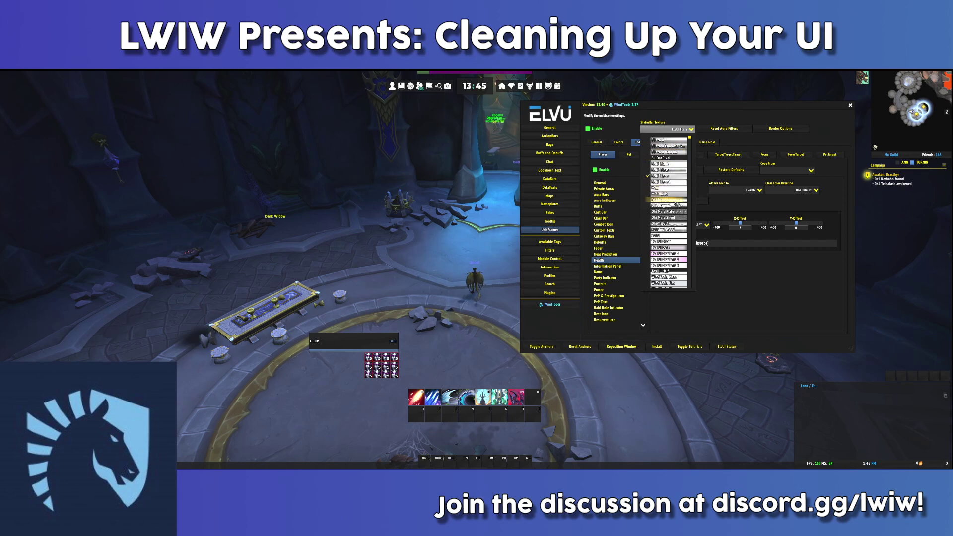
scroll(678, 212, "down", 2)
left_click(679, 272)
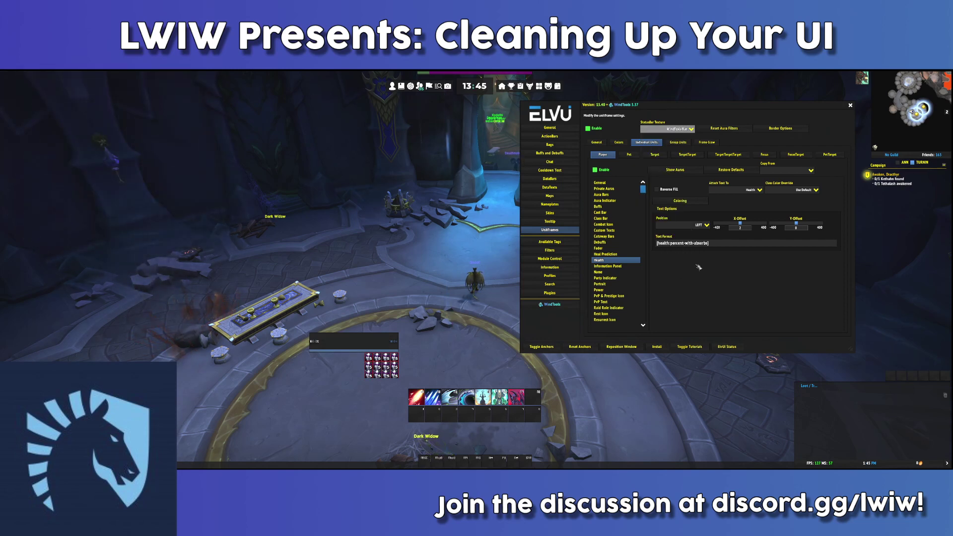
- Set both the primary and secondary textures in the general media settings to WindTools Flat
left_click(564, 129)
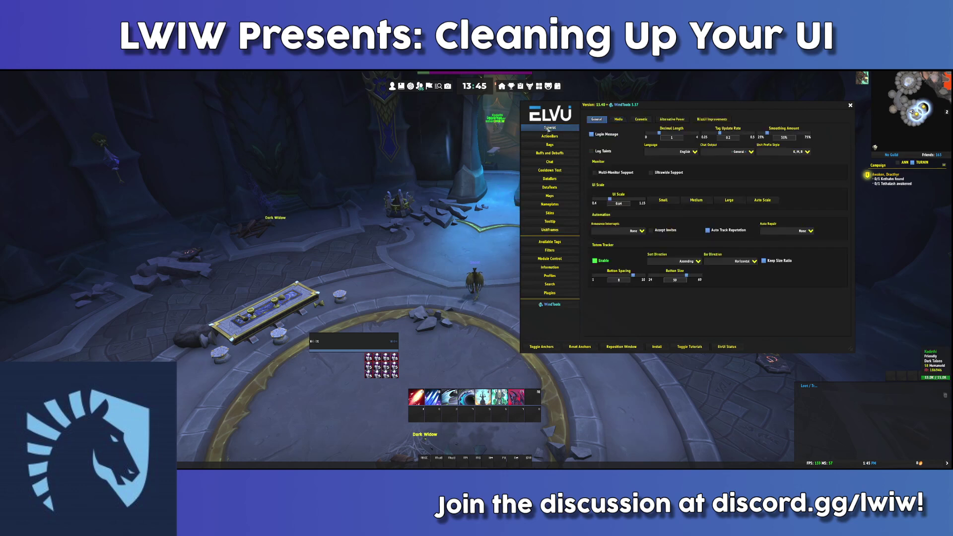
left_click(619, 120)
left_click(641, 147)
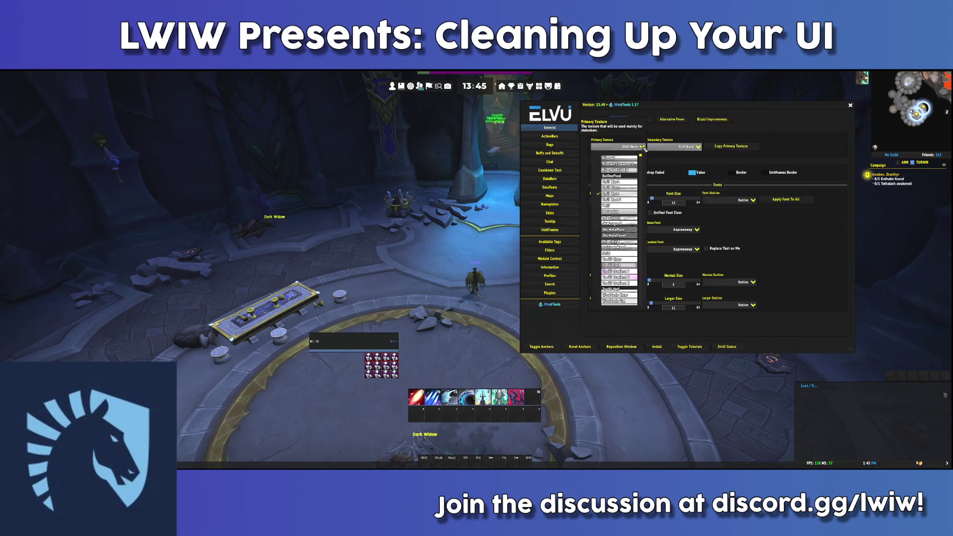
scroll(620, 268, "down", 3)
left_click(631, 292)
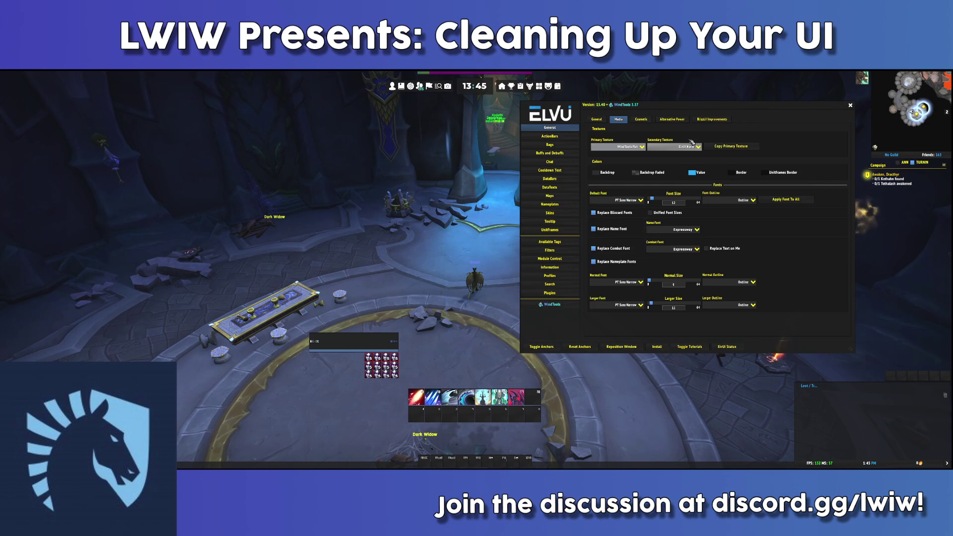
left_click(698, 147)
scroll(684, 284, "down", 2)
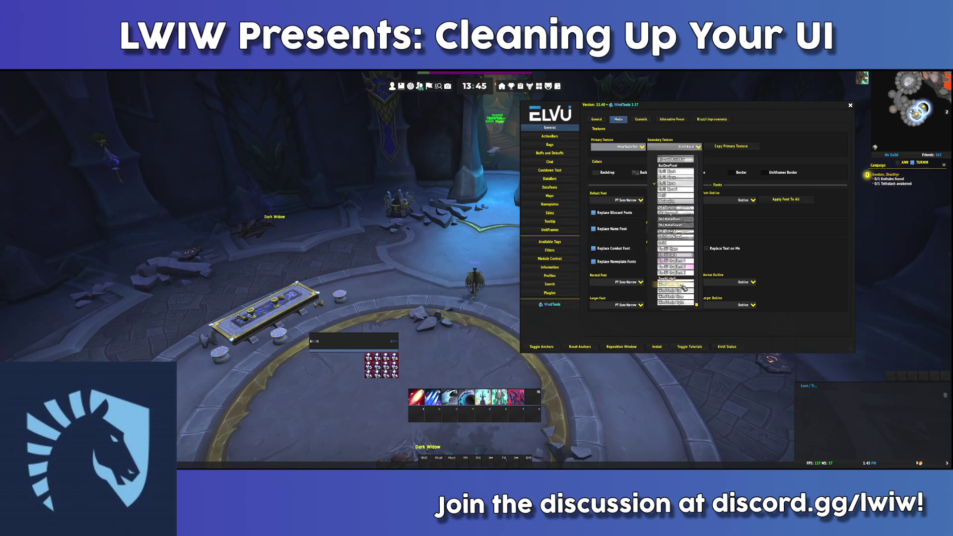
left_click(675, 290)
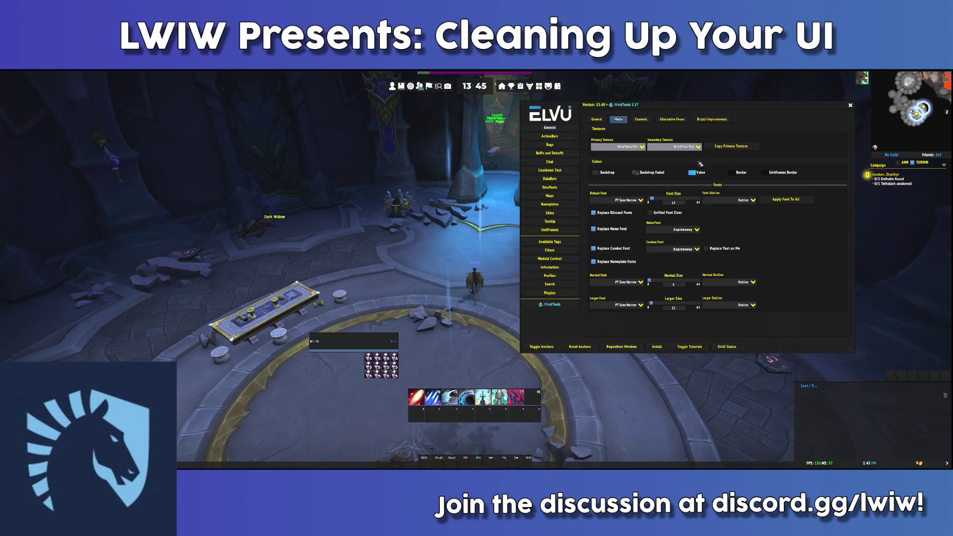
- Set the general default font to Expressway and apply it to all ElvUI elements
left_click(640, 200)
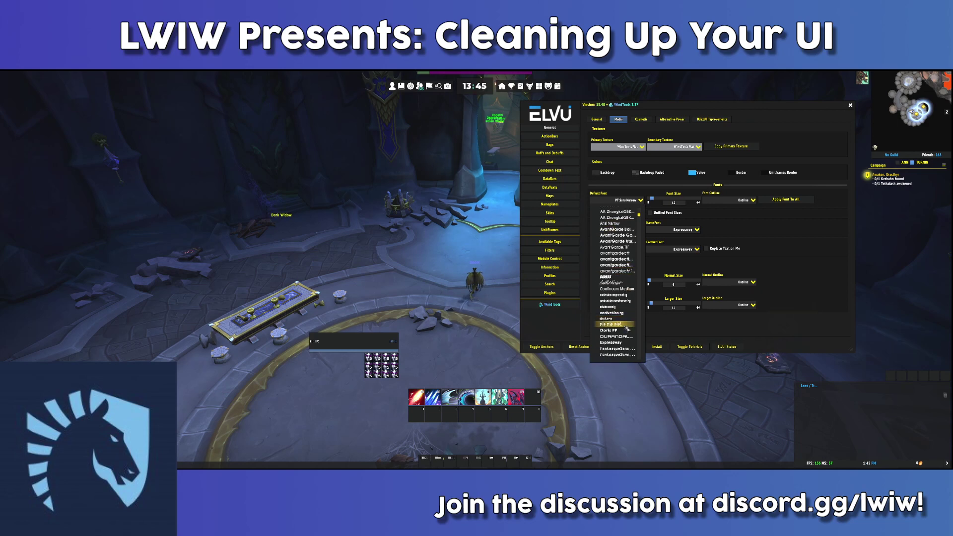
left_click(611, 343)
left_click(788, 199)
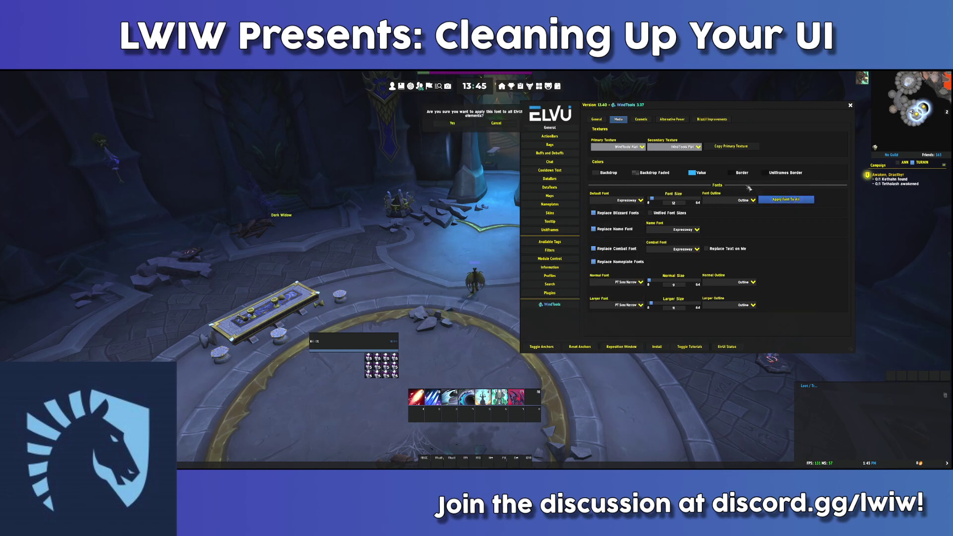
left_click(451, 125)
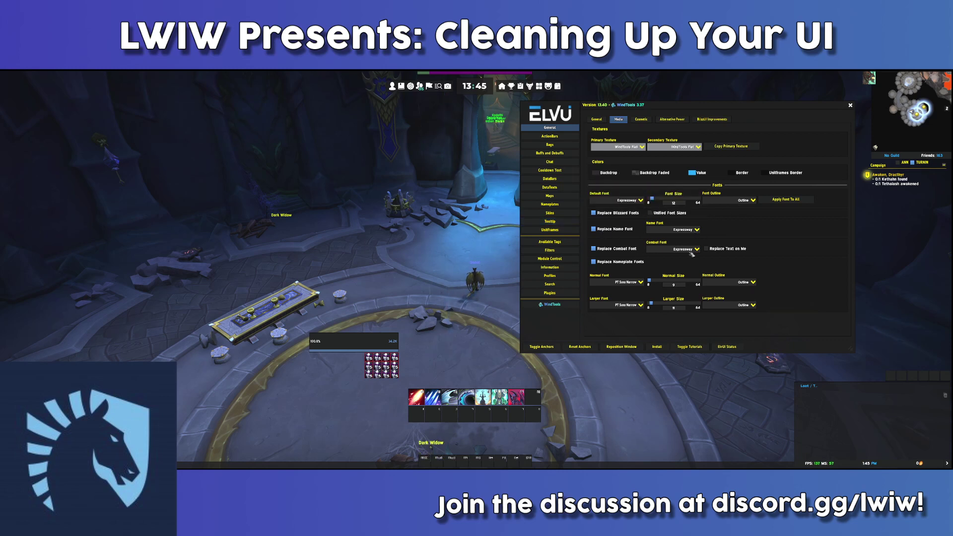
left_click(640, 283)
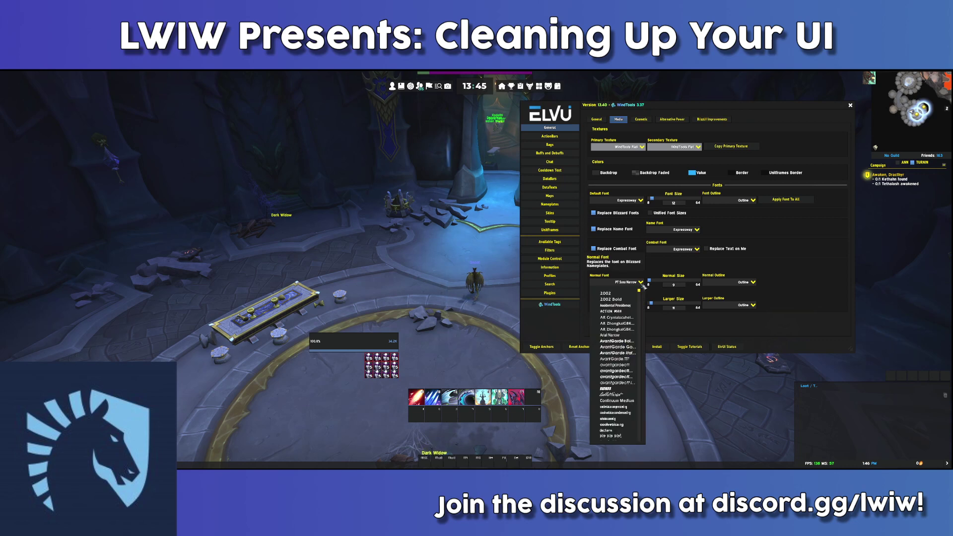
left_click(641, 283)
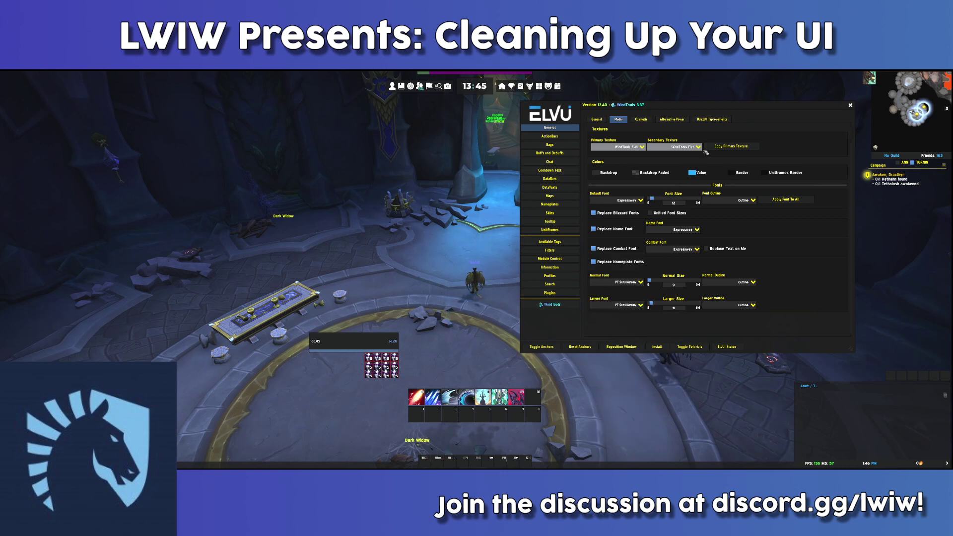
- Disable the bottom panel in the general cosmetic settings
left_click(641, 119)
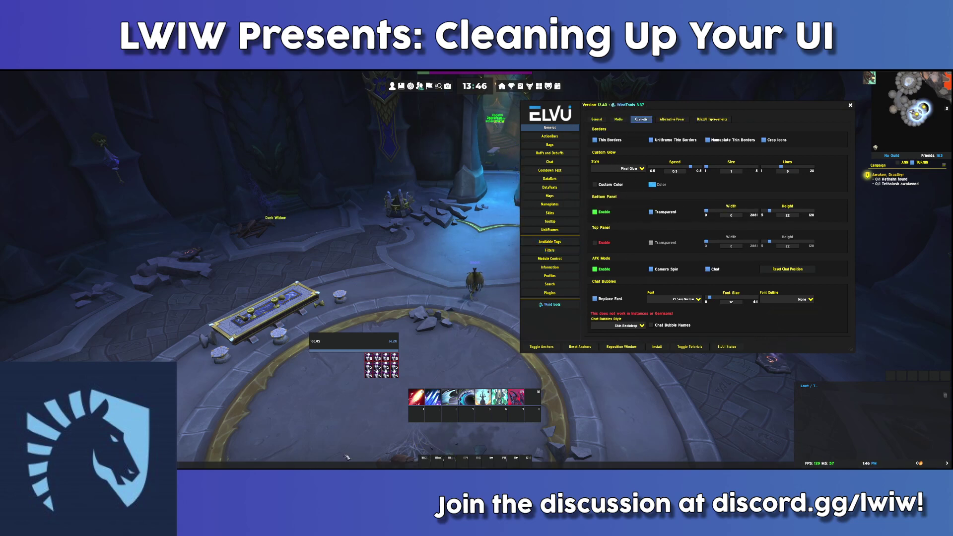
left_click(606, 213)
left_click(606, 213)
left_click(605, 212)
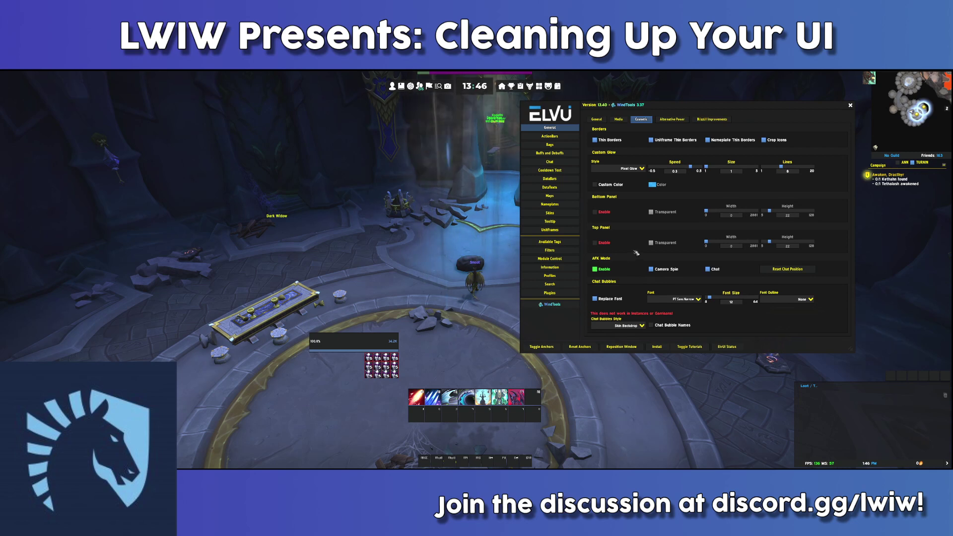
- Set the chat bubbles' replacement font to Expressway
left_click(698, 300)
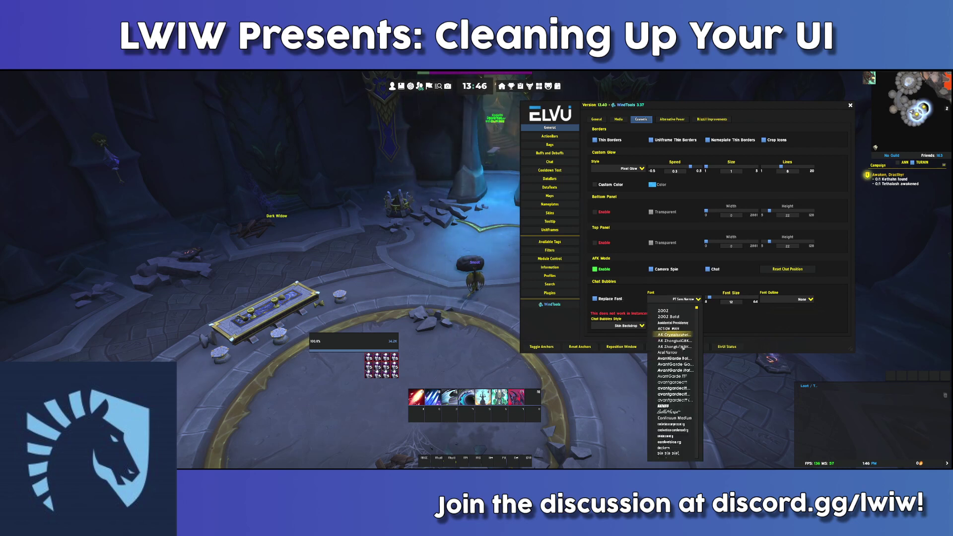
scroll(679, 416, "down", 1)
left_click(681, 427)
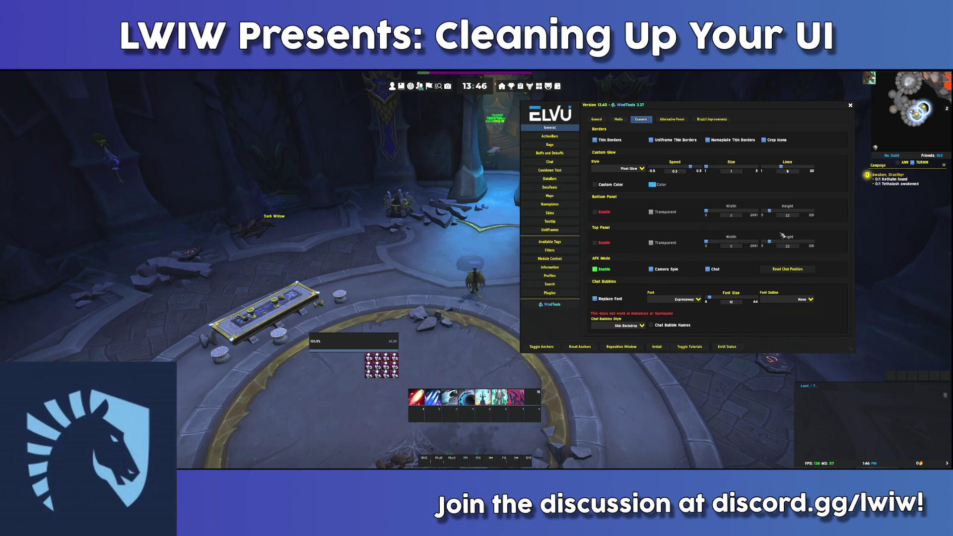
- Check the player frame's health text options, then set the general default font size to 15 and apply the font to all elements
left_click(625, 119)
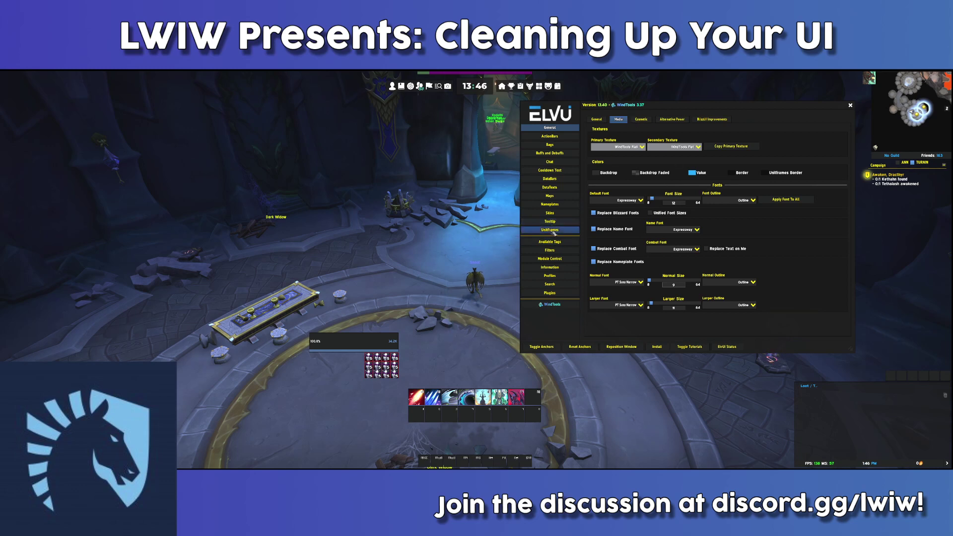
left_click(571, 230)
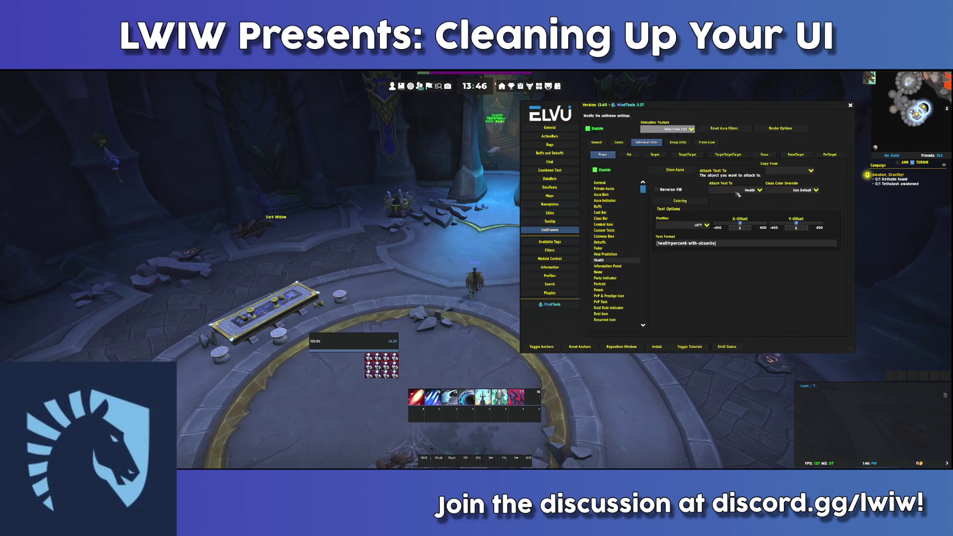
left_click(606, 183)
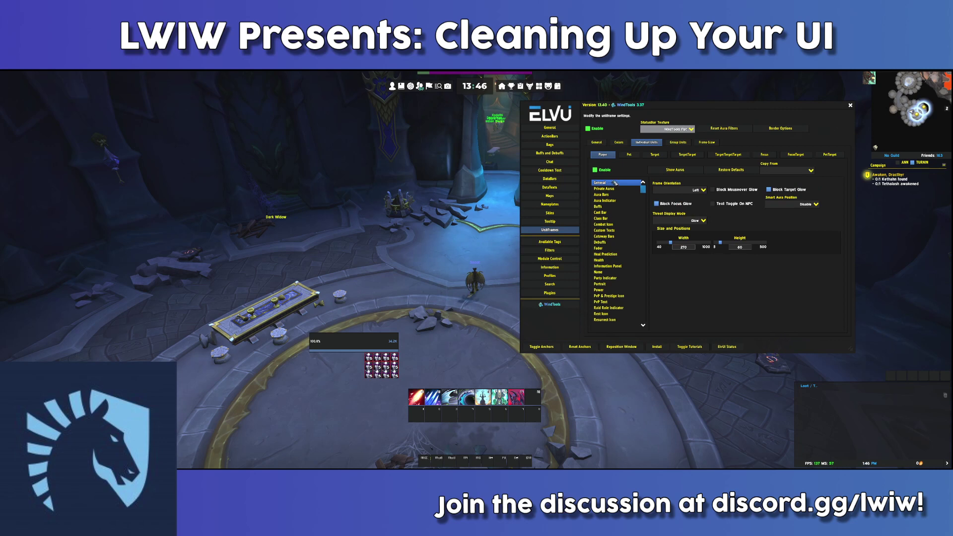
left_click(599, 260)
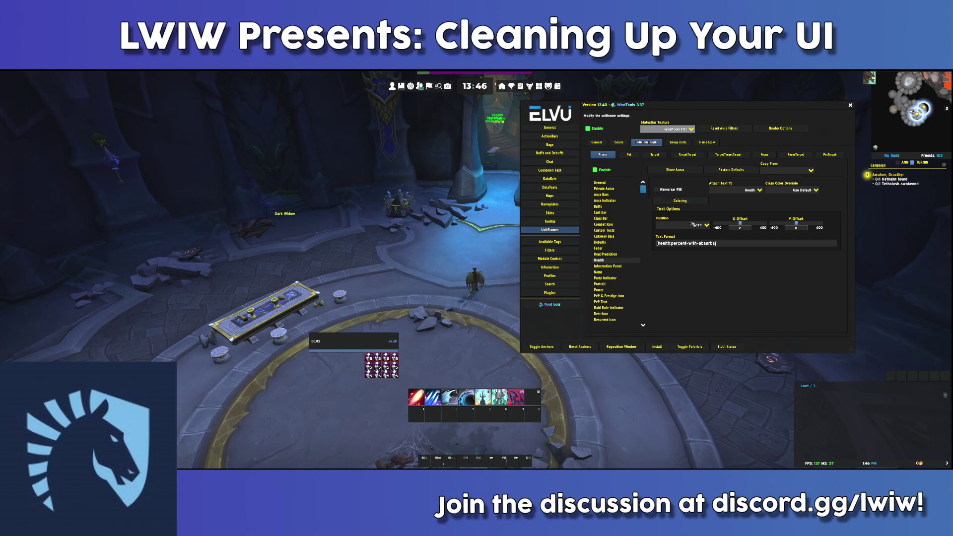
left_click(554, 129)
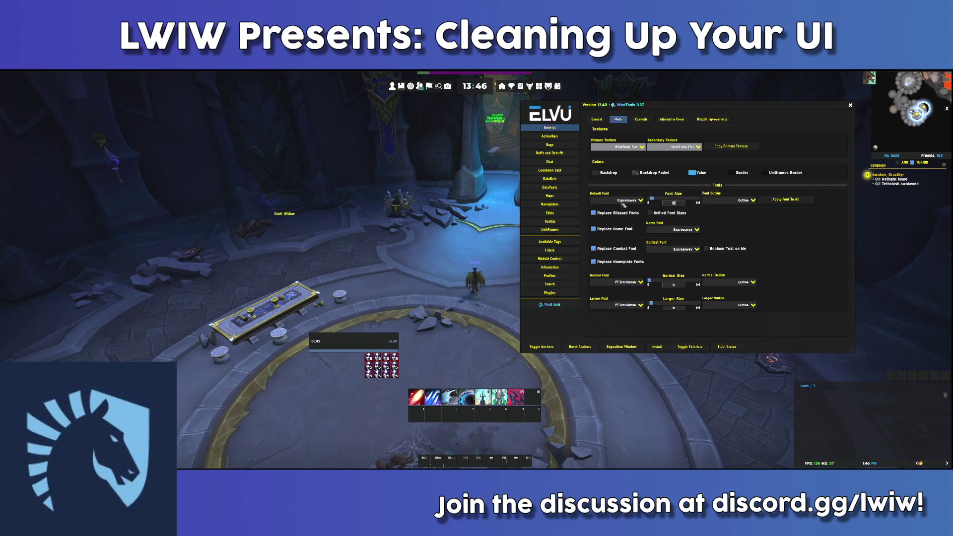
type("20")
key("Return")
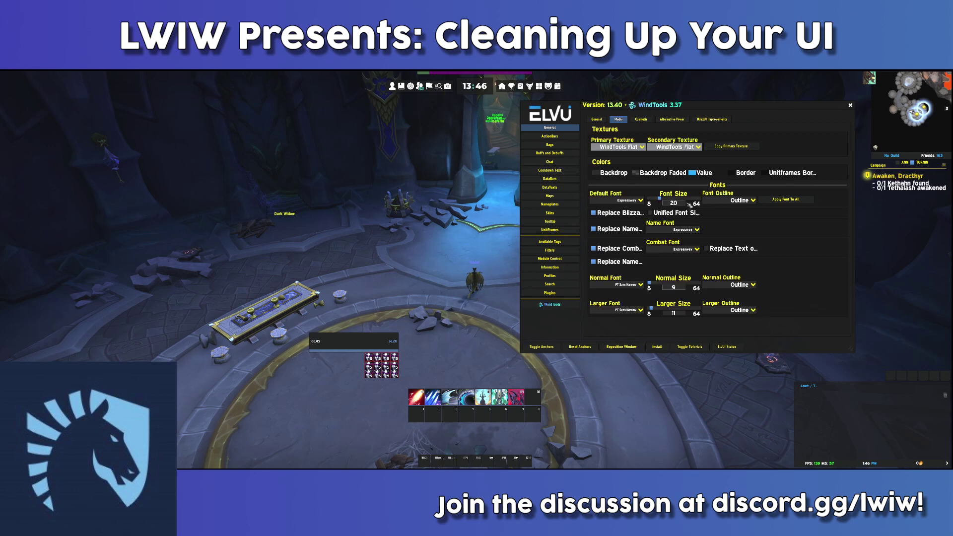
type("15")
key("Return")
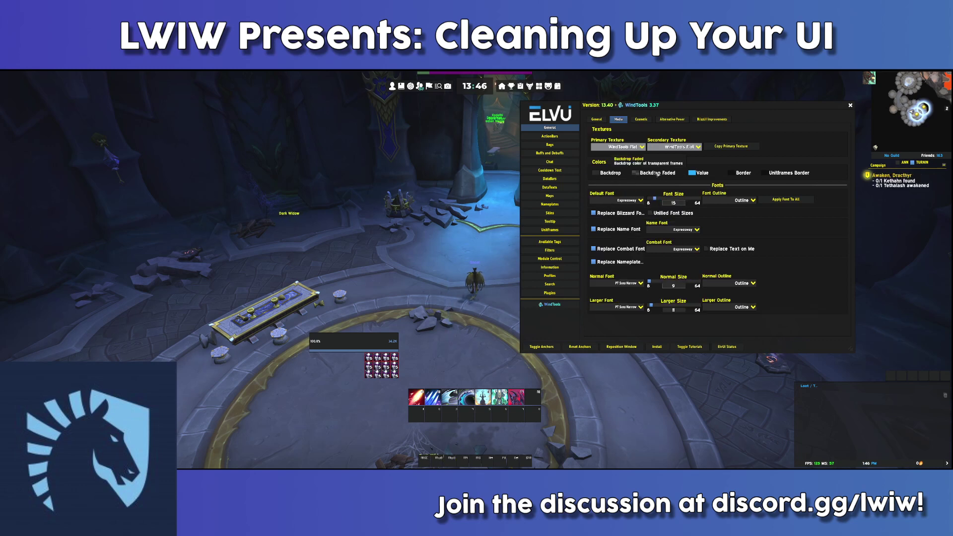
left_click(785, 199)
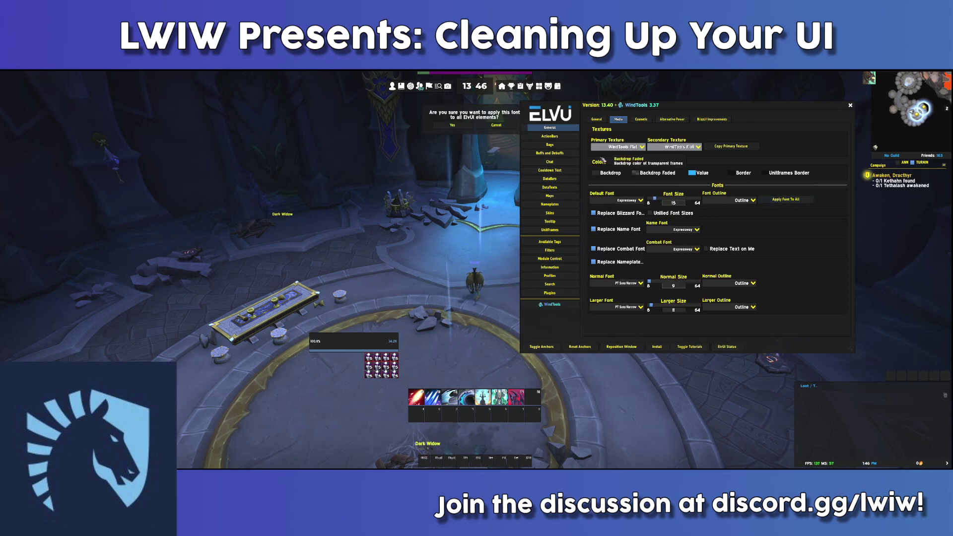
left_click(445, 126)
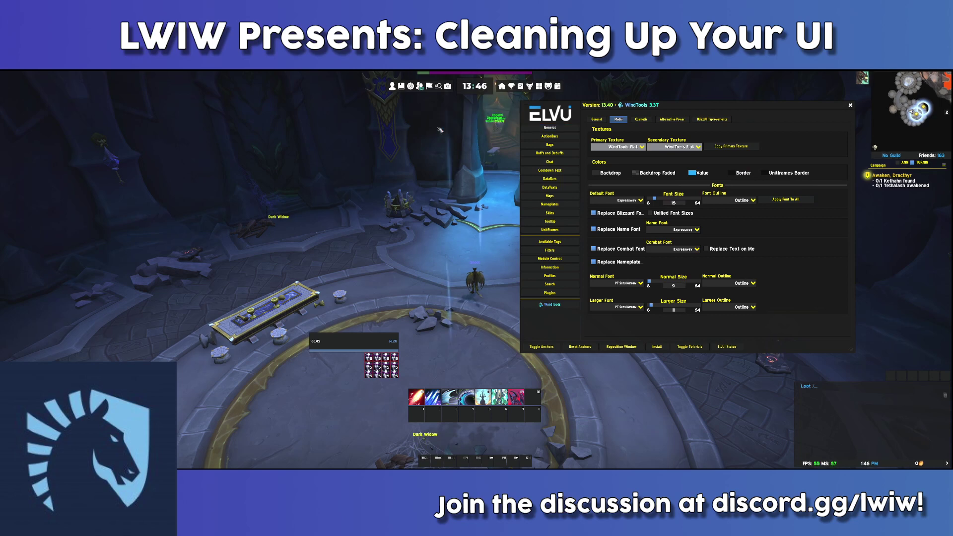
- Find the general font settings for the unit frames and set their font size to 15
left_click(559, 230)
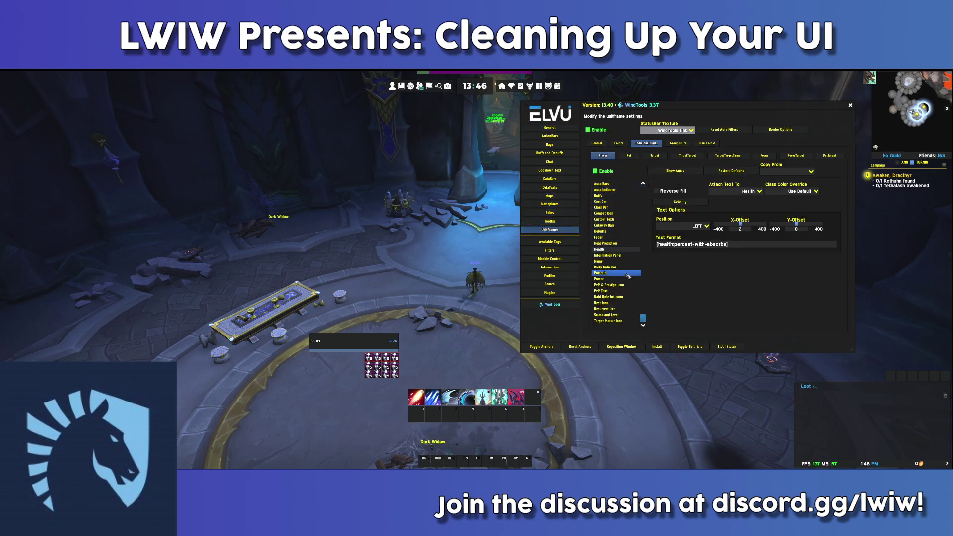
scroll(627, 276, "up", 2)
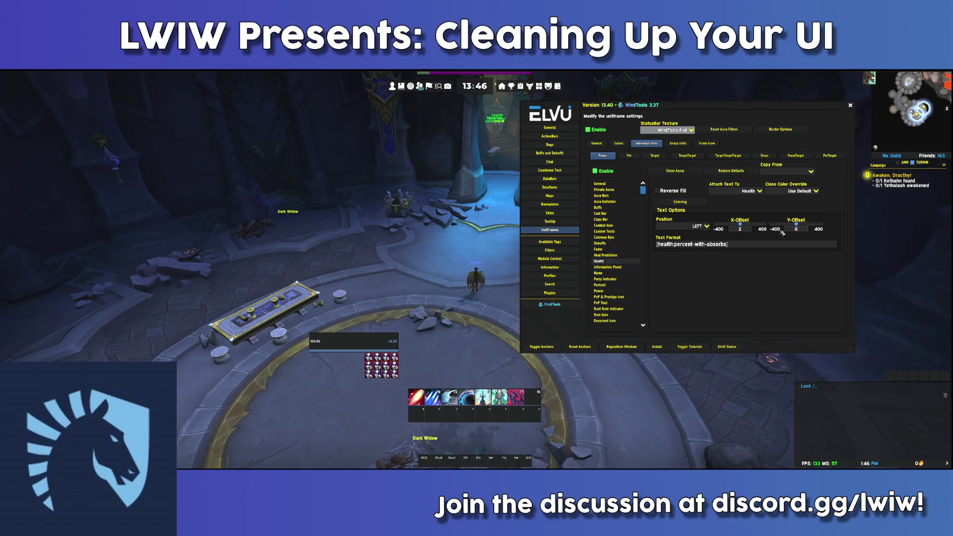
left_click(619, 274)
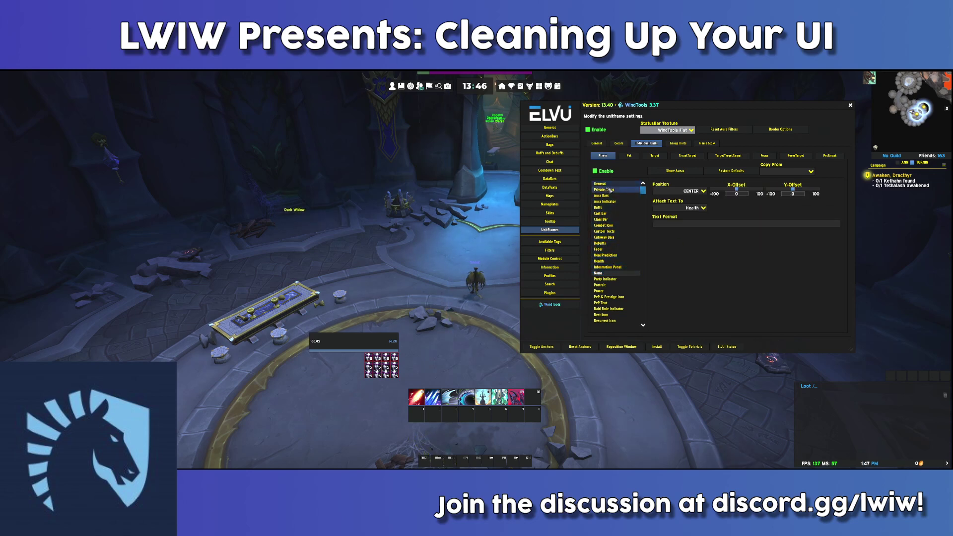
left_click(618, 184)
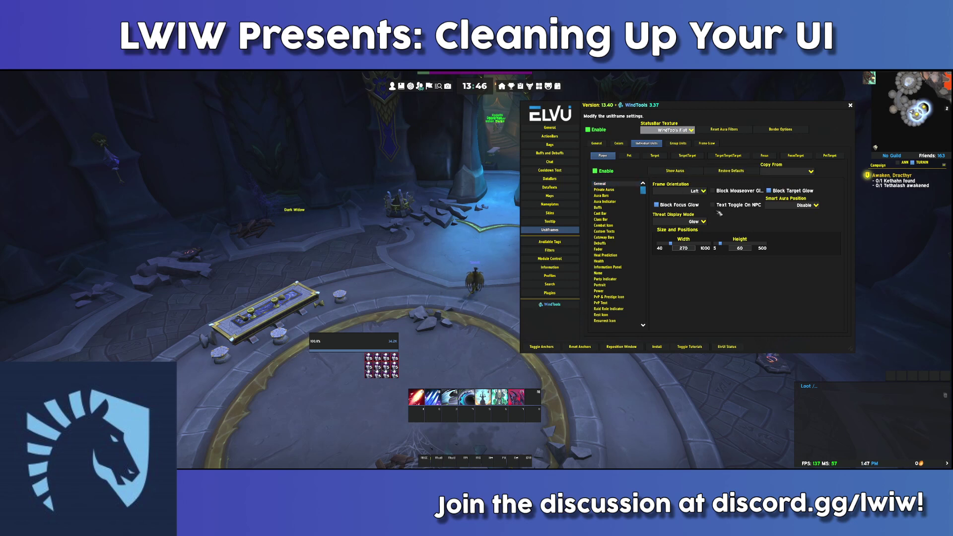
left_click(610, 195)
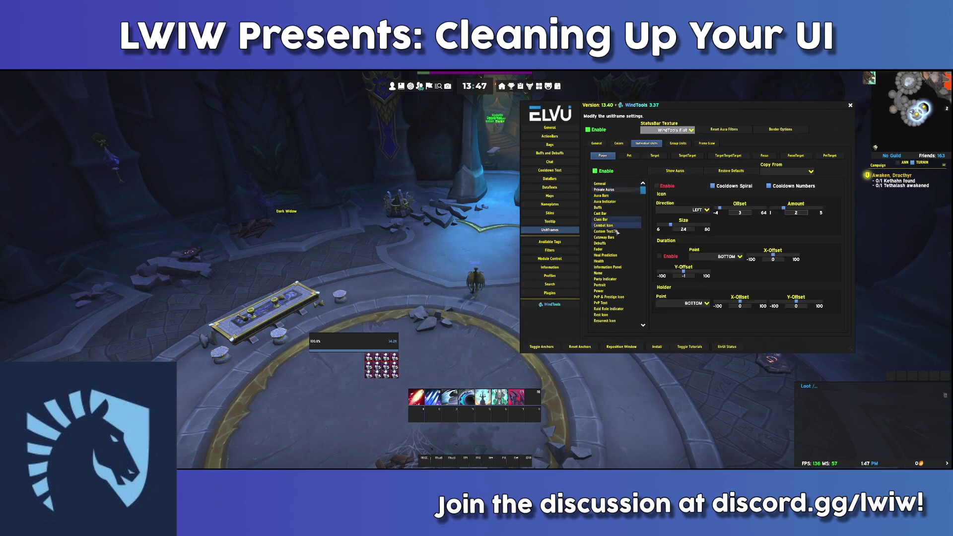
left_click(597, 144)
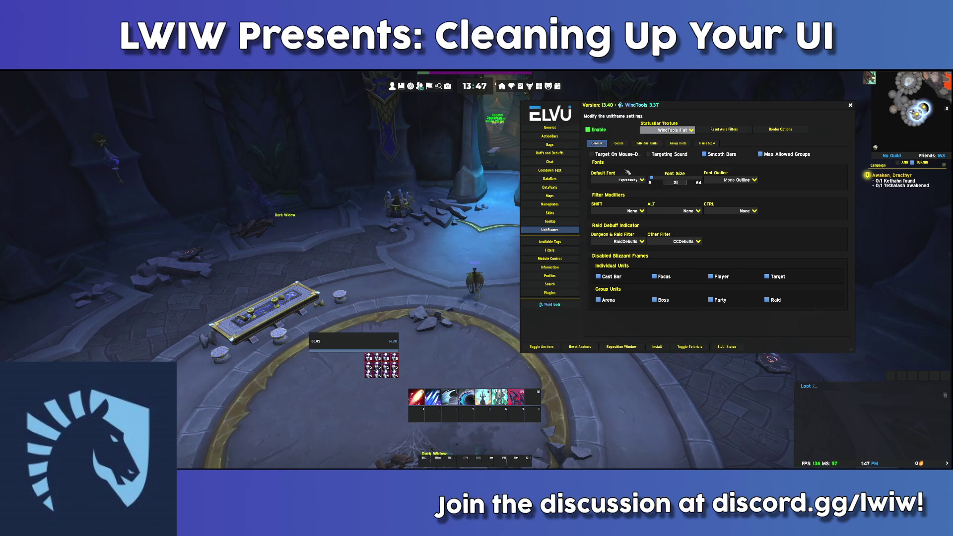
type("13")
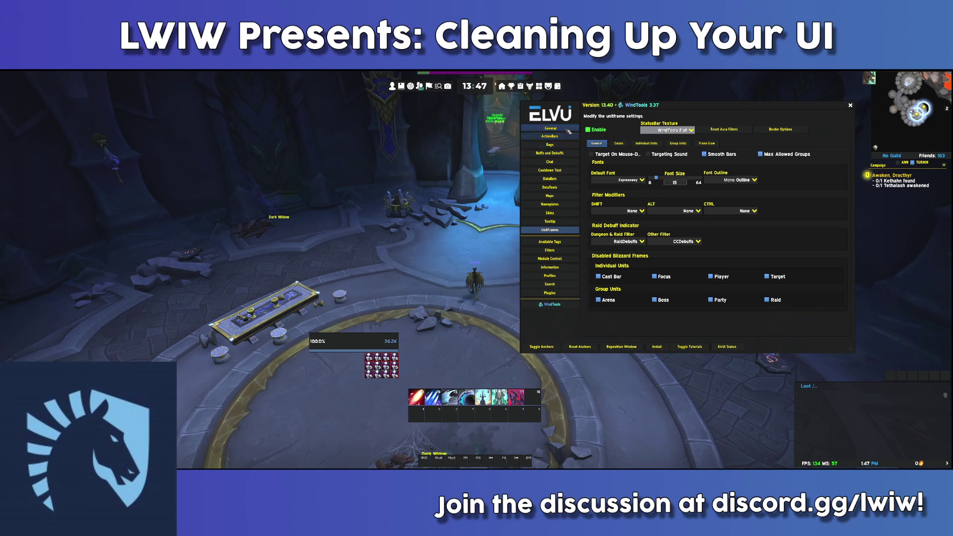
- Set the default font size in the general media settings to 12 and apply the font to all elements
left_click(549, 127)
left_click_drag(678, 204, 641, 203)
type("12")
key("Return")
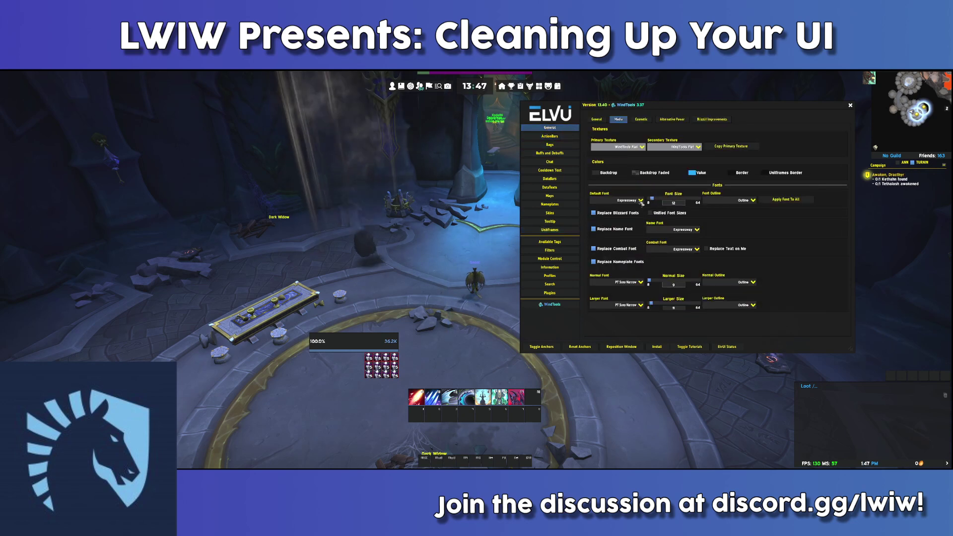
left_click(795, 200)
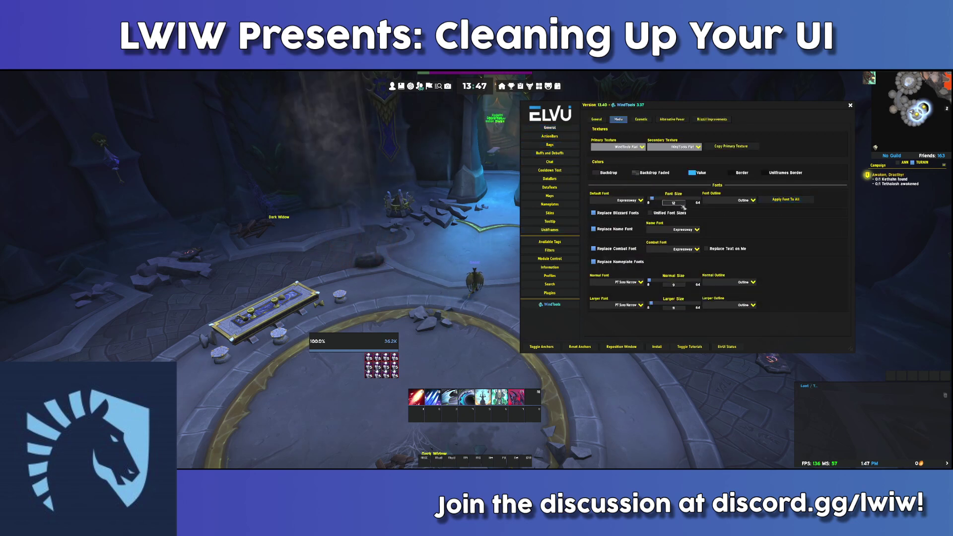
left_click(451, 123)
- Set the unit frames' font outline to Outline
left_click(556, 231)
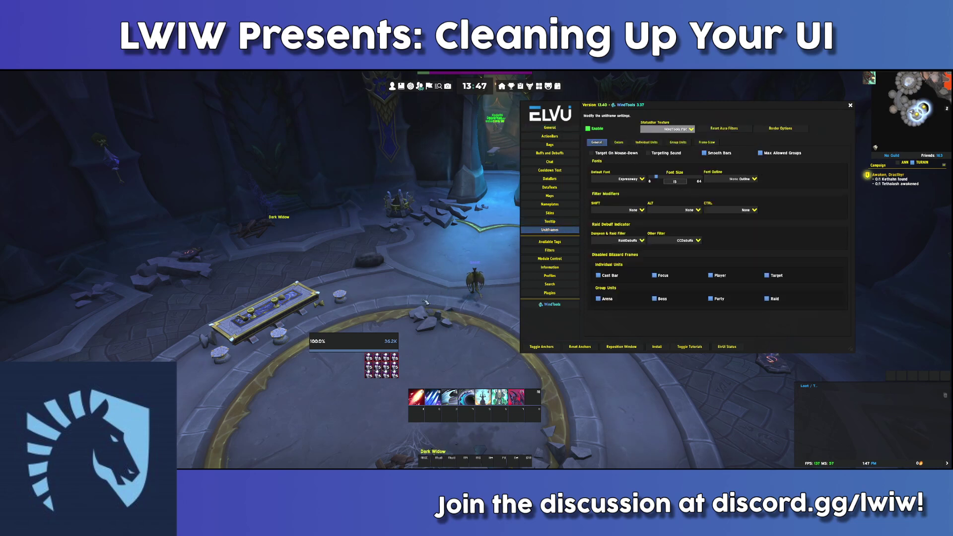
left_click(753, 179)
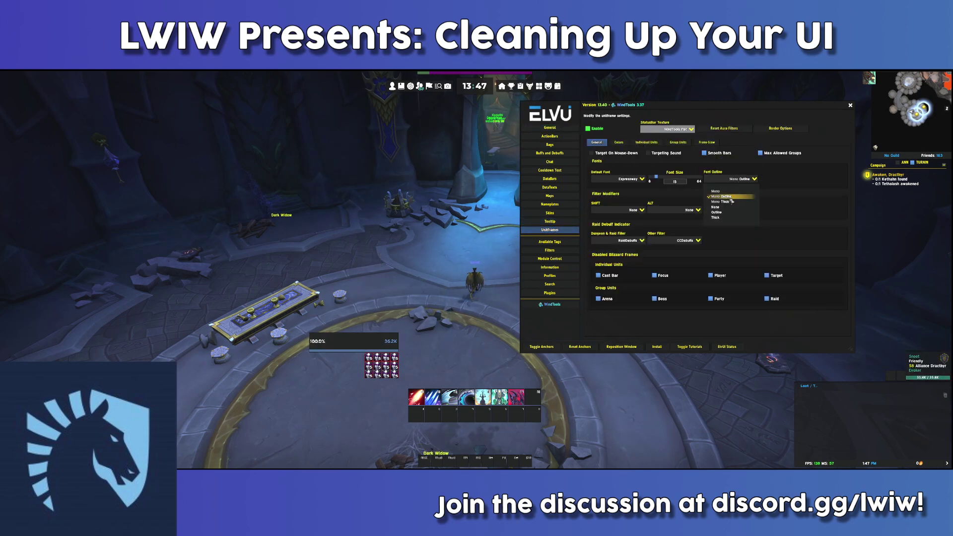
left_click(714, 191)
left_click(753, 179)
left_click(727, 213)
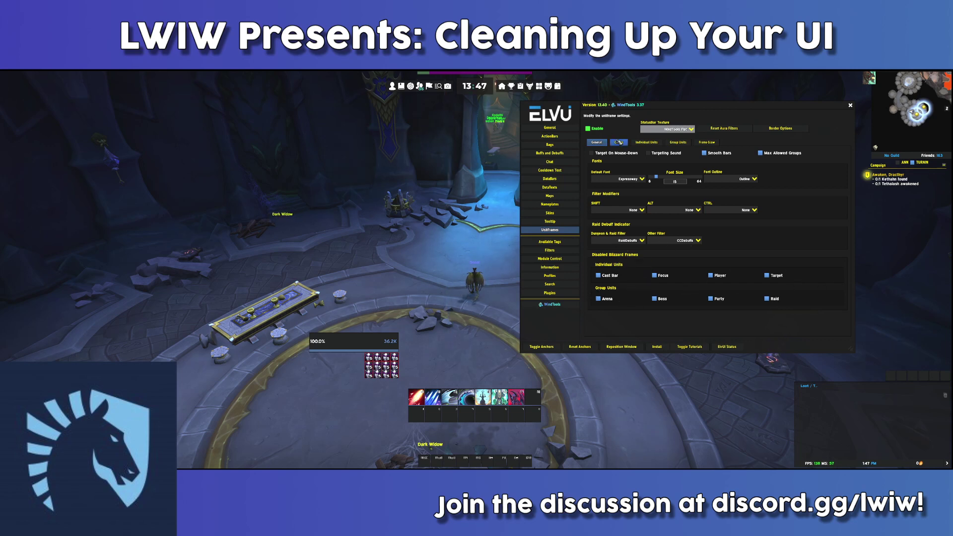
- Set the position of the player frame's health text to RIGHT in the individual unit settings
left_click(619, 142)
left_click(655, 143)
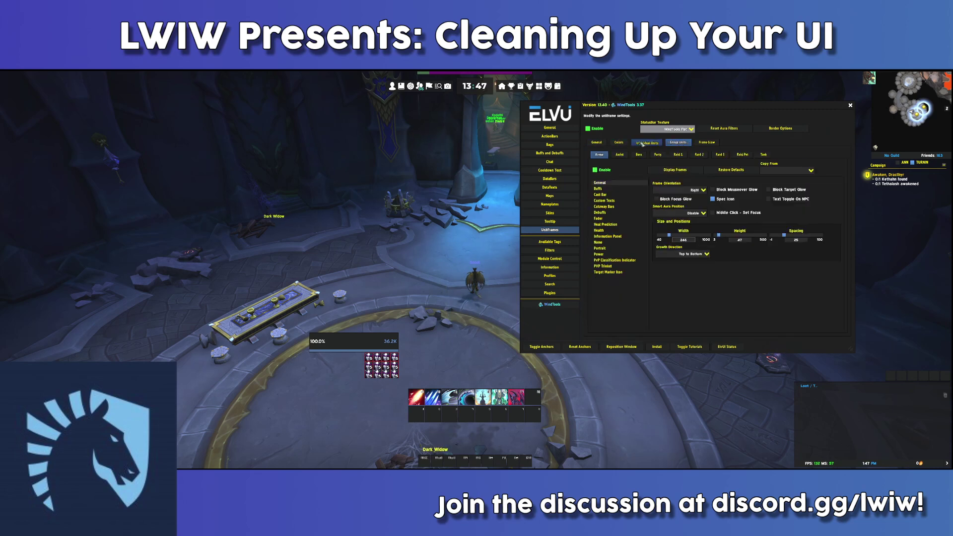
left_click(610, 260)
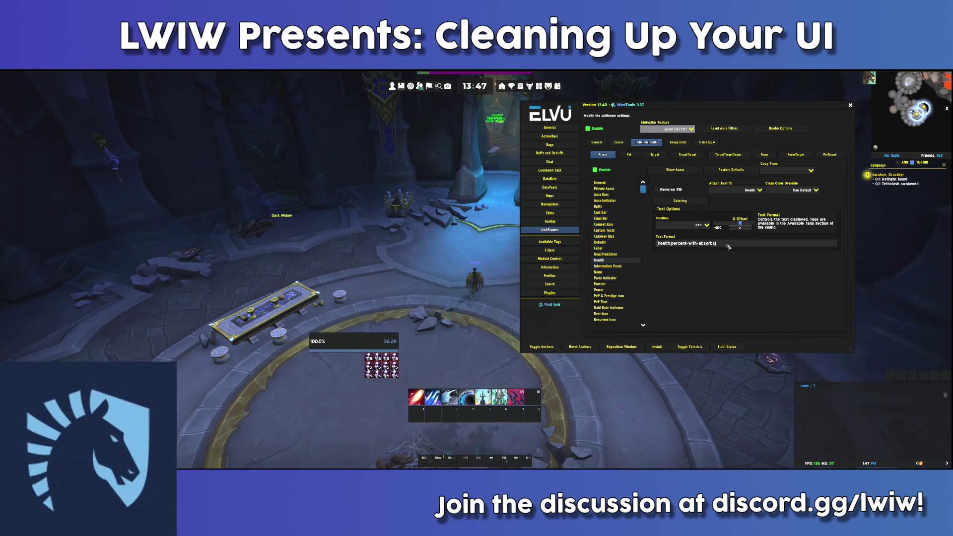
left_click(706, 225)
left_click(684, 264)
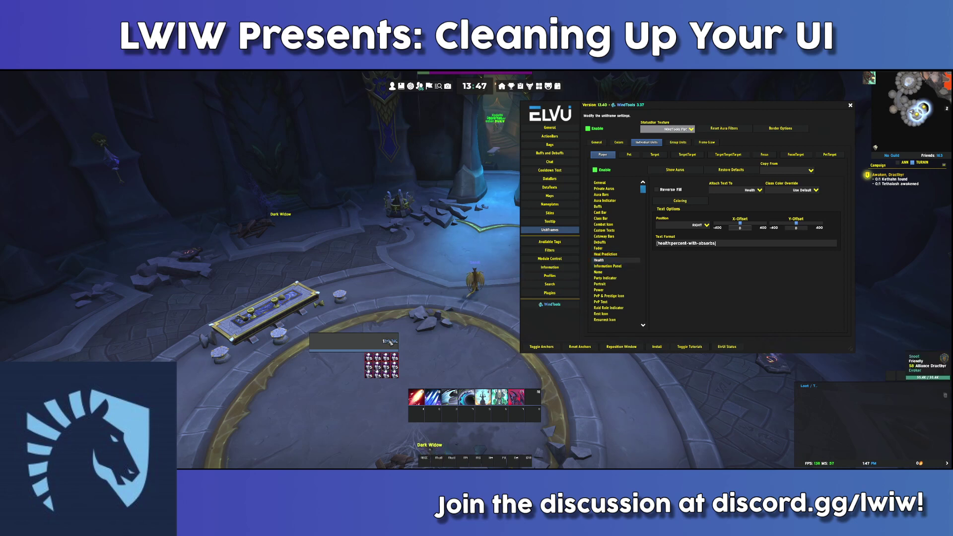
- Disable the power bar on the player frame
left_click(603, 289)
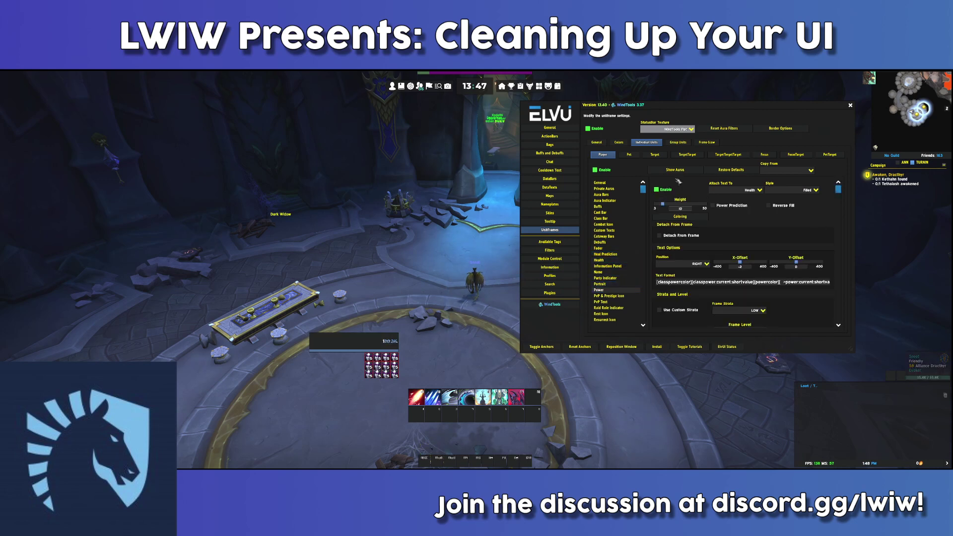
left_click(666, 190)
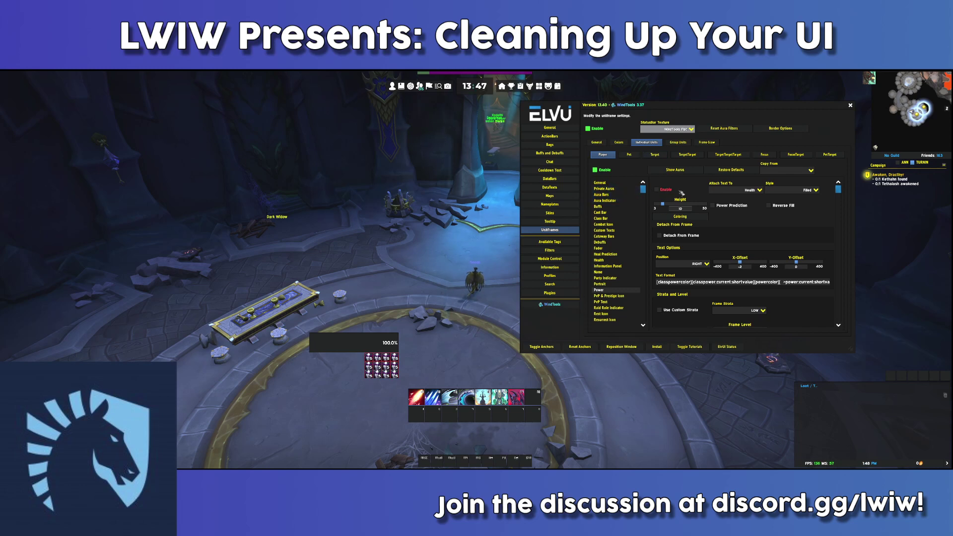
left_click(674, 190)
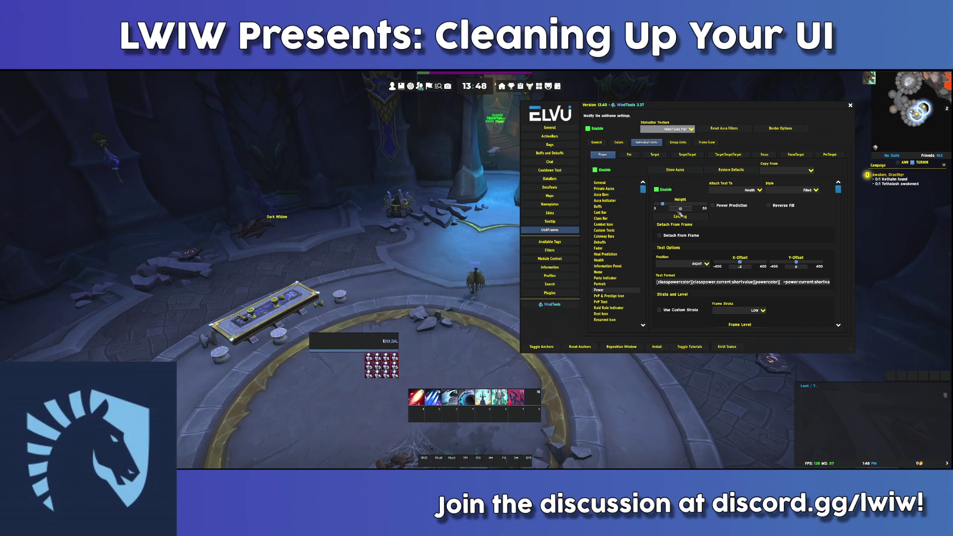
left_click(668, 193)
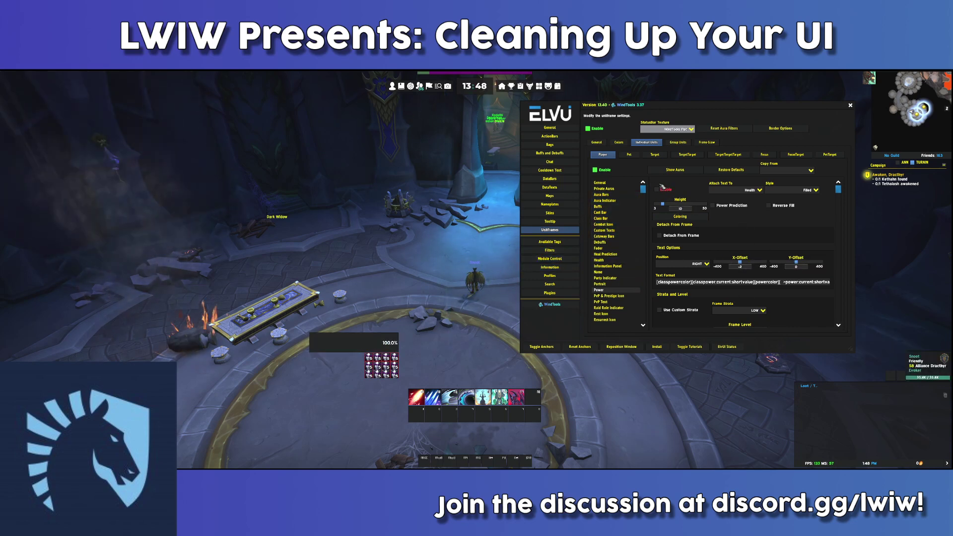
- Look up the name tags among the available tags and set the player frame's name text format to [name:short]
left_click(615, 272)
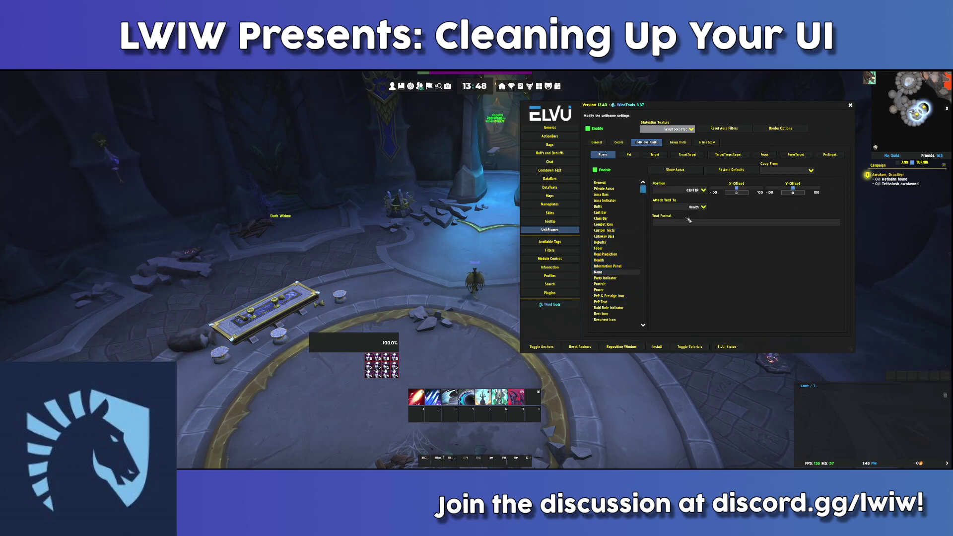
left_click(554, 242)
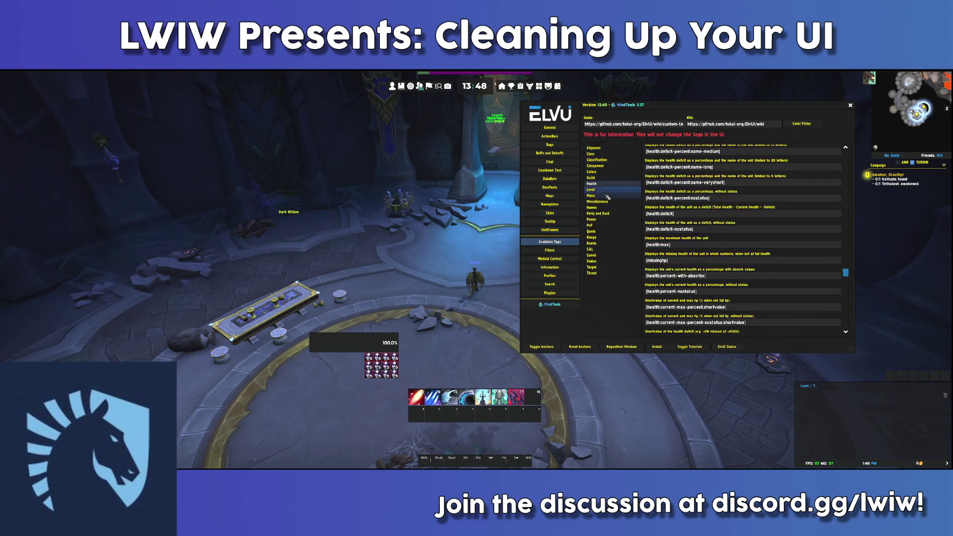
left_click(595, 207)
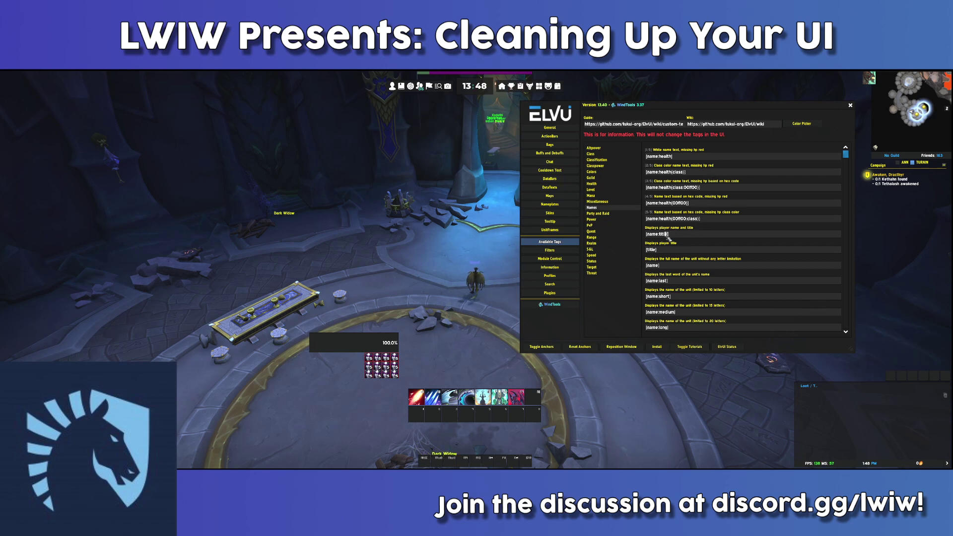
scroll(694, 266, "down", 2)
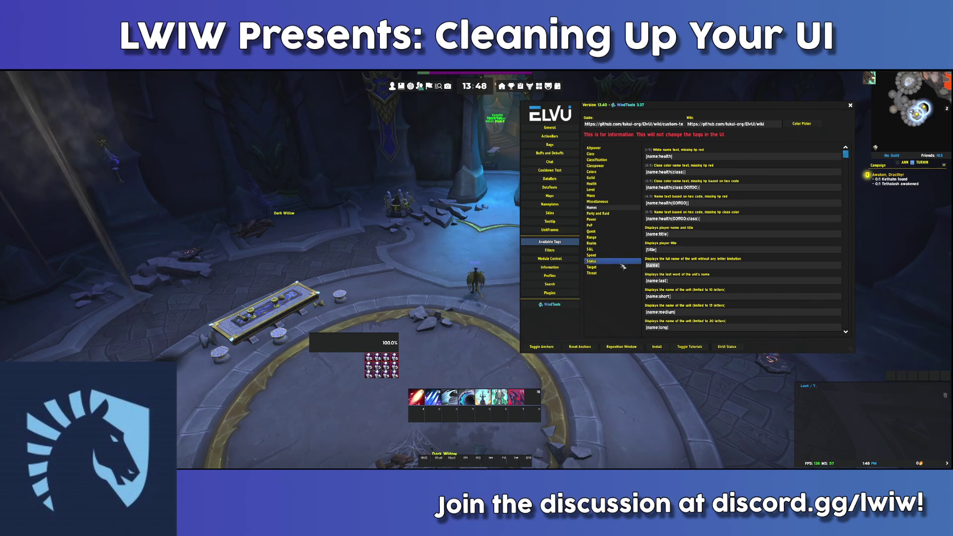
left_click(690, 269)
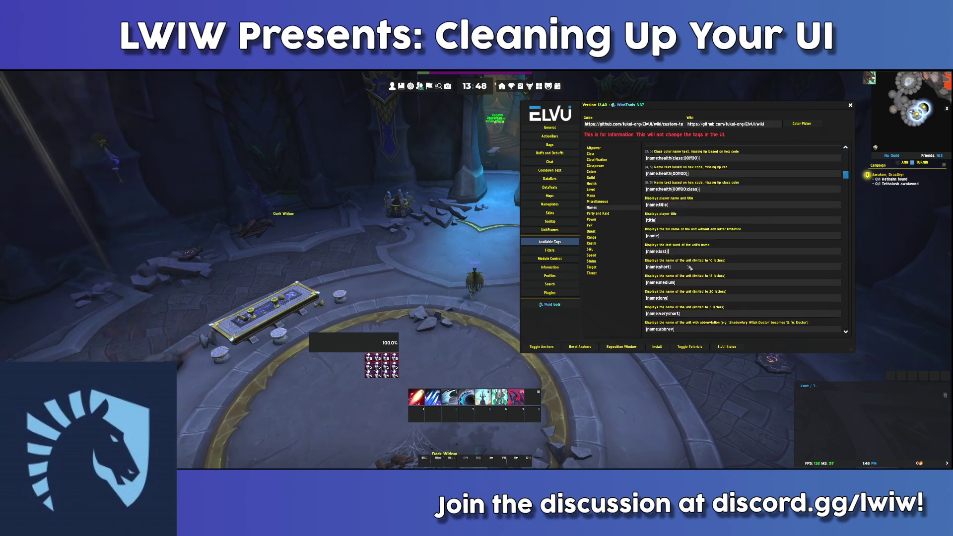
left_click_drag(671, 268, 643, 267)
left_click(687, 313)
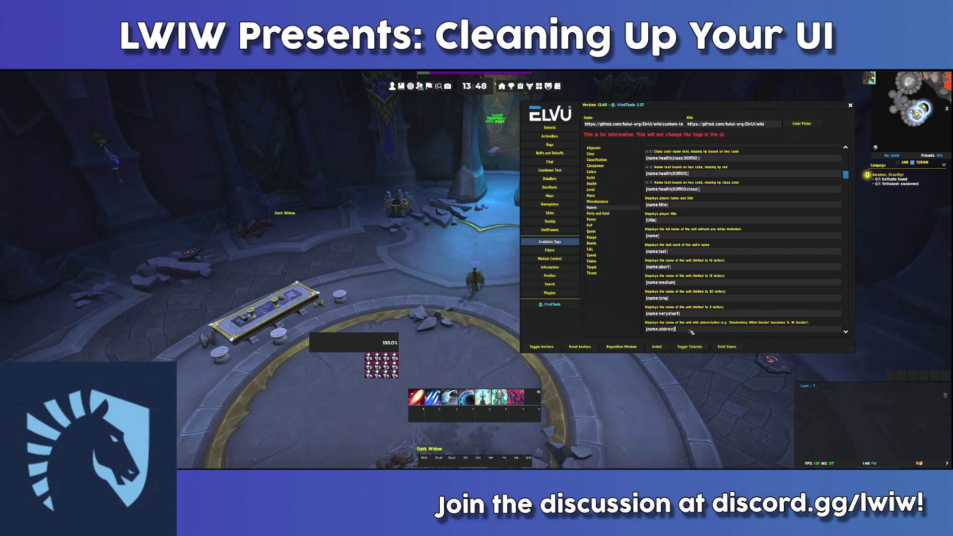
left_click(549, 229)
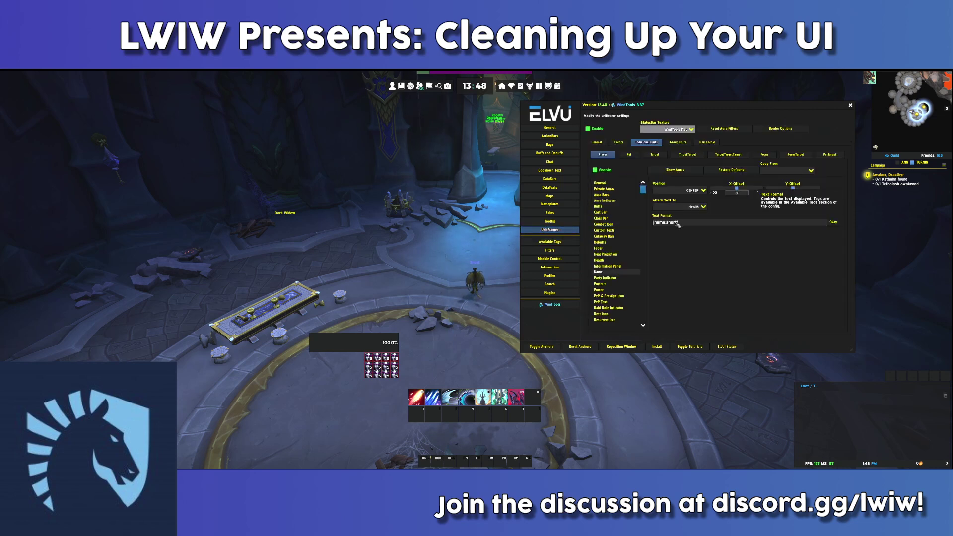
left_click(833, 222)
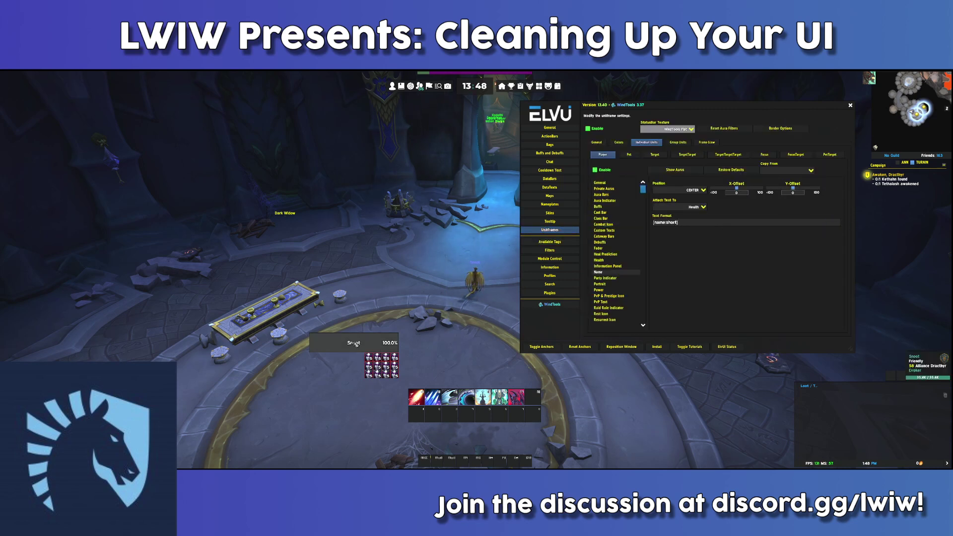
- Look up the color tags and change the player frame's name text format to [classcolor][name:short]
left_click(549, 242)
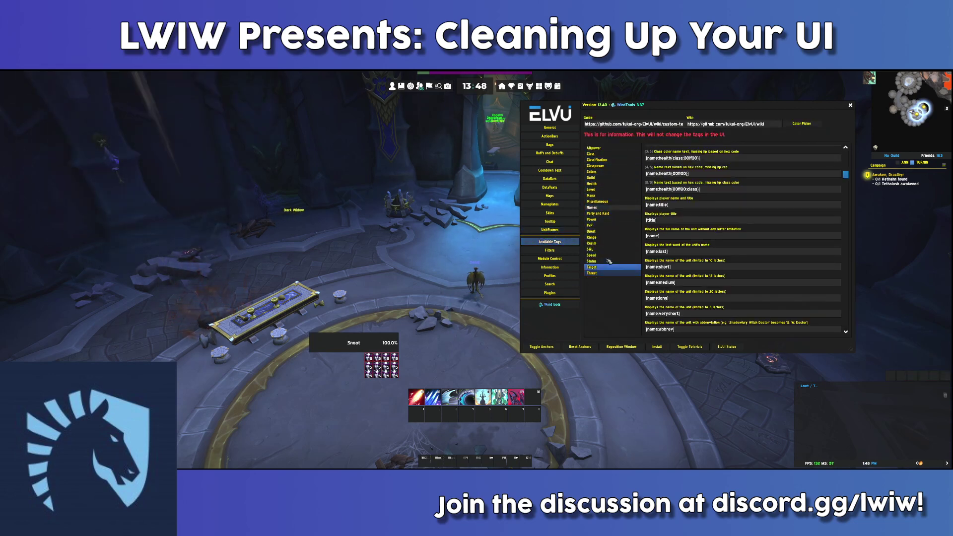
left_click(592, 171)
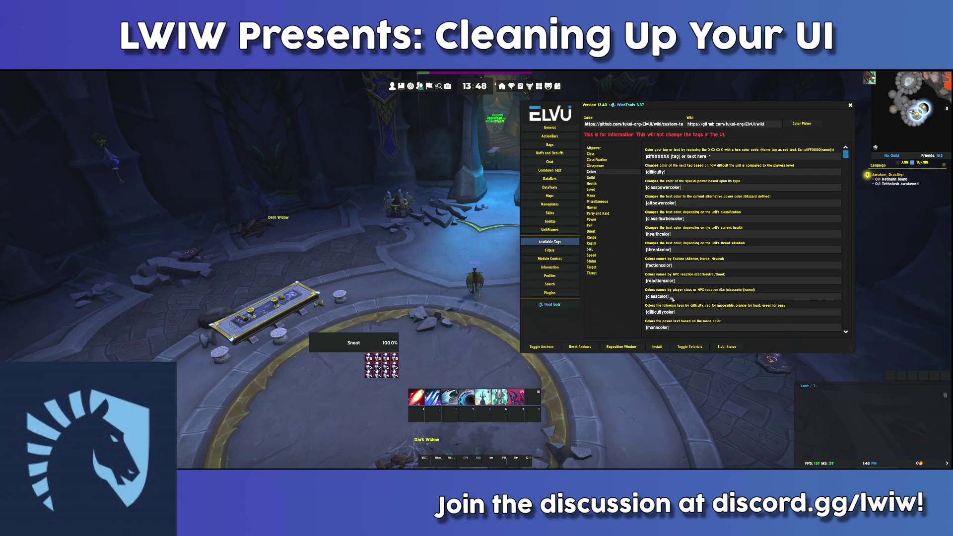
left_click(549, 229)
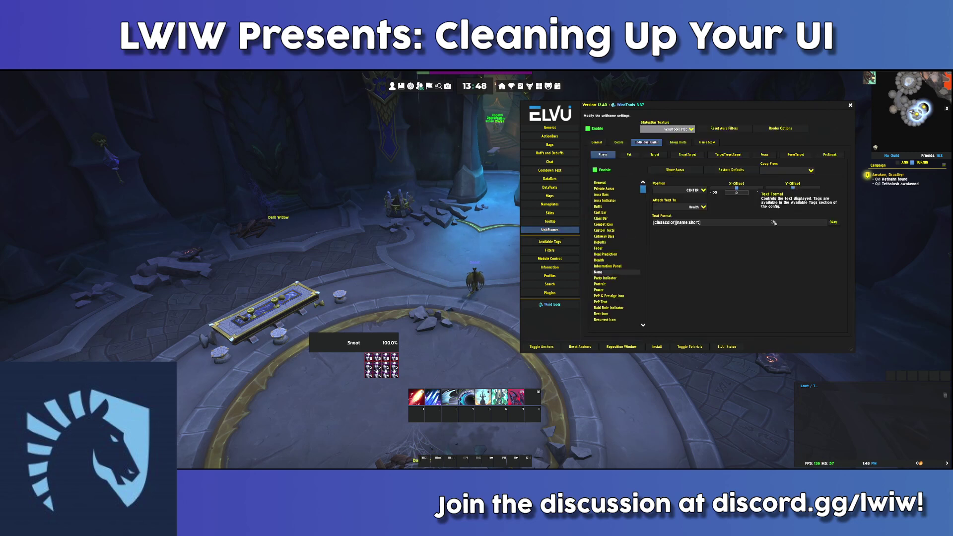
left_click(833, 222)
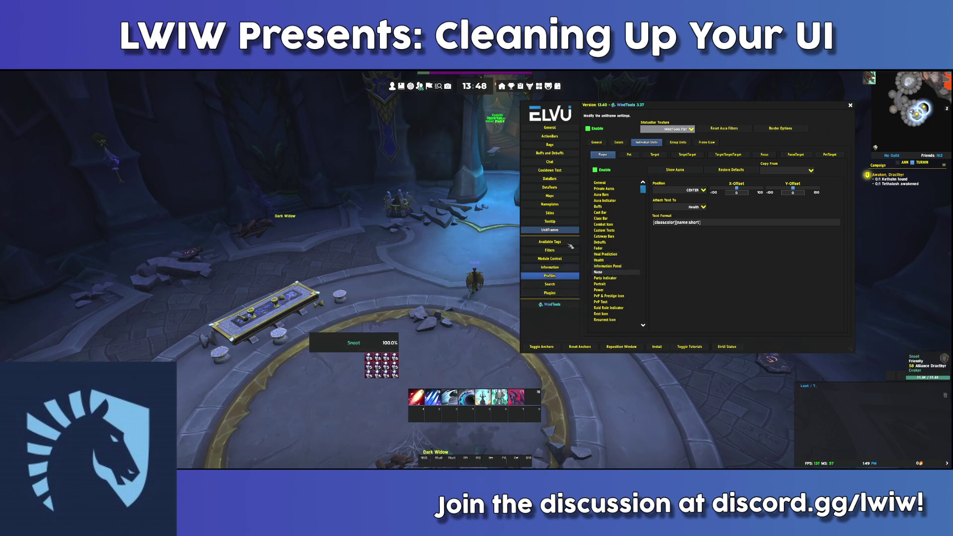
- Try out the 3D portrait on the player frame and disable it again
left_click(601, 283)
left_click(665, 190)
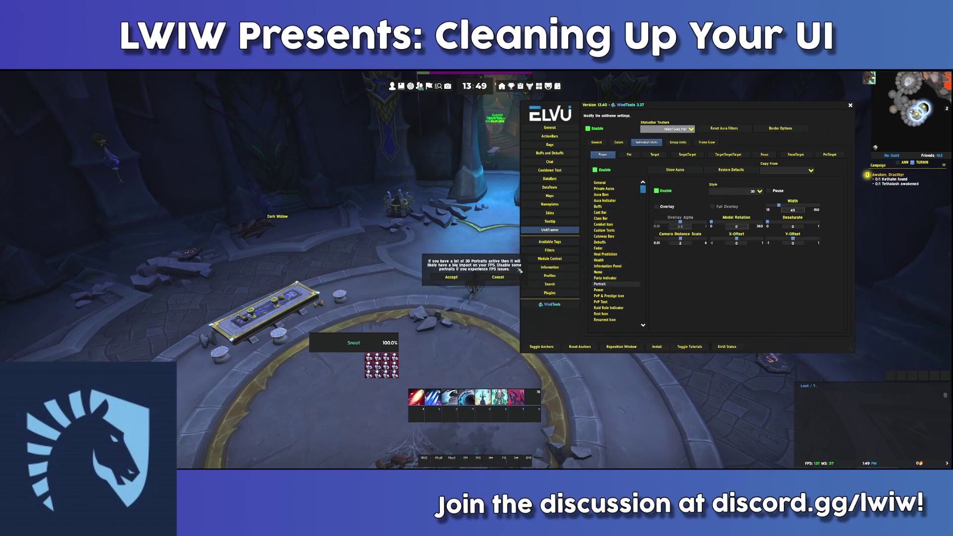
left_click(452, 277)
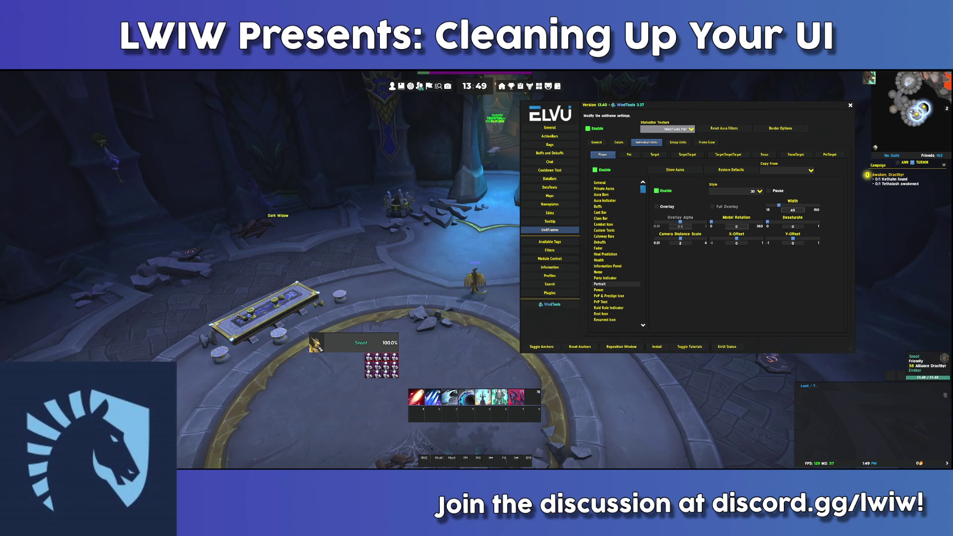
left_click(656, 190)
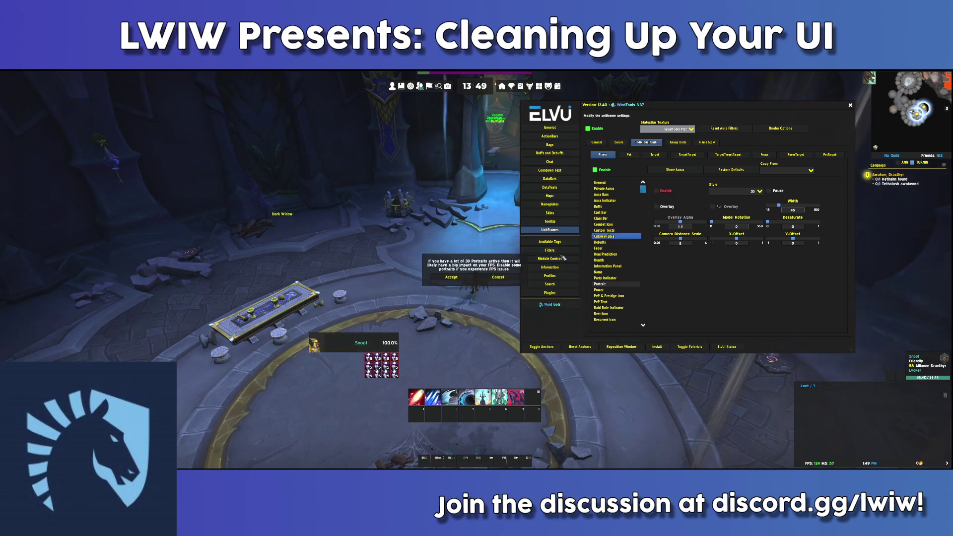
left_click(453, 278)
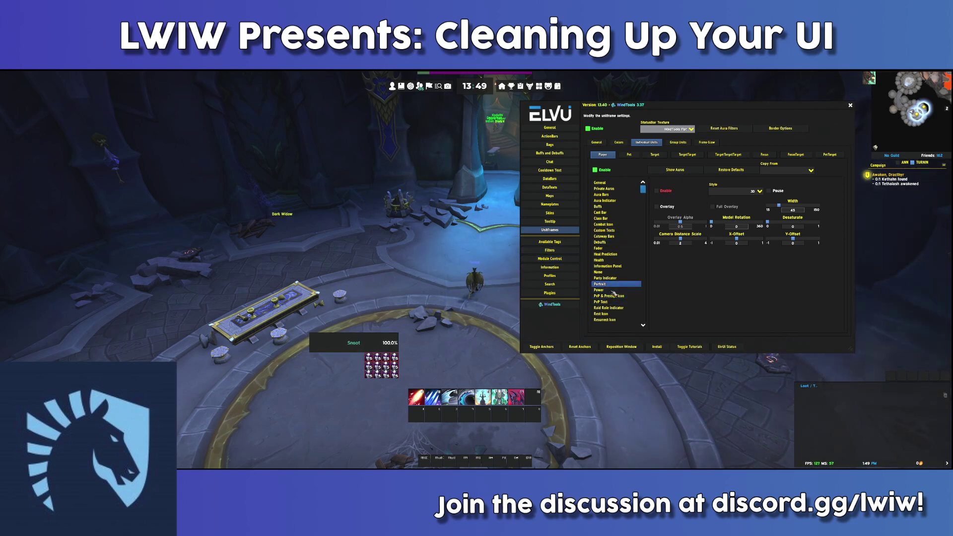
- Review the raid role indicator and rest icon settings of the player frame
left_click(609, 307)
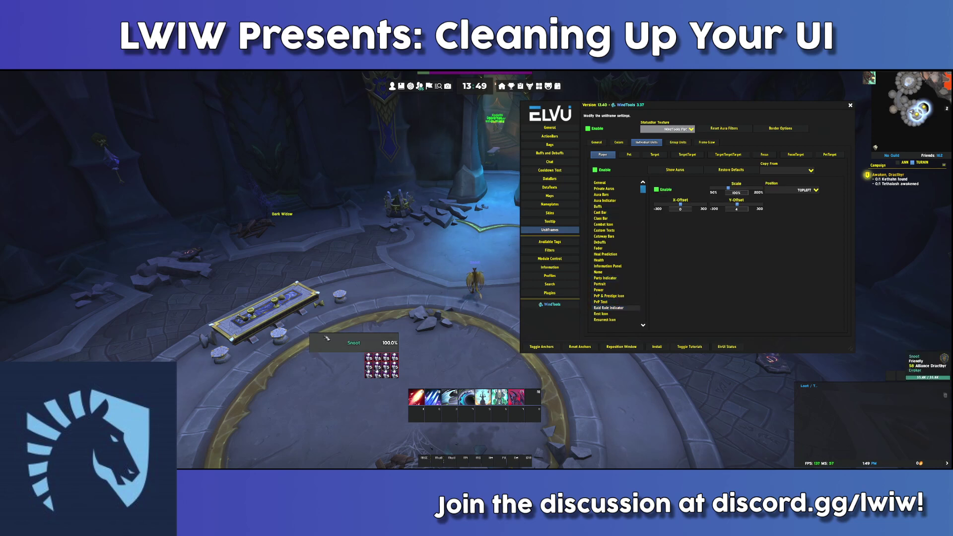
scroll(616, 298, "down", 2)
left_click(601, 302)
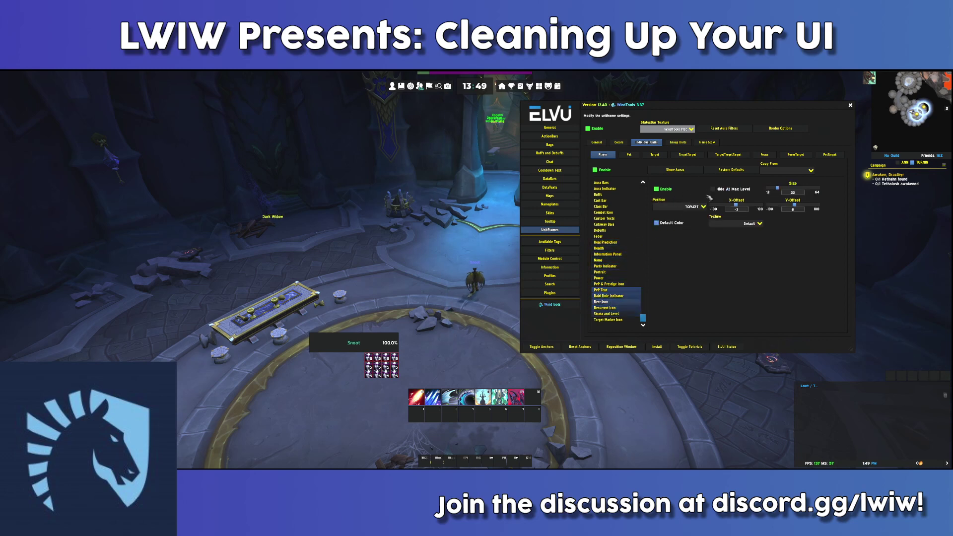
left_click(627, 309)
- Open the player frame's target marker icon settings and put the moon marker on the own character
left_click(608, 319)
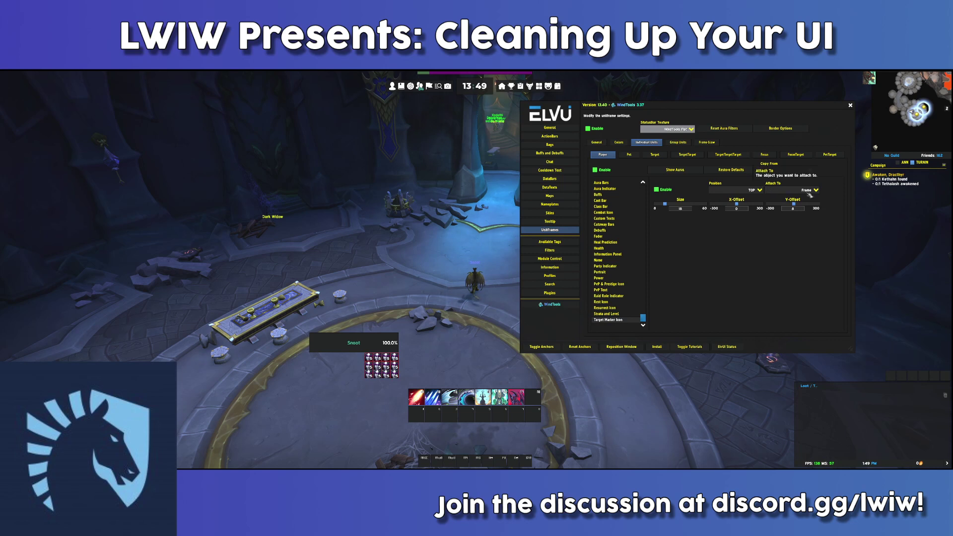
right_click(356, 344)
mouse_move(373, 357)
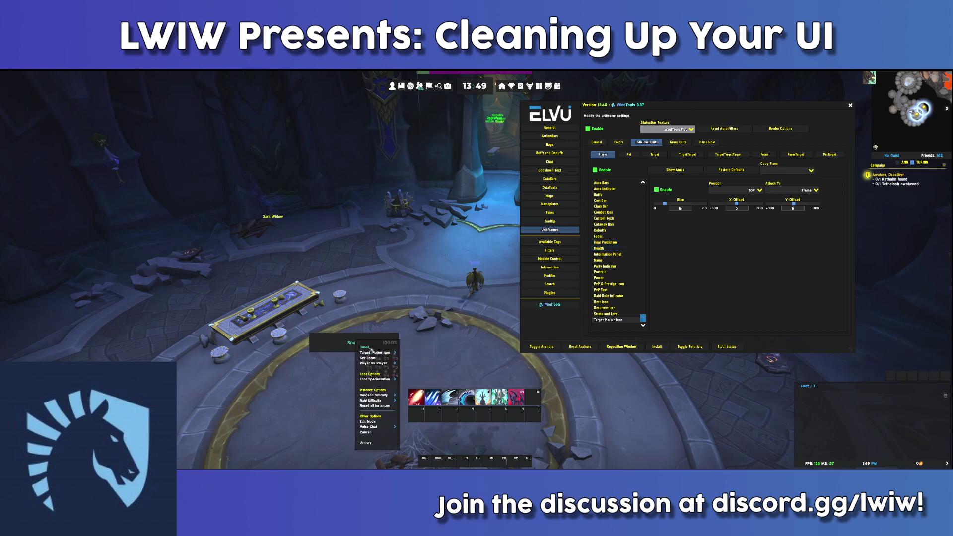
left_click(419, 369)
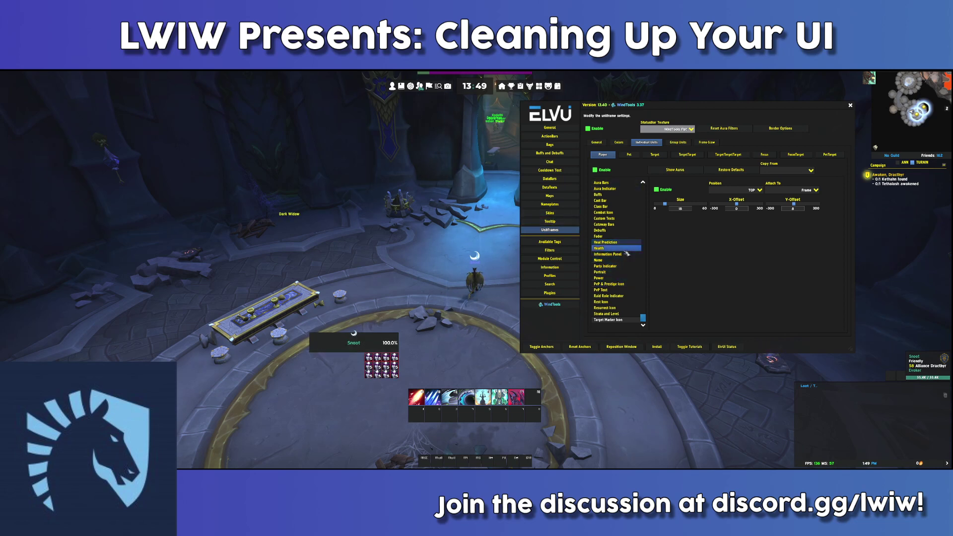
- Turn off the aura preview on the player frame from its general settings
scroll(616, 238, "up", 2)
left_click(601, 183)
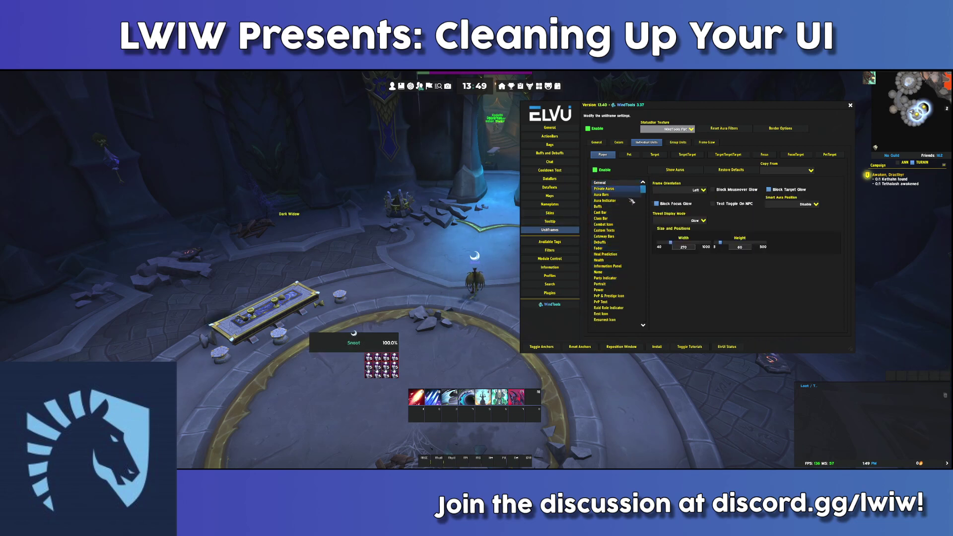
left_click(674, 169)
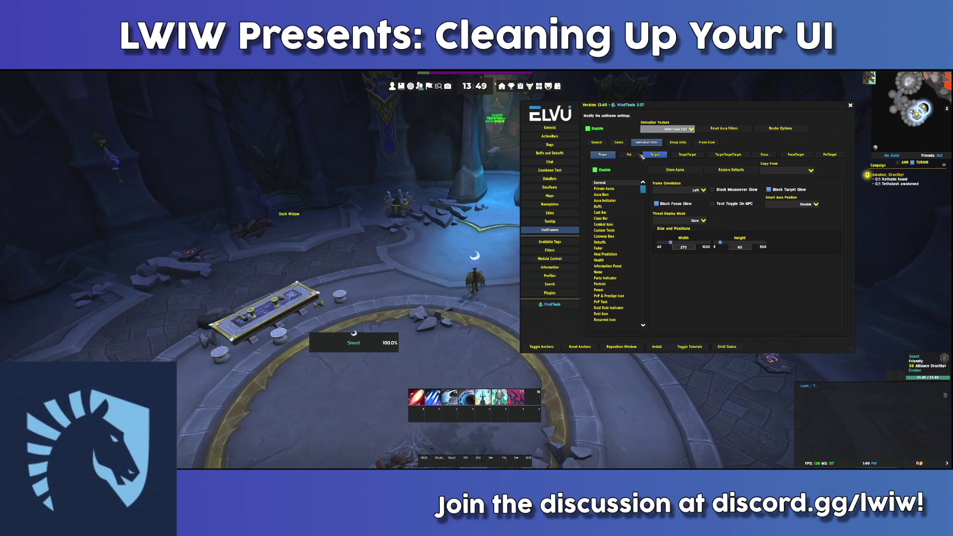
- Move the settings window aside, target the own character and copy the Player frame's settings to the Target frame
left_click(660, 155)
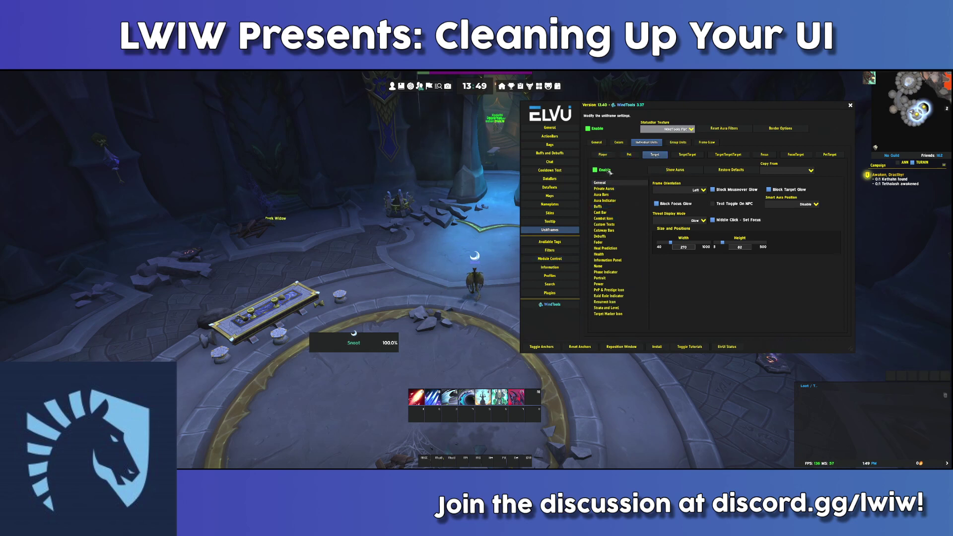
left_click_drag(693, 105, 802, 113)
left_click(354, 343)
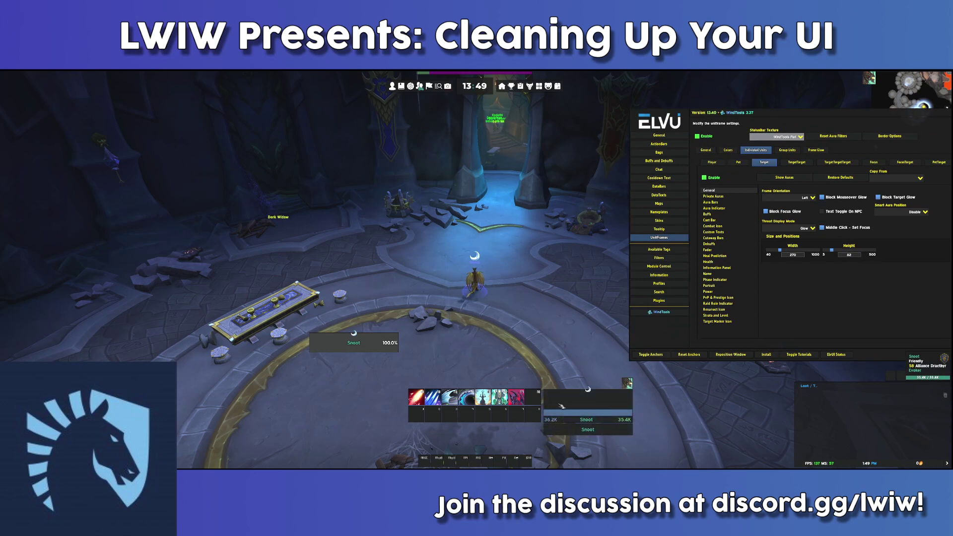
left_click(903, 178)
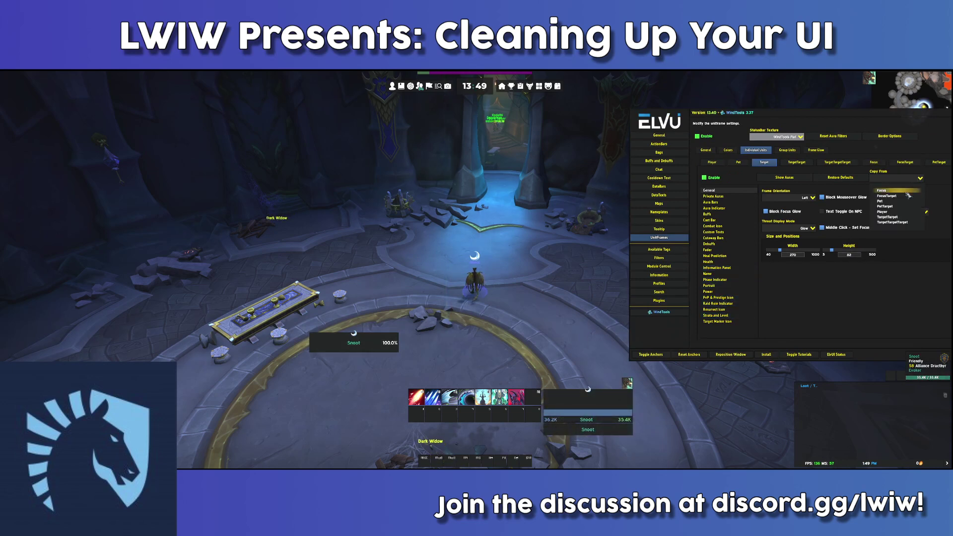
left_click(911, 213)
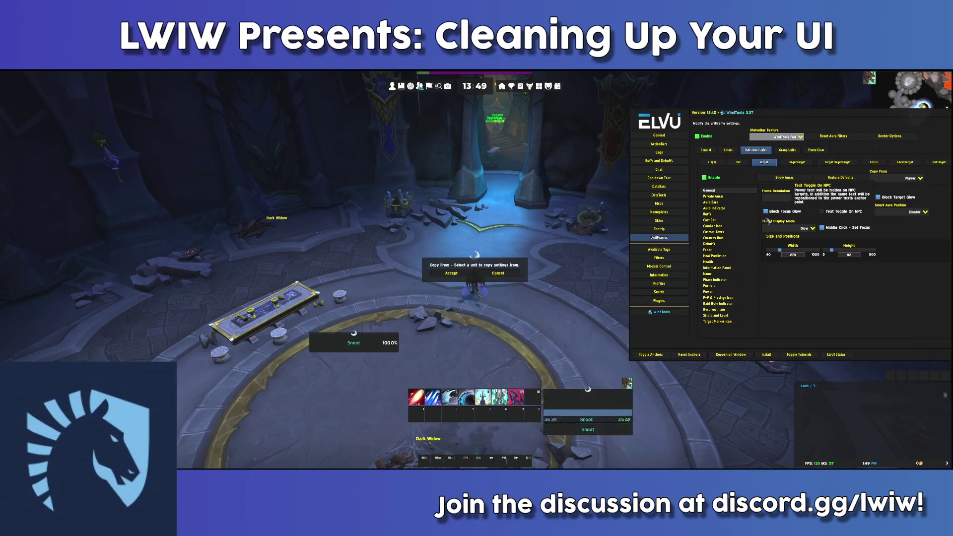
left_click(454, 278)
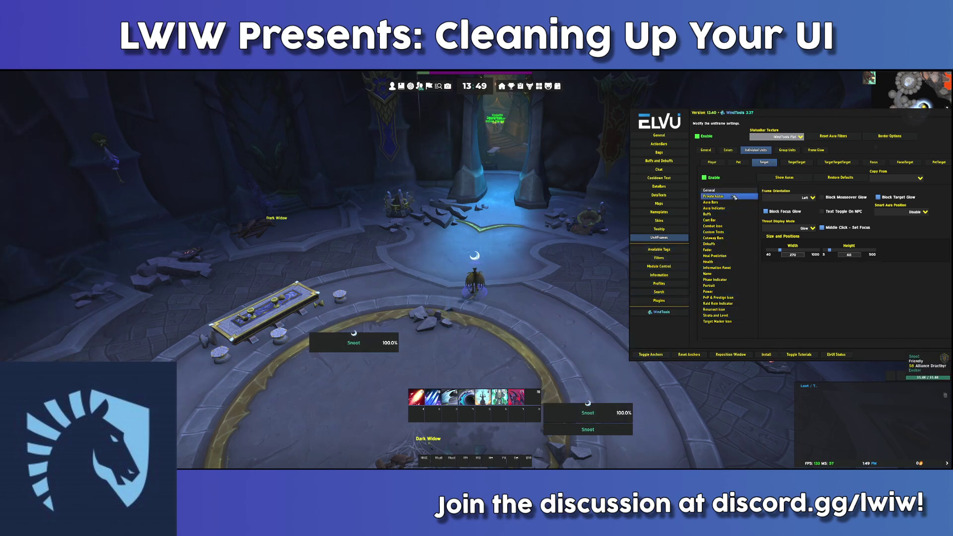
- Unlock the frame anchors and place the Target frame at X 365, Y 350 to mirror the Player frame
left_click(650, 355)
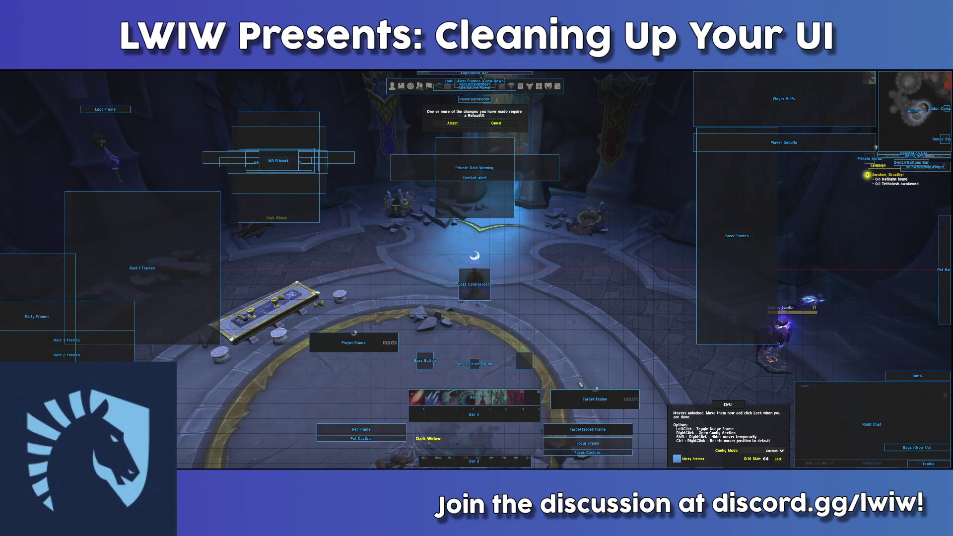
left_click(362, 344)
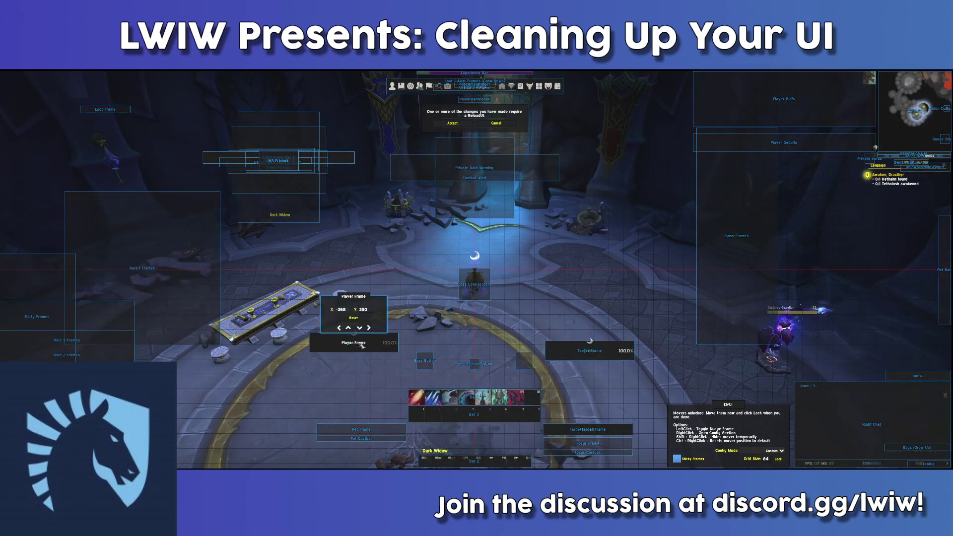
left_click(589, 350)
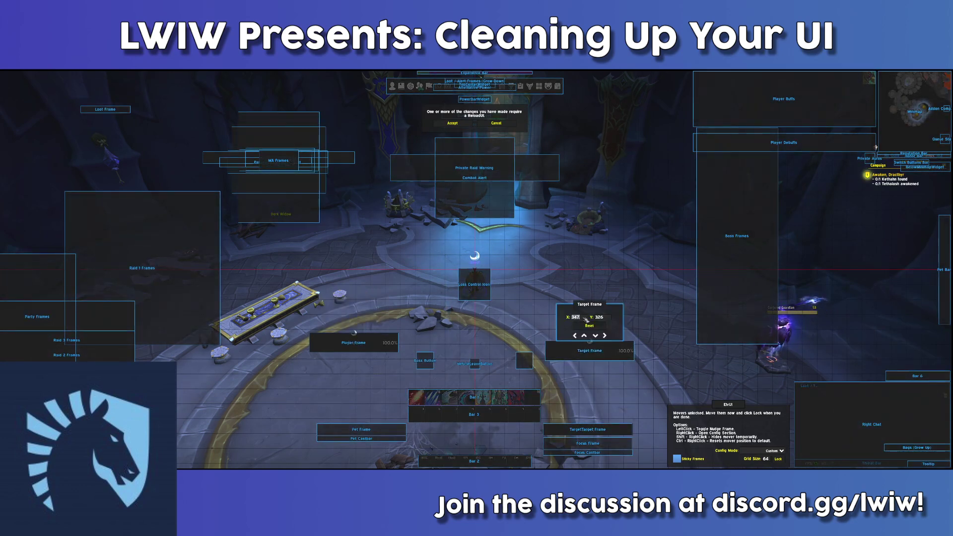
type("5")
key("Tab")
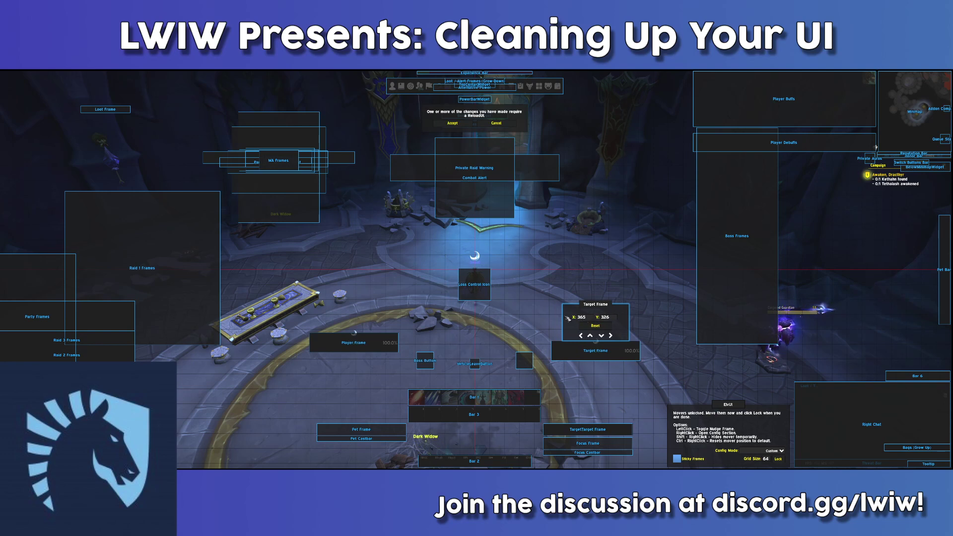
type("3")
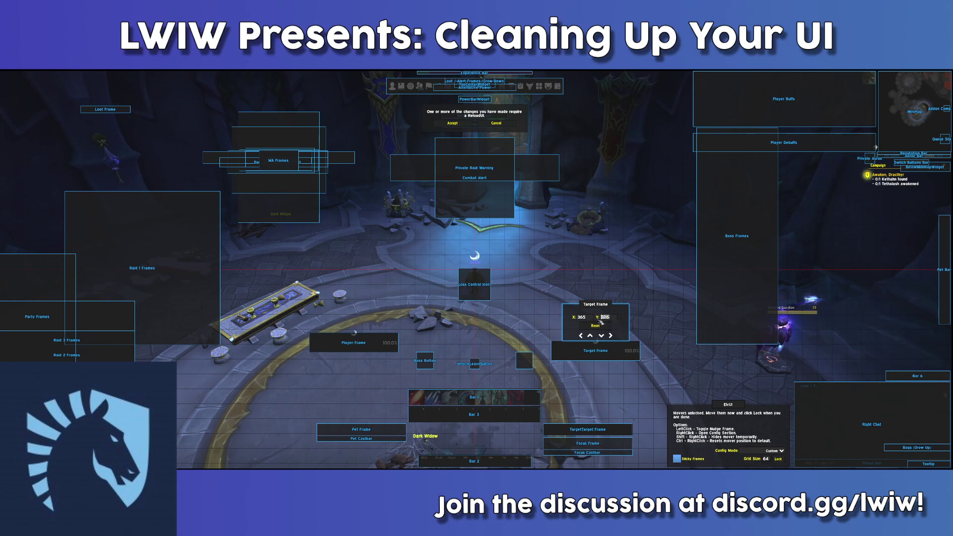
type("50")
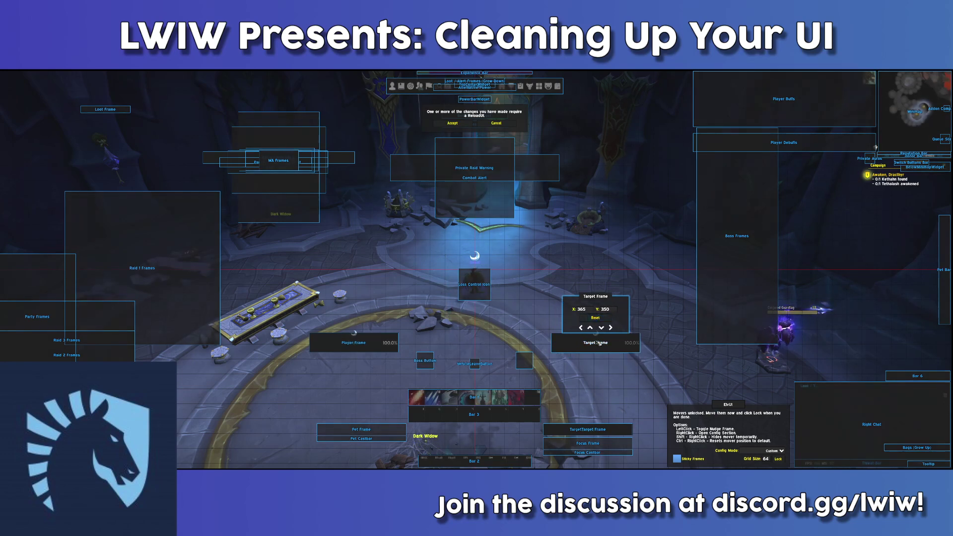
- Open the Target frame's debuff settings, turn on the aura preview and lock the frame anchors
right_click(599, 345)
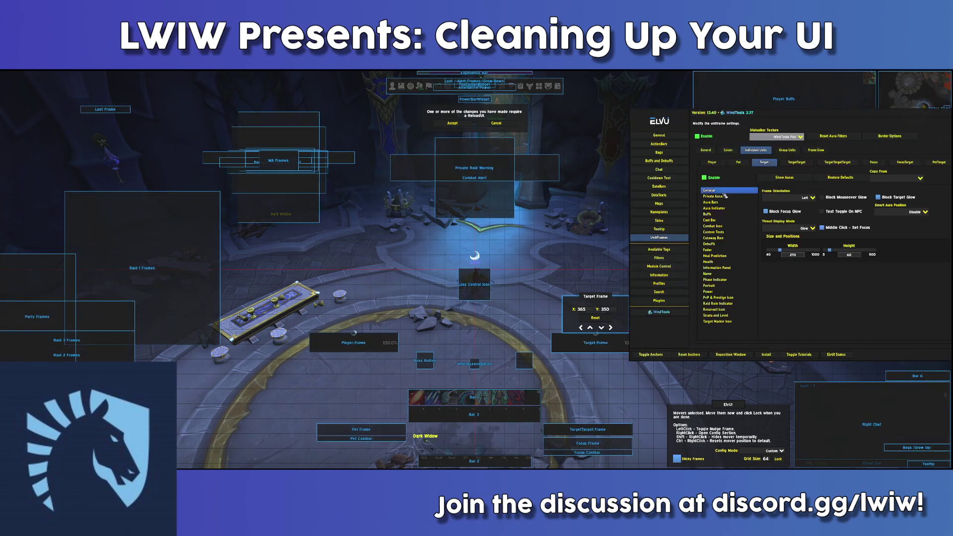
left_click(726, 244)
left_click(784, 178)
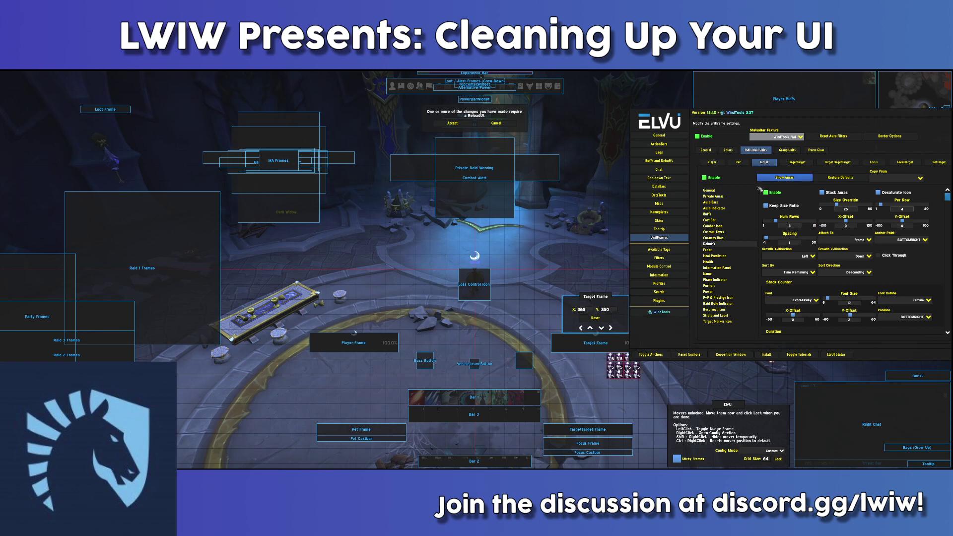
left_click(778, 459)
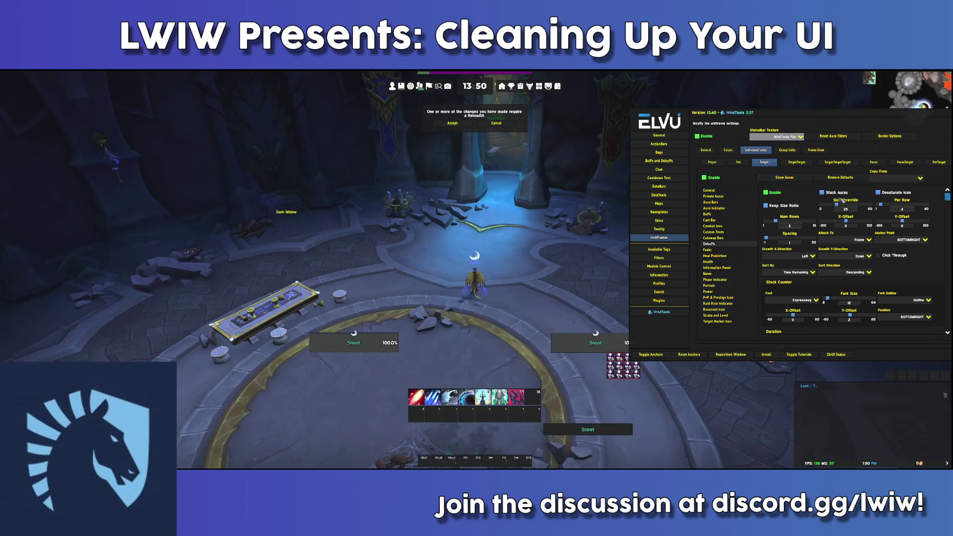
- Anchor the target debuffs at TOPLEFT and make them grow Right horizontally and Up vertically
left_click(921, 239)
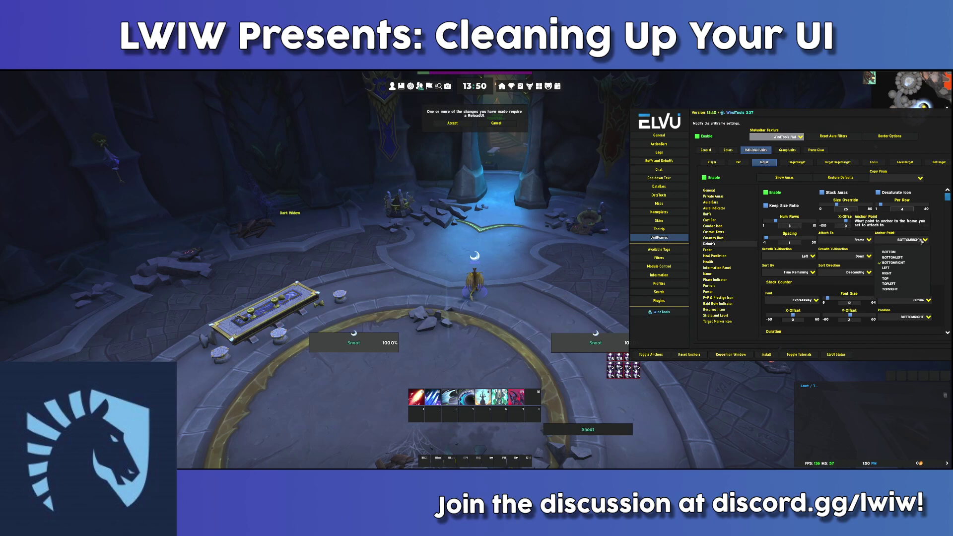
left_click(903, 284)
left_click(814, 256)
left_click(801, 273)
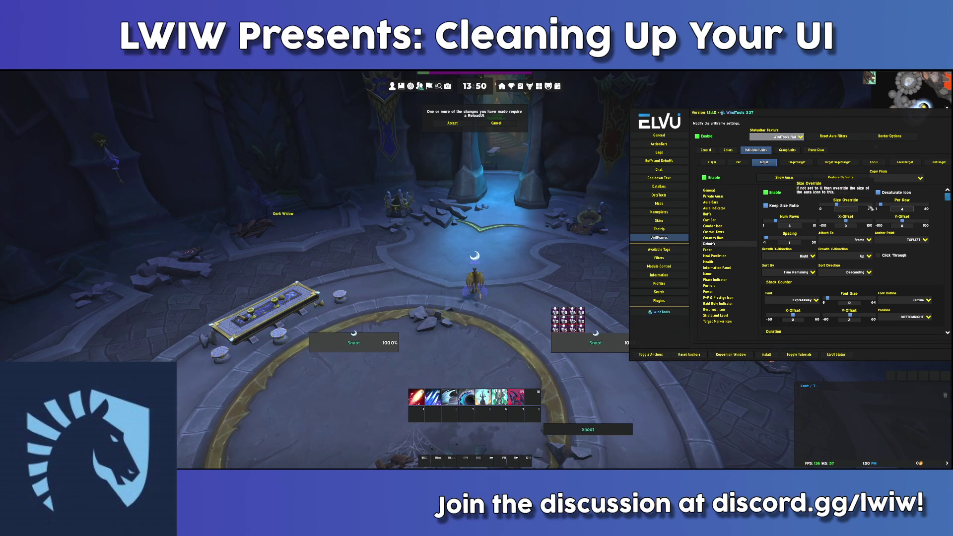
- Set the target debuffs to a size override of 33 with 8 per row, moving the settings window clear of the frame
key("Return")
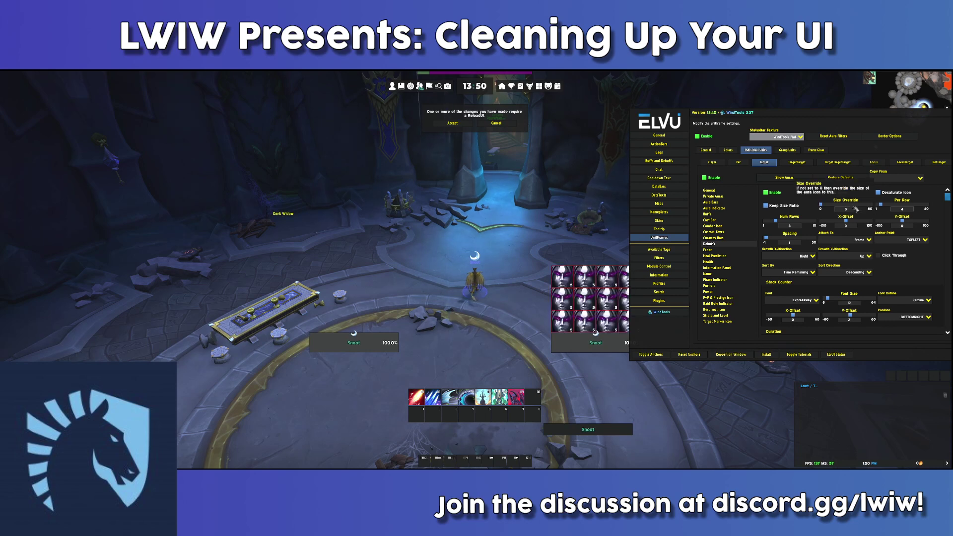
left_click_drag(821, 205, 842, 205)
scroll(911, 201, "up", 4)
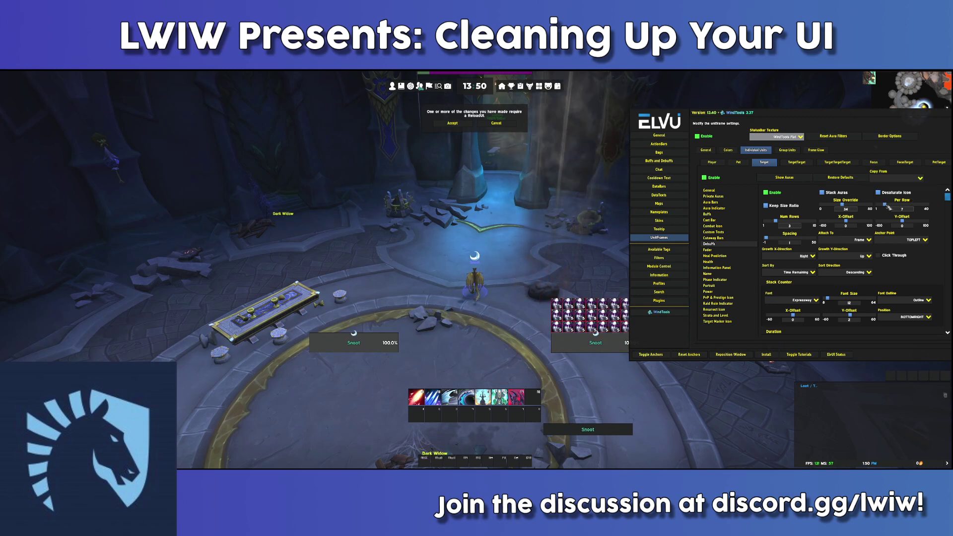
left_click_drag(818, 116, 844, 143)
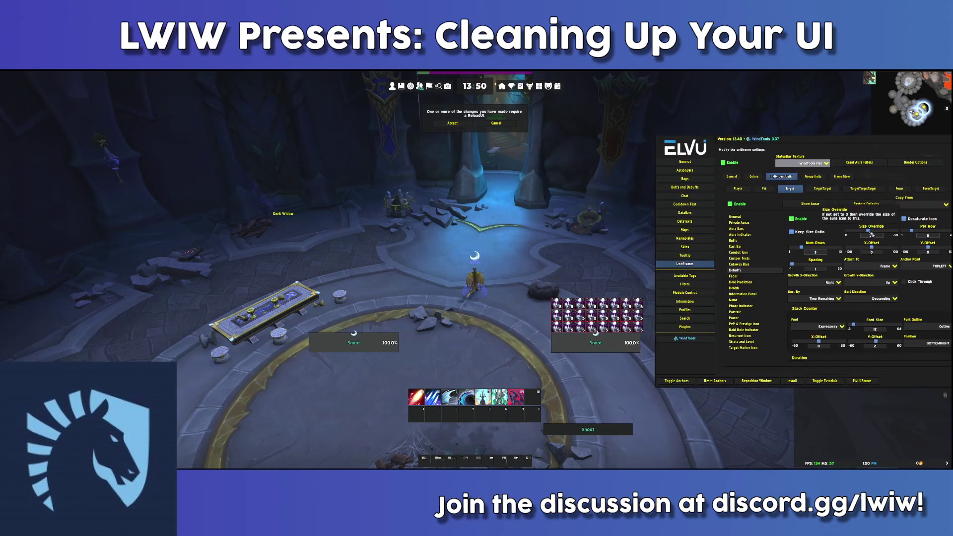
scroll(870, 234, "down", 2)
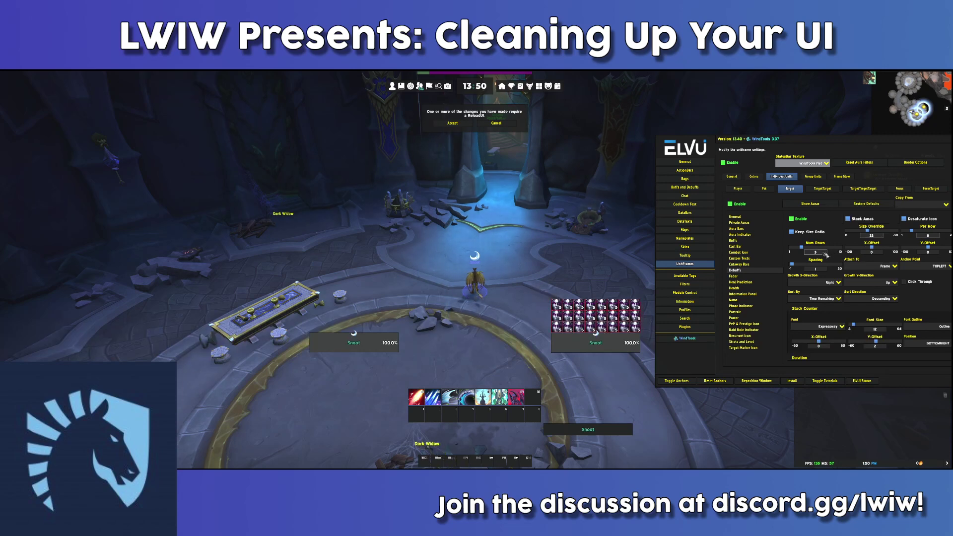
- Limit the target debuffs to 1 row and set their Y-offset to -2
type("1")
key("Return")
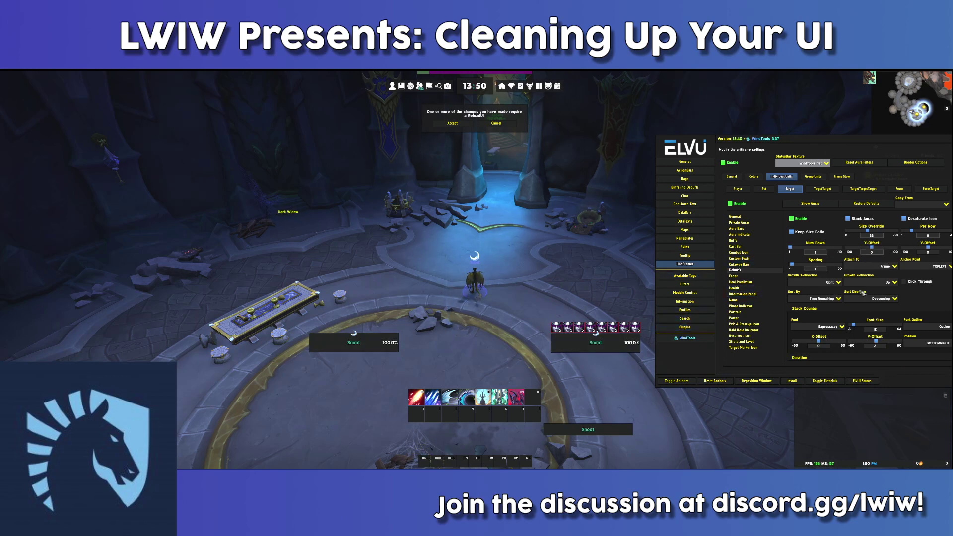
scroll(860, 312, "down", 3)
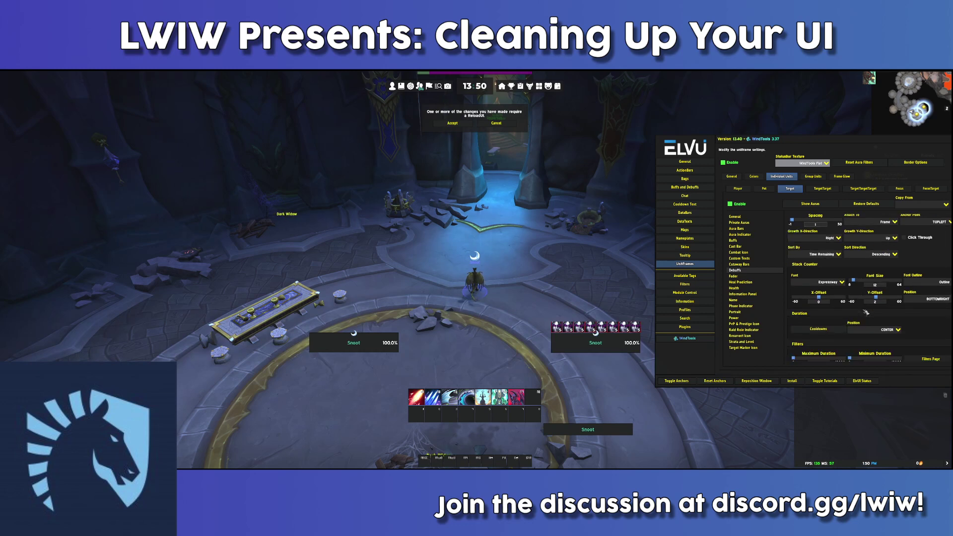
scroll(871, 311, "down", 2)
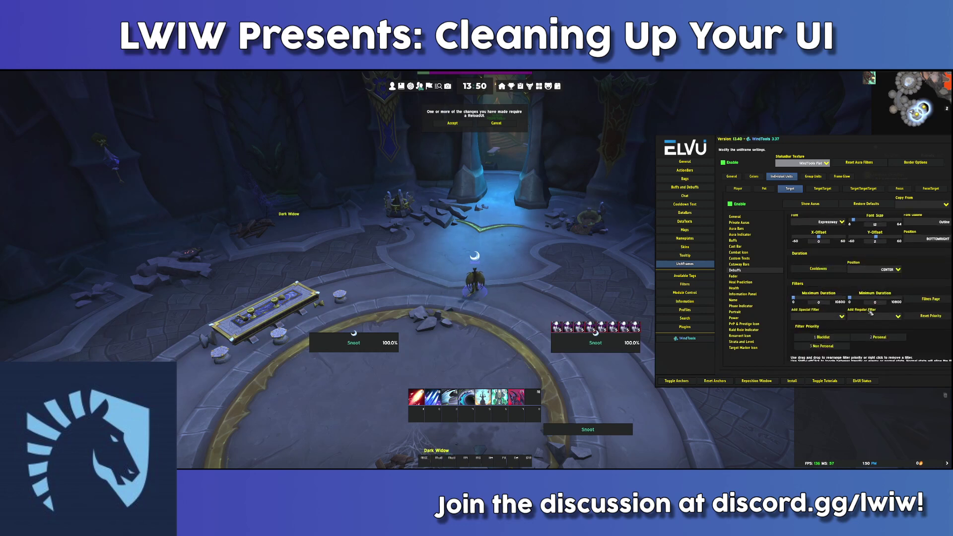
scroll(869, 311, "up", 5)
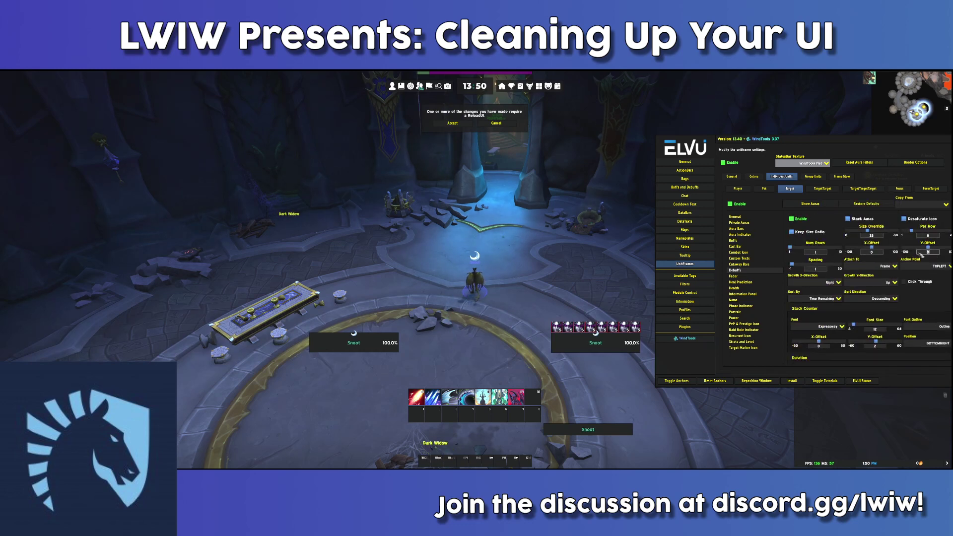
type("2")
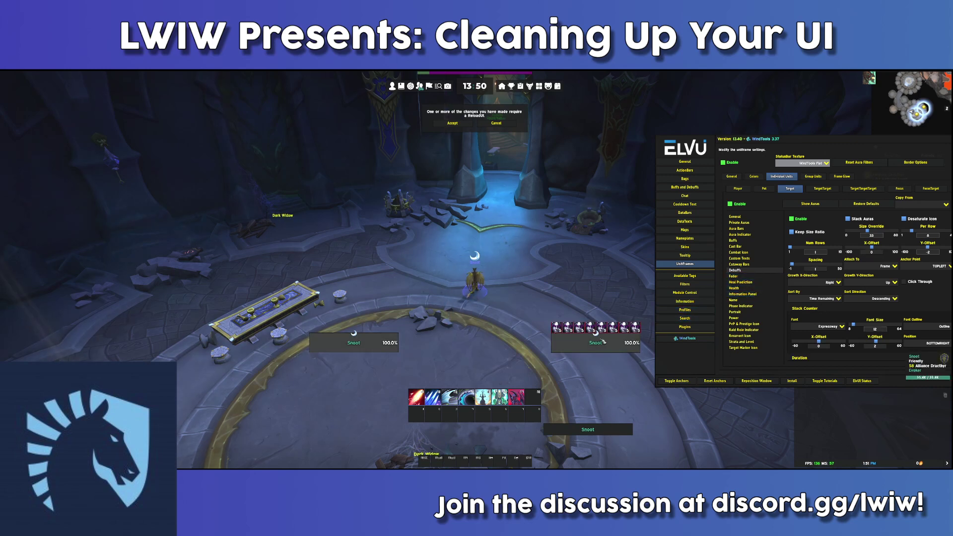
- In the Target frame's buff settings, show 4 buffs per row with a size override of 33
left_click(733, 240)
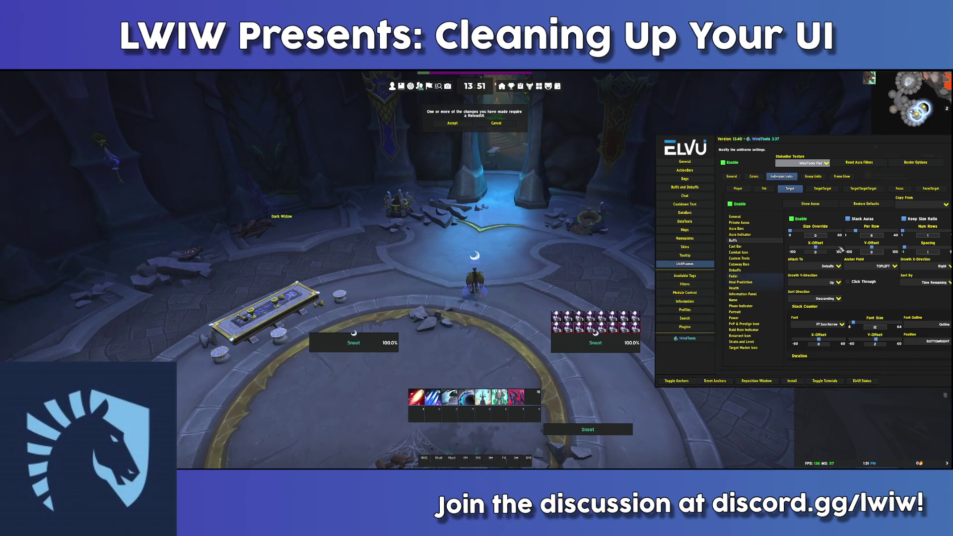
left_click_drag(880, 148, 863, 144)
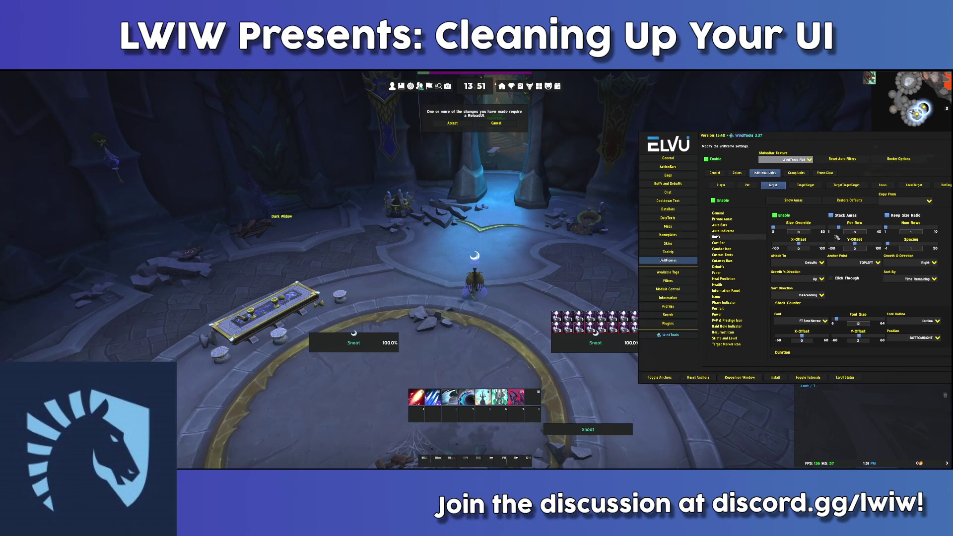
left_click_drag(839, 229, 837, 229)
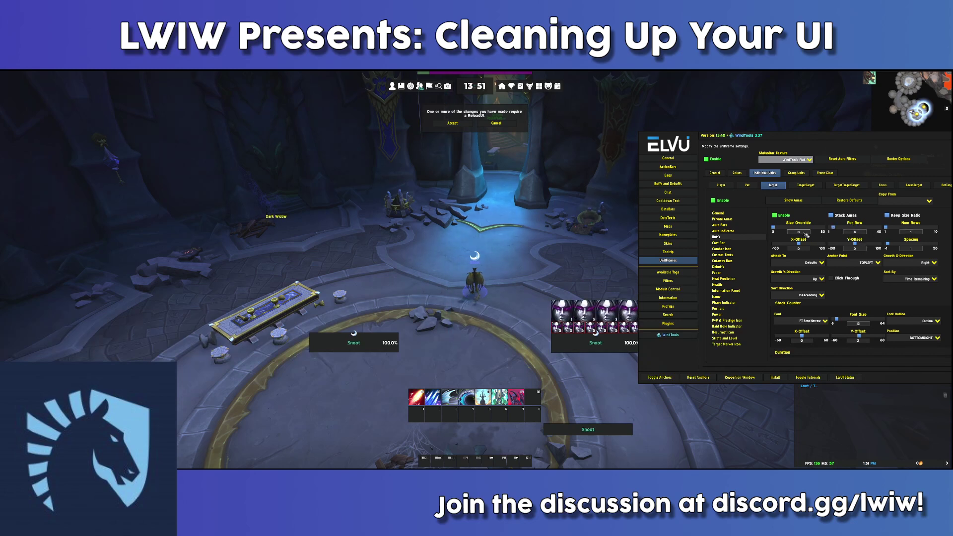
type("3")
key("Return")
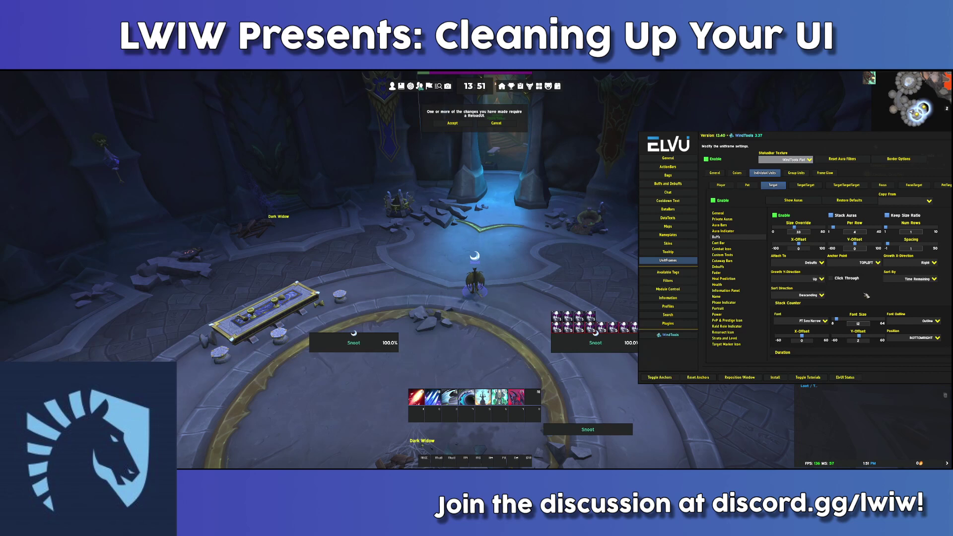
- Set the target buffs' stack counter font to Expressway and accept the interface reload
left_click(827, 321)
scroll(801, 387, "down", 4)
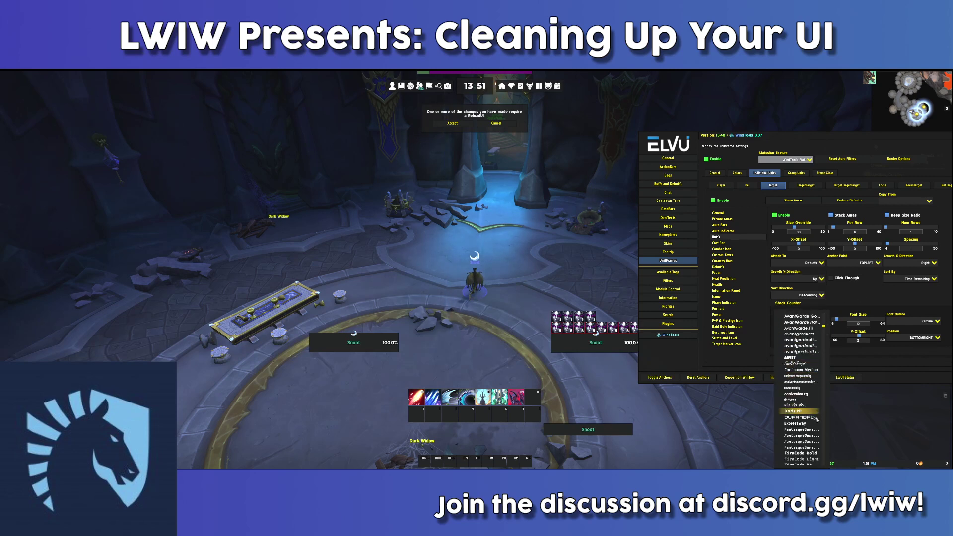
left_click(809, 424)
scroll(863, 280, "down", 5)
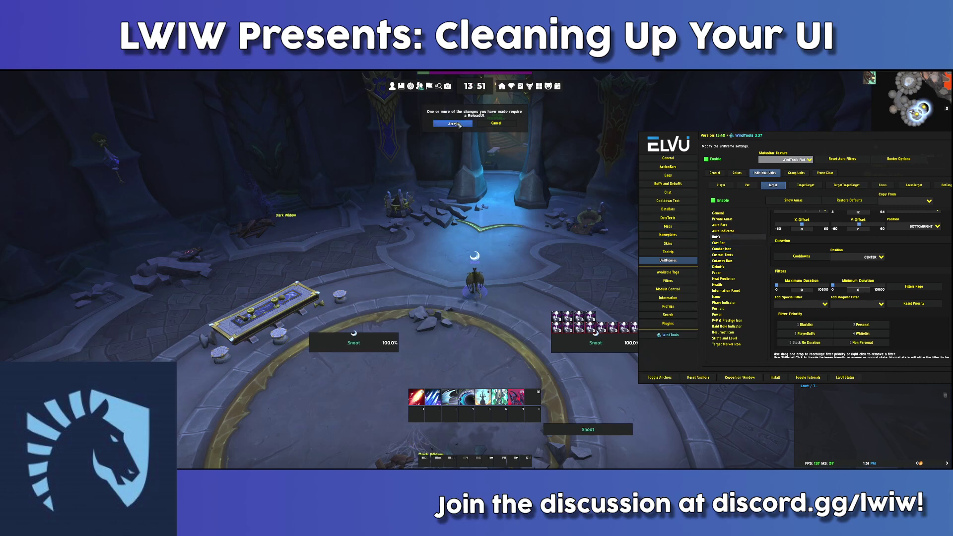
left_click(452, 124)
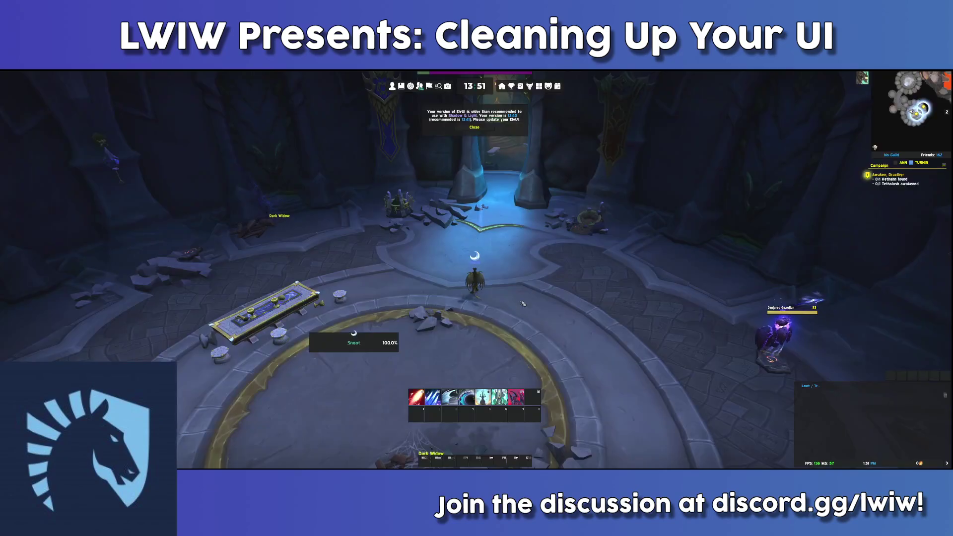
- Reopen the ElvUI settings, target the own character and bring up the individual unit settings of the Target frame
key("Escape")
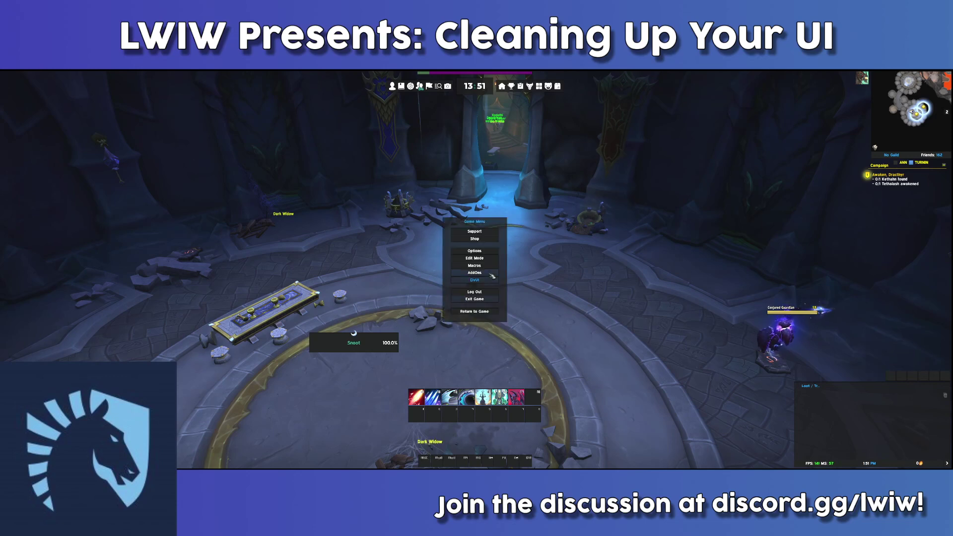
left_click(474, 276)
left_click_drag(429, 152, 217, 101)
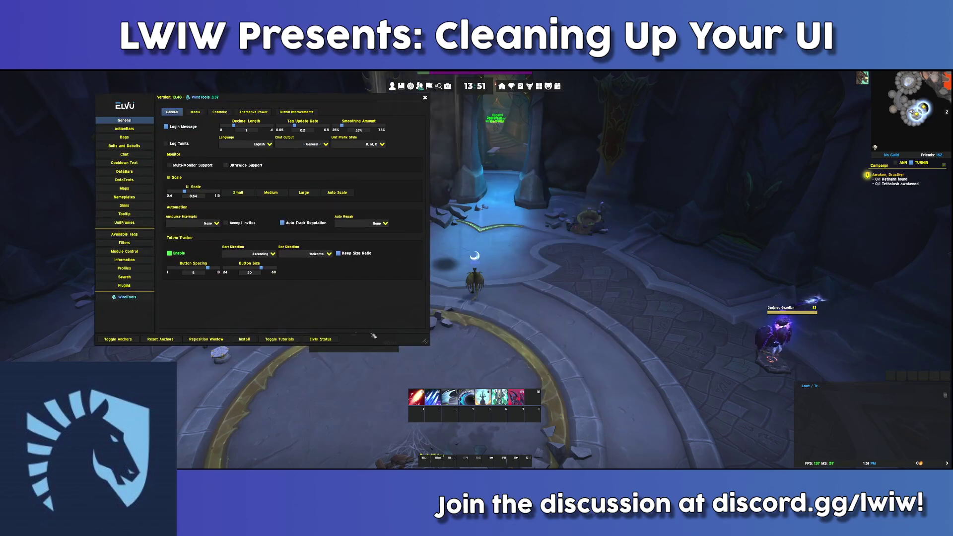
left_click(373, 350)
left_click_drag(336, 101, 889, 135)
left_click(678, 256)
left_click(789, 169)
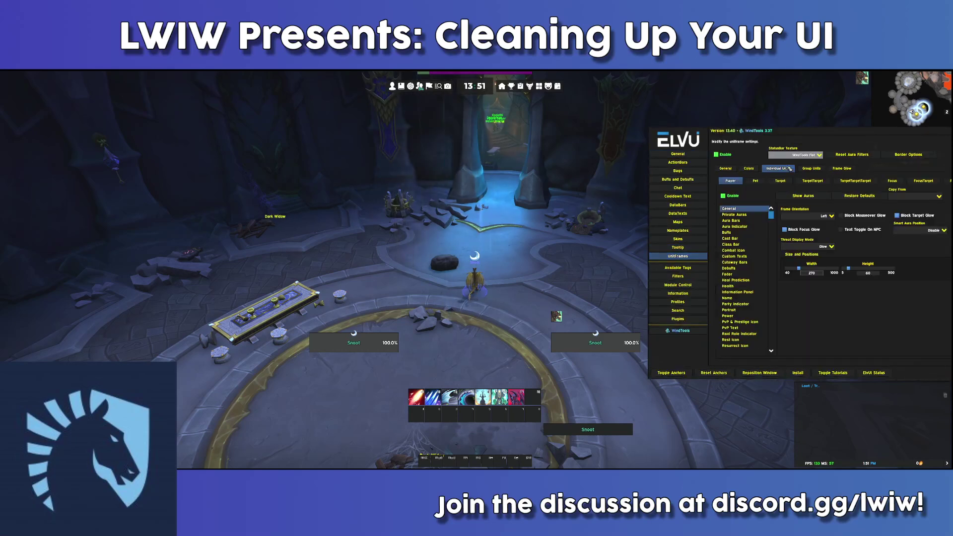
left_click(780, 181)
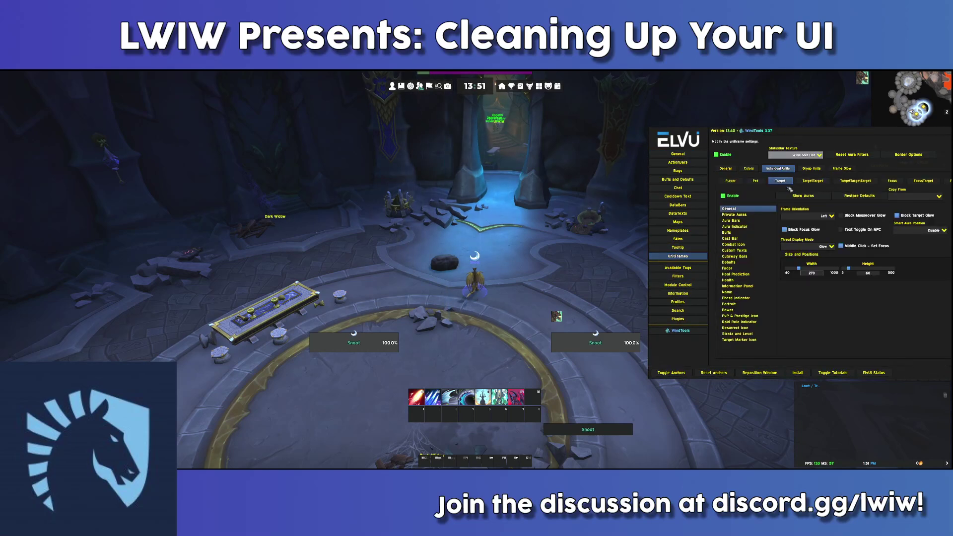
- Bring up the Target frame's cast bar settings with the bar preview shown, and move the settings window further up and inward
left_click(740, 238)
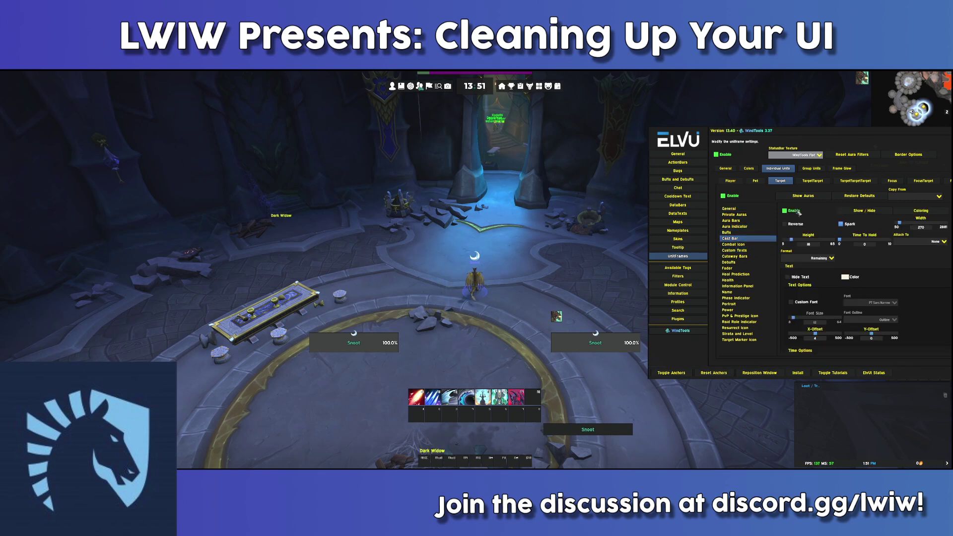
left_click(862, 211)
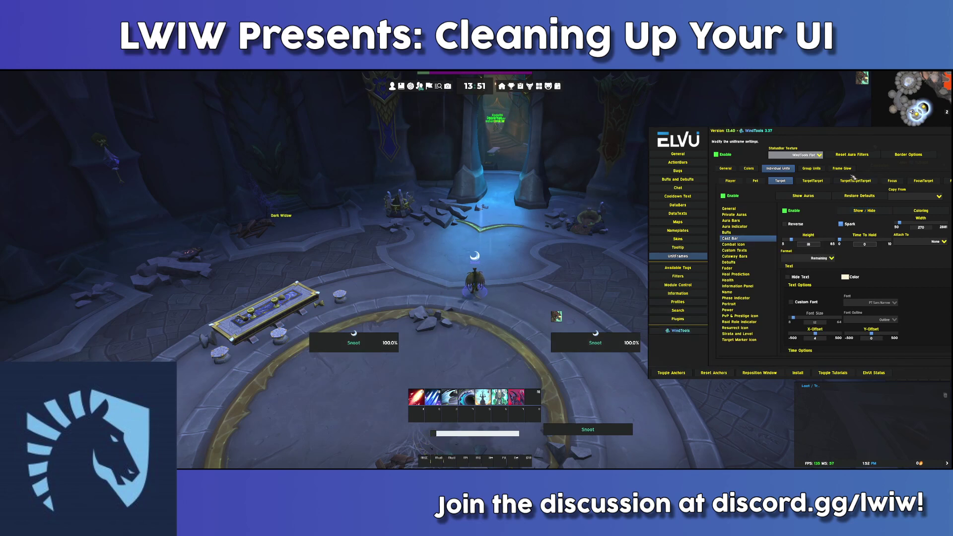
left_click_drag(831, 136, 792, 100)
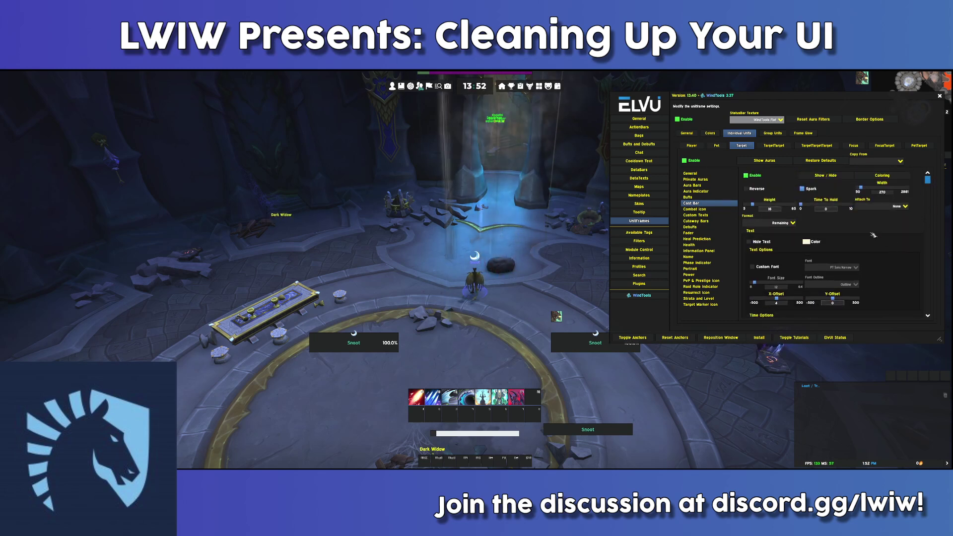
- Attach the target cast bar to Health and set its height to 15
left_click(905, 205)
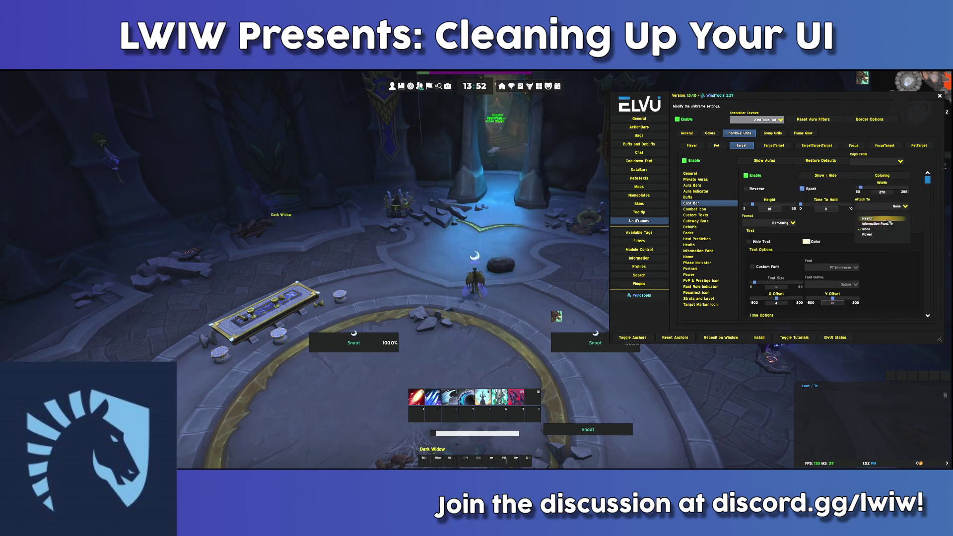
left_click(886, 219)
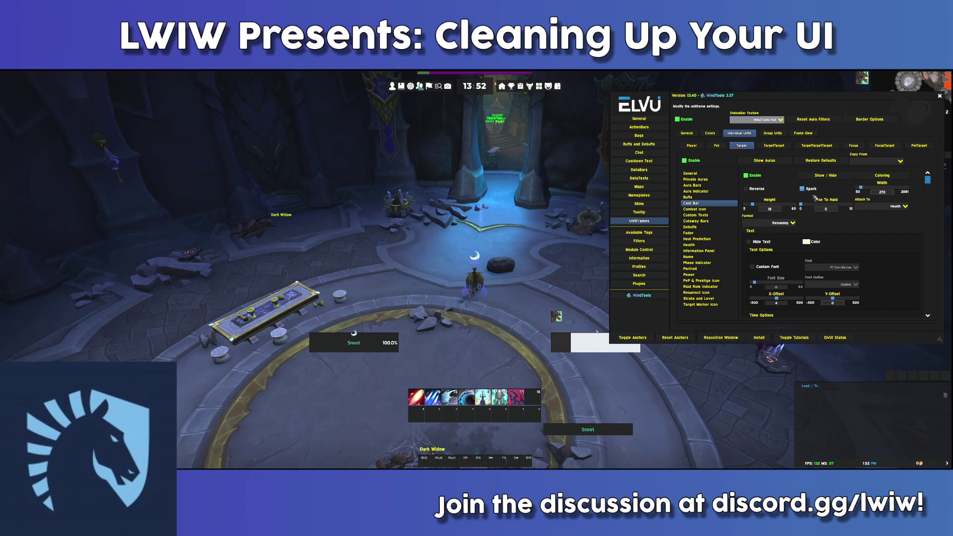
key("BackSpace")
key("BackSpace")
type("2")
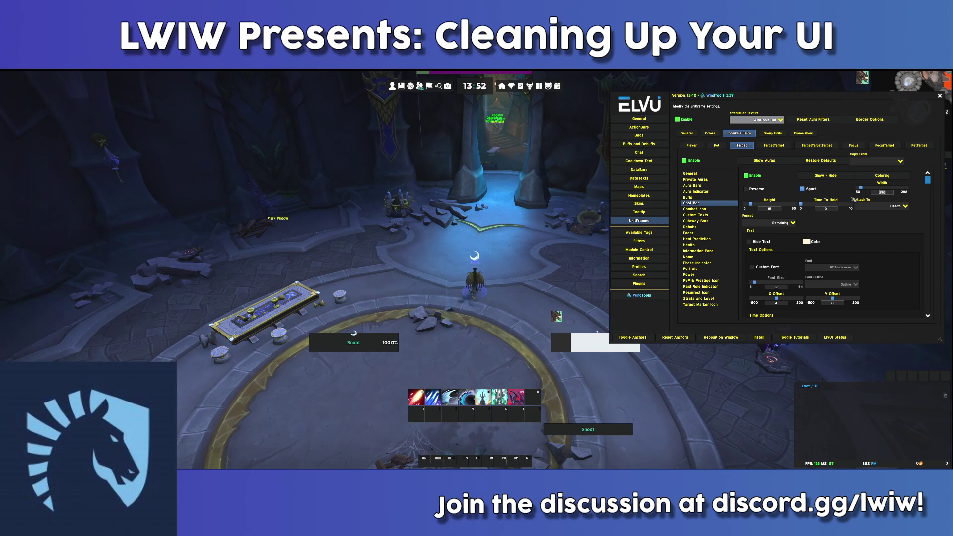
- Check the remaining target cast bar options and cast Living Flame to test the attached bar
scroll(855, 237, "down", 5)
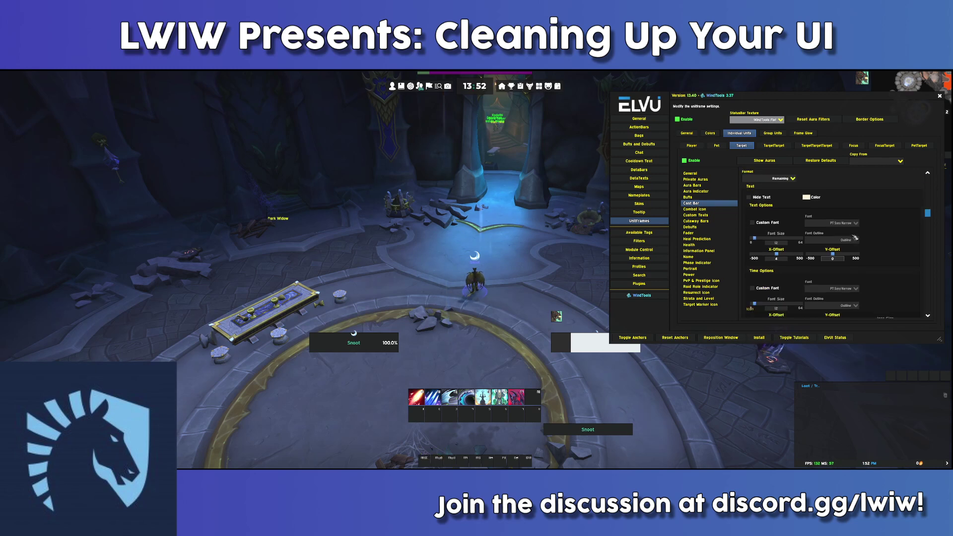
scroll(852, 238, "up", 3)
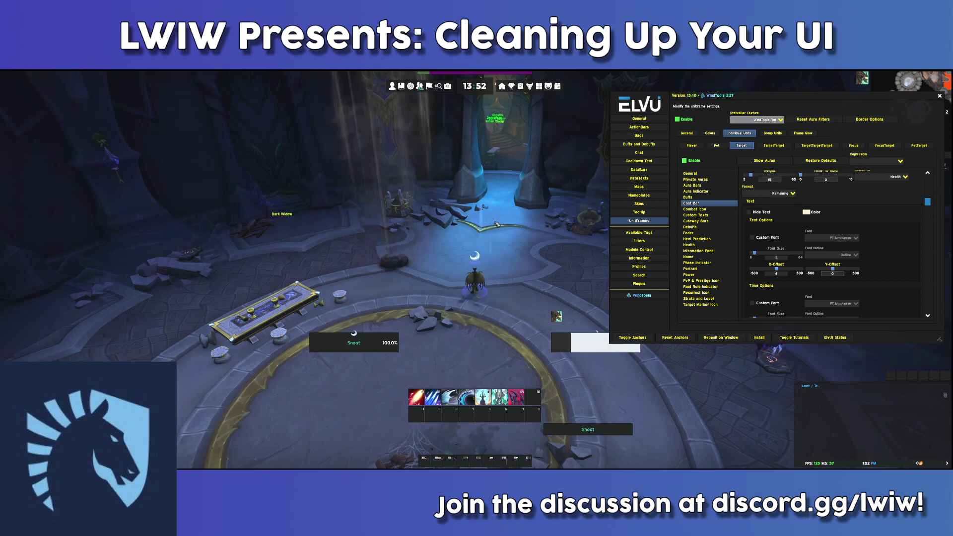
left_click(415, 397)
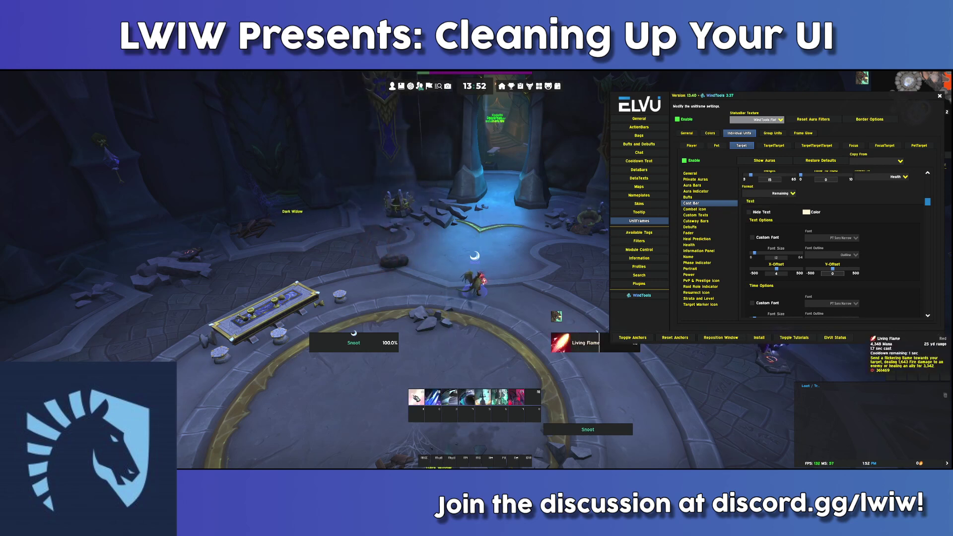
- Try attaching the target cast bar to Power and Health, check its time formats, and set the attachment back to None
scroll(853, 225, "up", 1)
left_click(904, 206)
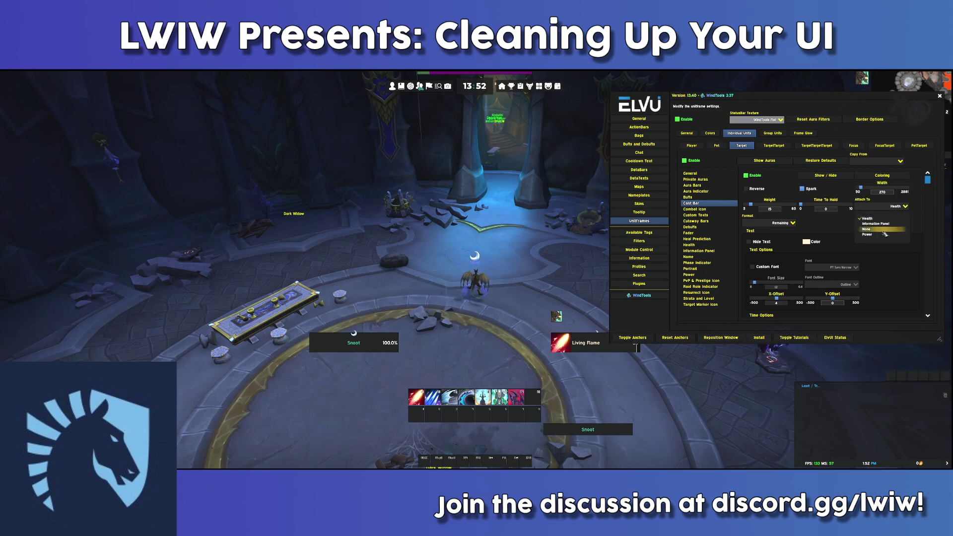
left_click(886, 234)
left_click(903, 206)
left_click(872, 218)
left_click(795, 224)
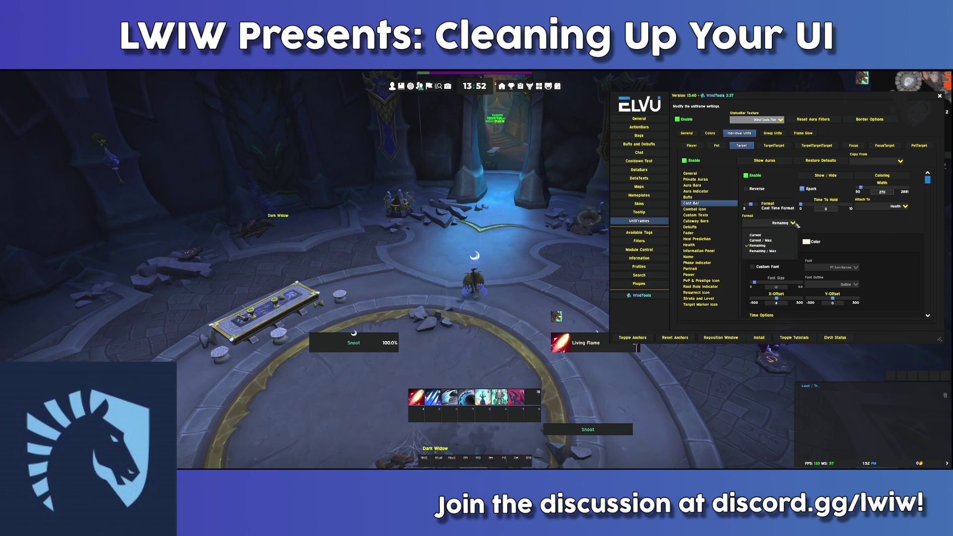
left_click(795, 224)
left_click(905, 205)
left_click(870, 229)
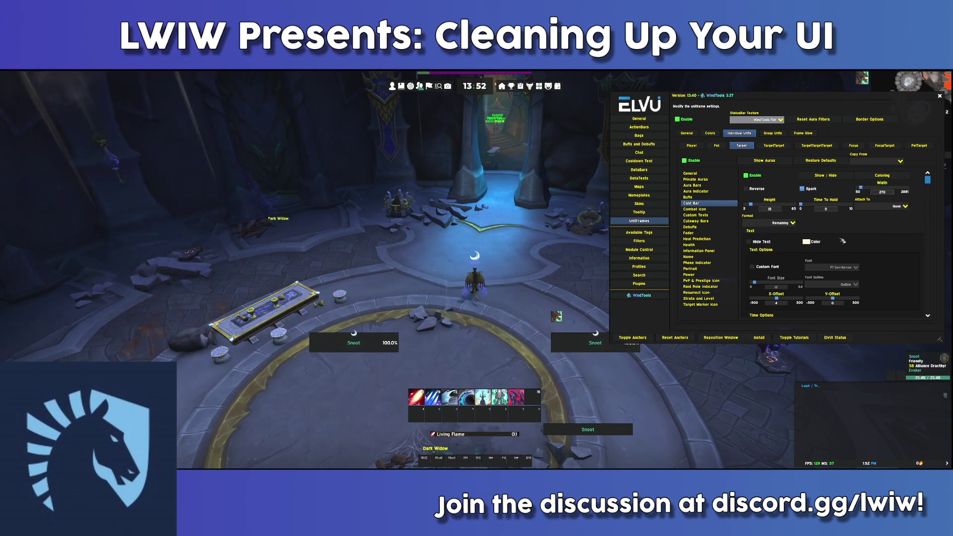
- Unlock the anchors, place the Target Castbar mover directly beneath the target frame and lock the anchors again
scroll(819, 236, "down", 5)
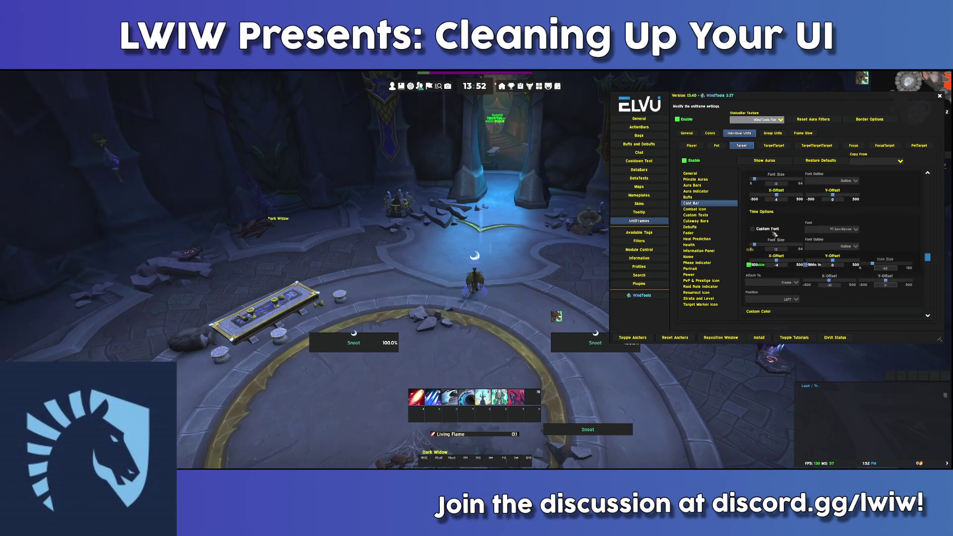
scroll(781, 233, "down", 3)
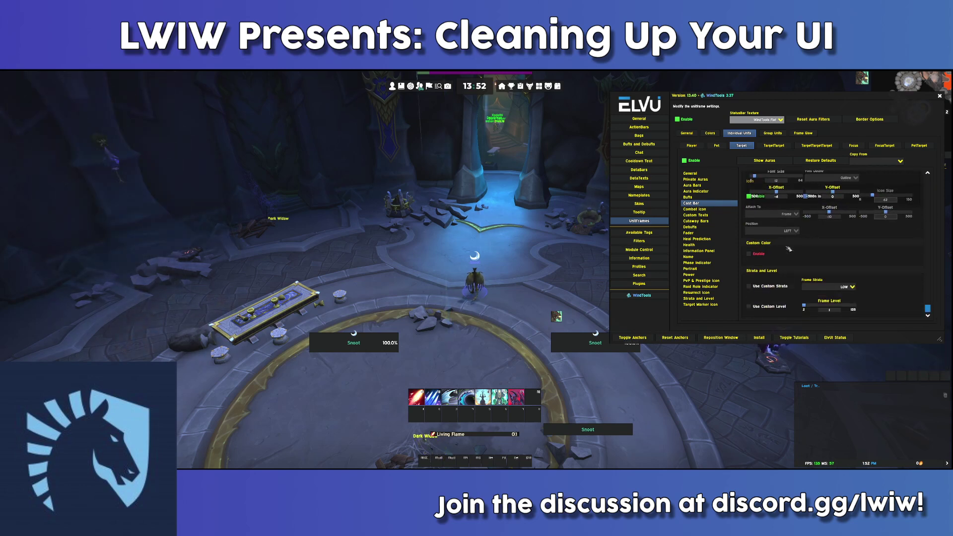
left_click(633, 338)
left_click_drag(551, 395, 585, 337)
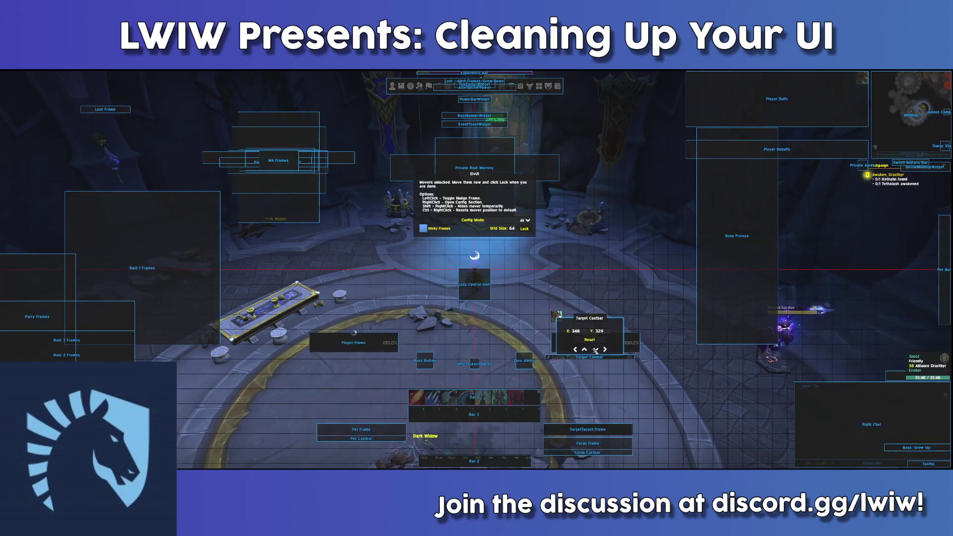
left_click(524, 229)
- Test the repositioned target cast bar by casting Living Flame repeatedly, and set its height to 18
left_click(417, 396)
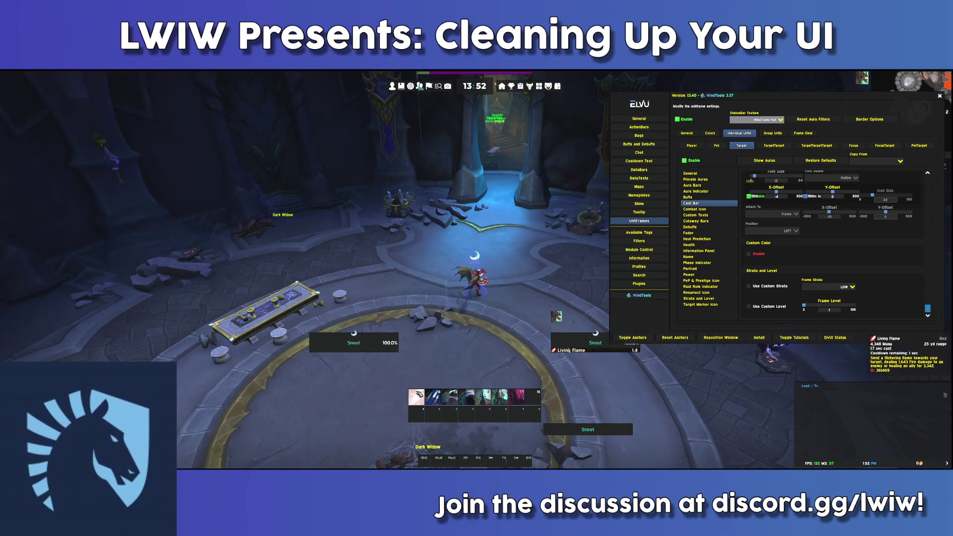
left_click(417, 397)
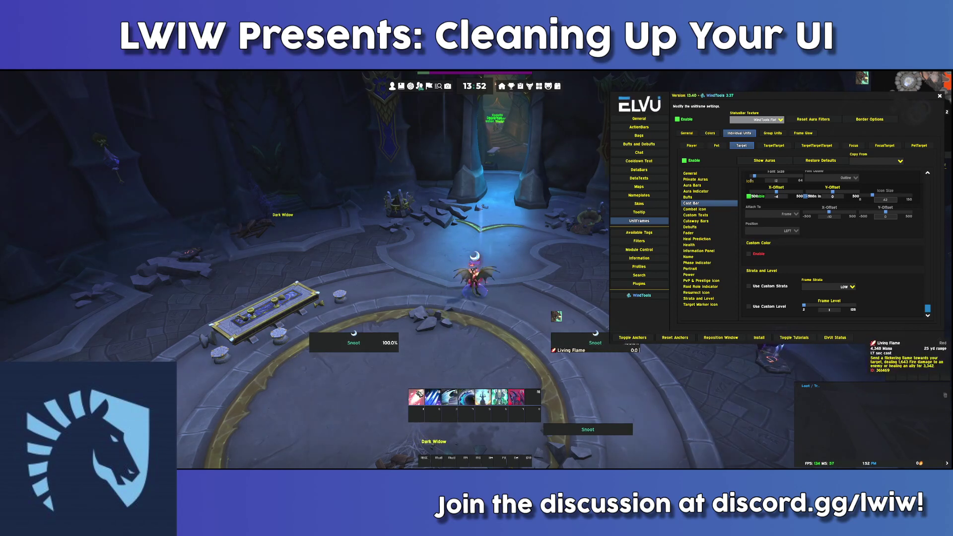
scroll(824, 238, "up", 3)
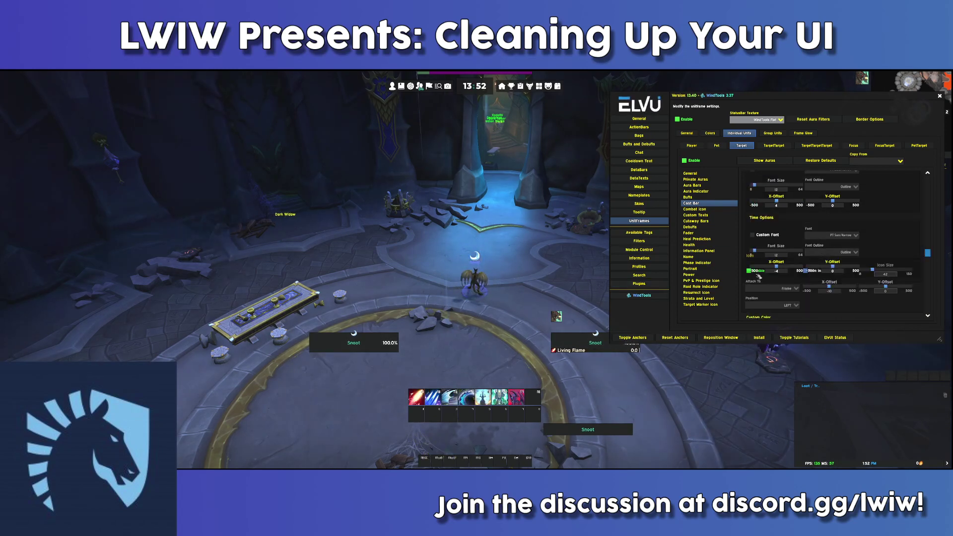
scroll(755, 273, "up", 4)
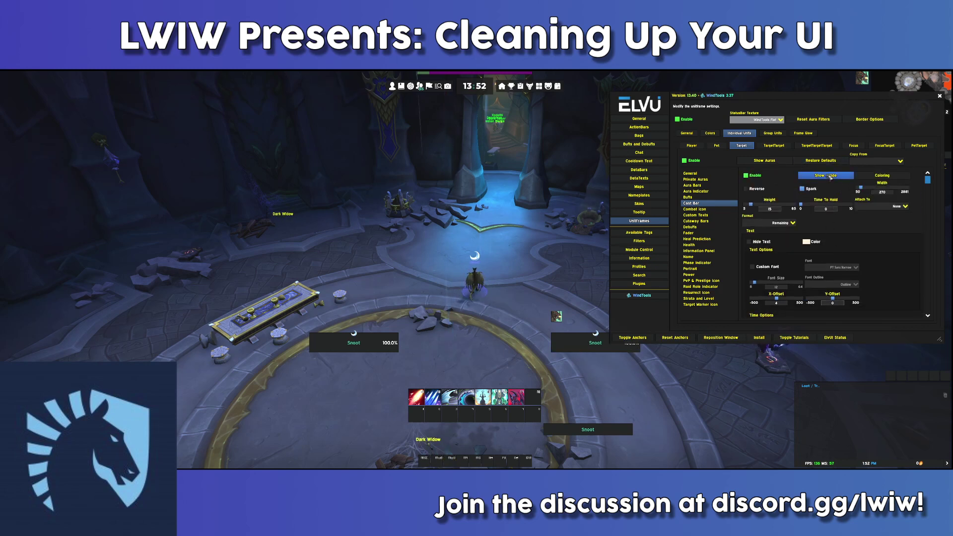
key("1")
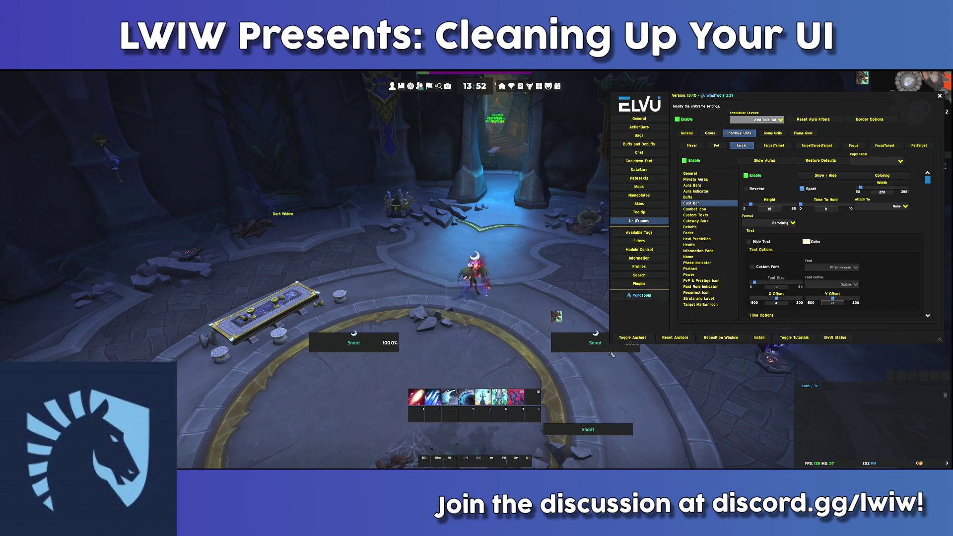
left_click(417, 397)
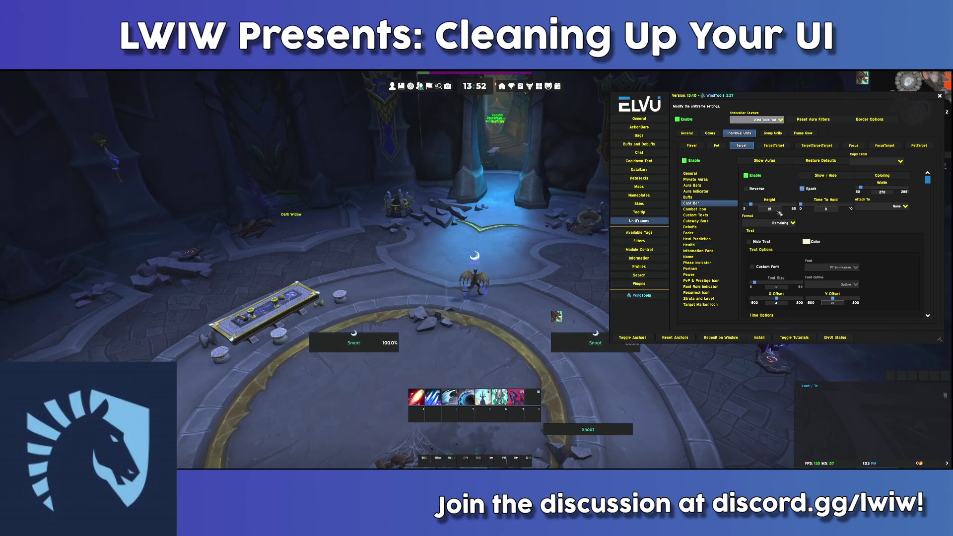
left_click(418, 397)
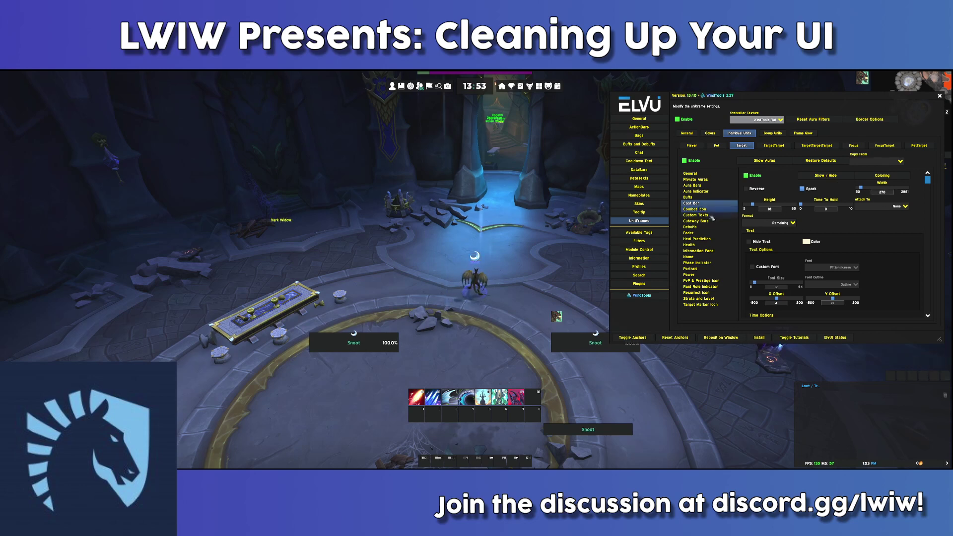
- Look through the Target frame's Fader, Heal Prediction and Information Panel settings and end on its Health settings
left_click(704, 234)
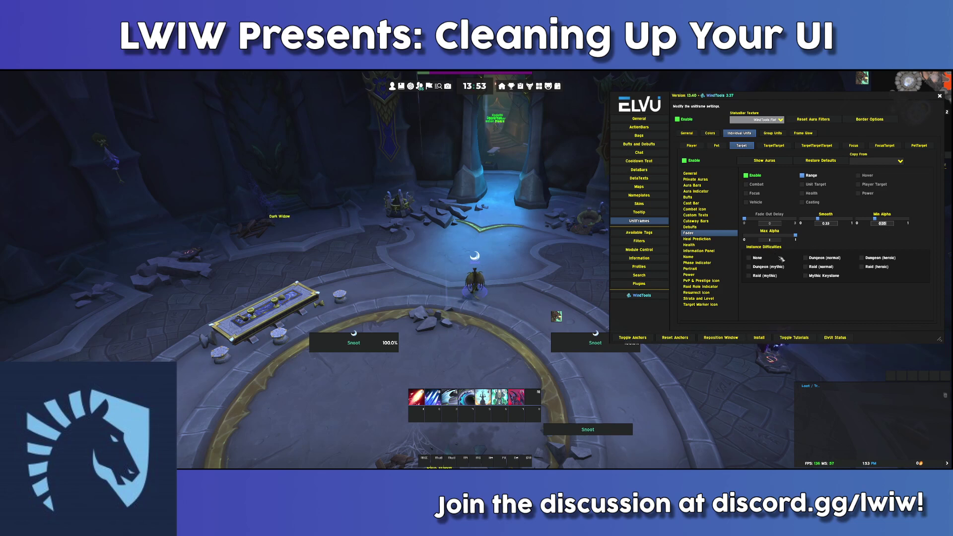
left_click(713, 239)
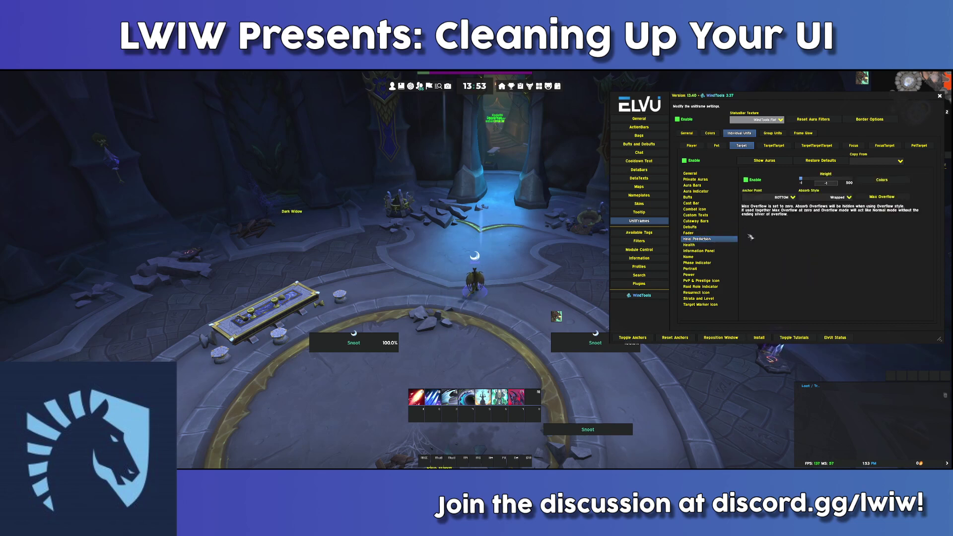
left_click(717, 244)
left_click(717, 257)
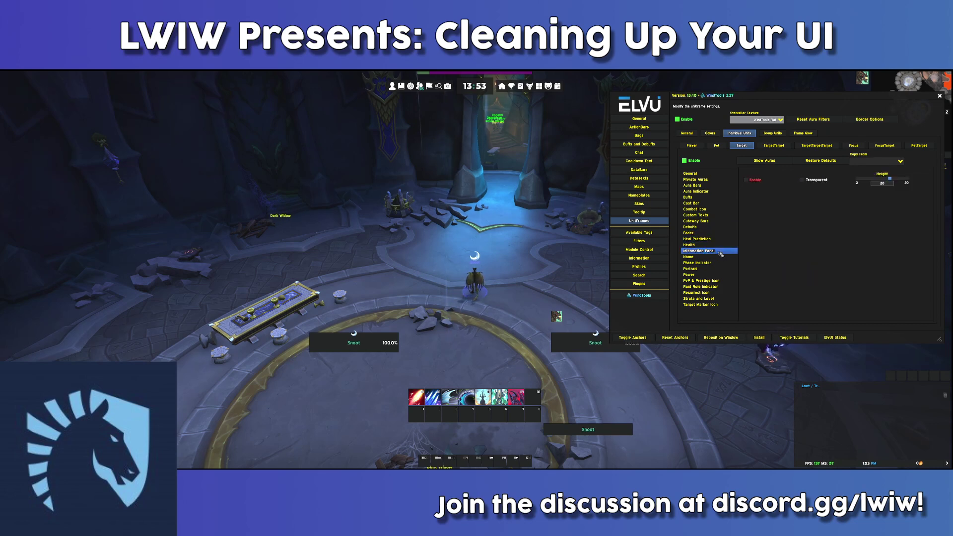
left_click(716, 245)
mouse_move(766, 96)
left_mouse_down()
mouse_move(826, 105)
mouse_move(806, 105)
left_mouse_up()
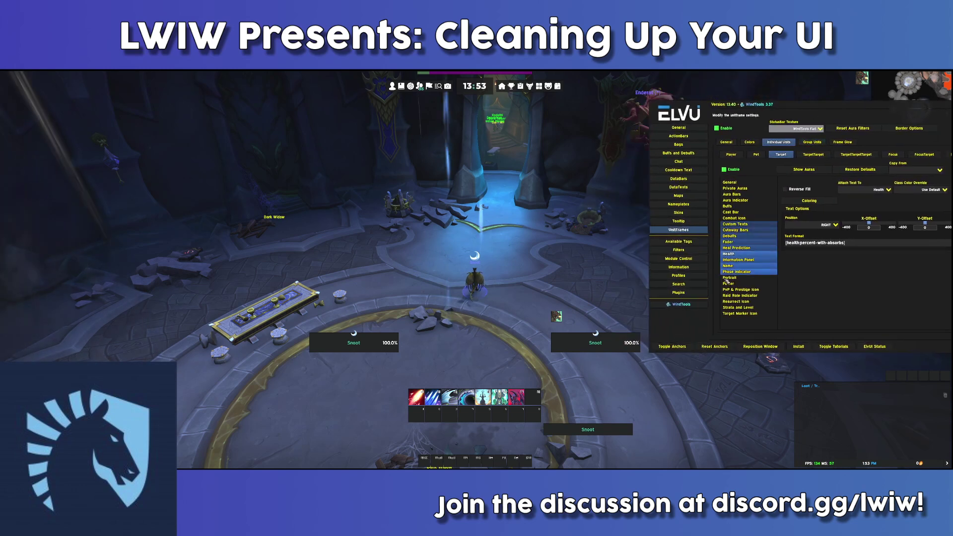
- Copy [health:current-max-percent-nostatus] from the available Health tags and set it as the Target frame's health text format
left_click(678, 241)
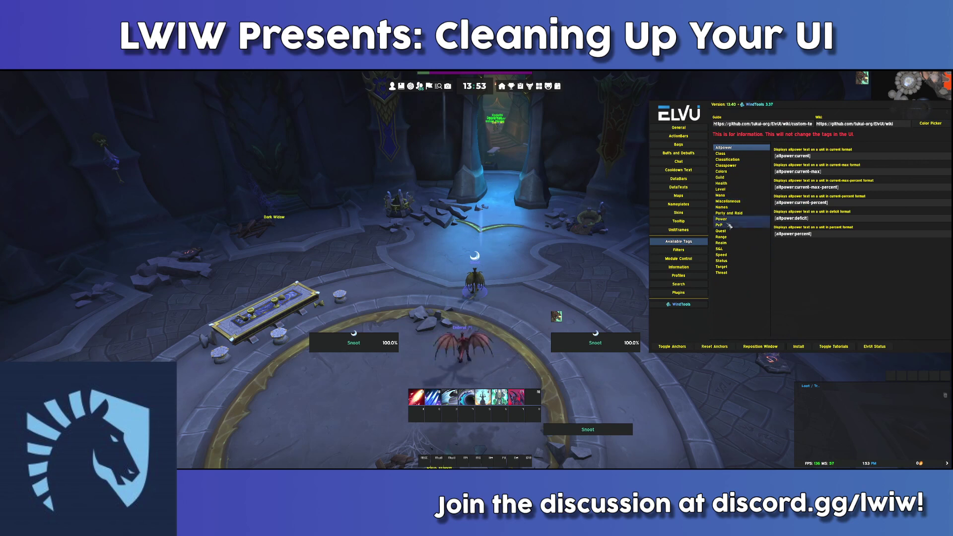
left_click(732, 184)
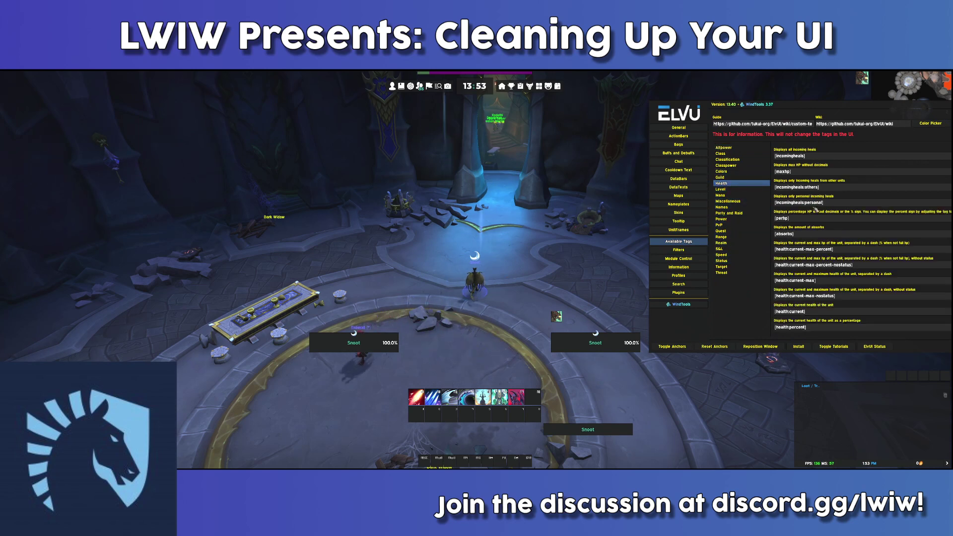
left_click(842, 251)
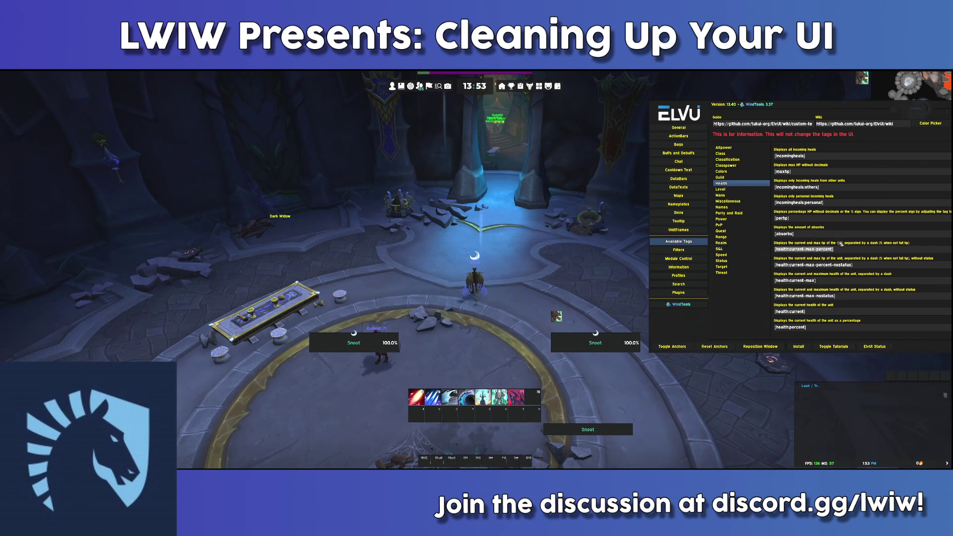
left_click(827, 264)
key("ctrl+c")
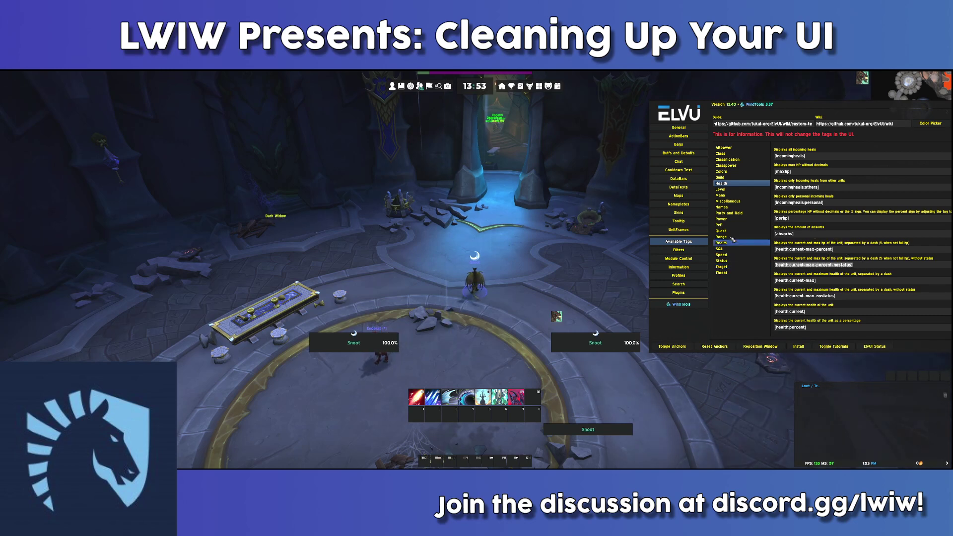
left_click(678, 230)
key("ctrl+v")
key("Return")
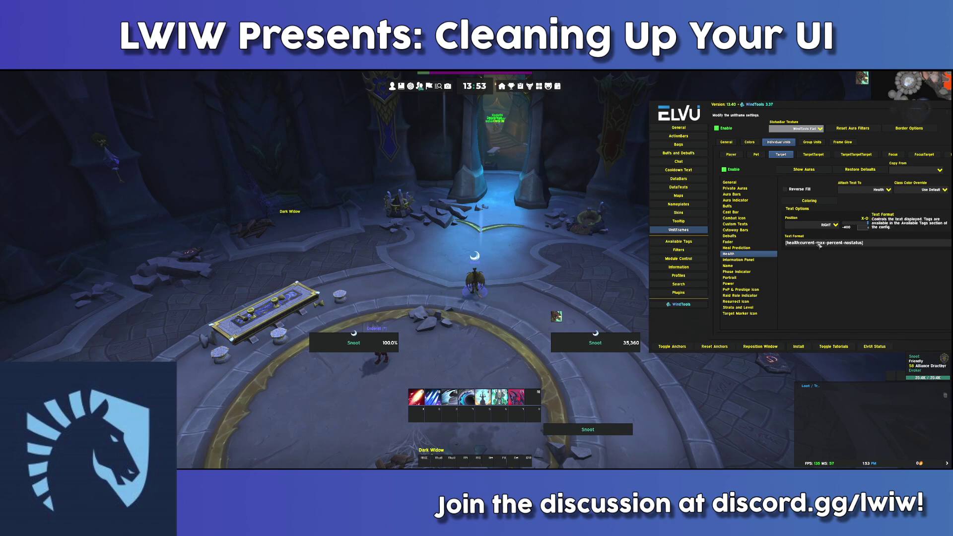
- Copy [health:current-max-percent-nostatus:shortvalue] from the available Health tags and set it as the Target frame's health text format
left_click(687, 242)
scroll(846, 250, "down", 6)
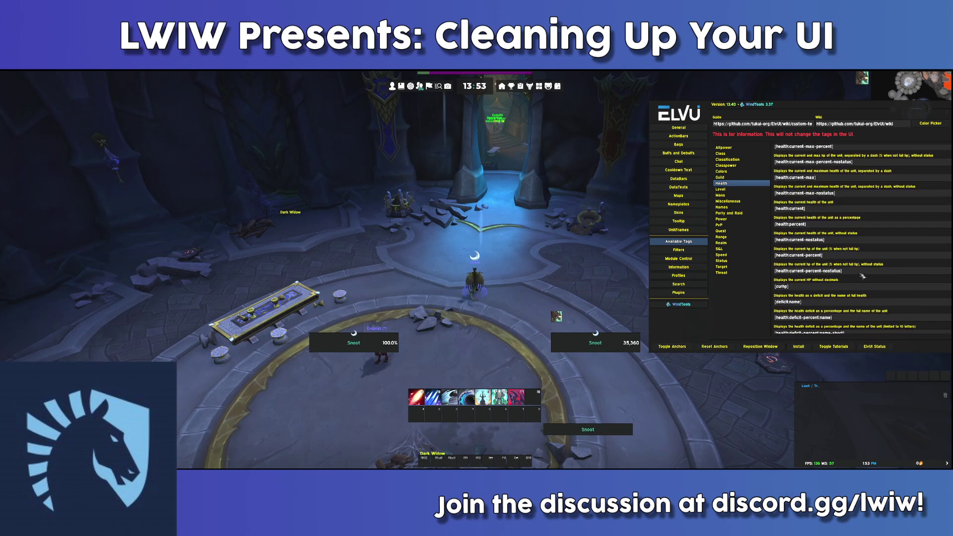
scroll(862, 276, "down", 4)
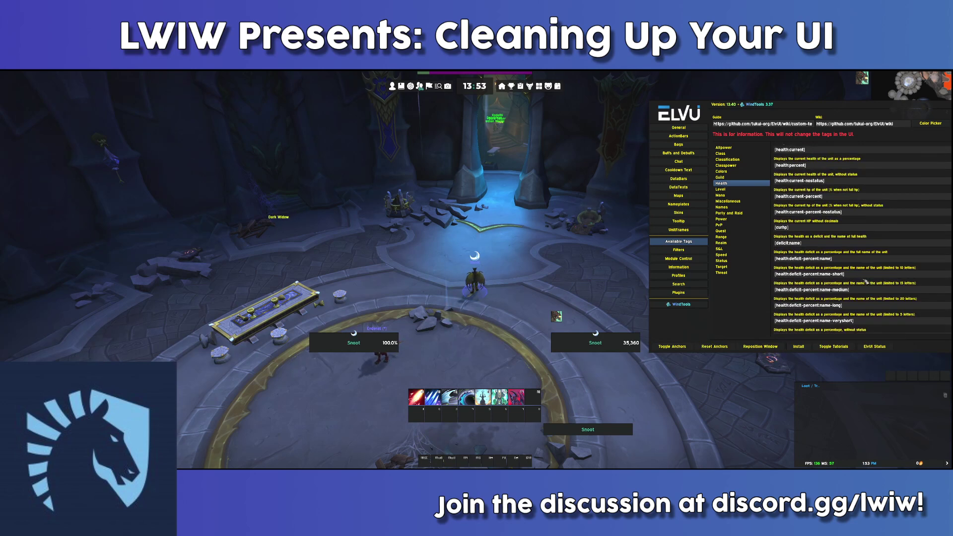
scroll(866, 282, "down", 1)
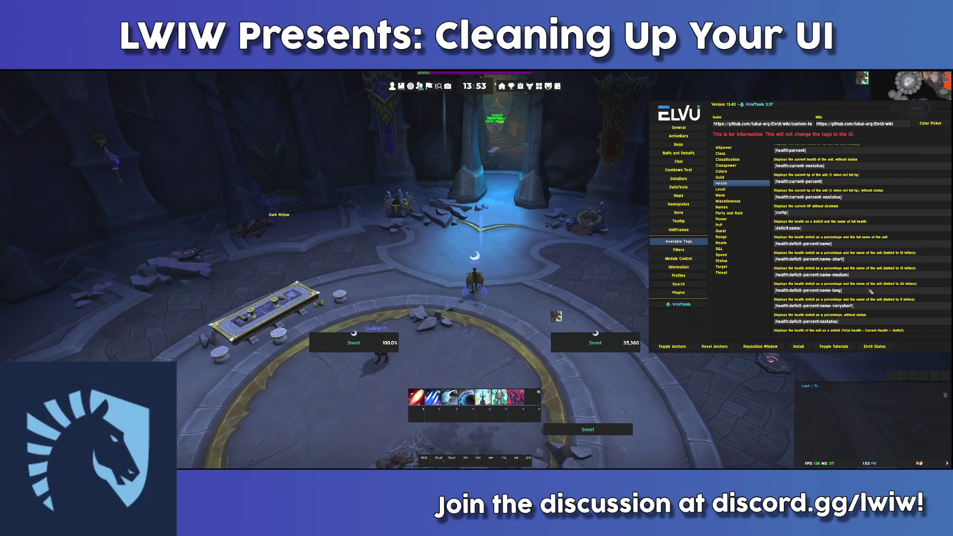
scroll(870, 291, "down", 2)
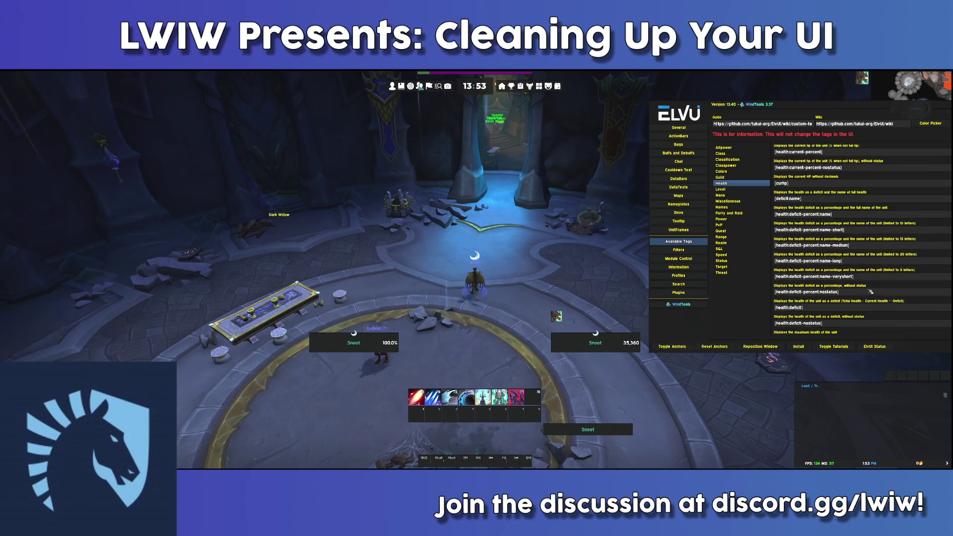
scroll(869, 292, "down", 4)
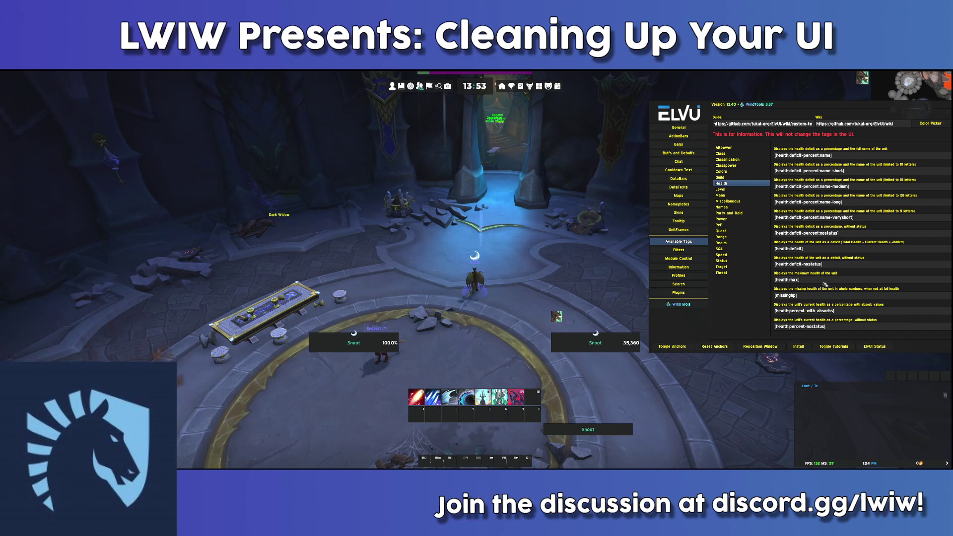
scroll(824, 284, "down", 2)
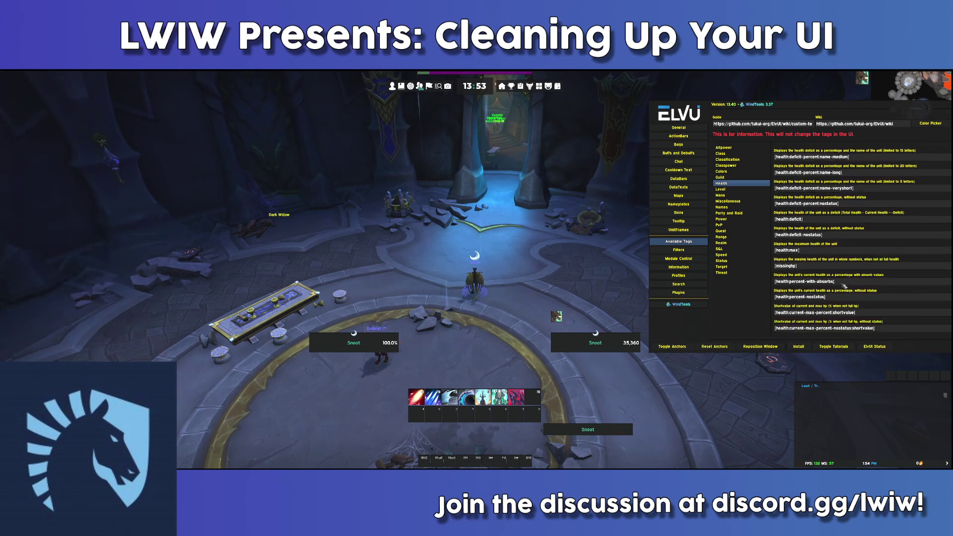
scroll(843, 285, "down", 3)
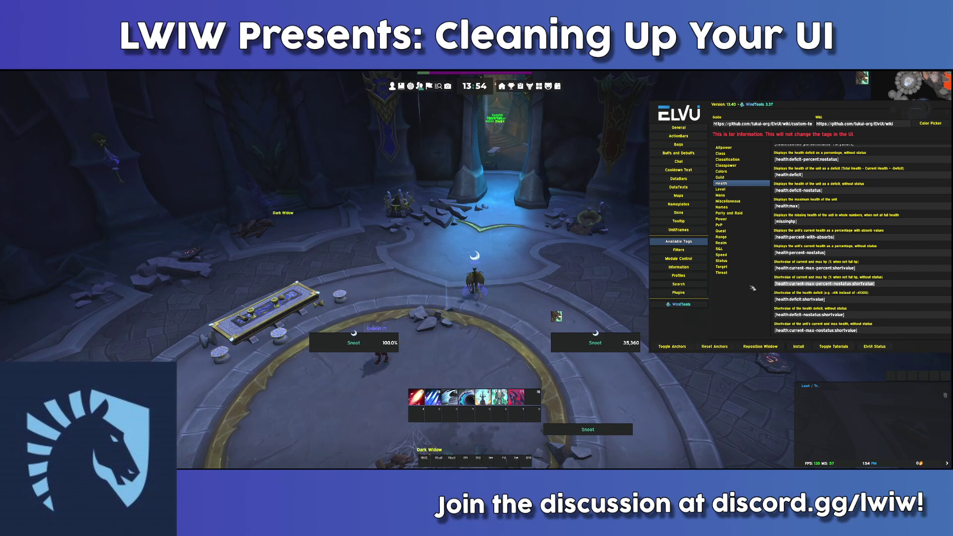
left_click(678, 229)
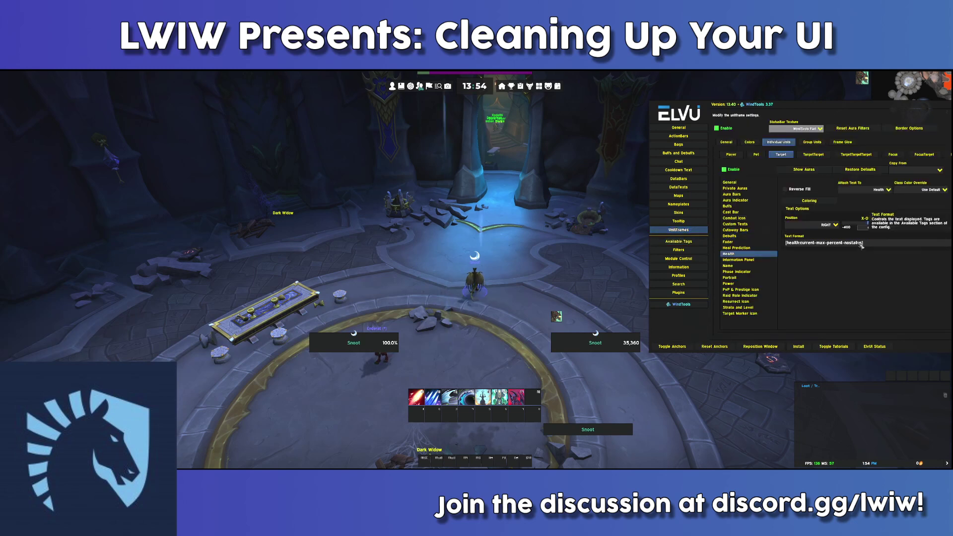
left_click_drag(865, 243, 714, 240)
type("[health:current-max-percent-nostatus:shortvalue]")
key("Return")
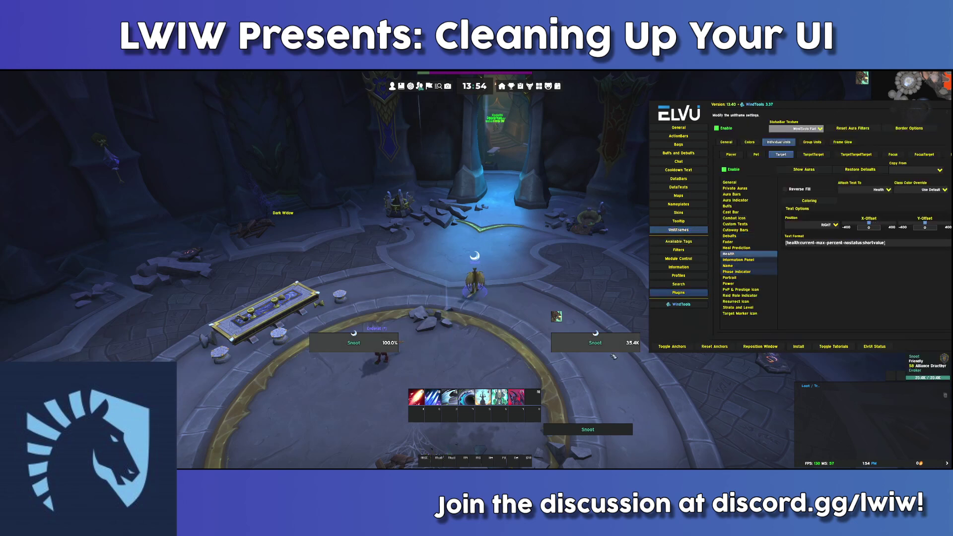
- Test the target frame's health text by fighting a Conjured Guardian, and loot its corpse
mouse_move(605, 365)
left_mouse_down()
mouse_move(734, 365)
mouse_move(620, 364)
left_mouse_up()
left_click(522, 181)
key("KP_1")
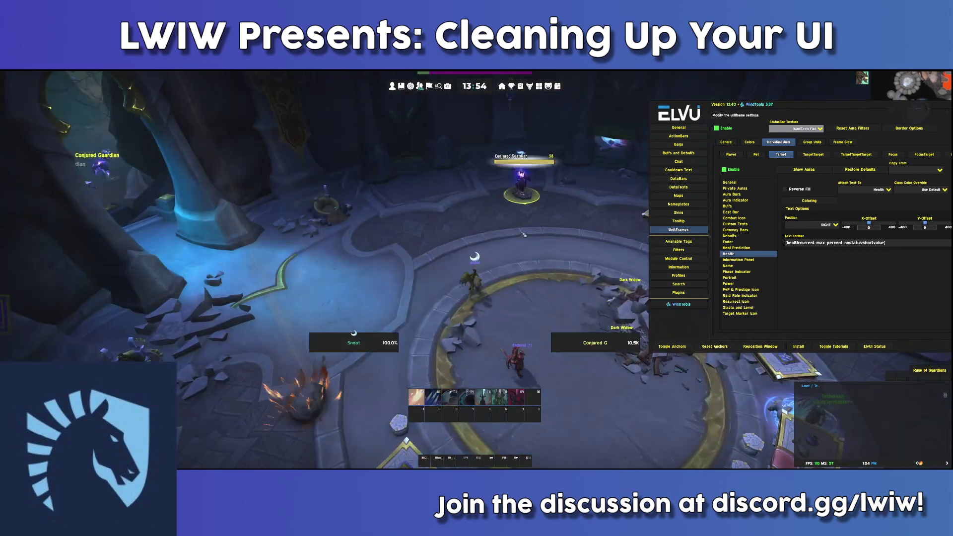
left_click_drag(546, 277, 568, 247)
key("w")
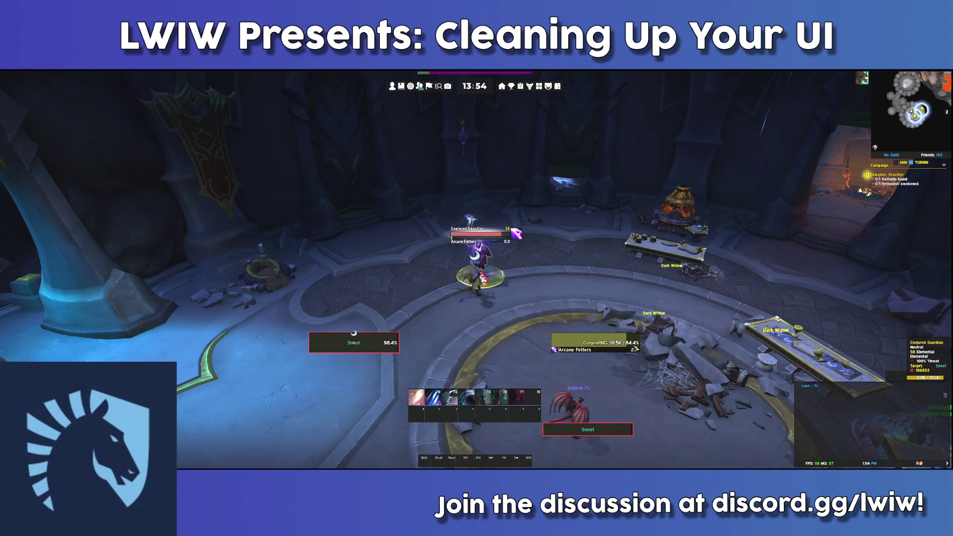
key("KP_2")
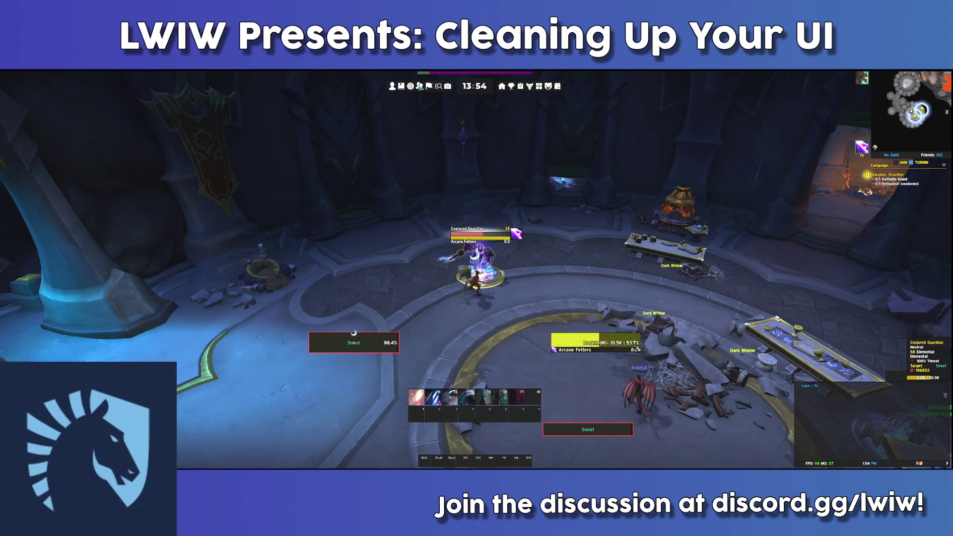
key("KP_2")
key("KP_2")
key("KP_2")
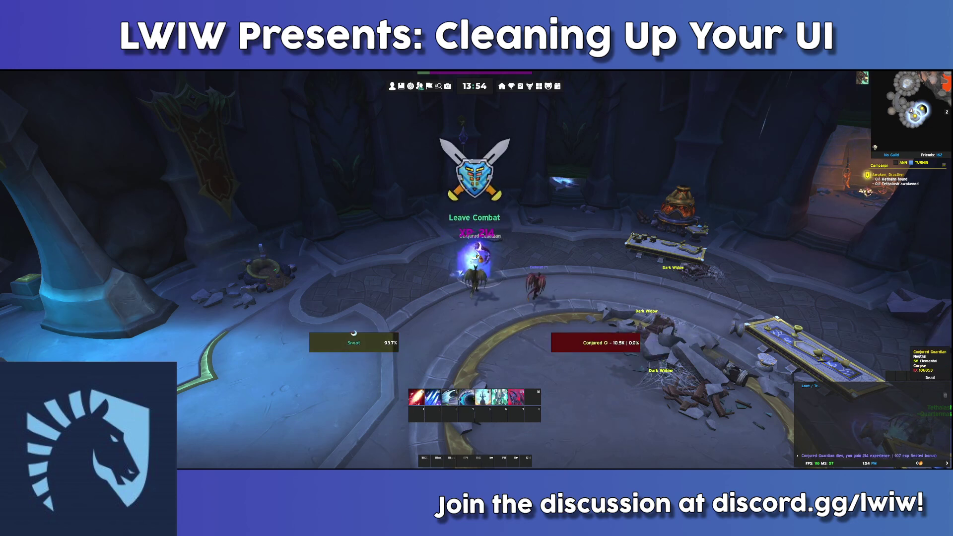
right_click(477, 257)
left_click_drag(493, 234, 479, 255)
- Disable the Combat Alert module in WindTools' Combat settings and review the Quick Keystone and Raid Markers modules
key("Escape")
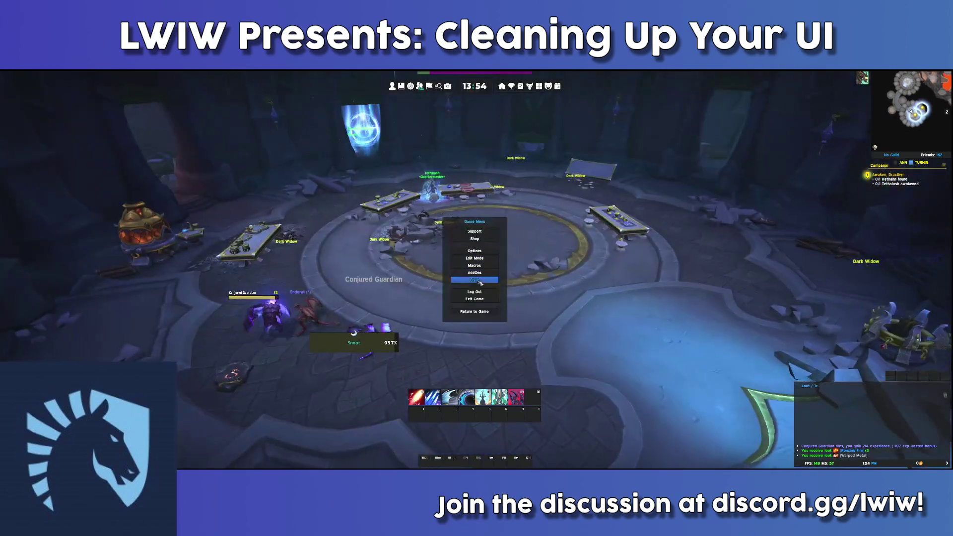
left_click(475, 279)
left_click_drag(796, 115, 647, 116)
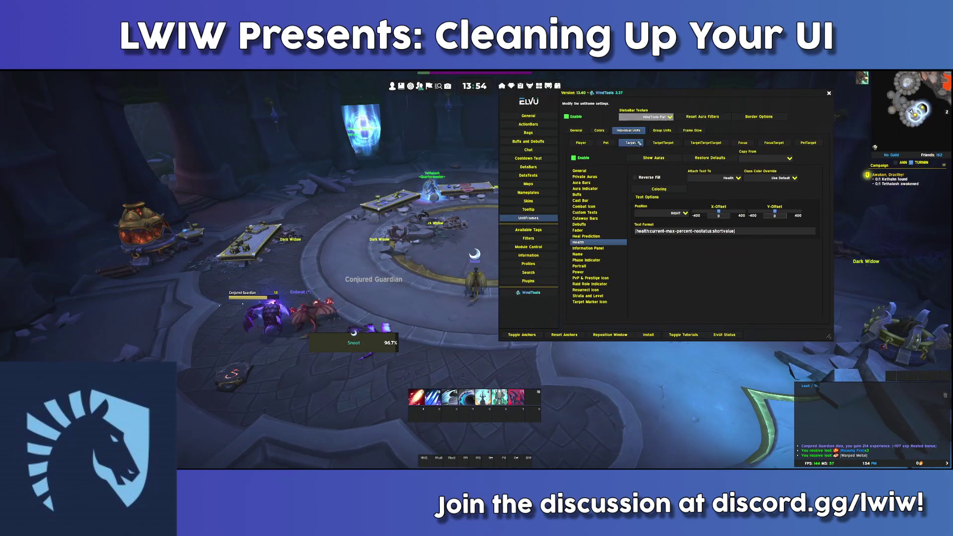
left_click(537, 293)
left_click(577, 163)
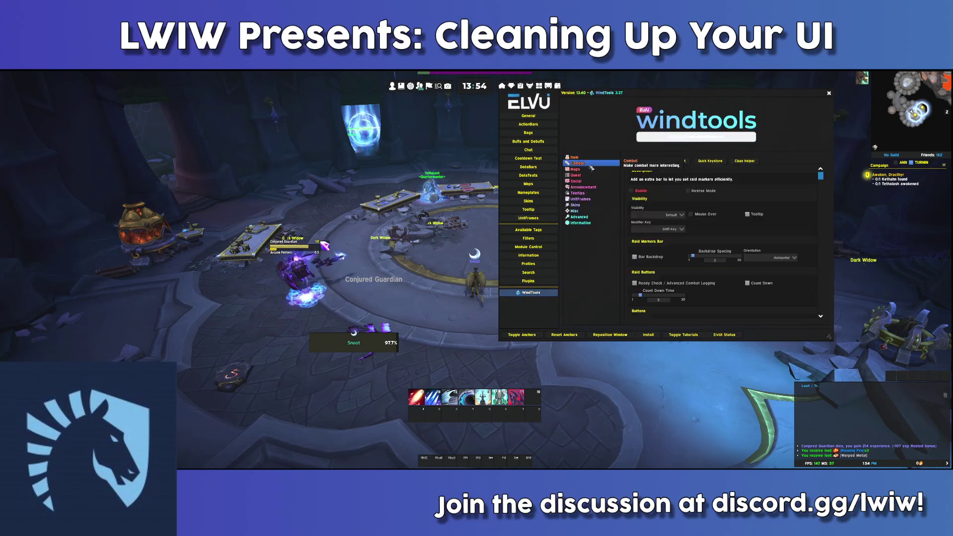
left_click(674, 160)
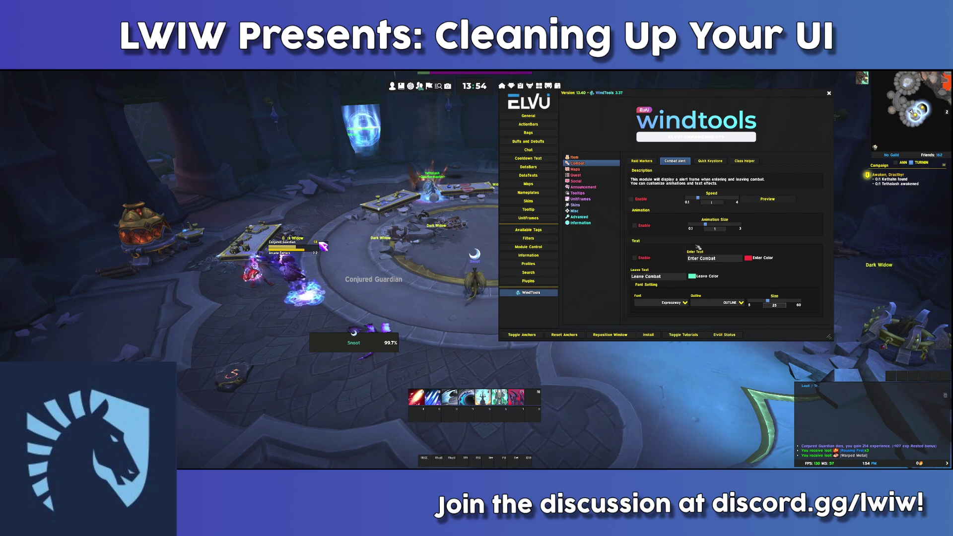
left_click(711, 161)
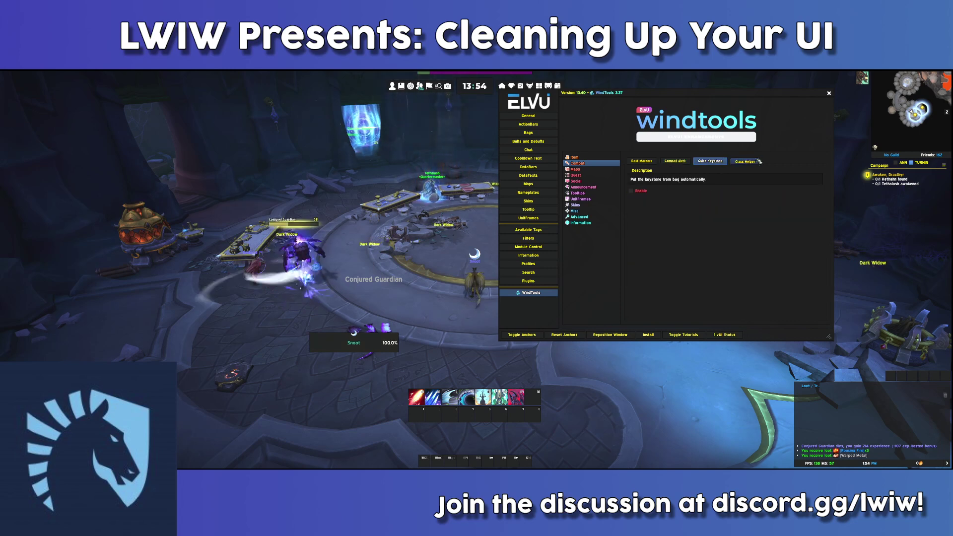
left_click(641, 161)
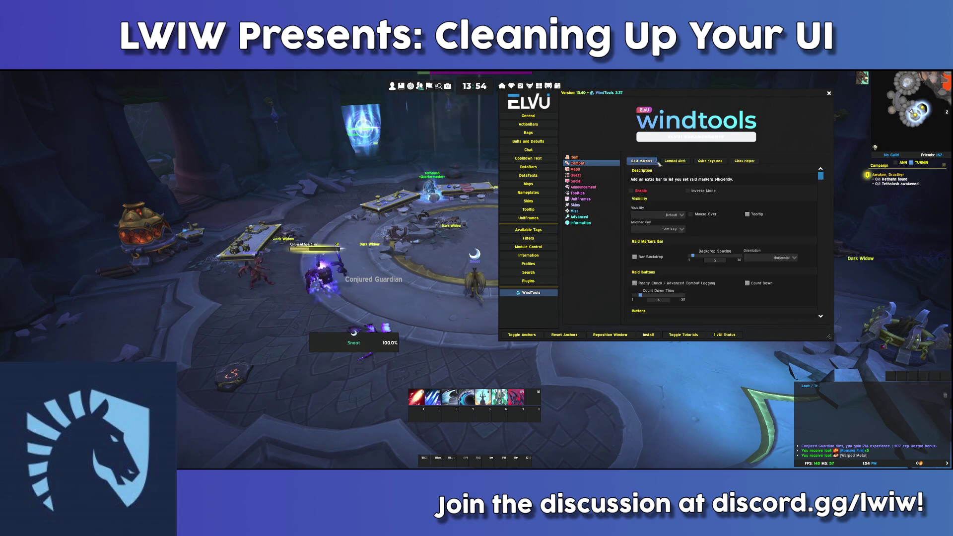
left_click(593, 157)
left_click(829, 94)
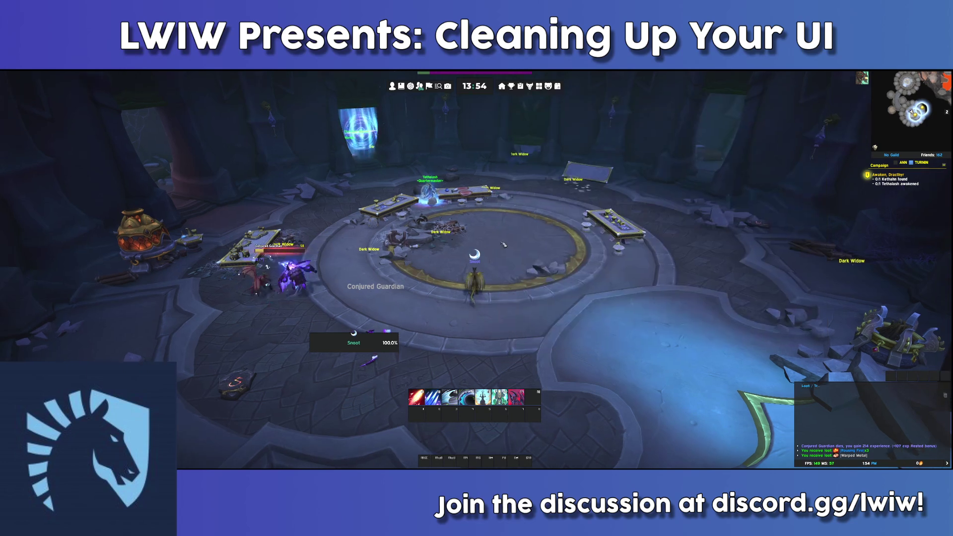
- Unlock the anchors and place the Player Buffs mover flush in the upper-left corner of the game screen
key("Escape")
left_click(483, 281)
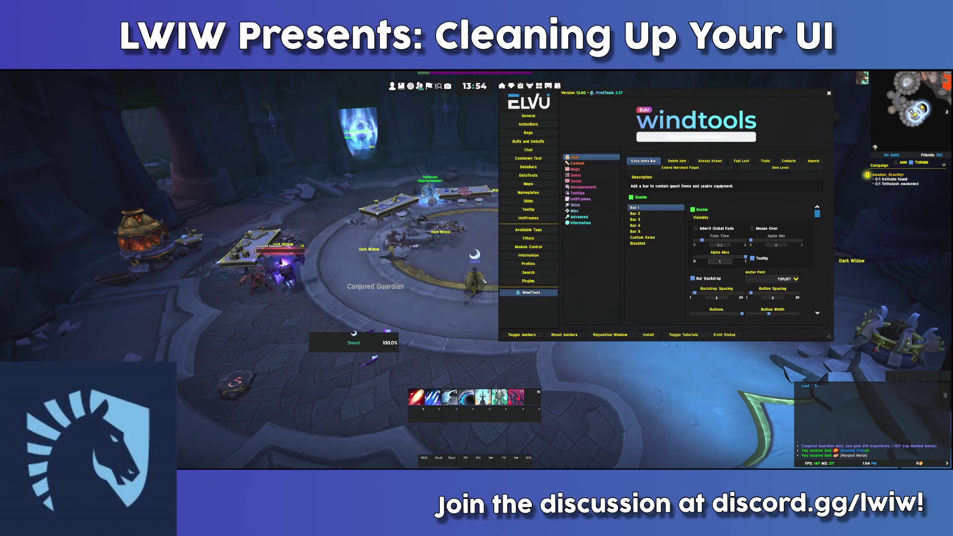
left_click(519, 334)
left_click(597, 342)
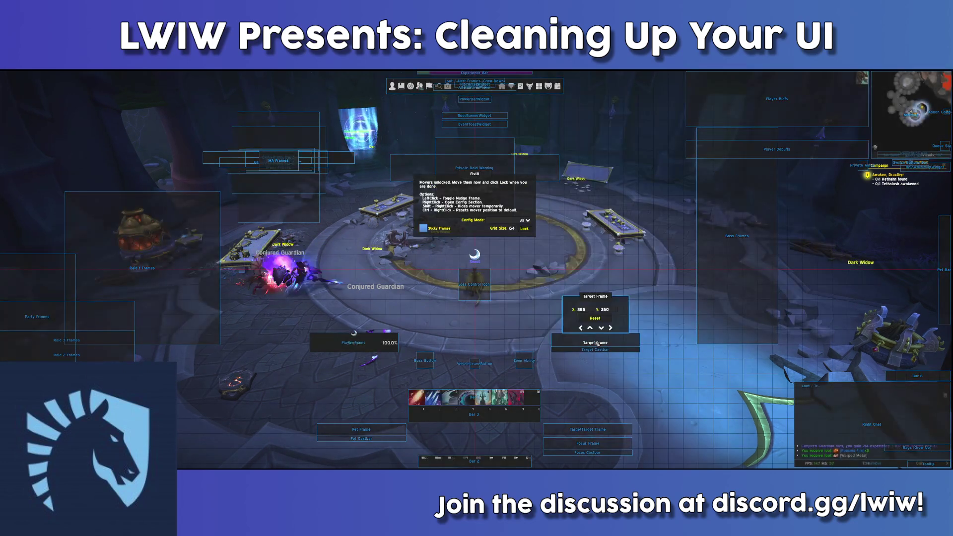
right_click(597, 342)
left_click_drag(632, 86, 690, 192)
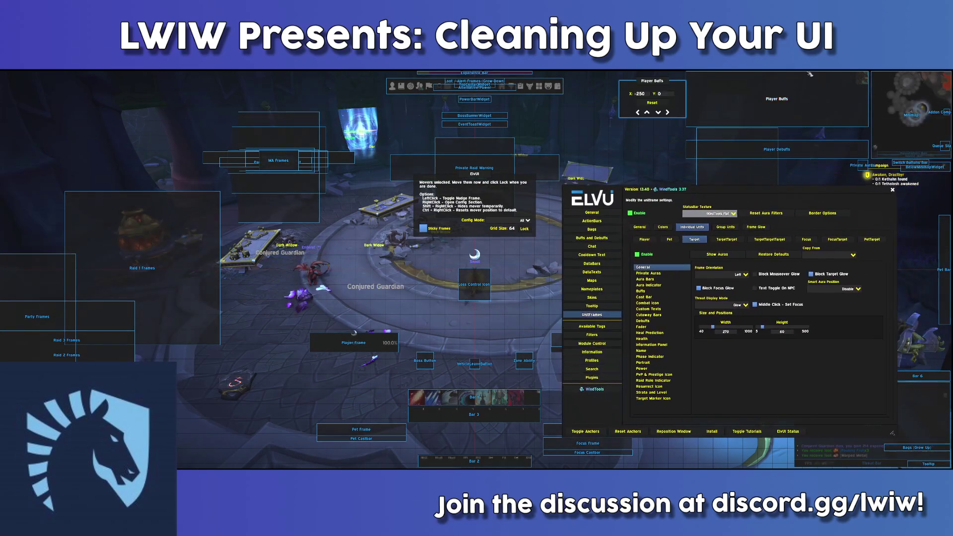
left_click_drag(742, 73, 56, 73)
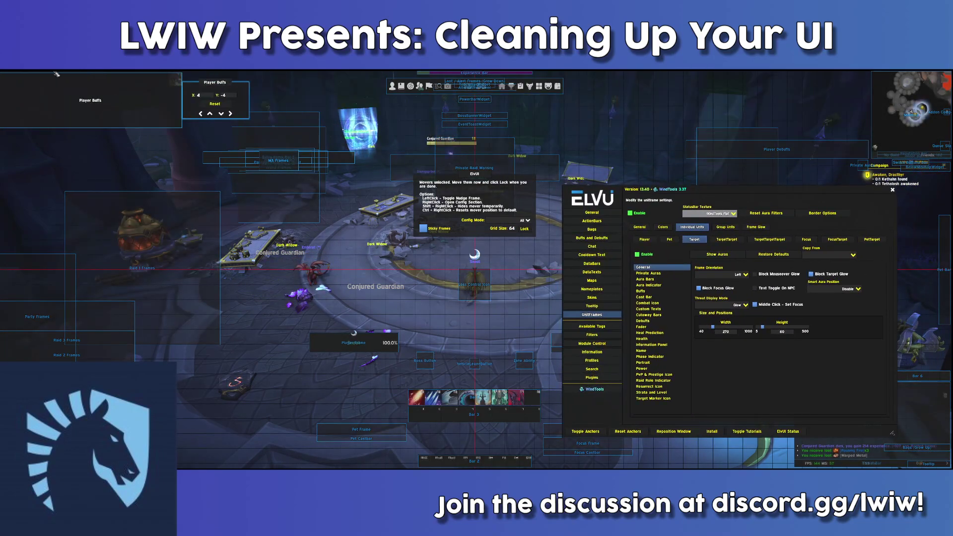
left_click(209, 96)
key("Return")
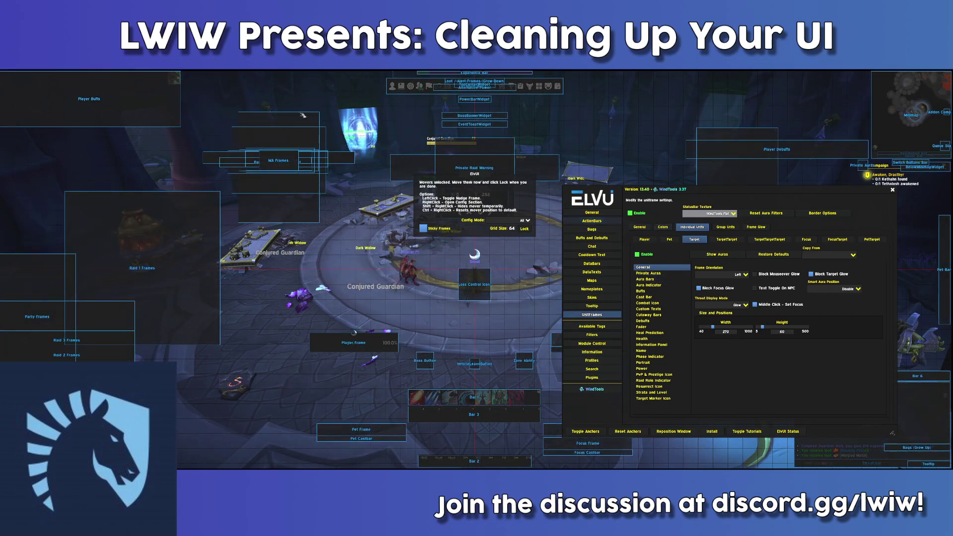
- Set the growth direction of the player buffs to Right and then Down
left_click(591, 238)
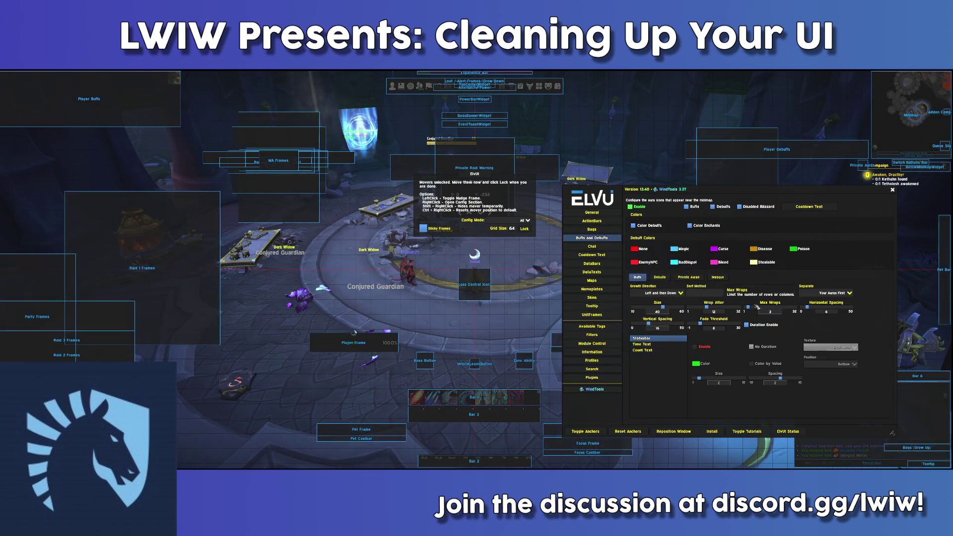
left_click(680, 293)
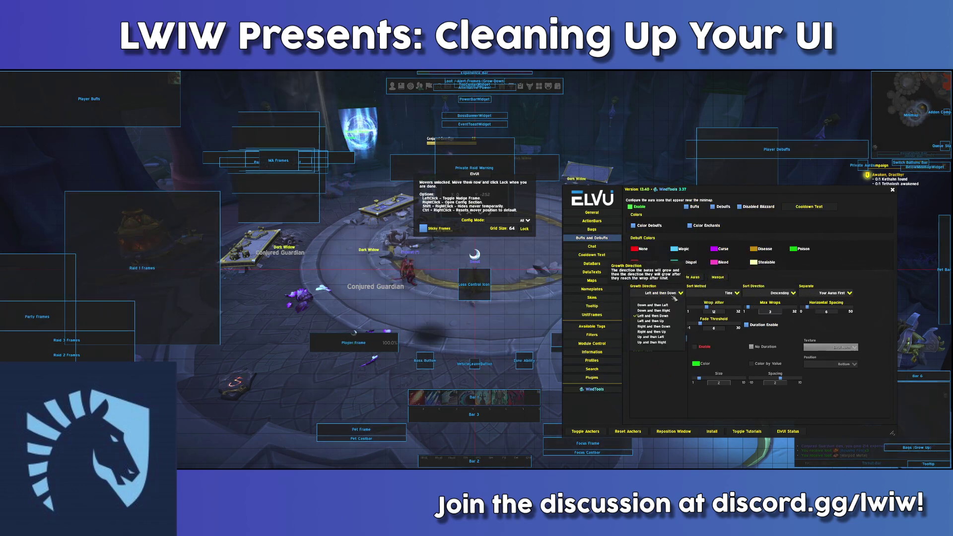
left_click(673, 327)
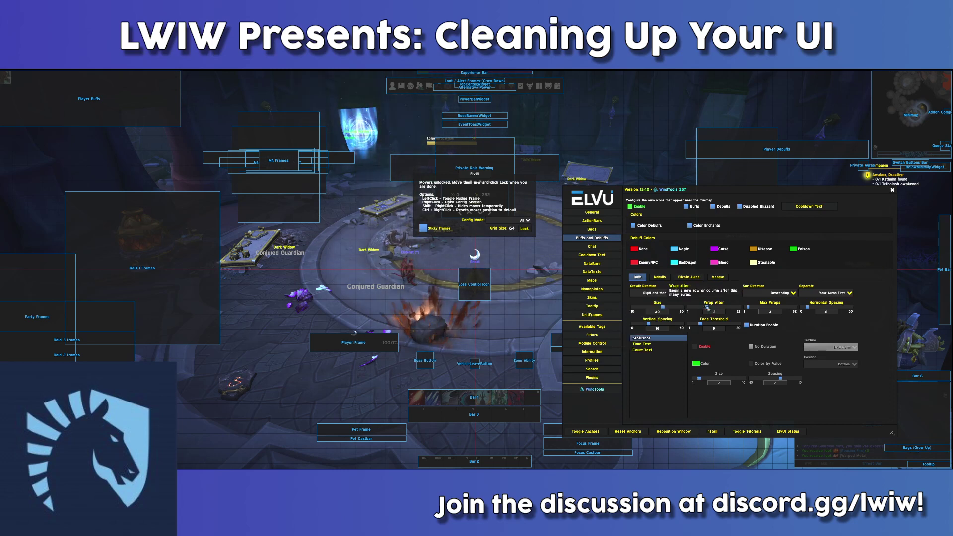
- Place the Player Debuffs mover along the screen's top edge beside the minimap, with a Y offset of 0
left_click_drag(704, 148, 670, 85)
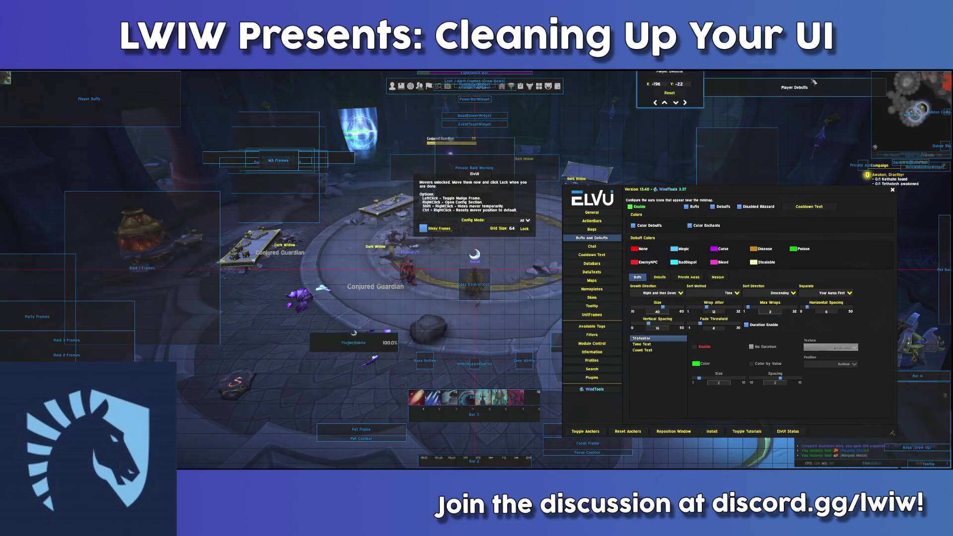
left_click(668, 85)
type("0")
key("Return")
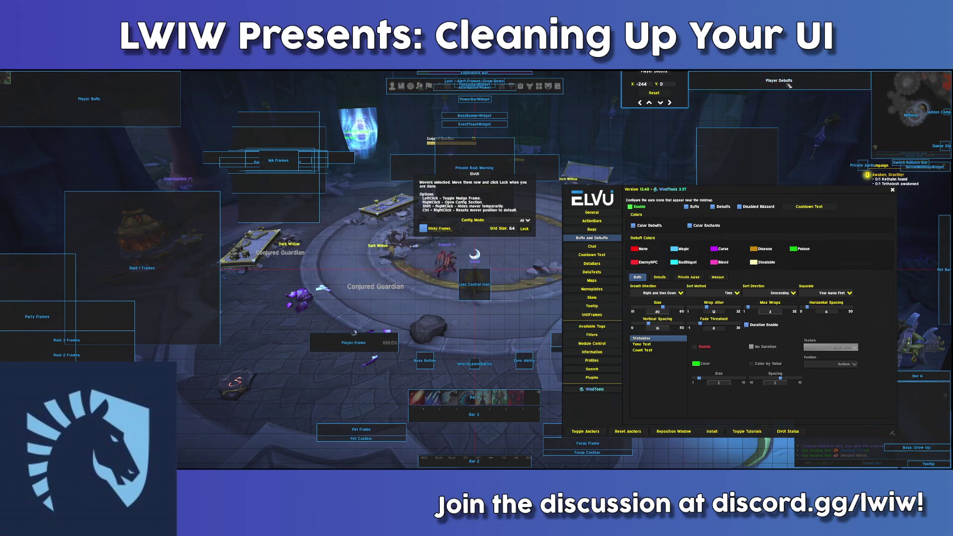
- Set Max Wraps for the player debuffs to 2 and lock the anchors again
left_click(660, 277)
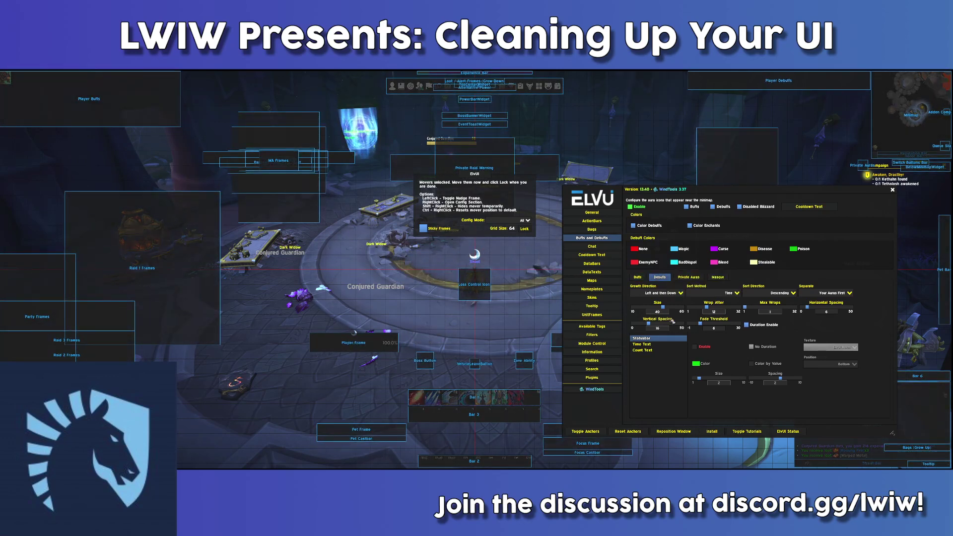
left_click_drag(749, 310, 751, 311)
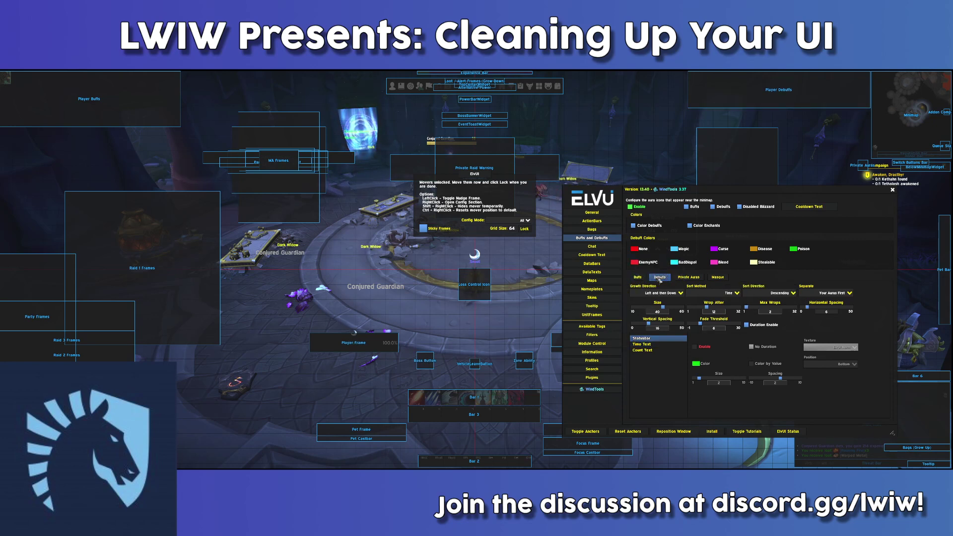
left_click(868, 191)
left_click(525, 230)
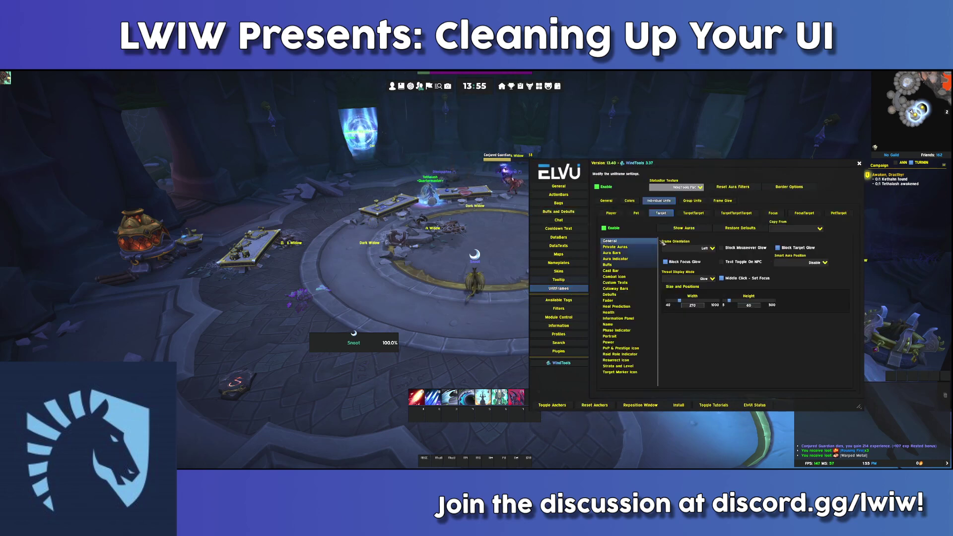
- Enable Custom Backdrop in the unit frames' health color settings
left_click(629, 201)
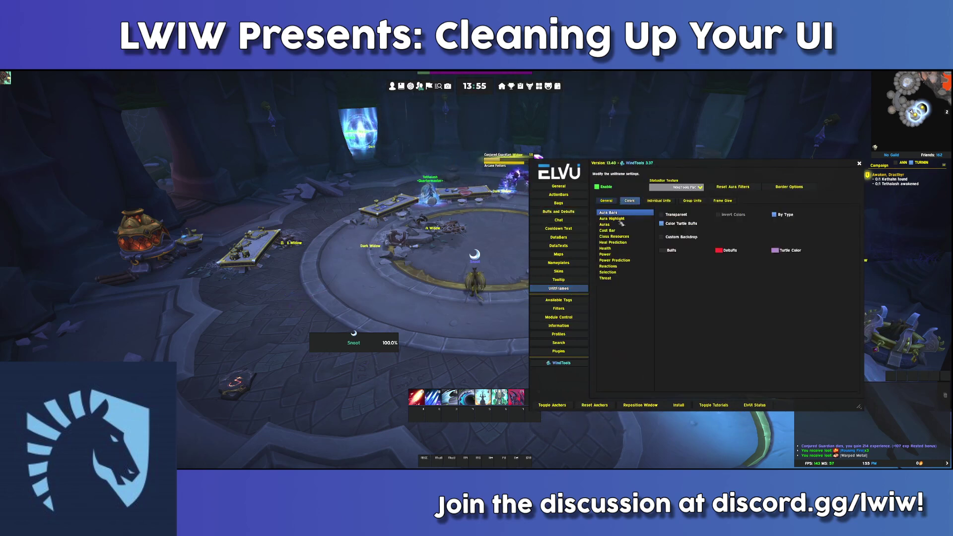
left_click(620, 249)
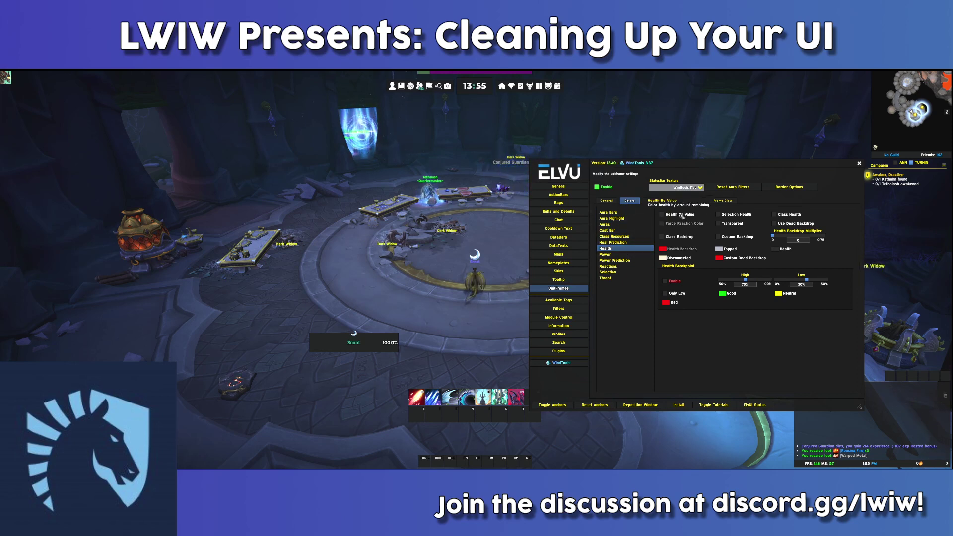
left_click(734, 237)
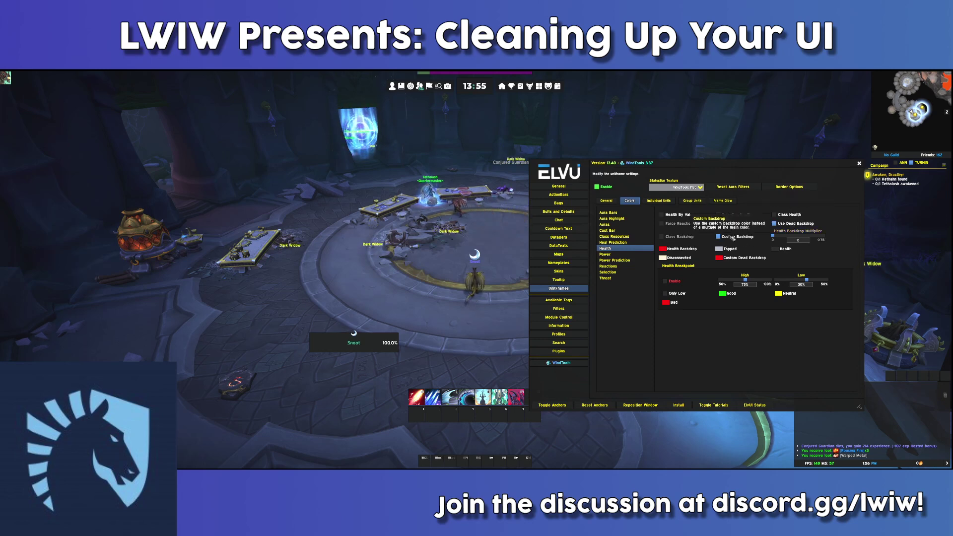
- Set the unit frames' health color to dark grey 2a2a2a and open the Health Backdrop color for editing
left_click(783, 250)
left_click(480, 276)
left_click_drag(478, 274, 478, 276)
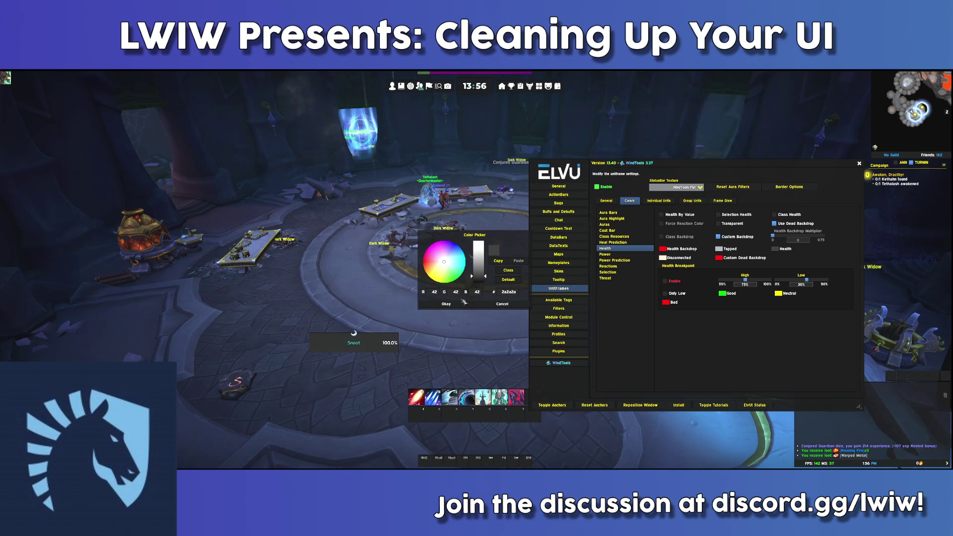
left_click(477, 249)
left_click(422, 262)
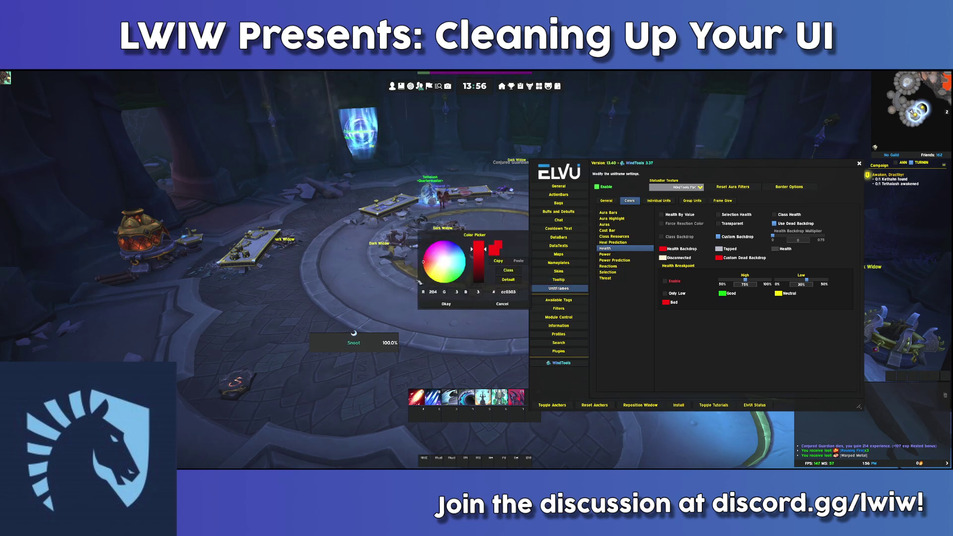
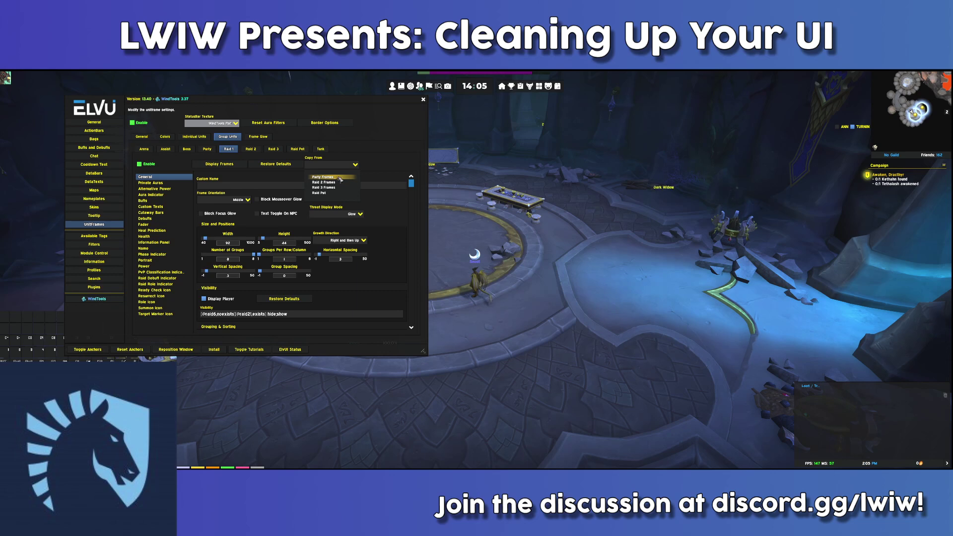
- Copy the Party Frames settings to the Raid 1 frames and preview the result by displaying and hiding the frames
left_click(333, 177)
left_click(453, 274)
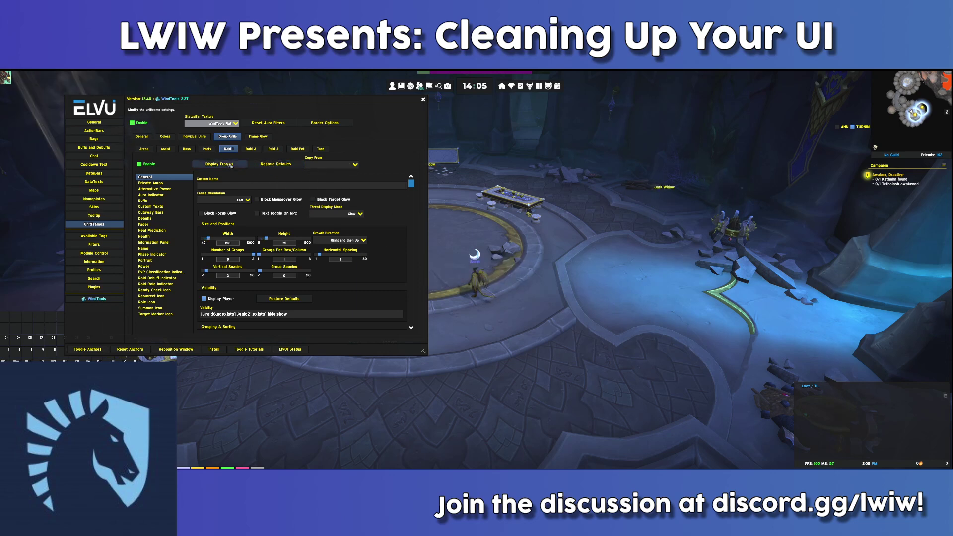
left_click(219, 164)
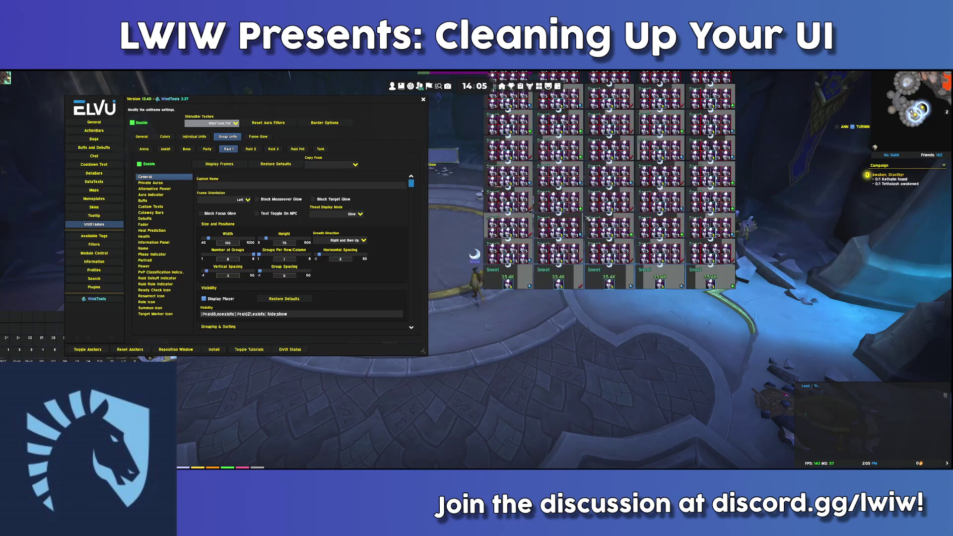
left_click(232, 164)
- Display the party frames from their mover's settings, lock the anchors again and move the settings window clear of the preview
left_click_drag(263, 114, 205, 103)
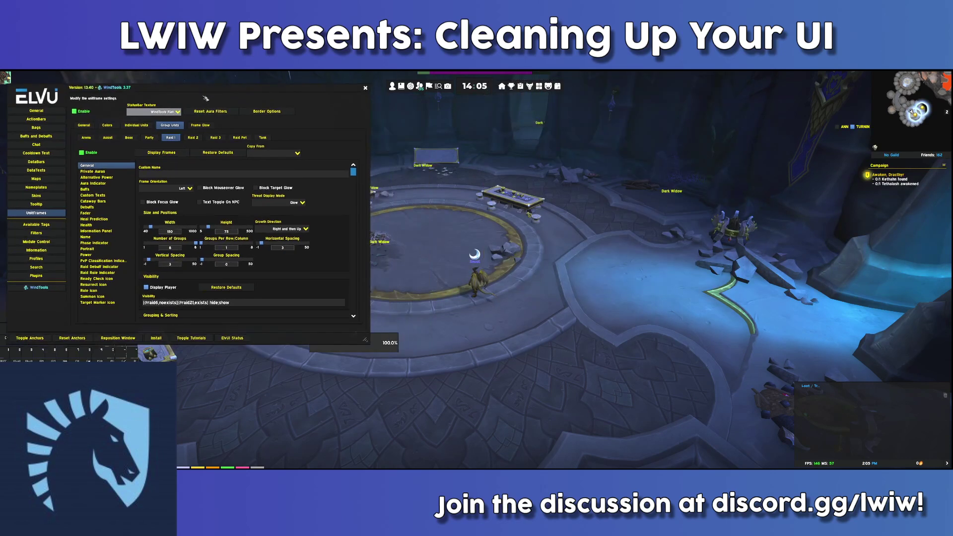
left_click(149, 138)
left_click(96, 177)
left_click(33, 338)
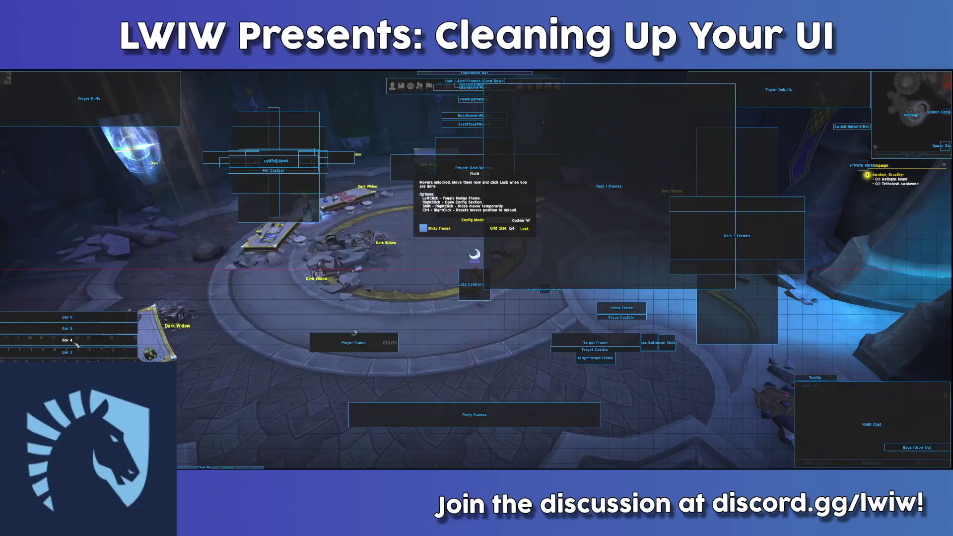
right_click(477, 419)
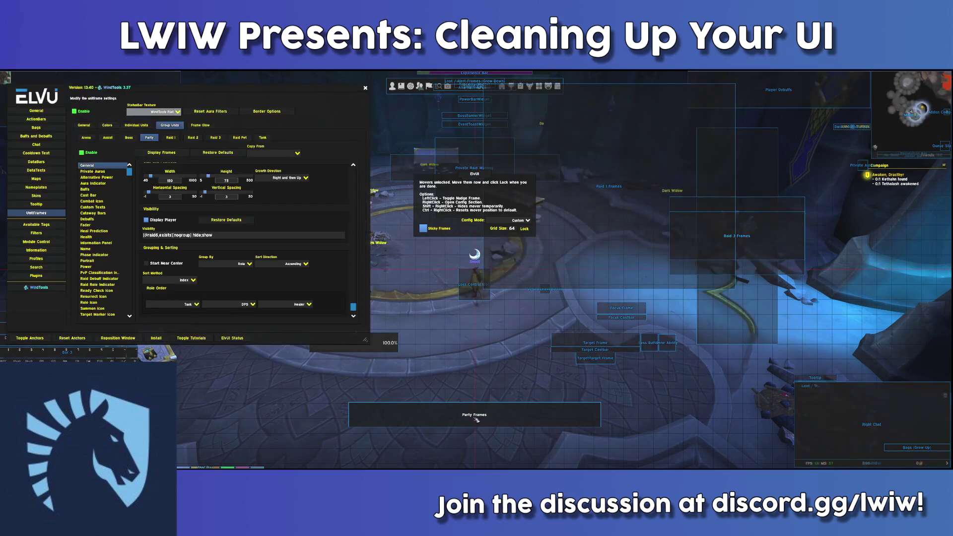
left_click(169, 153)
left_click(525, 229)
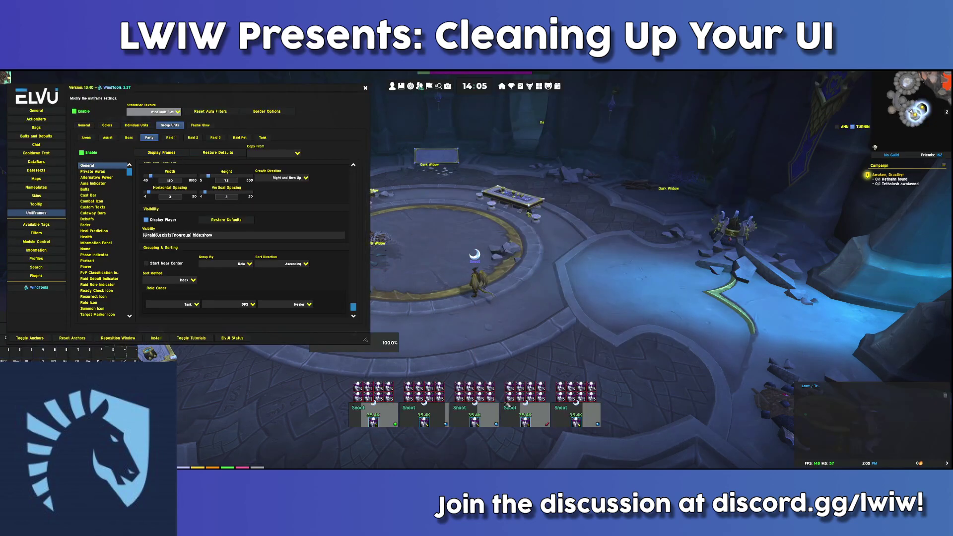
left_click_drag(218, 94, 808, 113)
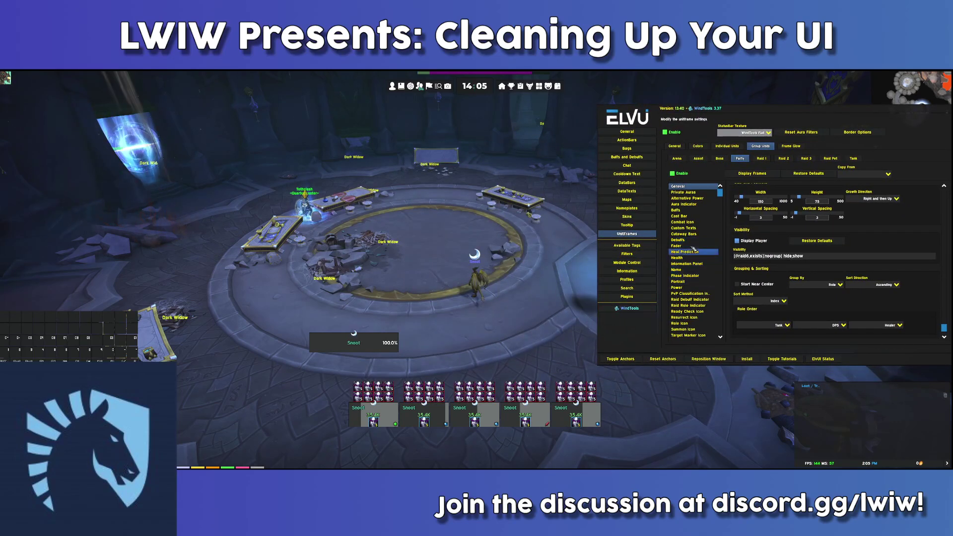
- View the party frames' Fader options and open the aura configuration of their Aura Indicator
left_click(676, 246)
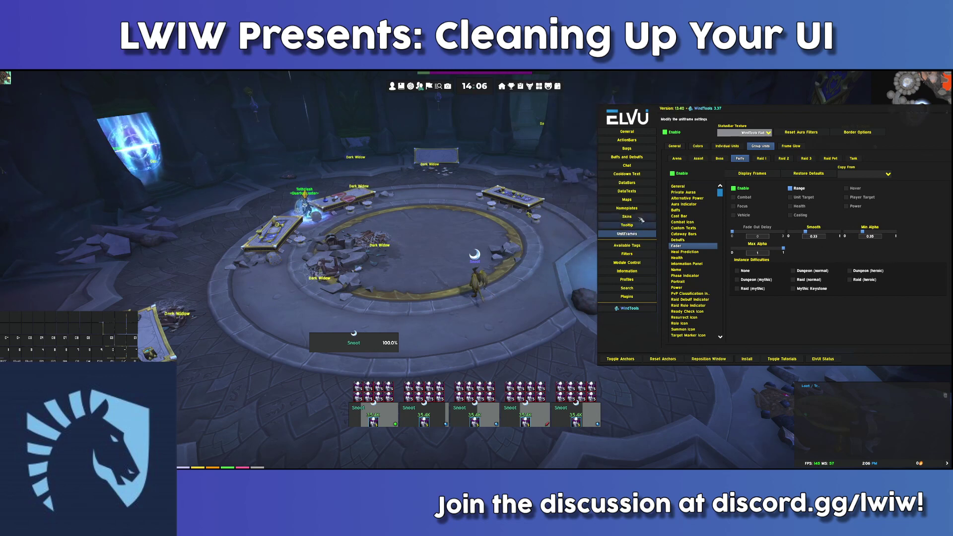
left_click(697, 204)
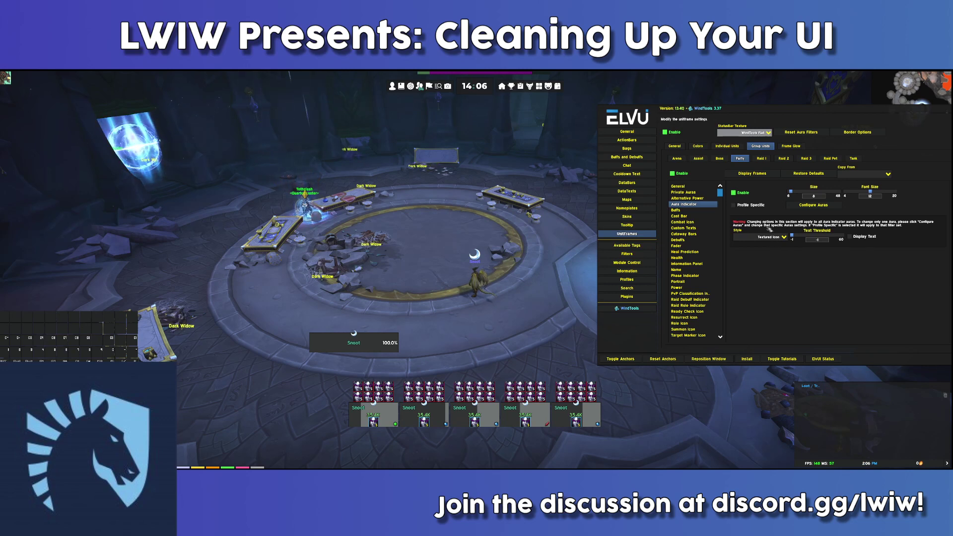
left_click(818, 205)
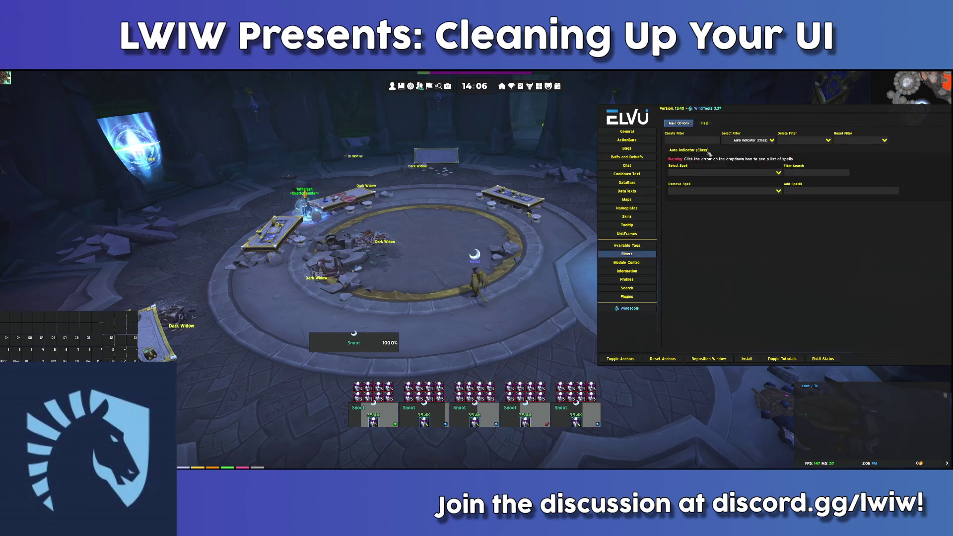
- Examine the class aura indicator settings of Blistering Scales and Dream Breath
left_click(750, 174)
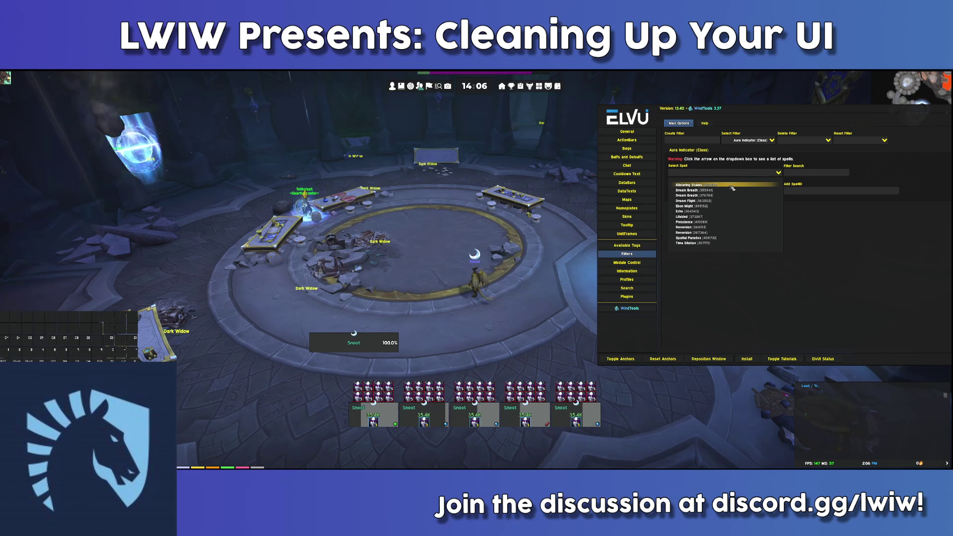
left_click(718, 185)
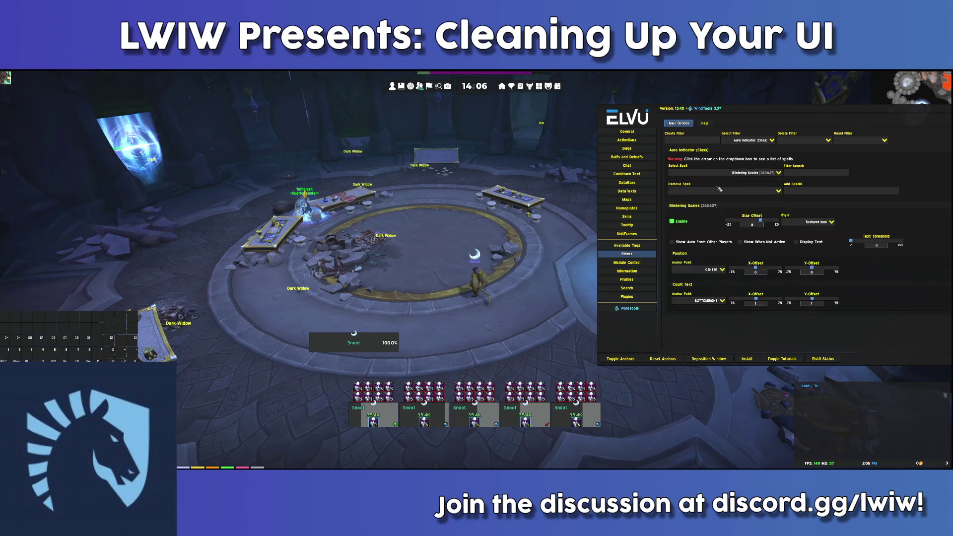
left_click(764, 172)
left_click(729, 198)
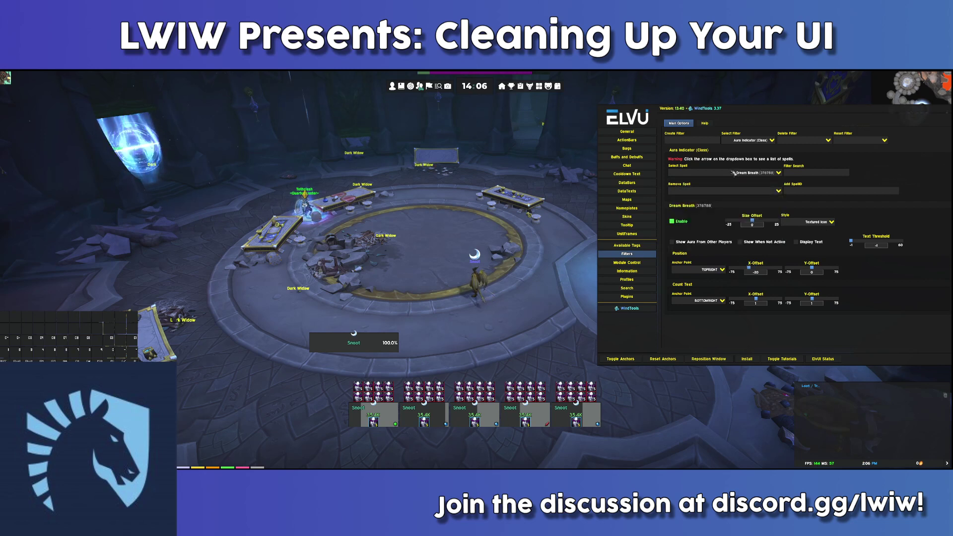
- Select the Lifebind aura and turn on Show When Not Active to preview its indicator on the party frames
left_click(733, 173)
left_click(767, 225)
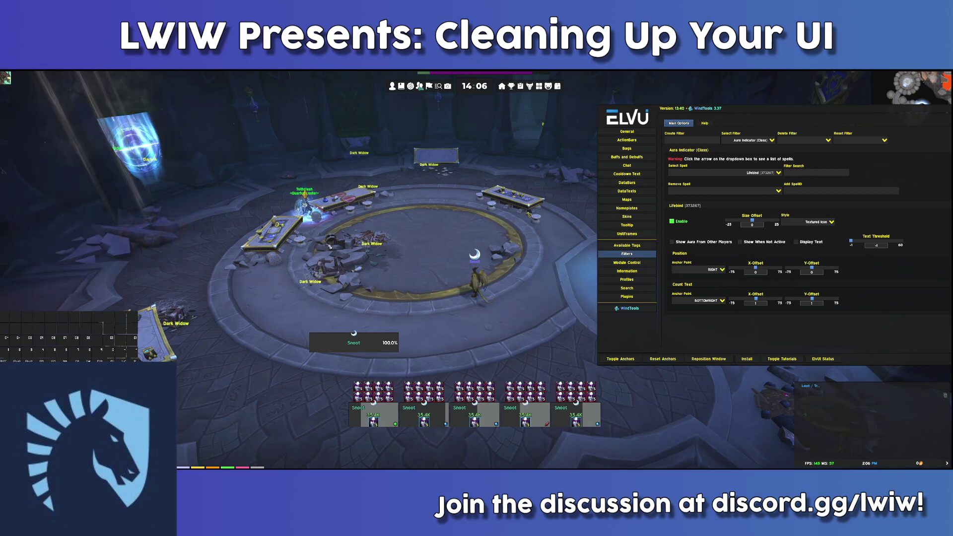
key("w")
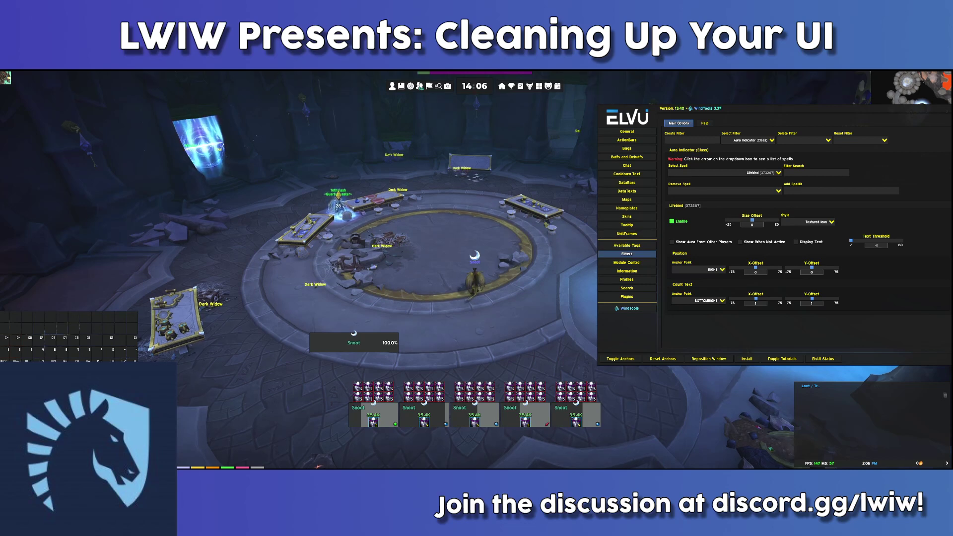
key("w")
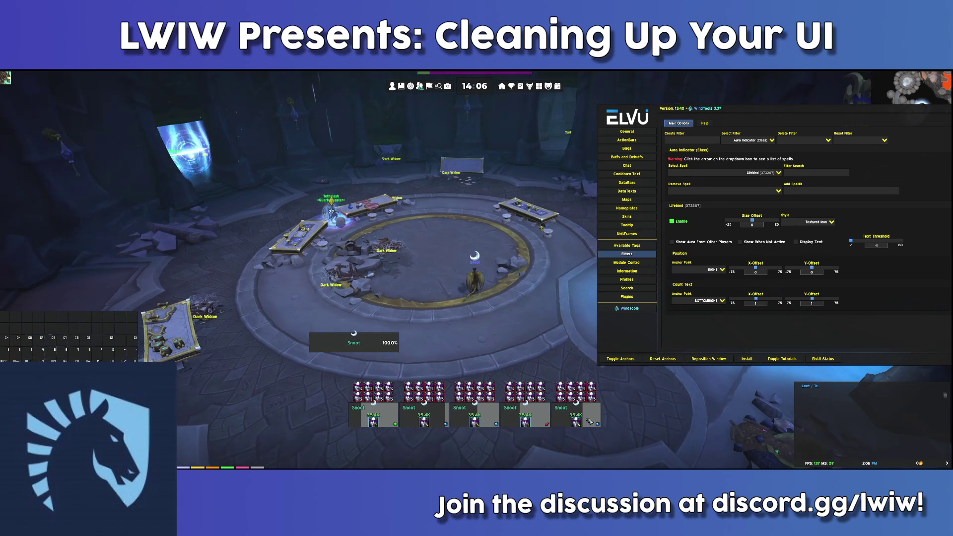
key("w")
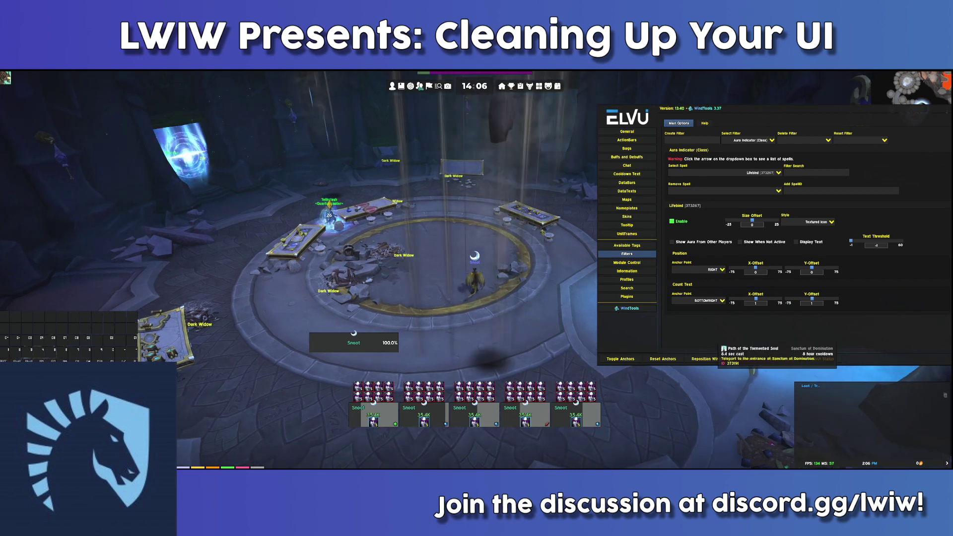
left_click(756, 242)
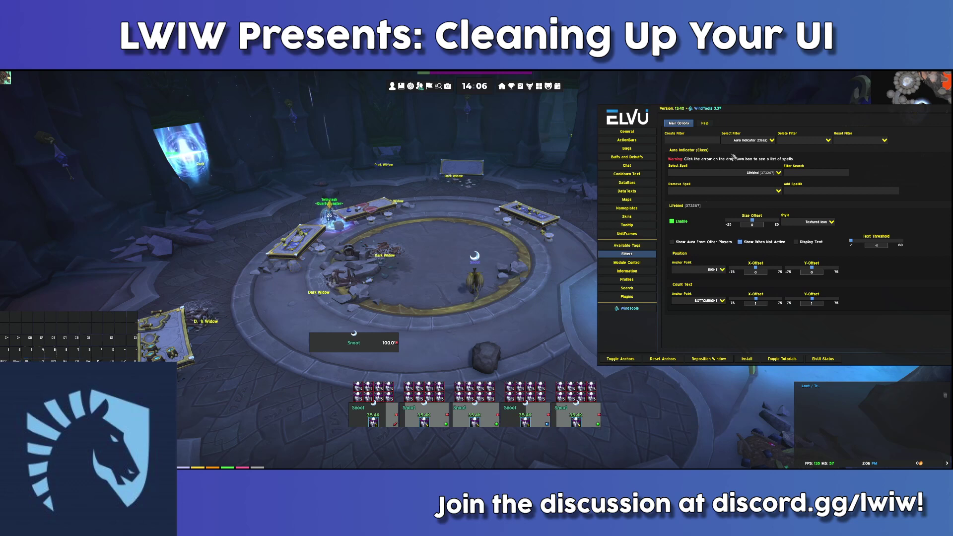
- Go through Reversion to the Prescience aura and turn on Show When Not Active to preview its indicator
left_click(778, 173)
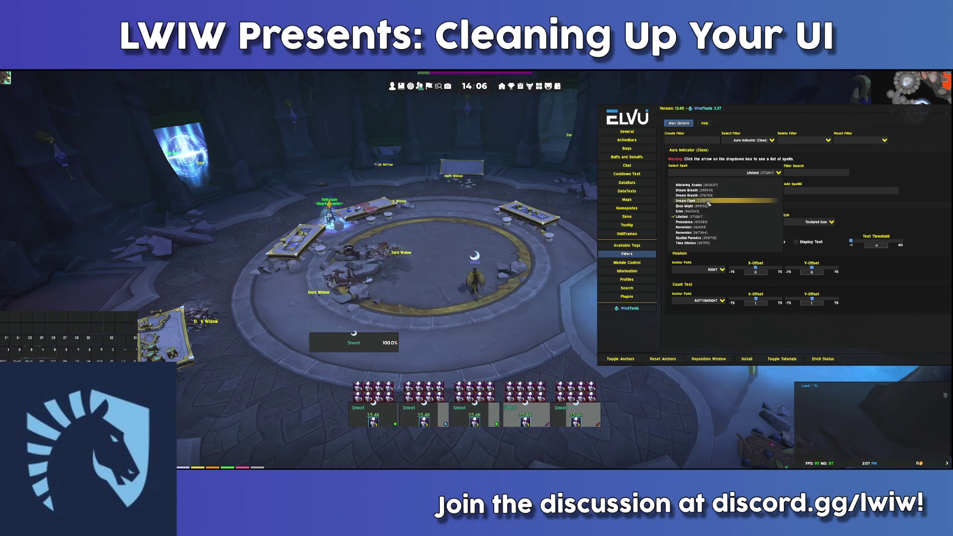
left_click(714, 228)
left_click(777, 173)
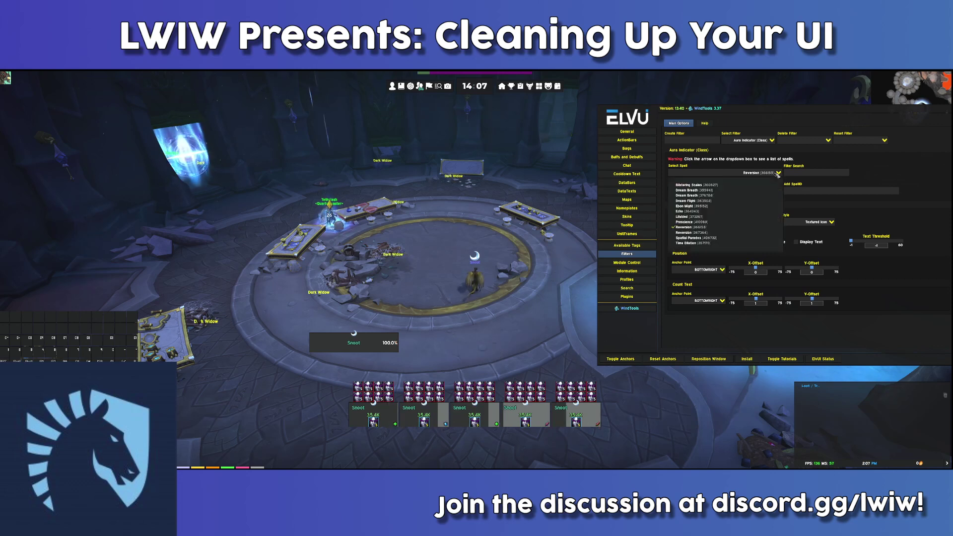
left_click(719, 222)
left_click(753, 244)
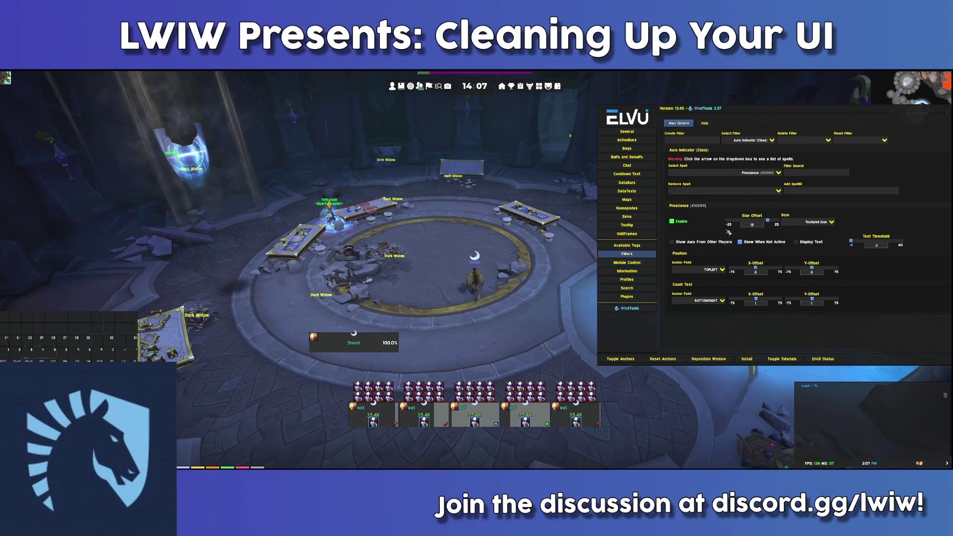
- Select the Blistering Scales aura, set its Size Offset to 14 and turn off Show When Not Active
left_click(777, 172)
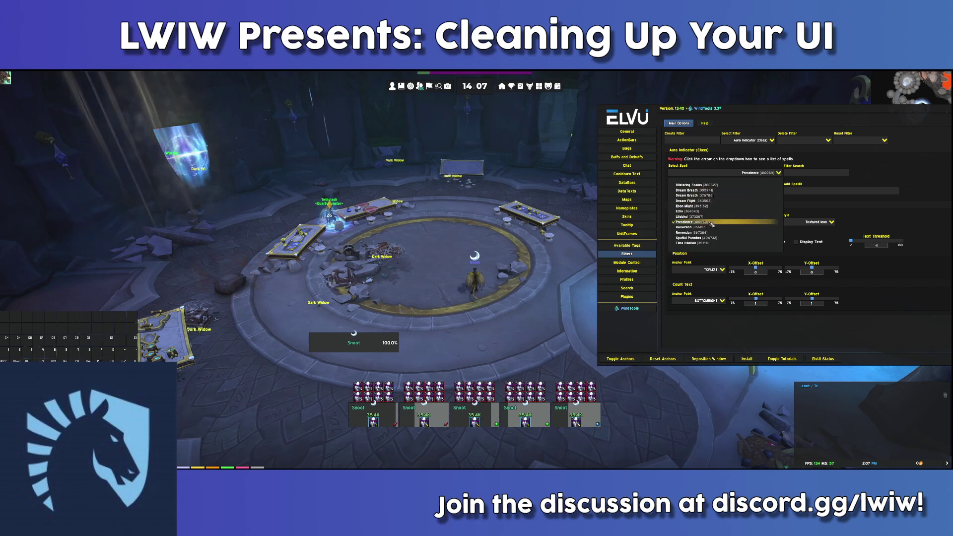
left_click(699, 184)
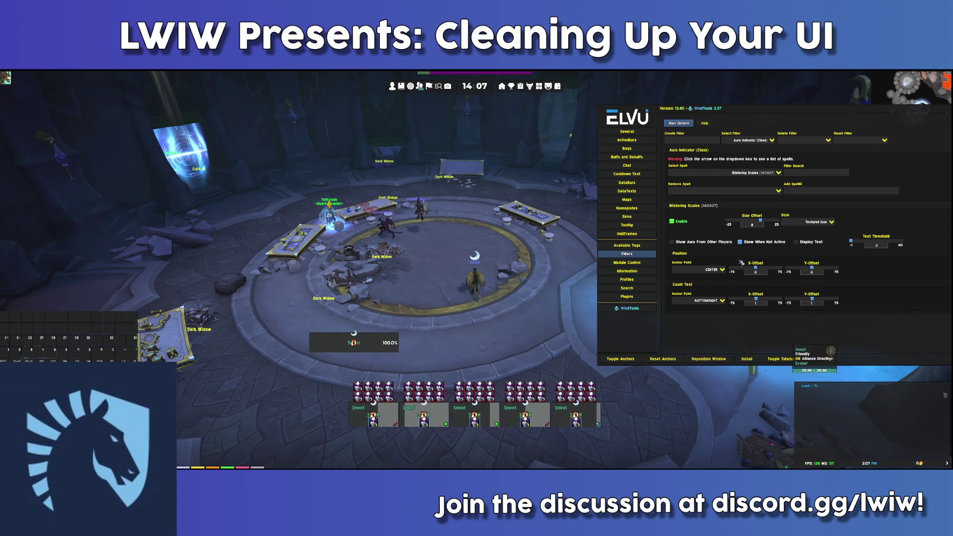
left_click(755, 175)
left_click(765, 174)
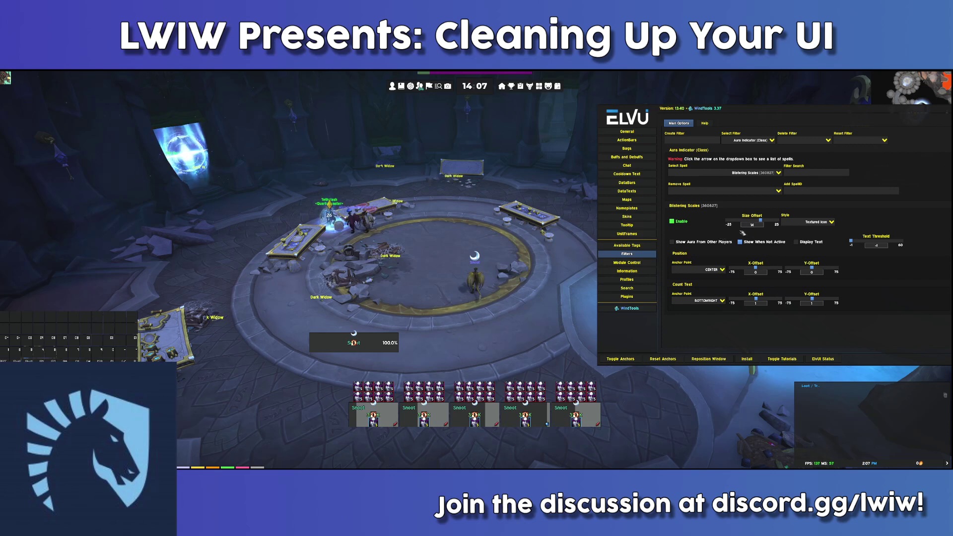
key("Return")
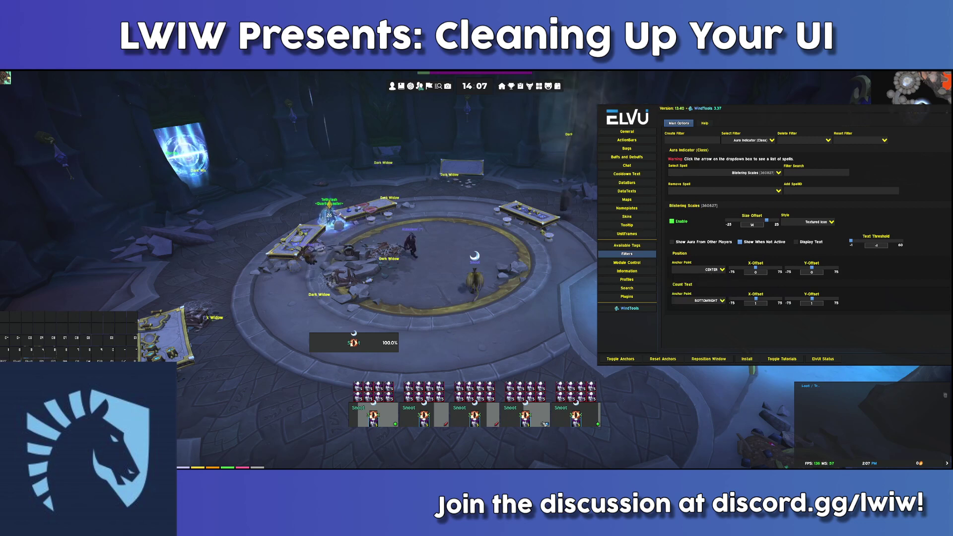
left_click(747, 242)
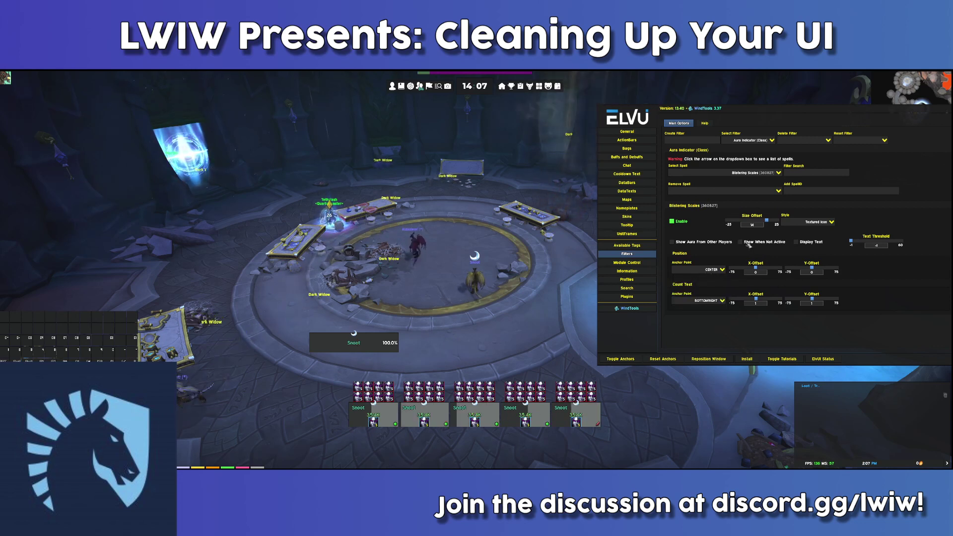
- Look up Blessing of the Bronze in the spellbook and add its spell ID 364342 to the Aura Indicator (Class) filter
left_click(770, 173)
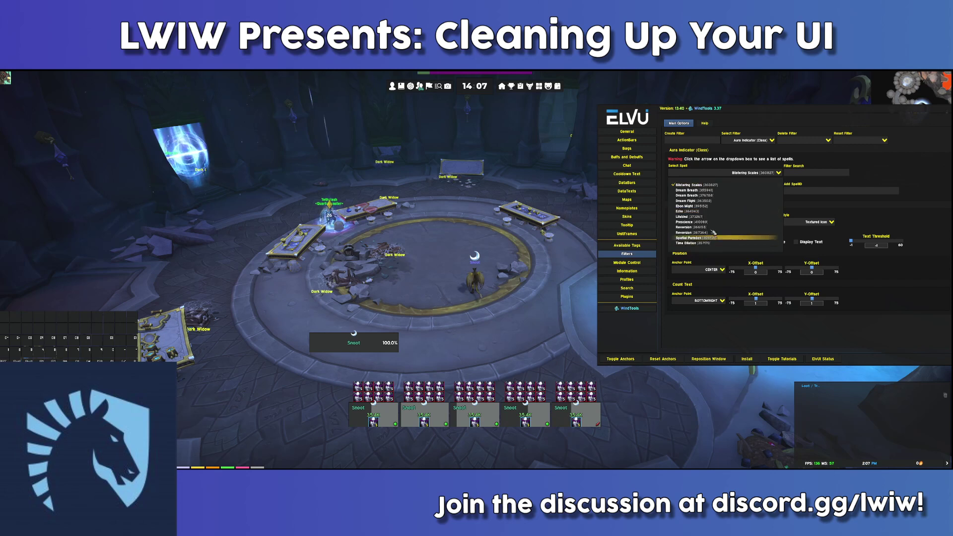
left_click(773, 172)
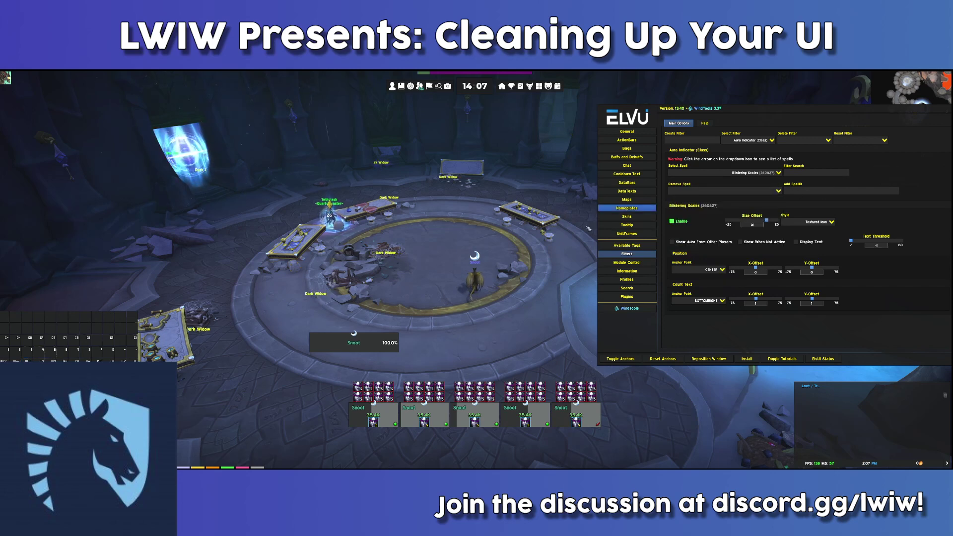
key("p")
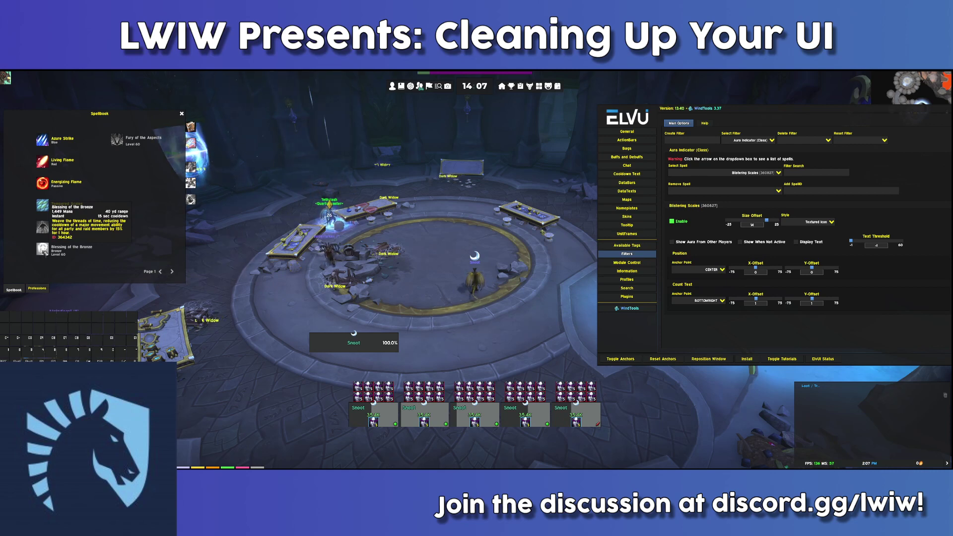
left_click(821, 192)
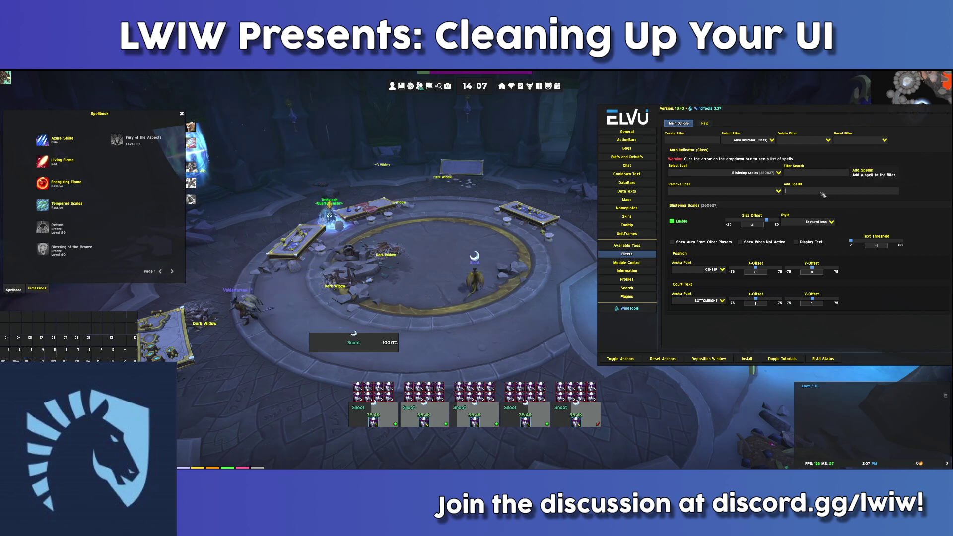
type("364342")
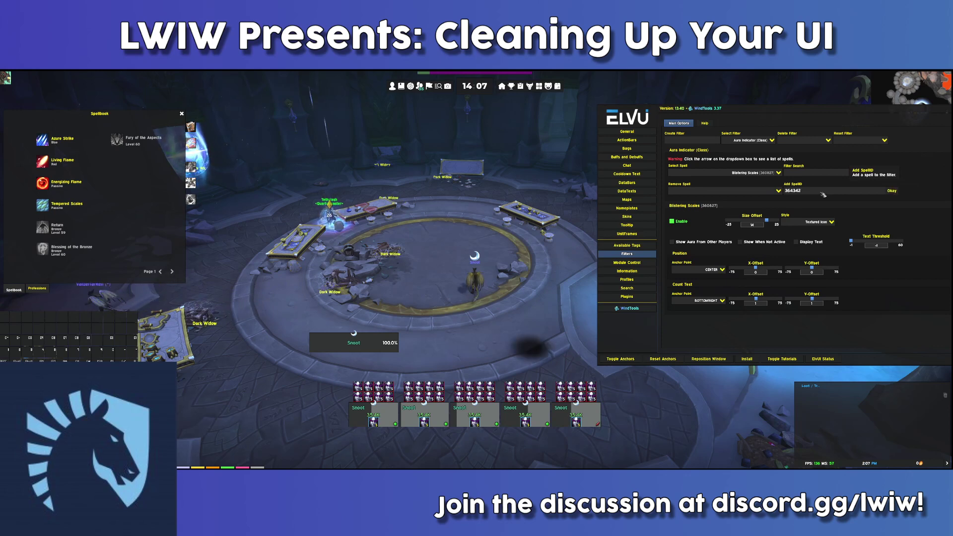
key("Return")
- Preview Blessing of the Bronze with Show When Not Active, and set its Style to Textured Icon and Size Offset to 25
left_click(777, 173)
left_click(777, 173)
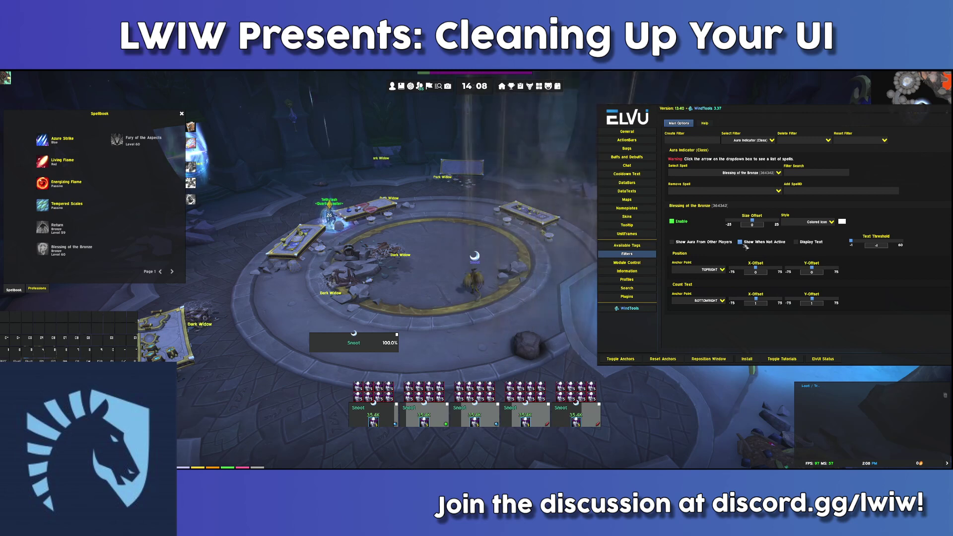
left_click(828, 224)
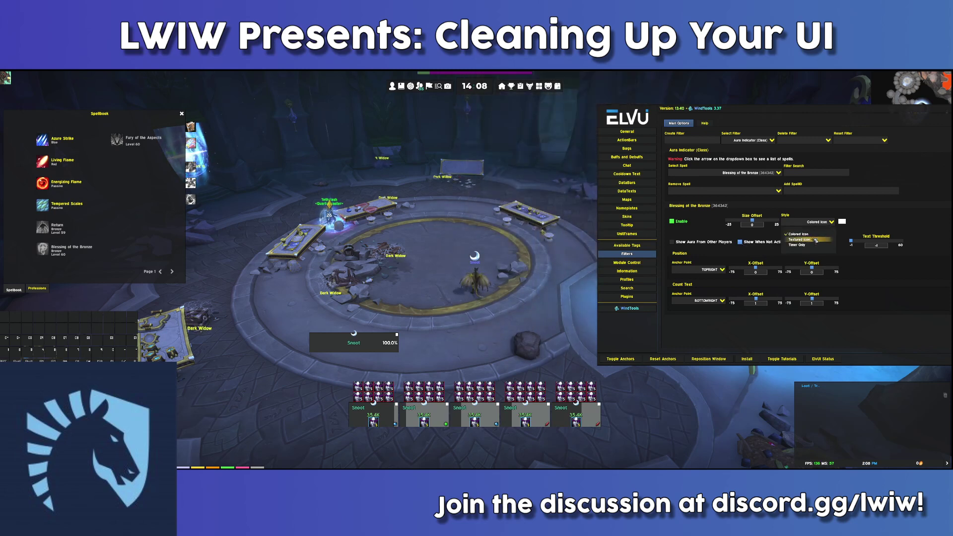
left_click(814, 241)
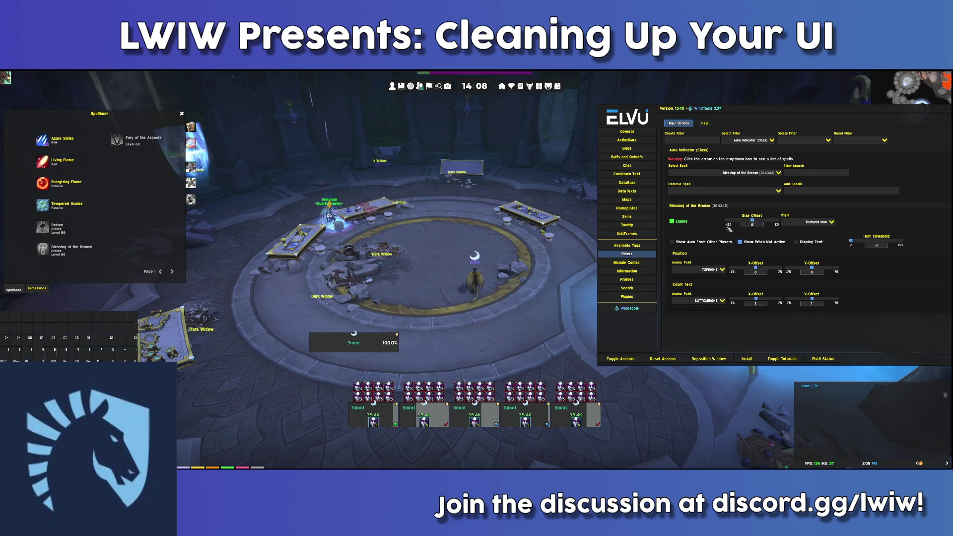
type("25")
key("Return")
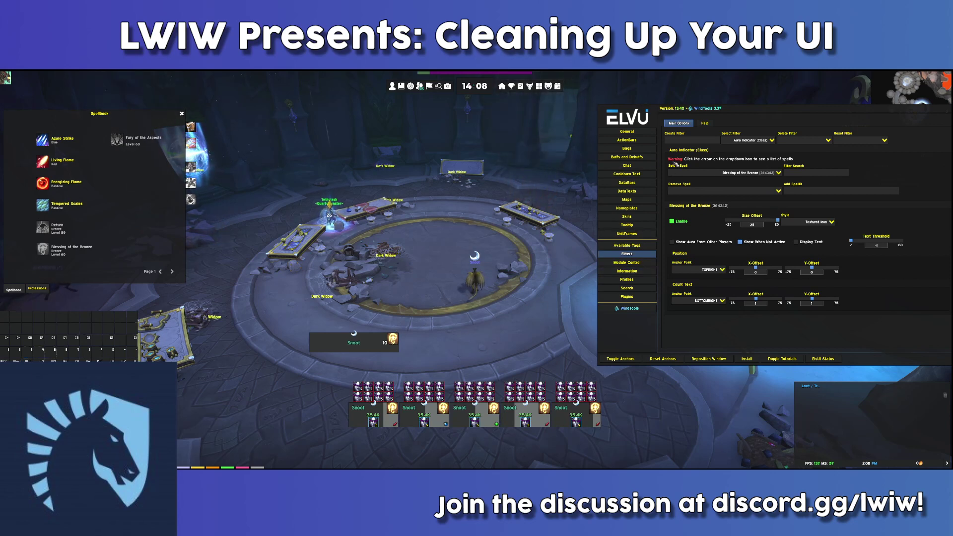
- Close the settings, target the player character and move around the room to check the unit frames in play
key("Escape")
left_click(397, 334)
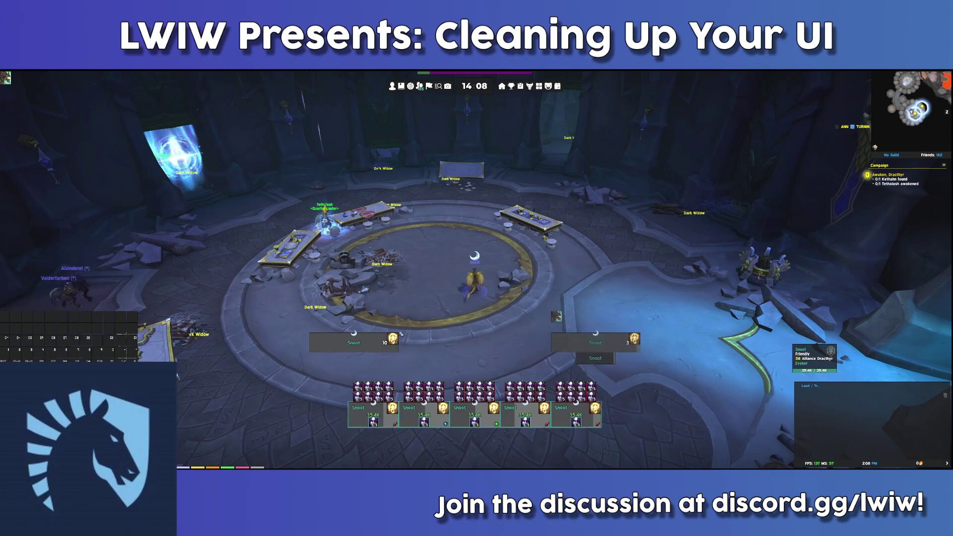
key("w")
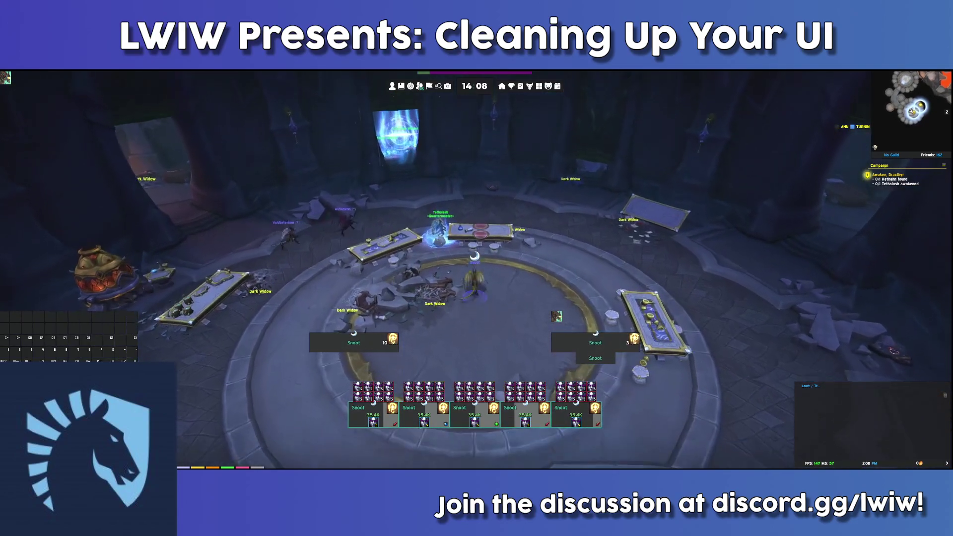
key("w")
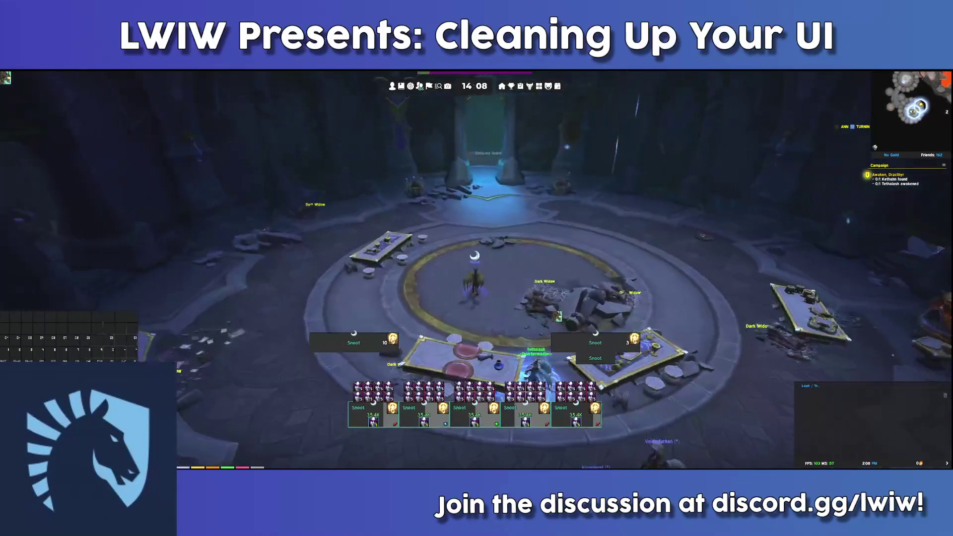
left_click_drag(474, 288, 571, 285)
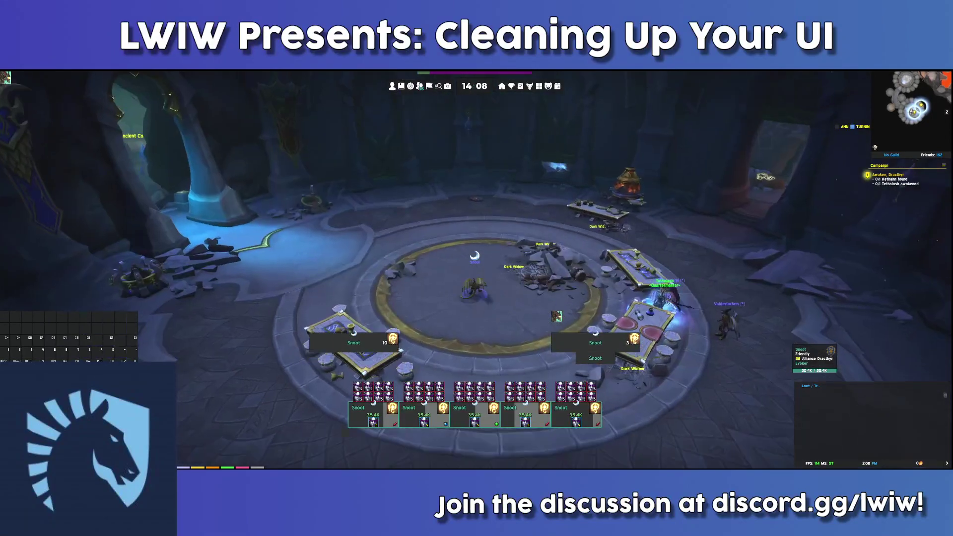
key("w")
key("space")
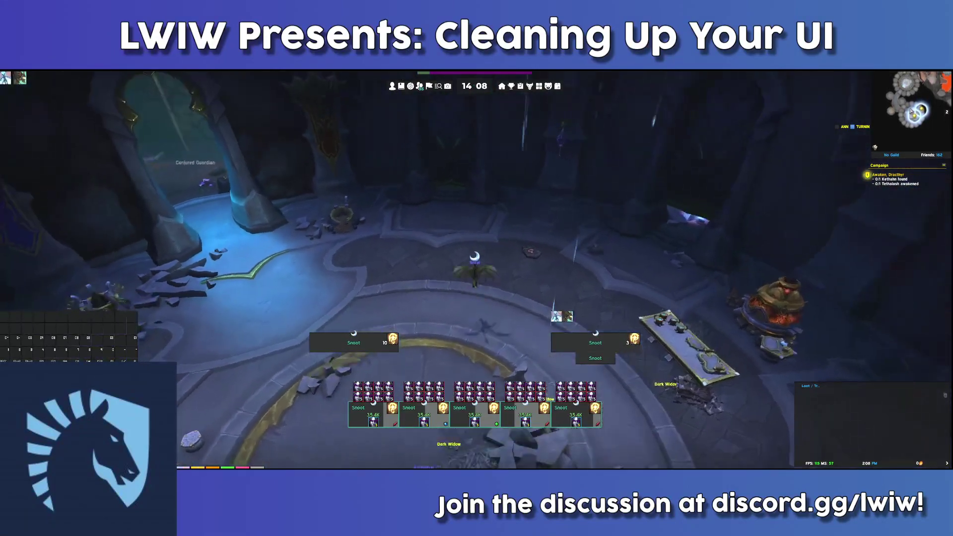
key("a")
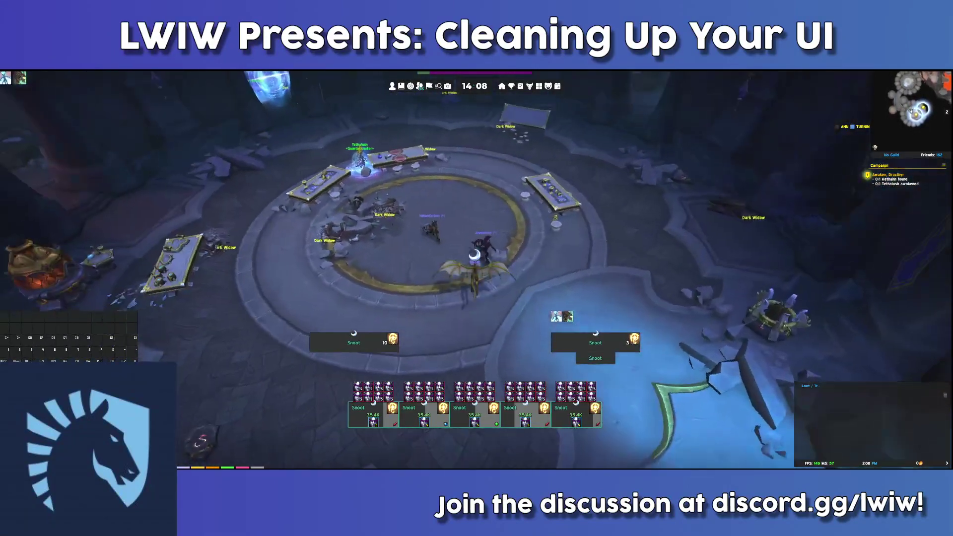
key("w")
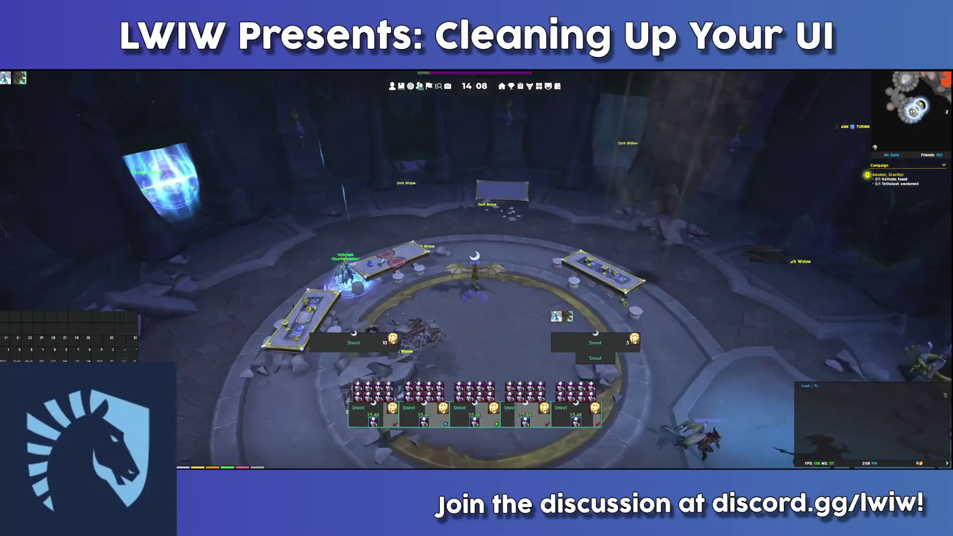
key("a")
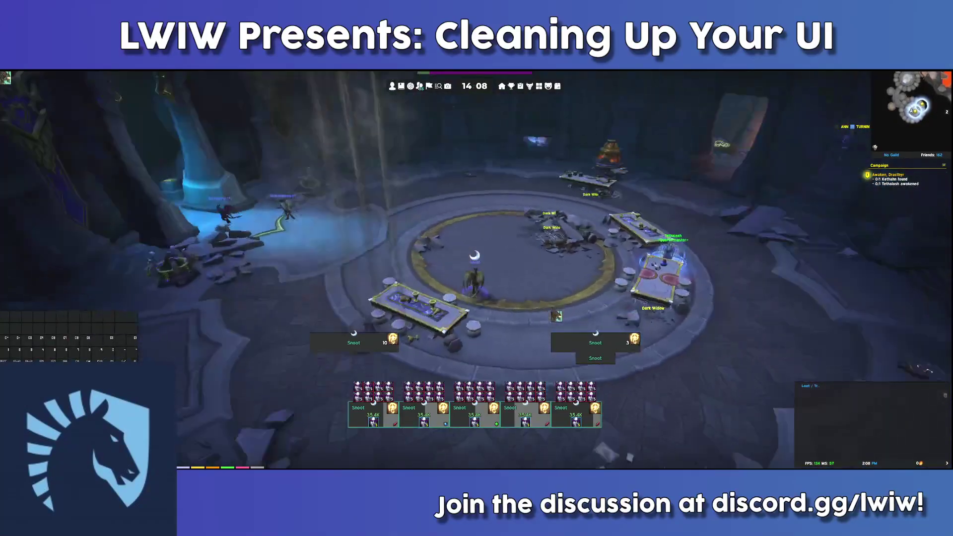
key("w")
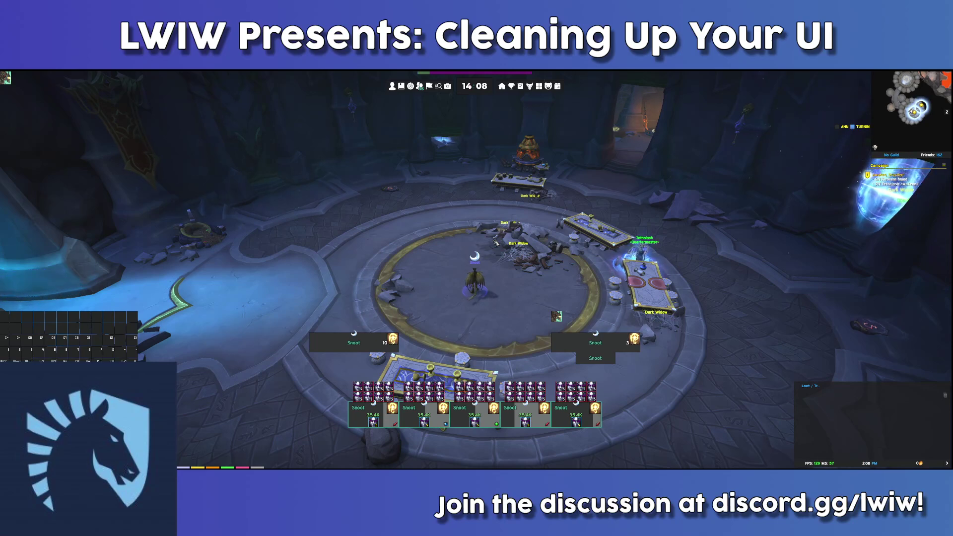
- Reopen the ElvUI settings and go through the party unit frame options from General to Heal Prediction
key("Escape")
left_click(489, 281)
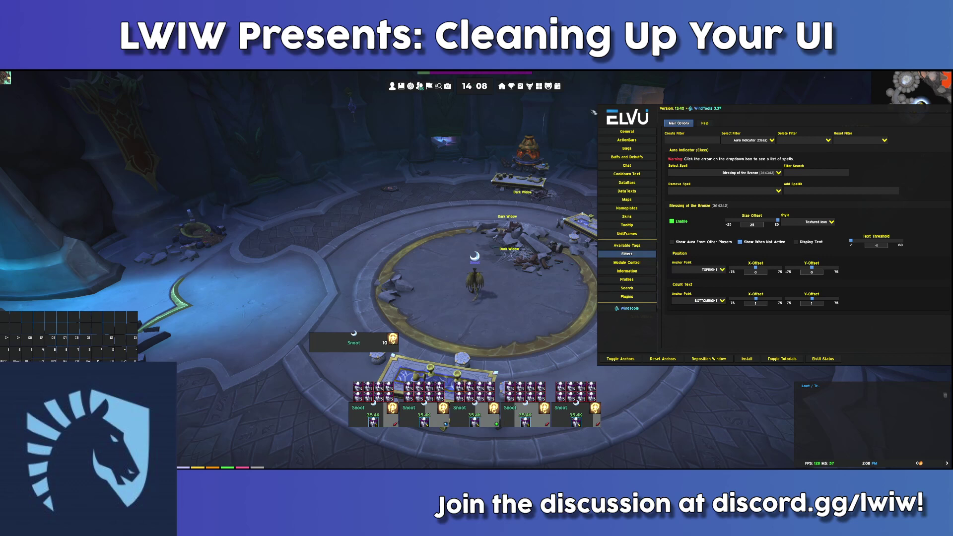
left_click(627, 233)
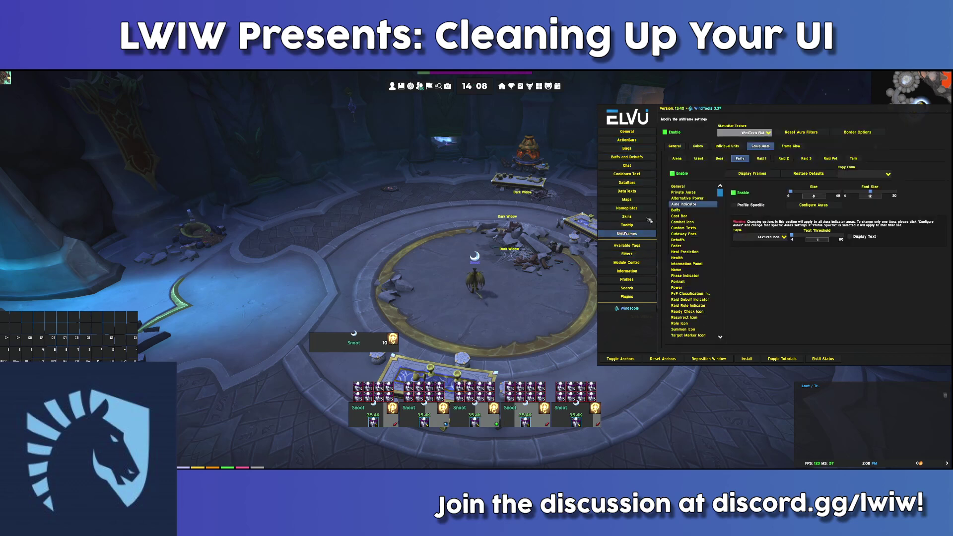
left_click(692, 189)
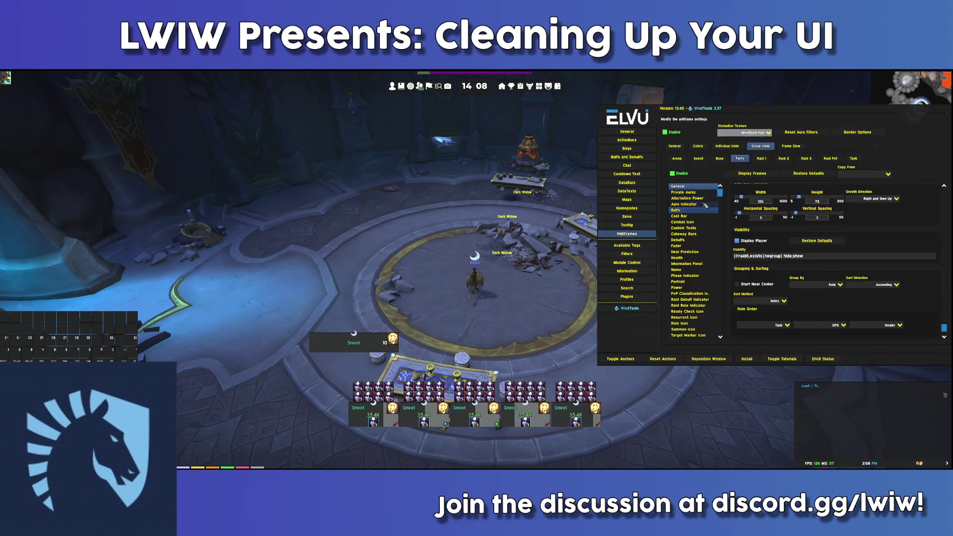
left_click(705, 204)
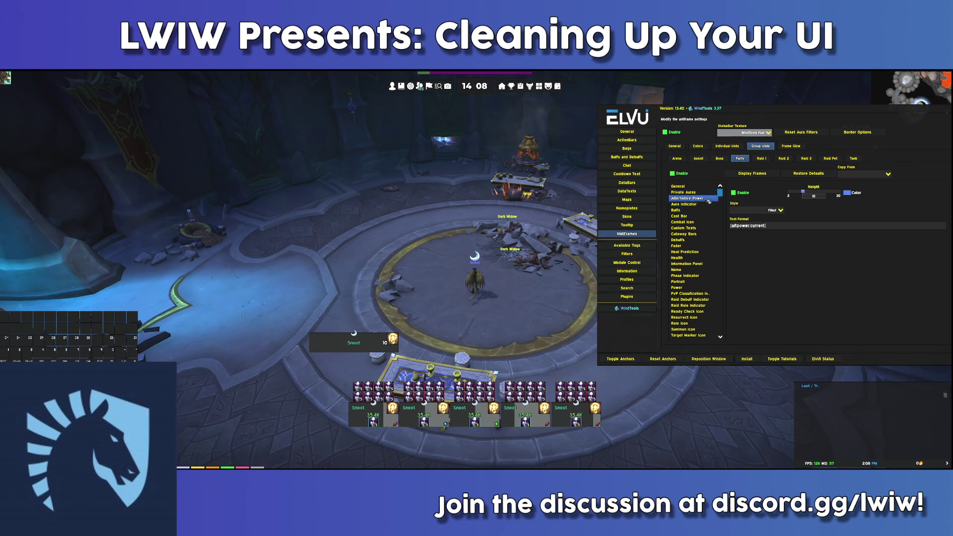
left_click(703, 193)
left_click(701, 218)
left_click(702, 234)
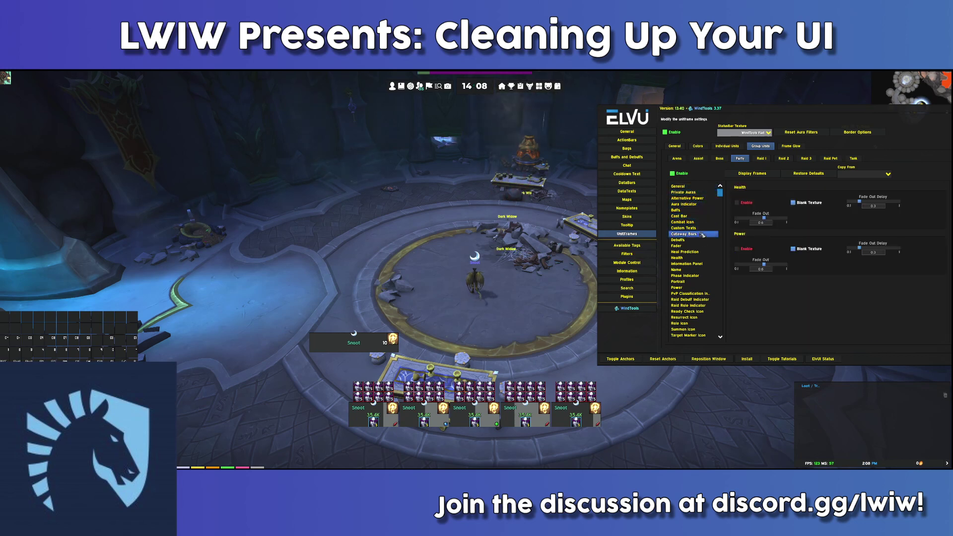
left_click(702, 228)
left_click(701, 241)
left_click(699, 247)
left_click(699, 252)
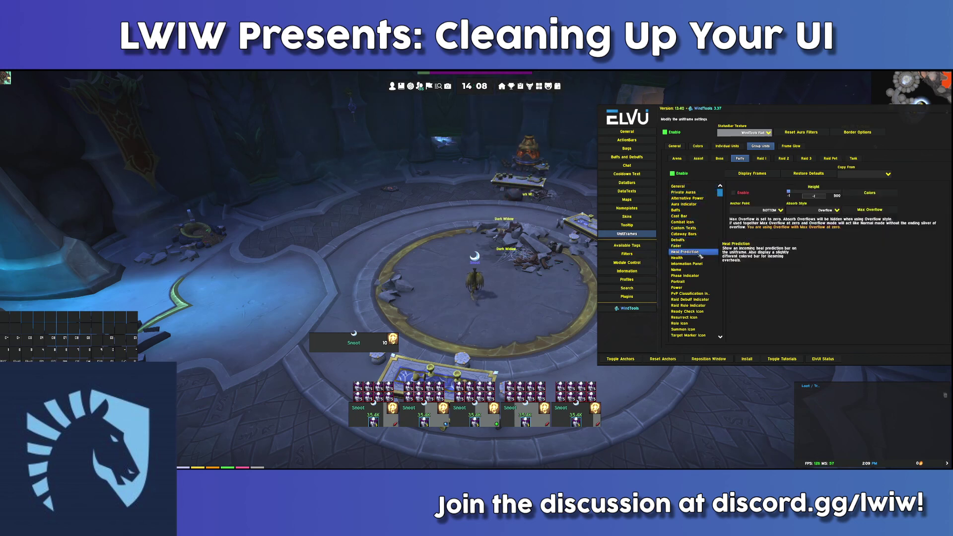
- Enable Heal Prediction for the party frames and set its Absorb Style to Wrapped
left_click(744, 193)
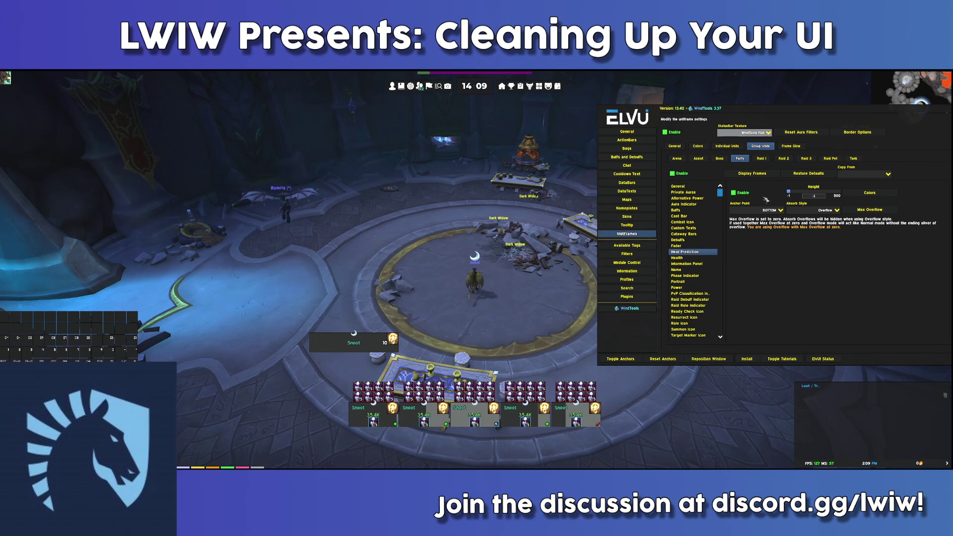
left_click(813, 210)
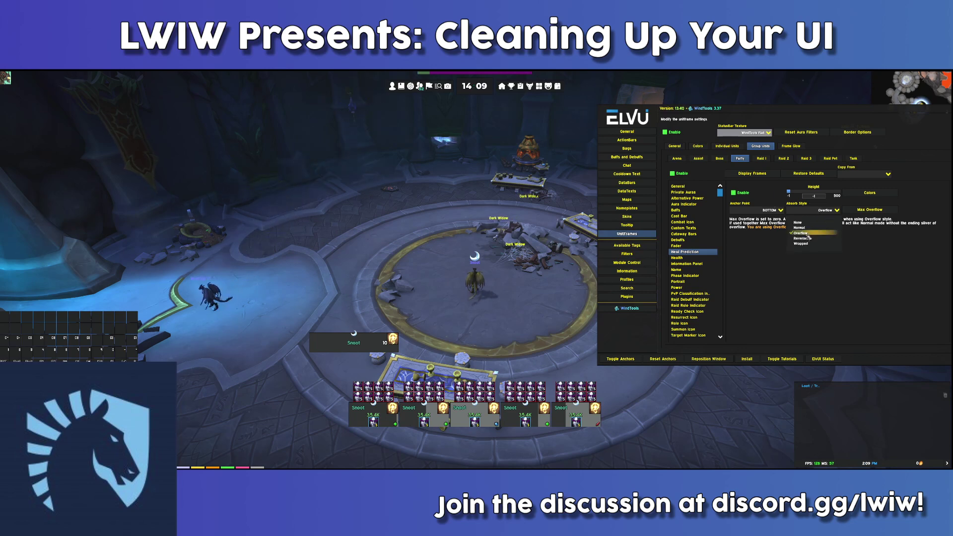
left_click(814, 235)
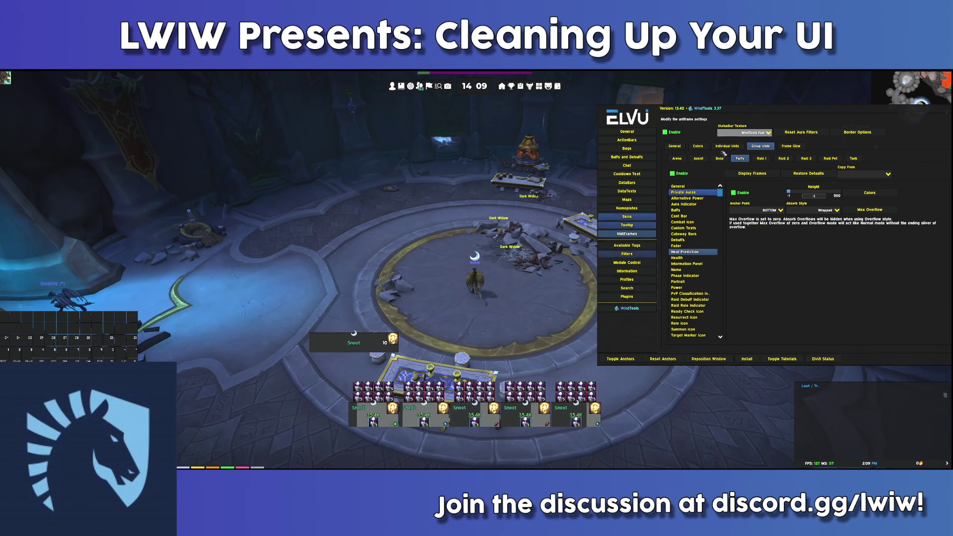
- Check the Personal heal prediction color in the unit frame color settings
left_click(699, 148)
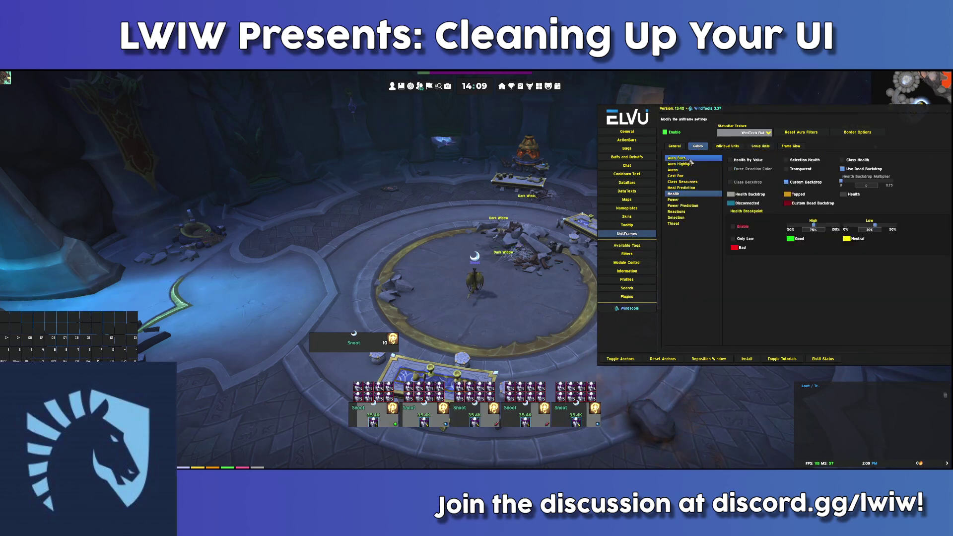
left_click(693, 189)
left_click(740, 181)
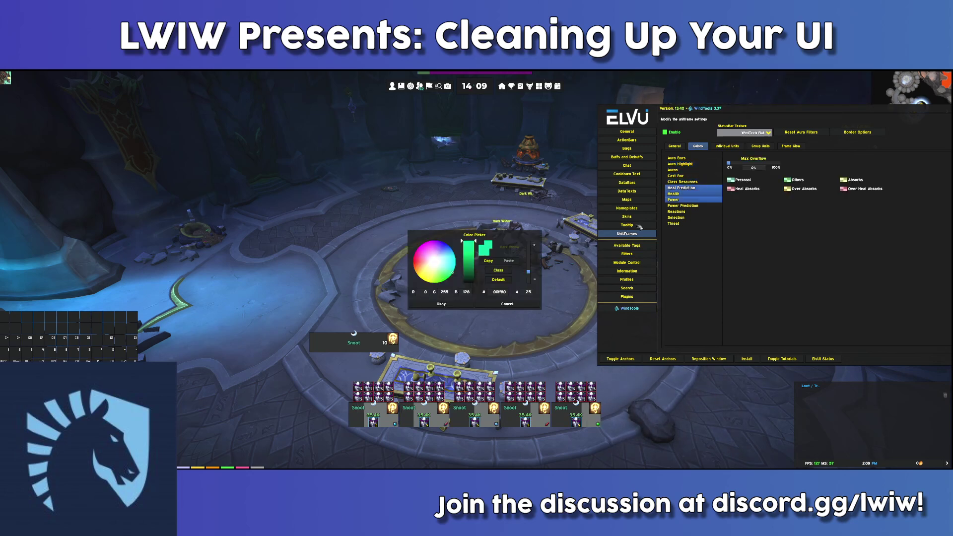
left_click(431, 304)
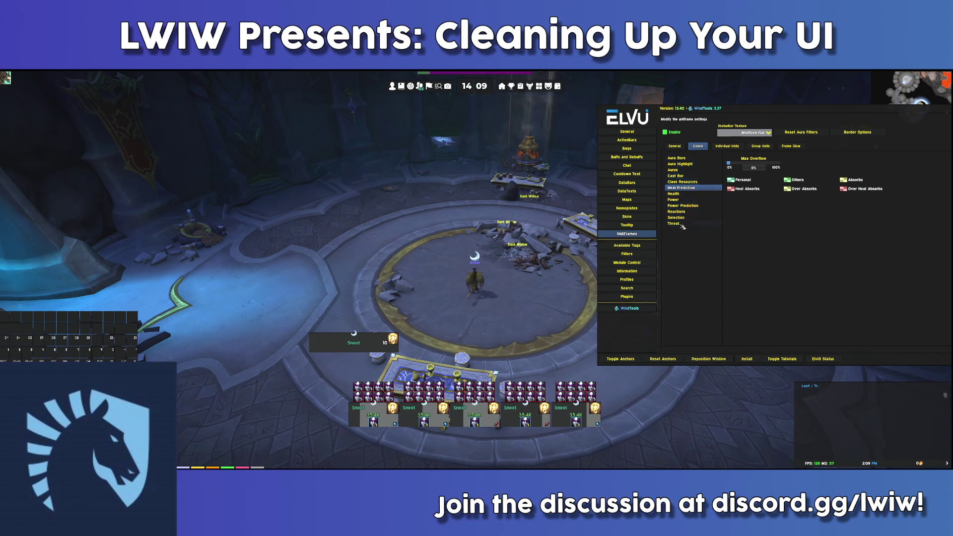
- Look through the player frame, Bags and General settings, and return to the Aura Indicator (Class) filter
left_click(725, 146)
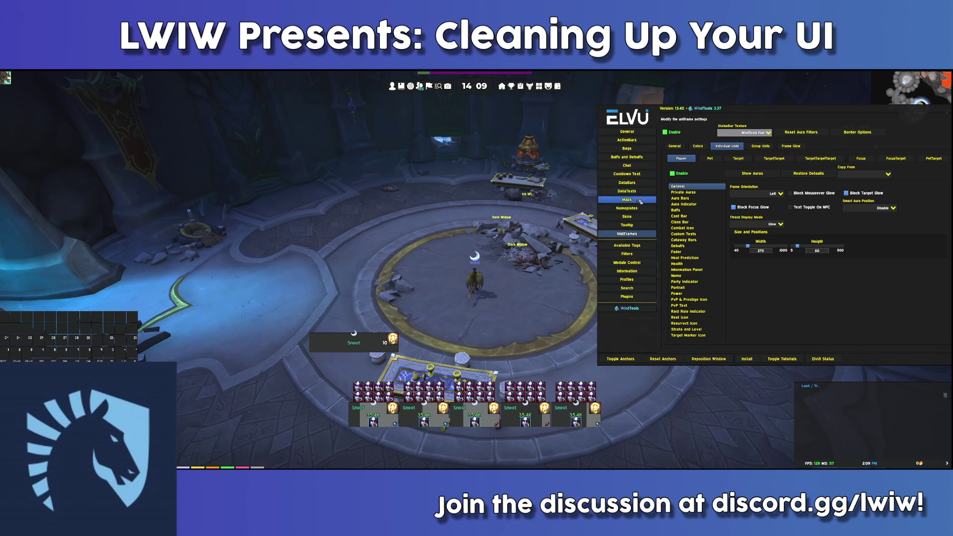
left_click(627, 157)
left_click(640, 149)
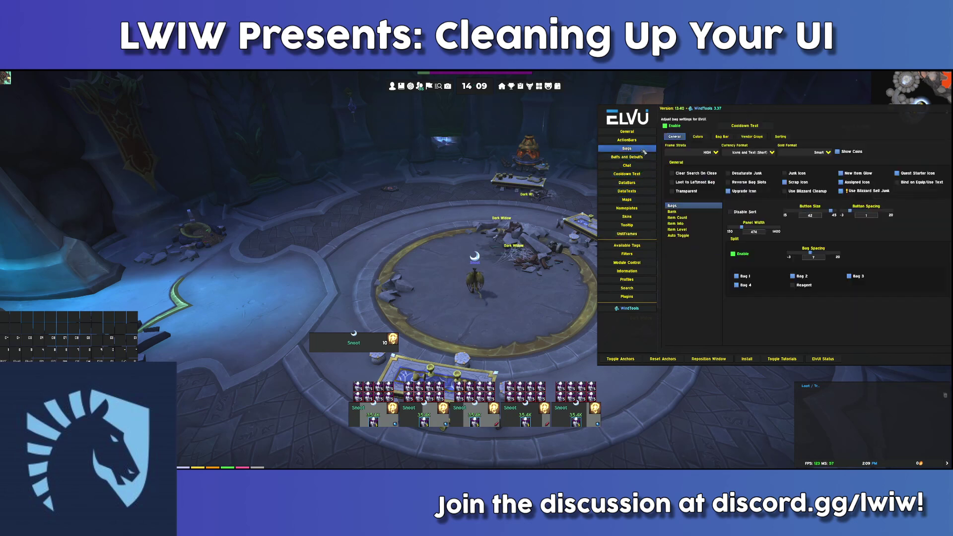
left_click(644, 133)
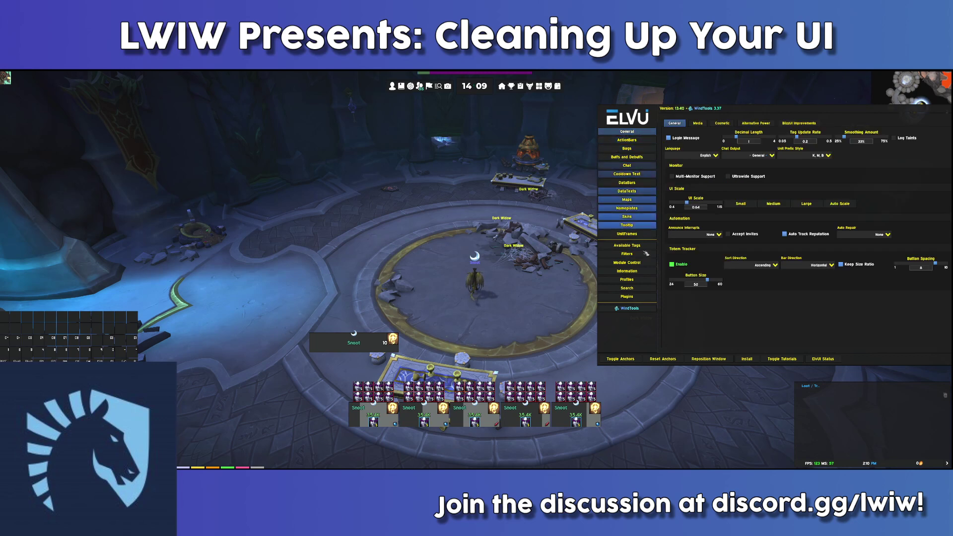
left_click(644, 233)
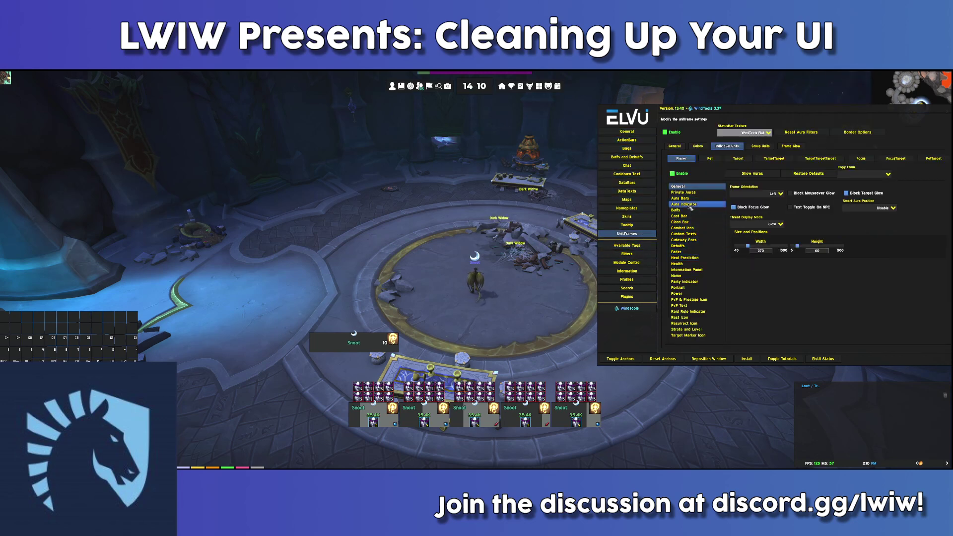
left_click(640, 254)
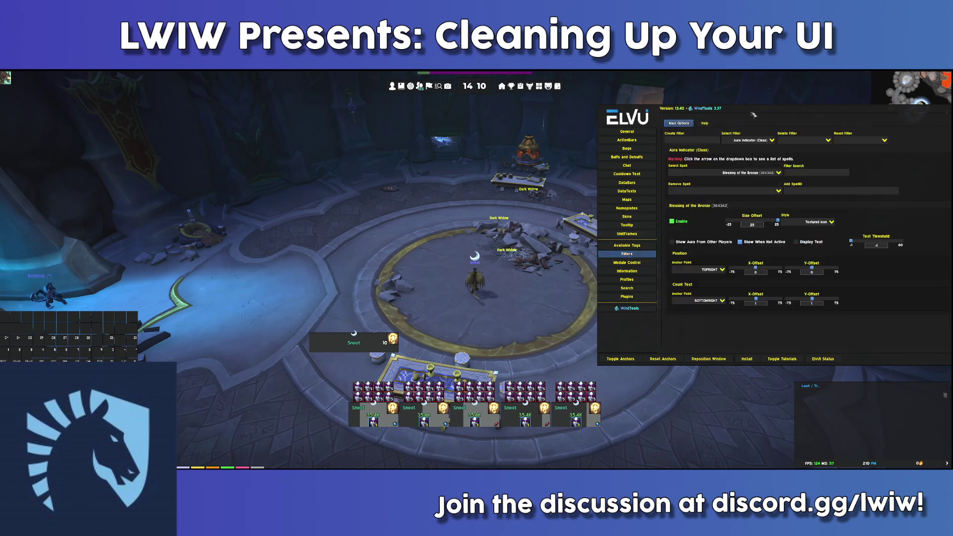
- Move the ElvUI settings window toward the center, view the RaidBuffsElvUI filter and switch to the RaidDebuffs filter
left_click_drag(758, 113, 607, 106)
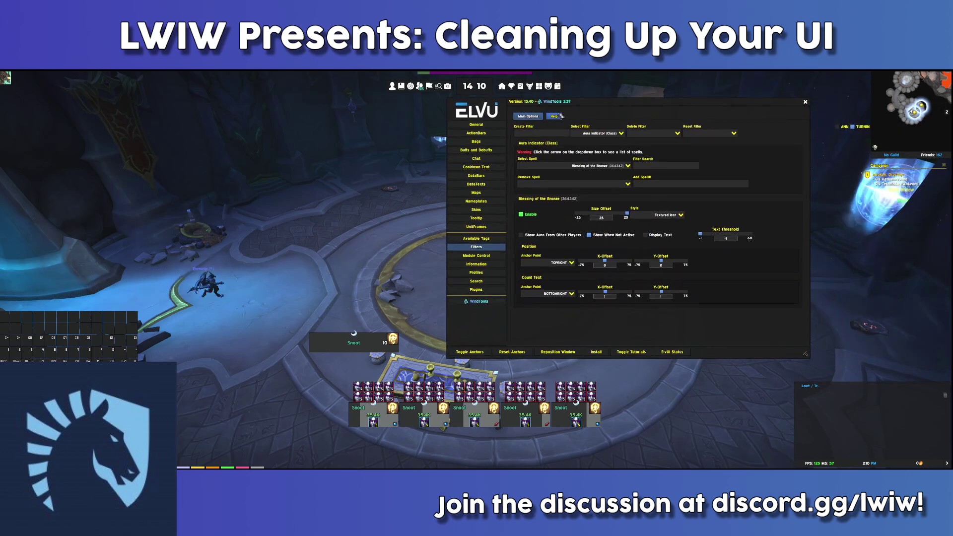
left_click(595, 130)
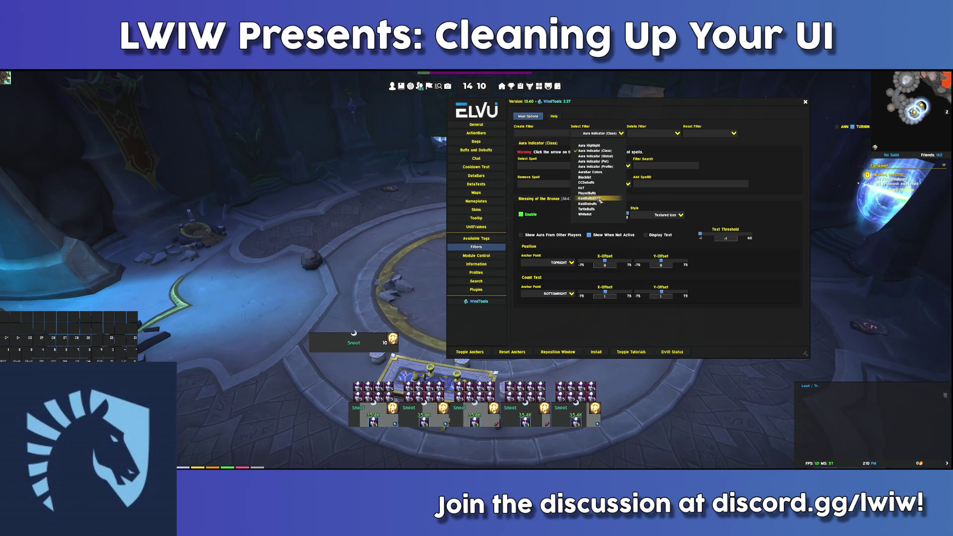
left_click(600, 199)
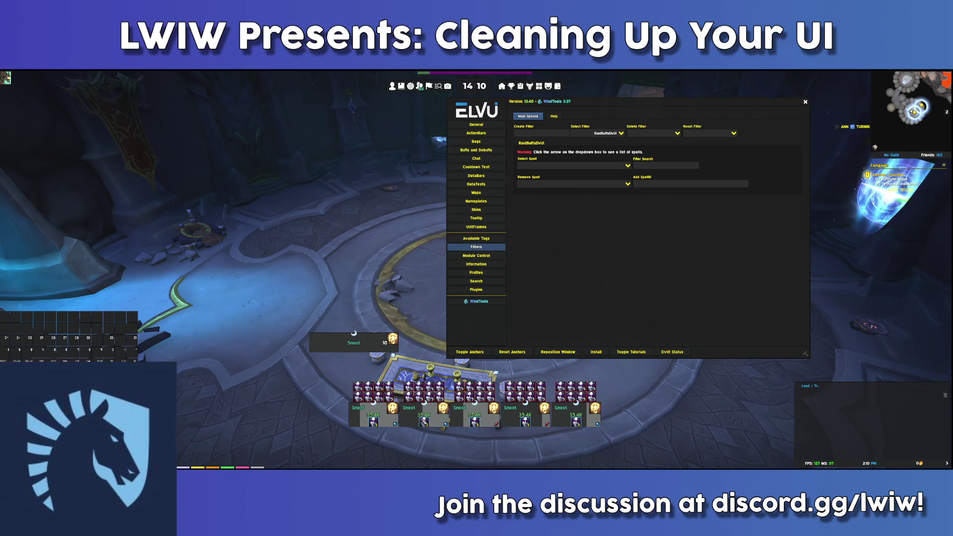
left_click(621, 133)
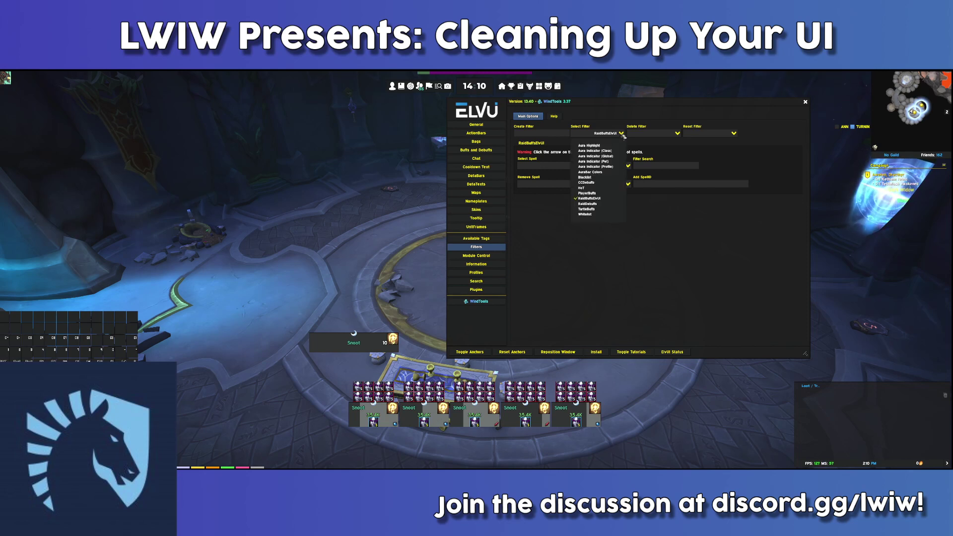
left_click(591, 203)
- Browse the spell list of the RaidDebuffs filter to see which dungeon and raid debuffs it includes
left_click(605, 168)
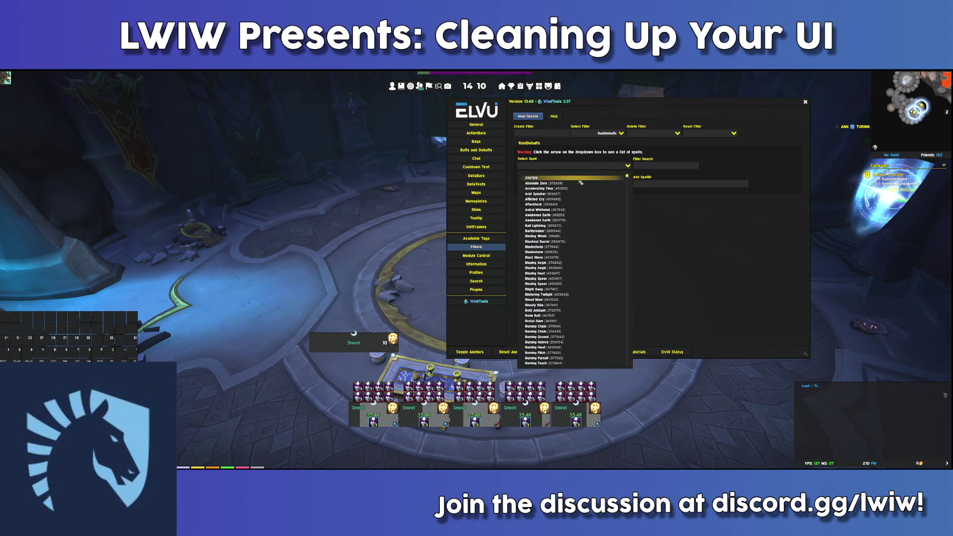
scroll(585, 239, "down", 5)
scroll(586, 239, "down", 10)
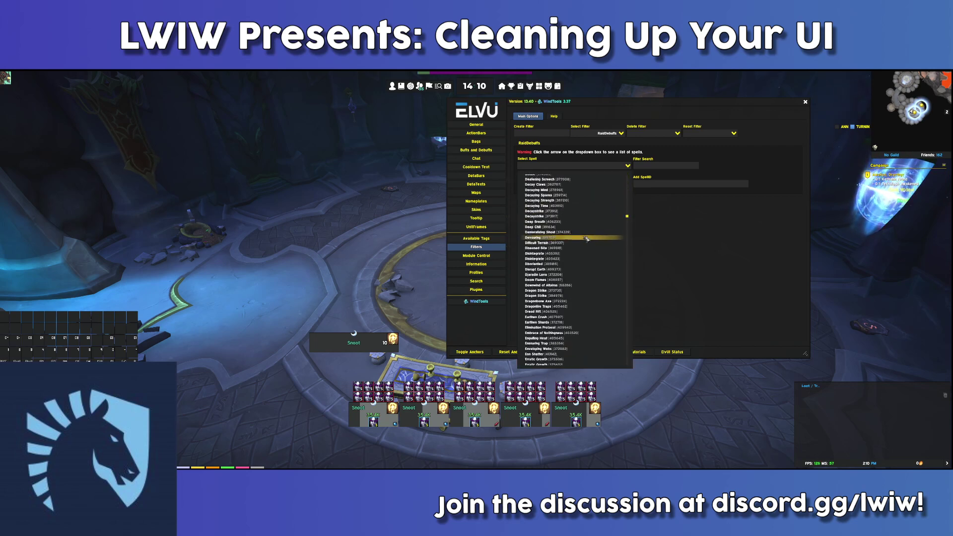
scroll(587, 242, "down", 10)
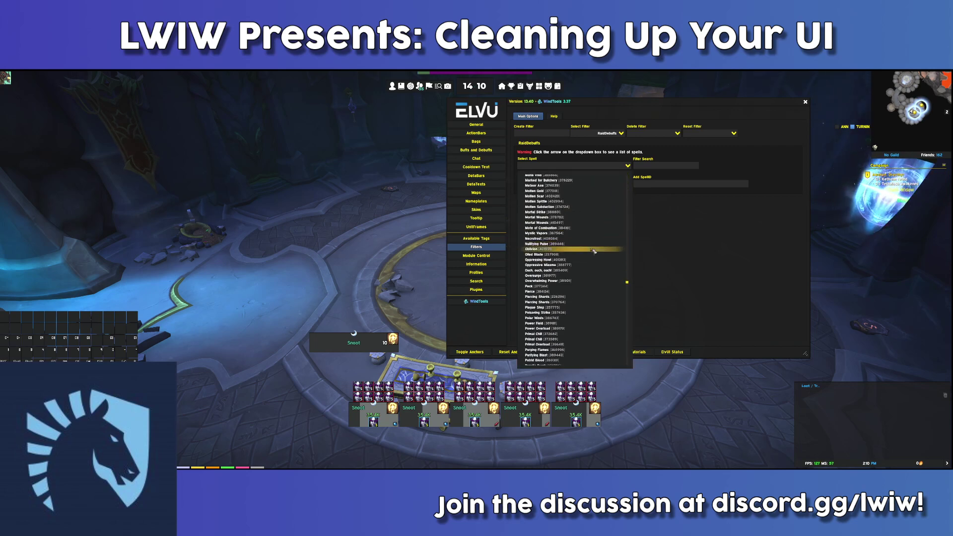
scroll(590, 263, "down", 10)
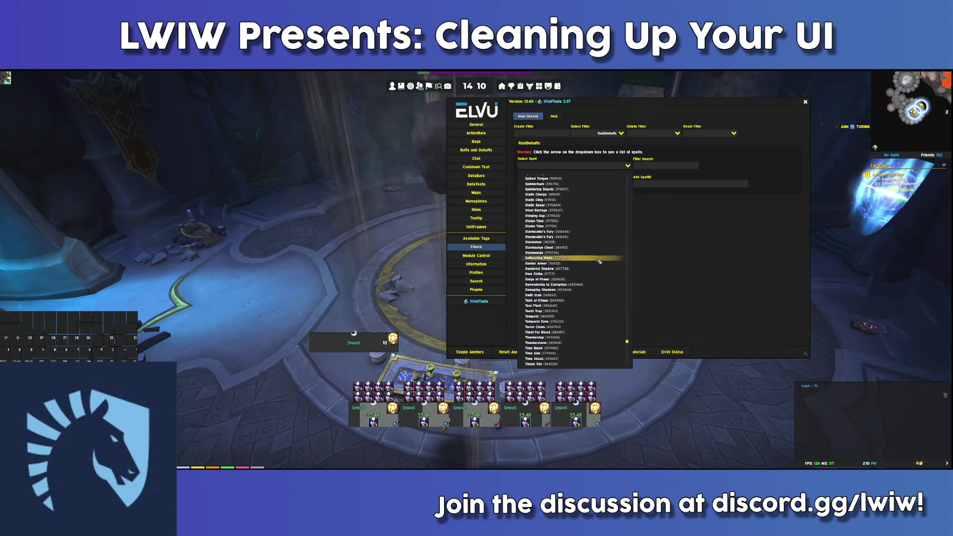
left_click_drag(628, 363, 628, 168)
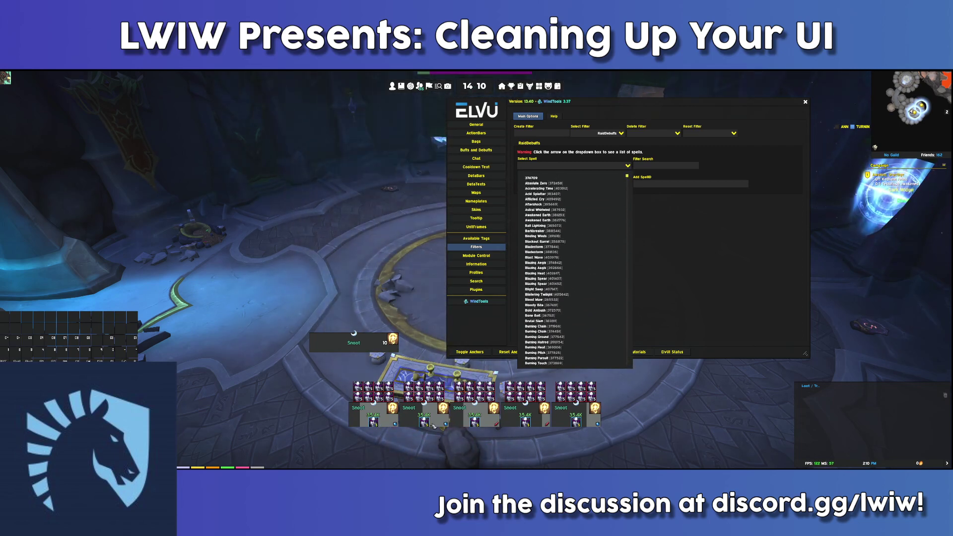
left_click_drag(465, 423, 483, 419)
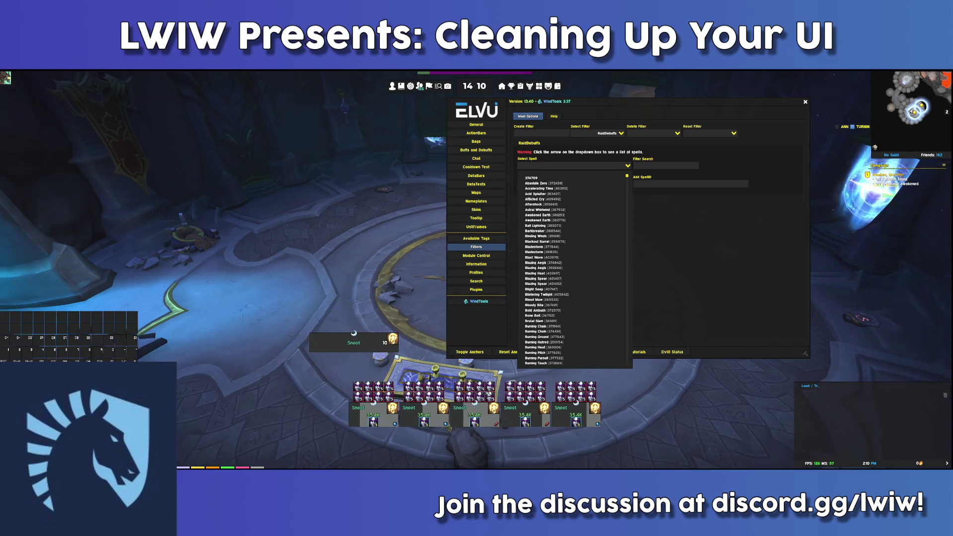
left_click(628, 166)
left_click(628, 166)
scroll(573, 248, "down", 15)
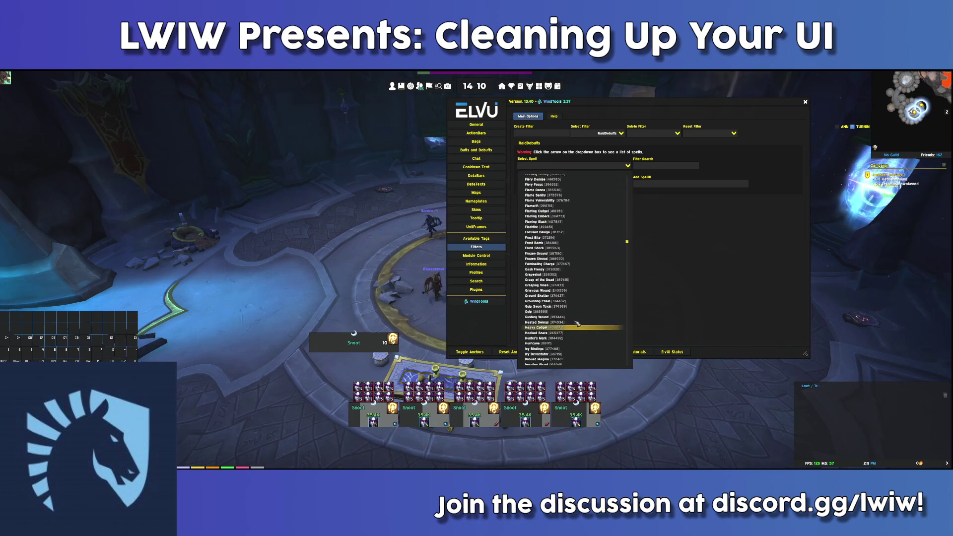
scroll(571, 204, "down", 12)
left_click(628, 166)
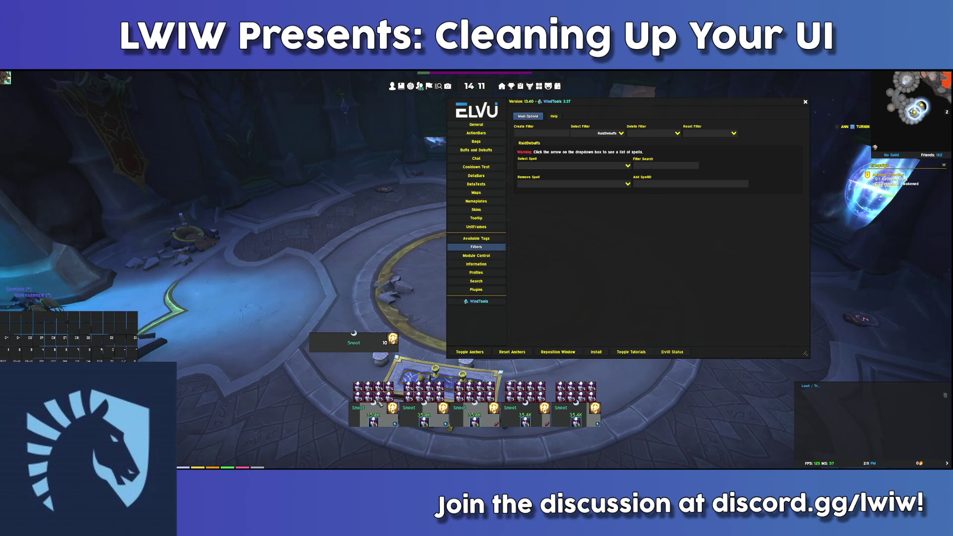
- Switch to Chrome, open Wowhead in a new tab and move the browser window aside
key("super+Tab")
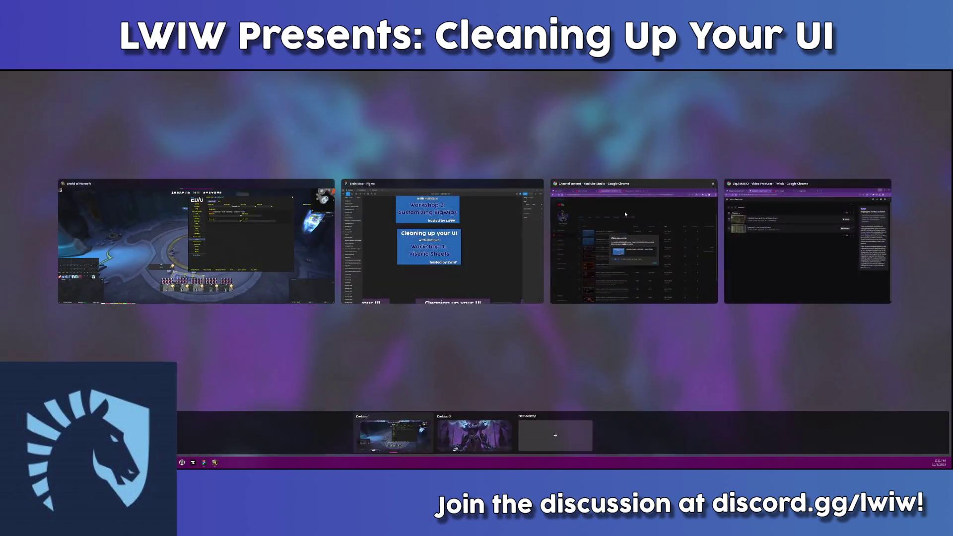
left_click(716, 183)
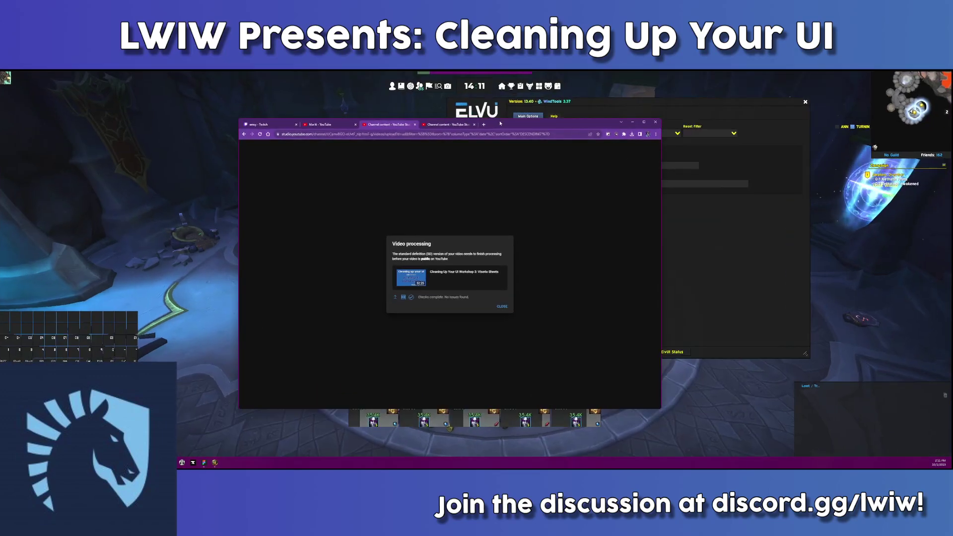
left_click(485, 125)
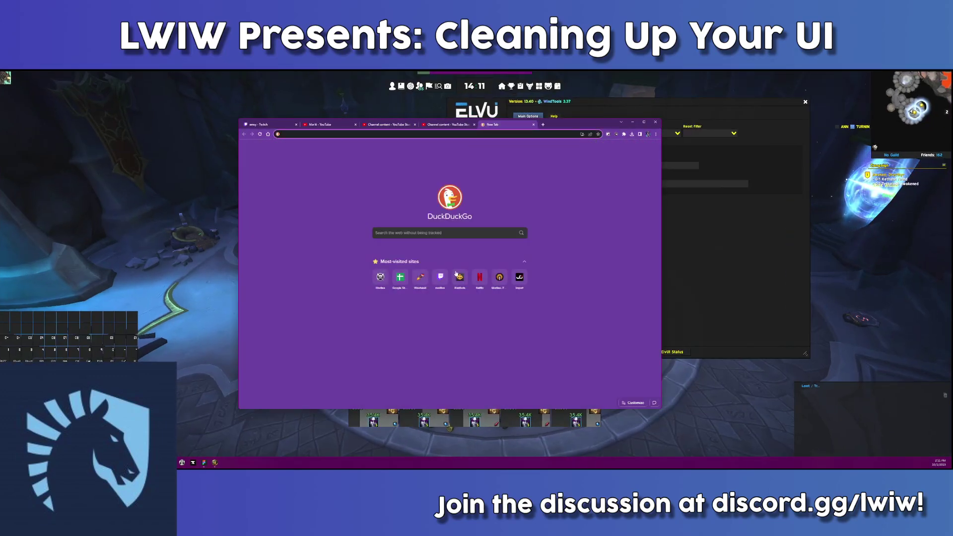
left_click(419, 278)
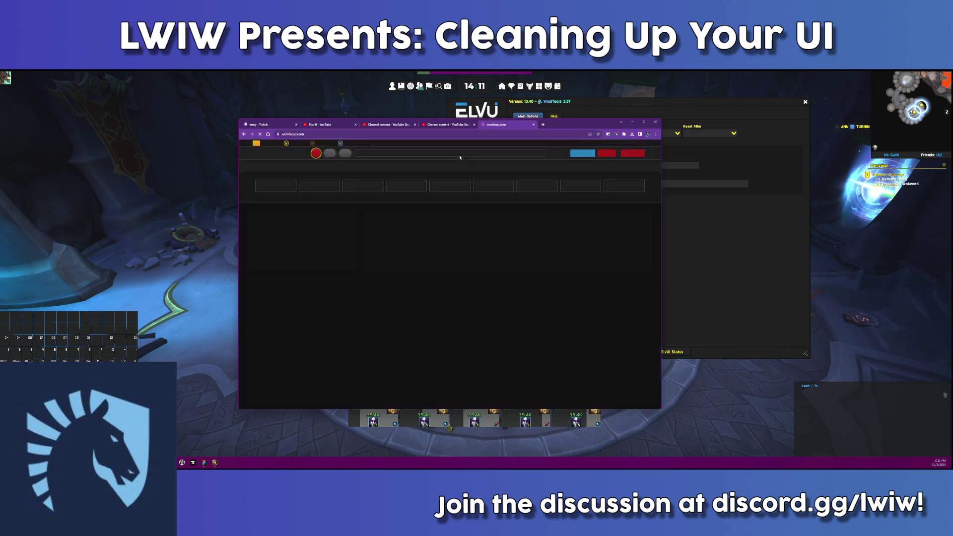
left_click_drag(563, 124, 788, 112)
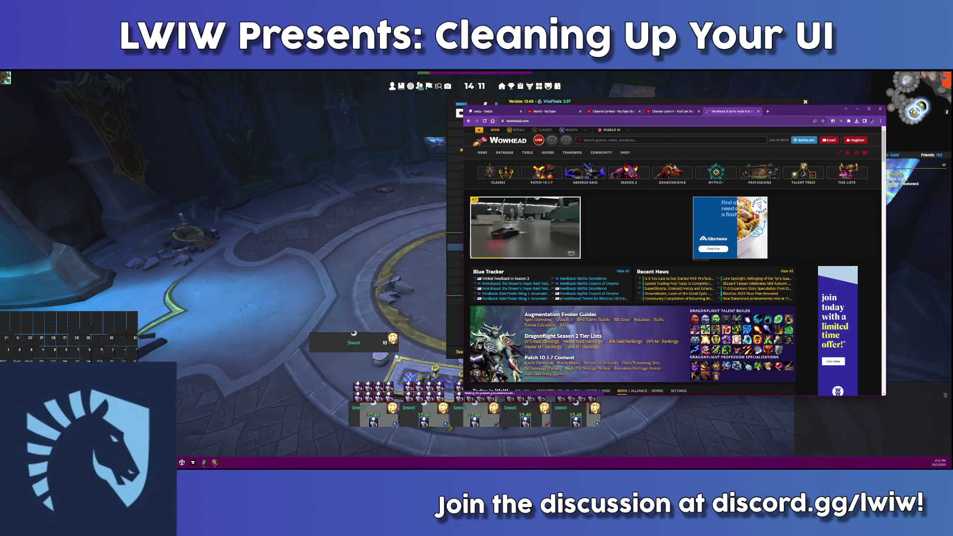
- Search Wowhead for "gnash frenzy" and clear the search
left_click(620, 139)
type("gn")
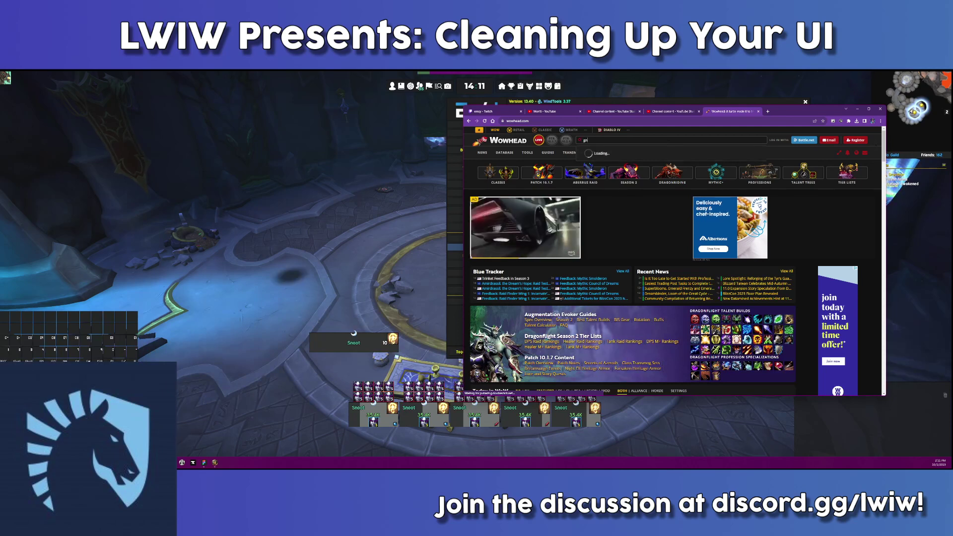
type("ash f")
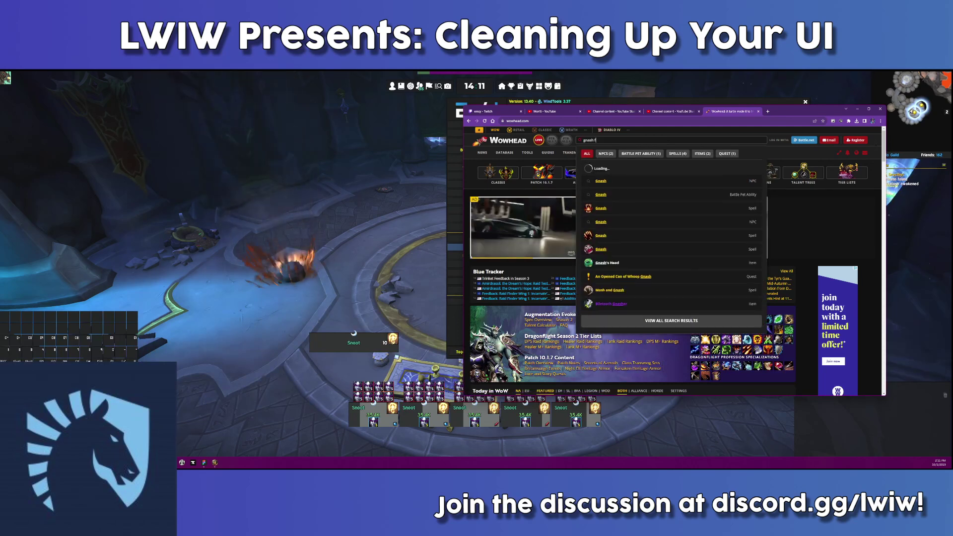
type("renzy")
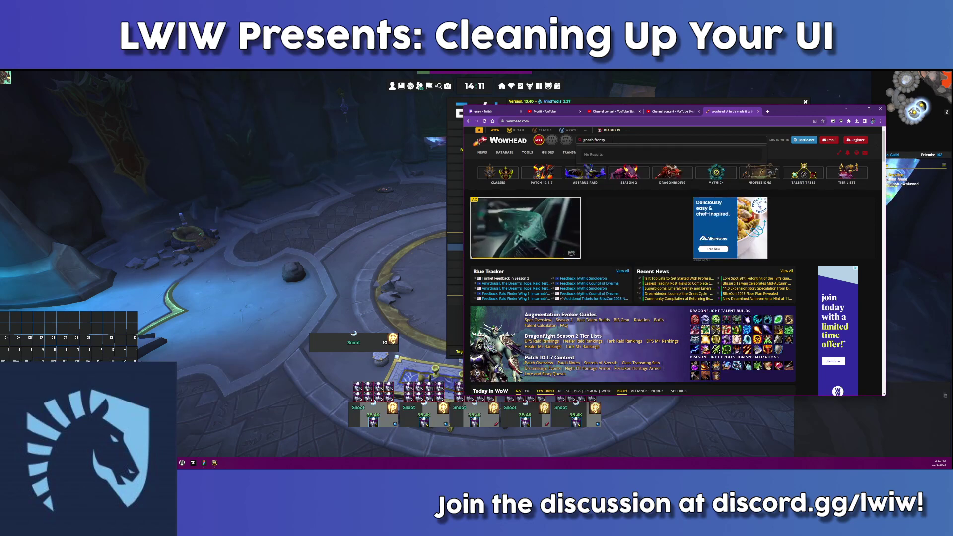
key("BackSpace")
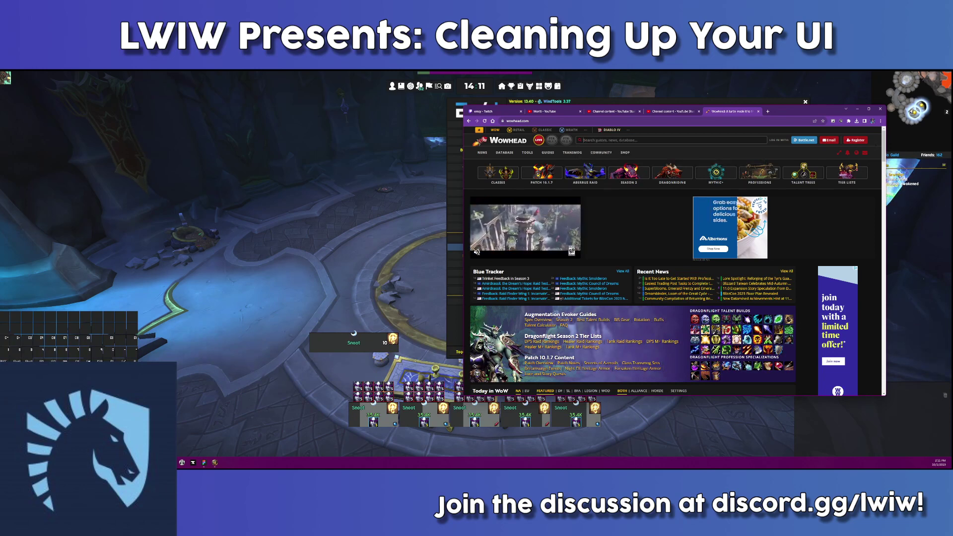
- Try to find the dungeon on Wowhead by searching for "brokenhide"
mouse_move(599, 177)
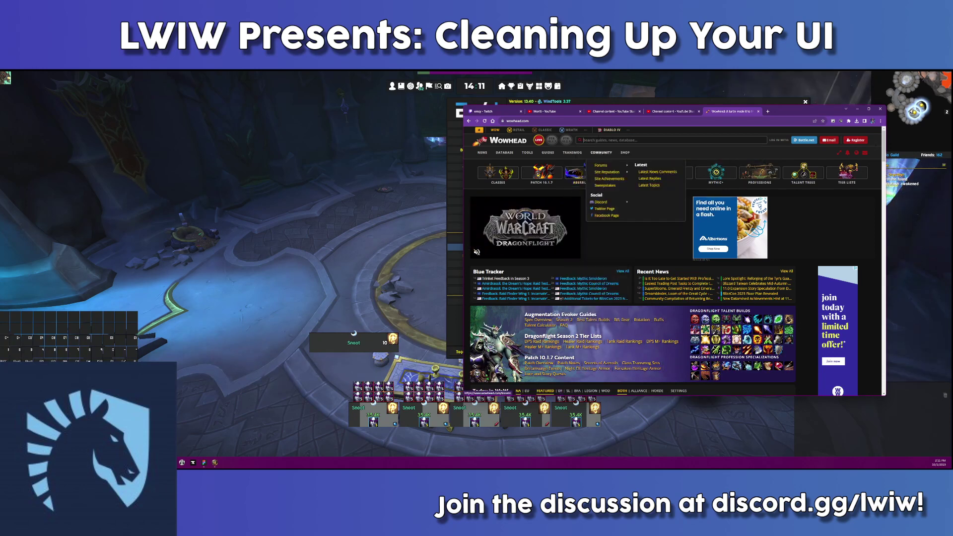
left_click(600, 140)
type("brakenhide hal")
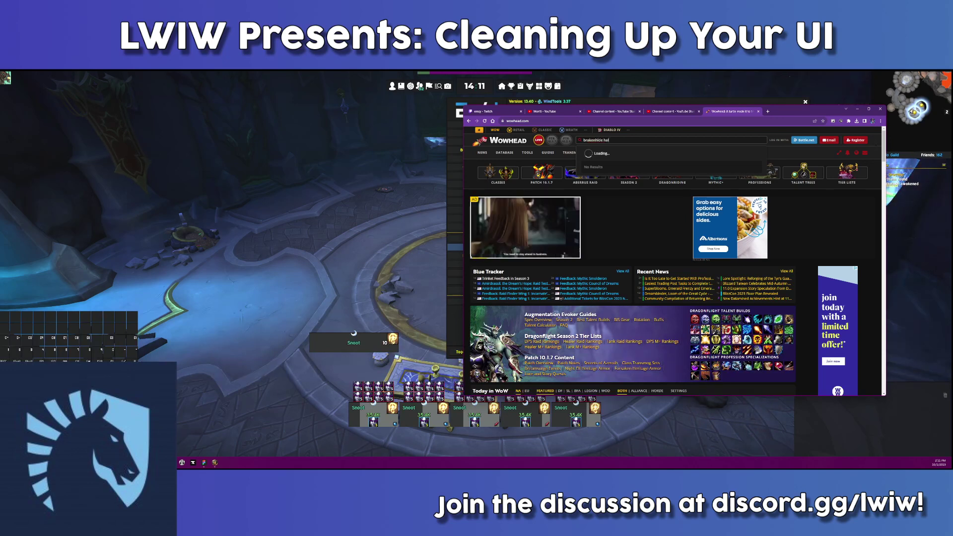
type("low")
key("BackSpace")
key("BackSpace")
key("BackSpace")
key("BackSpace")
key("BackSpace")
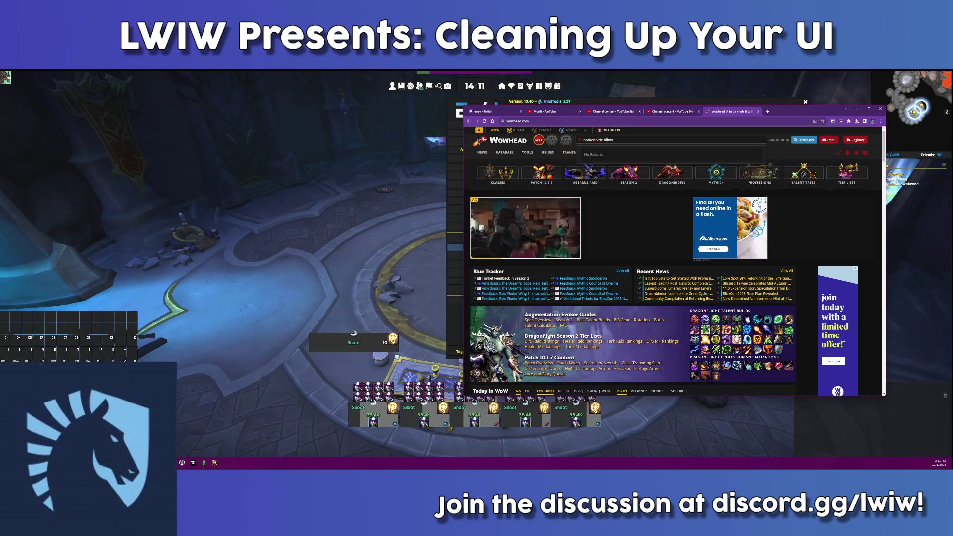
type("llo")
key("BackSpace")
key("BackSpace")
key("BackSpace")
key("BackSpace")
key("BackSpace")
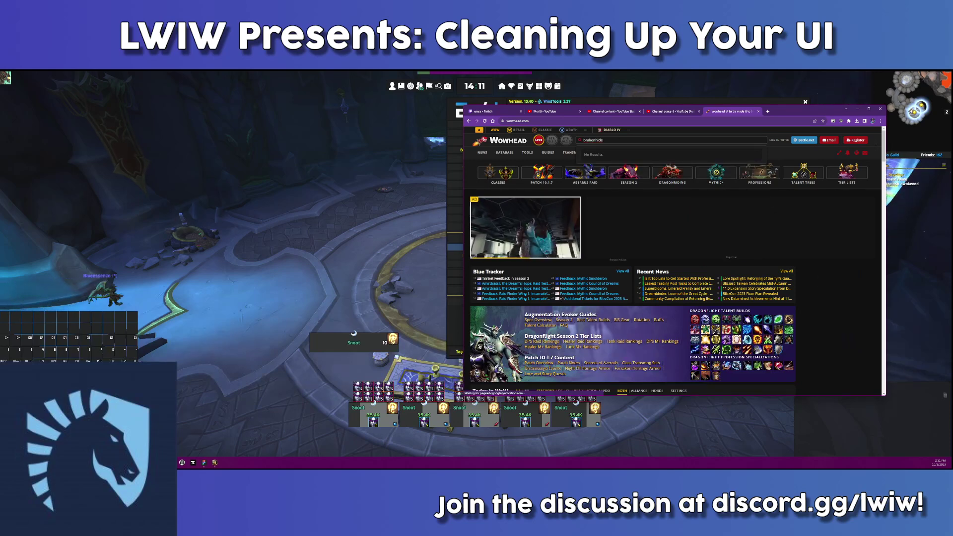
- Switch back to World of Warcraft, close the ElvUI settings and briefly open the Guild & Communities window
key("alt+Tab")
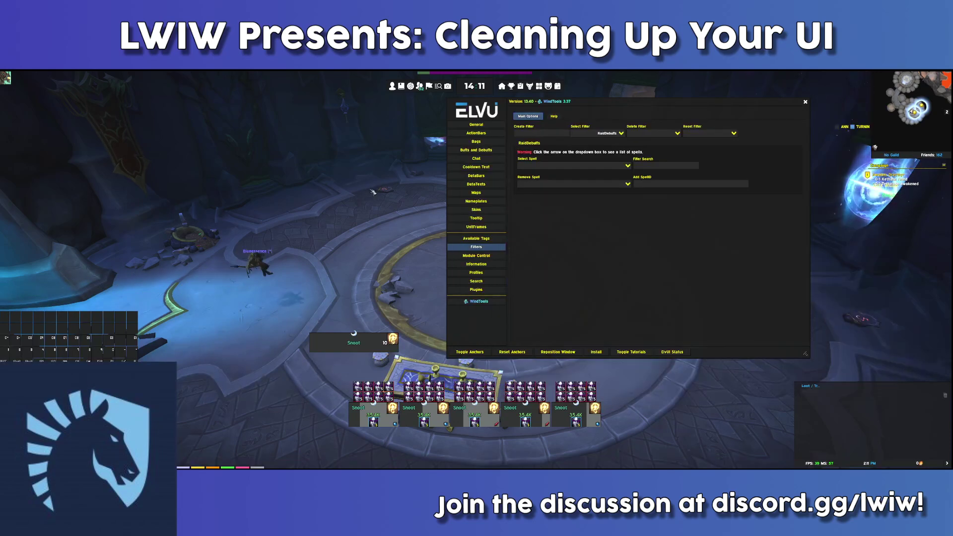
key("Escape")
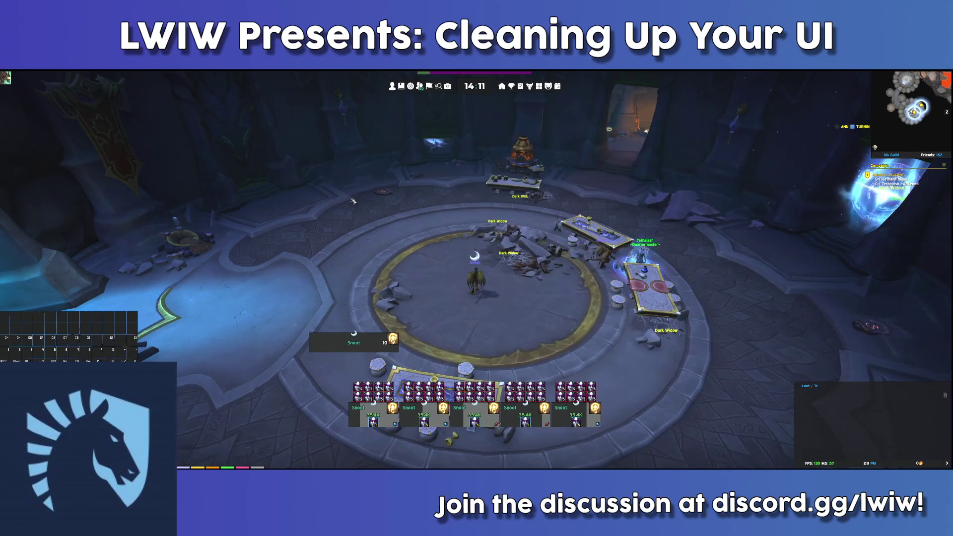
key("shift+p")
key("shift+p")
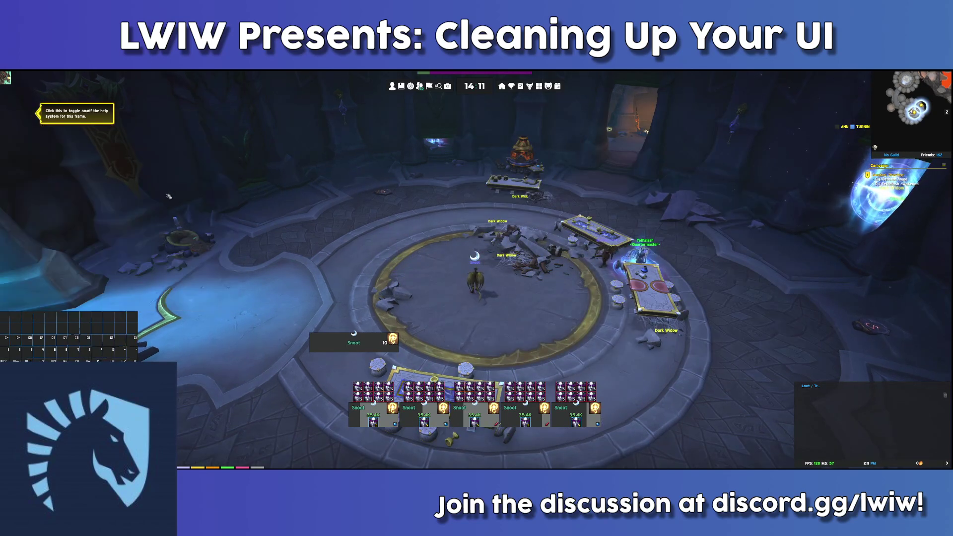
key("j")
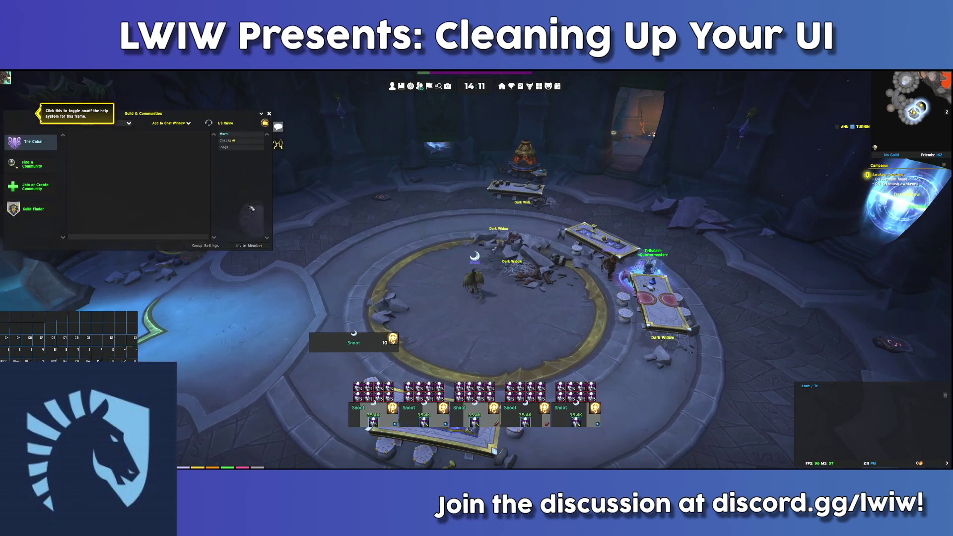
key("j")
- Switch to Chrome, search Wowhead for "bracken" and open the Rira Hackclaw NPC page
key("super+Tab")
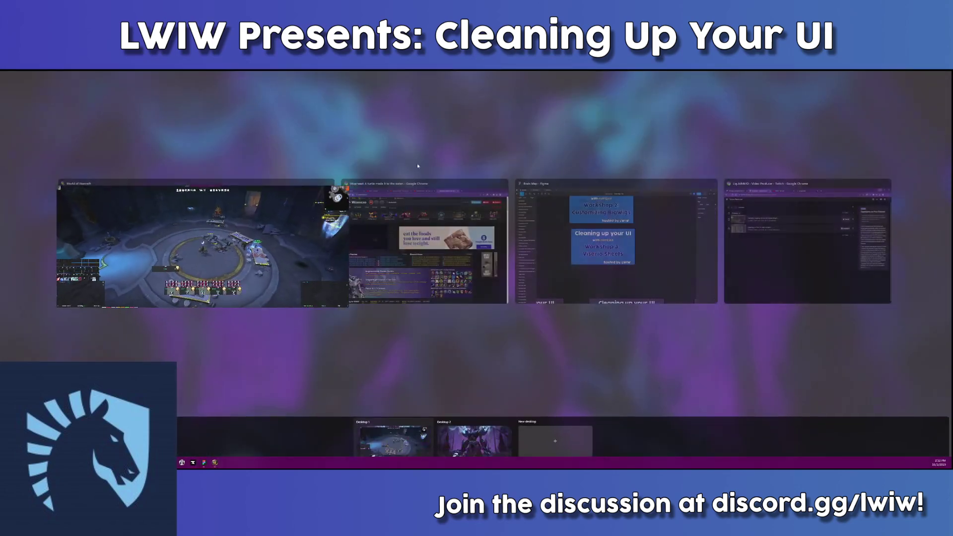
left_click(449, 228)
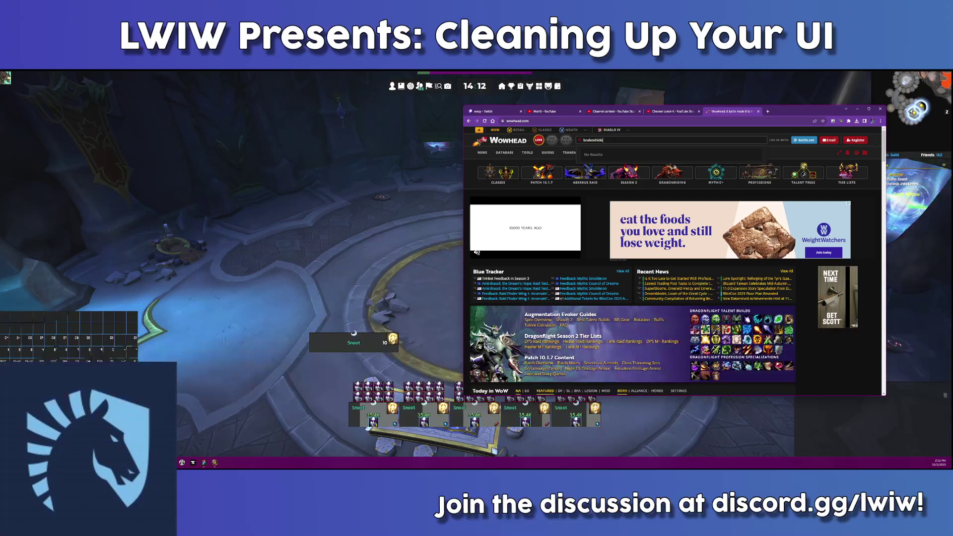
key("BackSpace")
key("BackSpace")
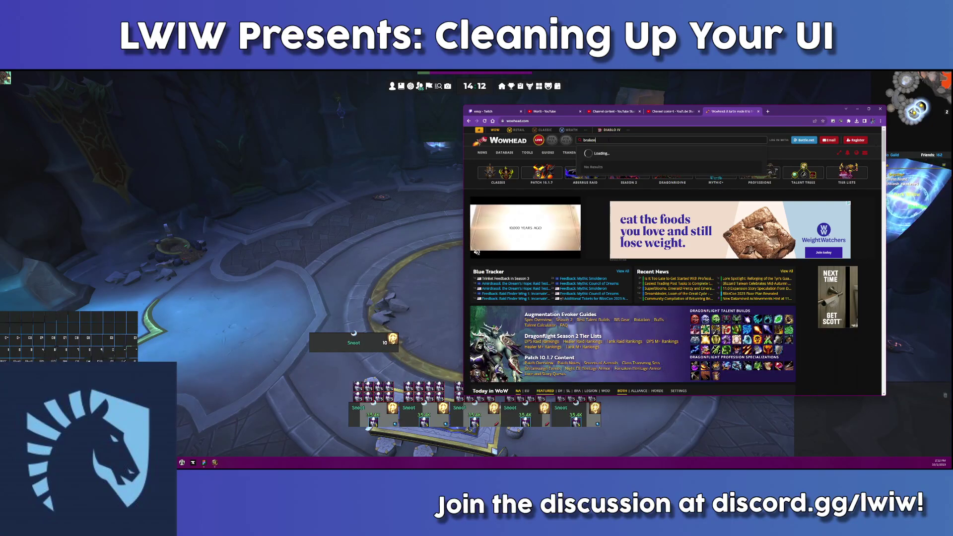
key("BackSpace")
key("BackSpace")
key("BackSpace")
type("cken")
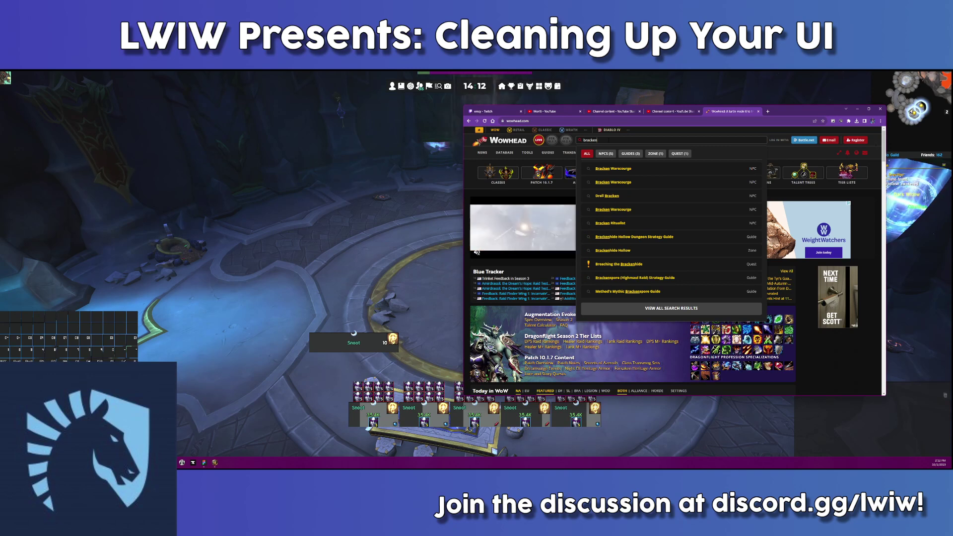
left_click(609, 225)
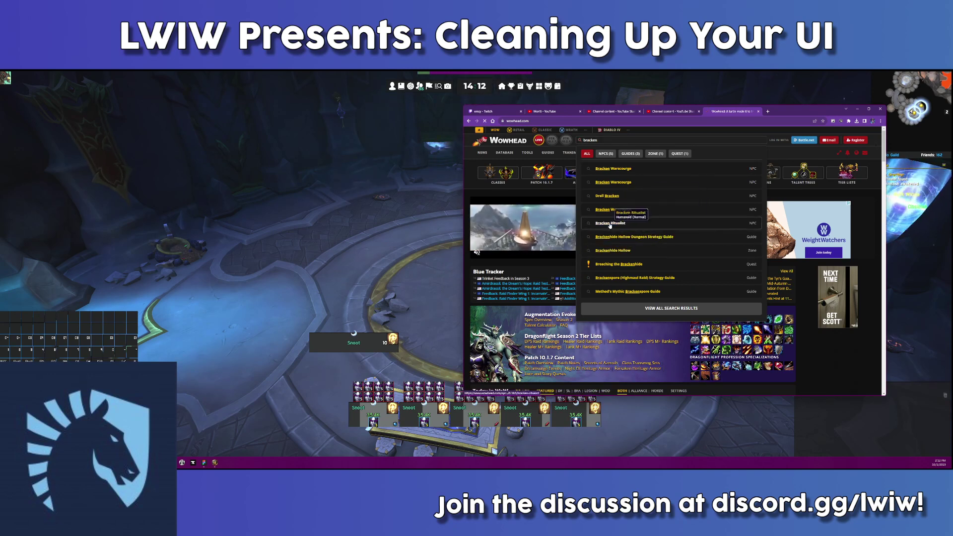
scroll(625, 262, "down", 5)
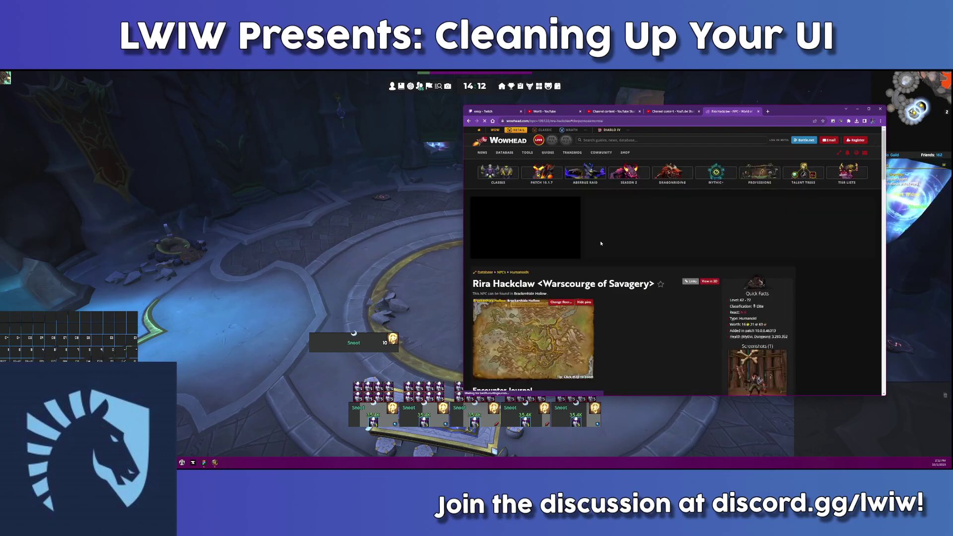
- Open the Gash Frenzy spell page from Rira Hackclaw's Encounter Journal abilities
scroll(528, 213, "down", 6)
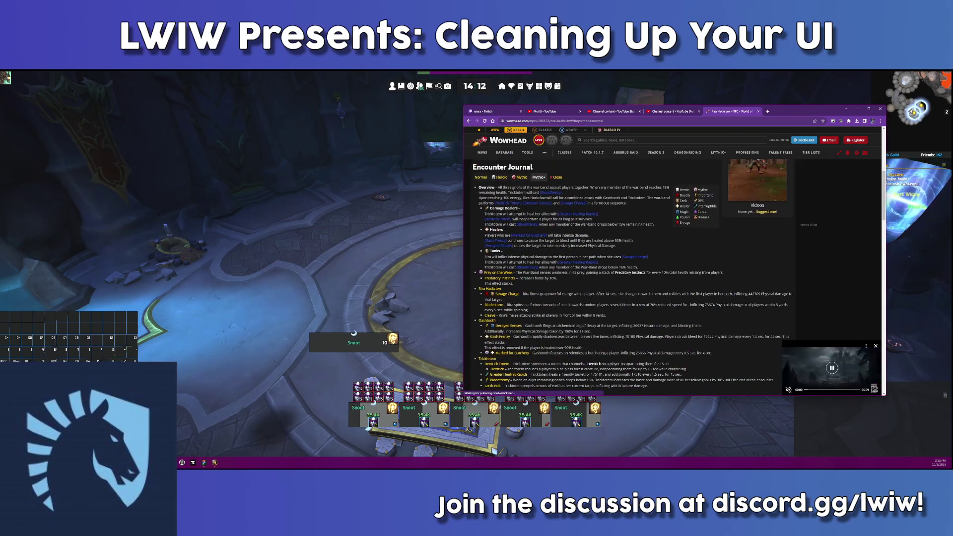
scroll(527, 213, "down", 2)
mouse_move(500, 264)
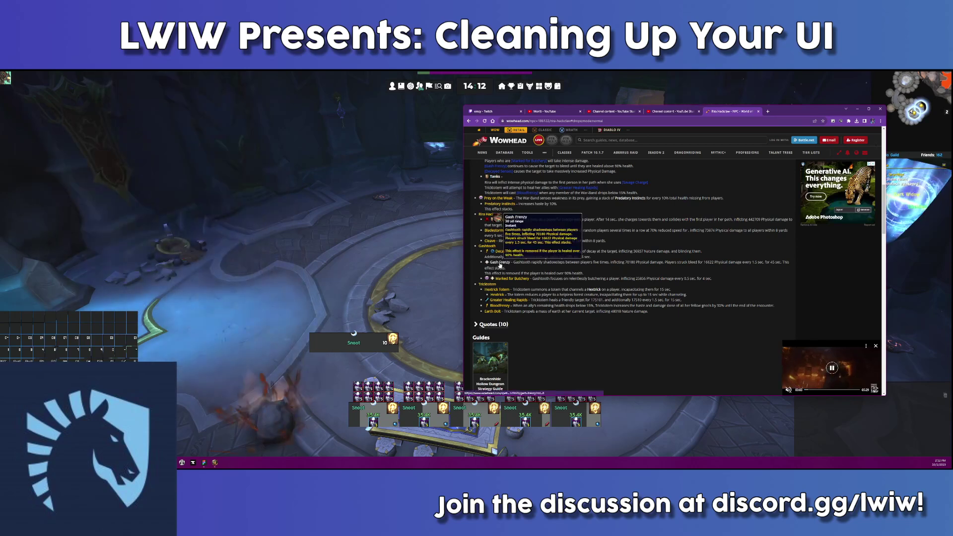
left_click(500, 263)
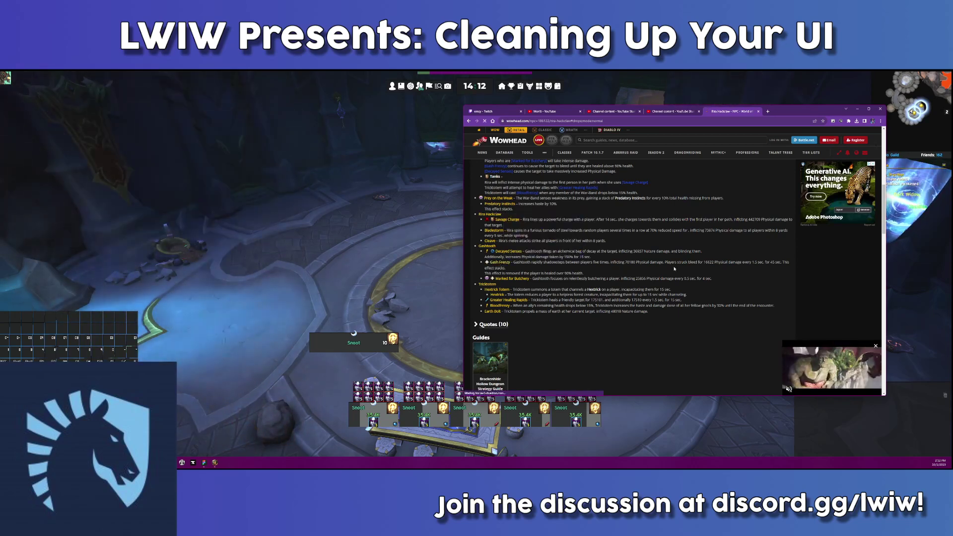
scroll(476, 197, "down", 3)
scroll(476, 197, "up", 3)
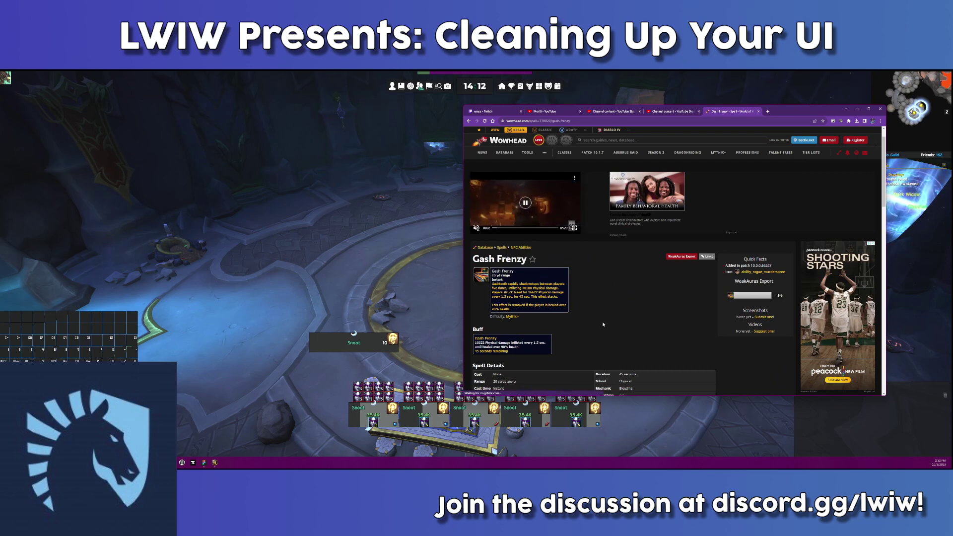
- Copy the spell ID of Gash Frenzy from its Wowhead page links
scroll(675, 199, "down", 2)
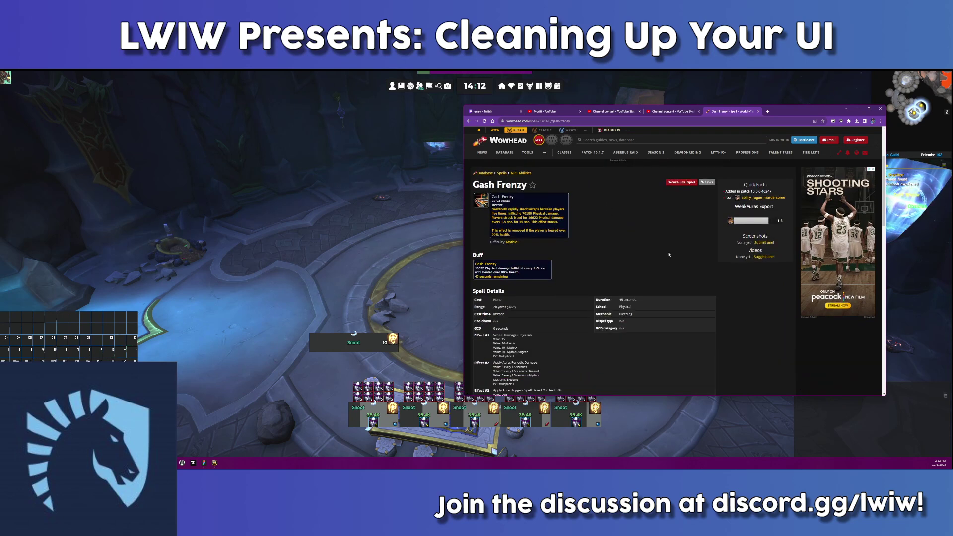
left_click(708, 182)
left_click(720, 217)
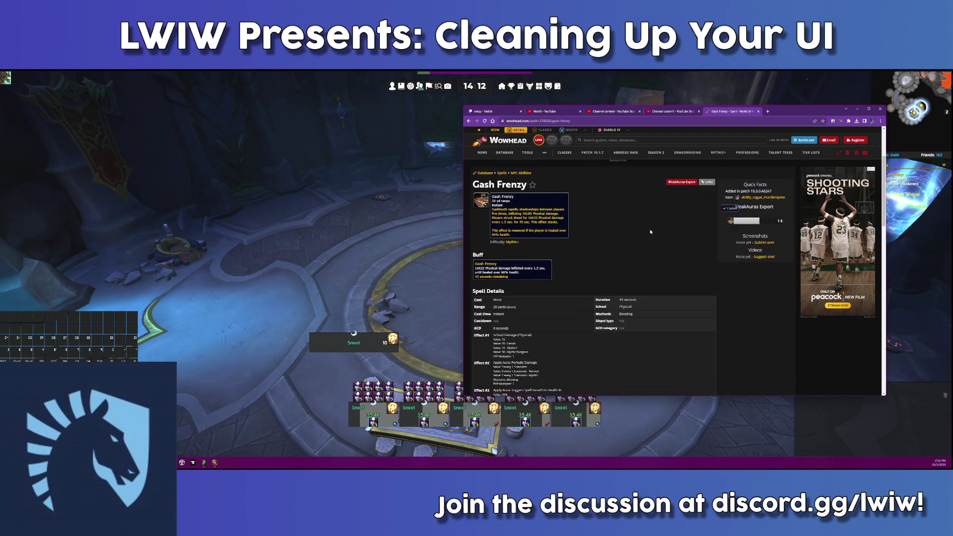
- Switch back to World of Warcraft, add spell ID 378020 to ElvUI's RaidDebuffs filter and close the settings
left_click(356, 198)
key("Escape")
left_click(474, 280)
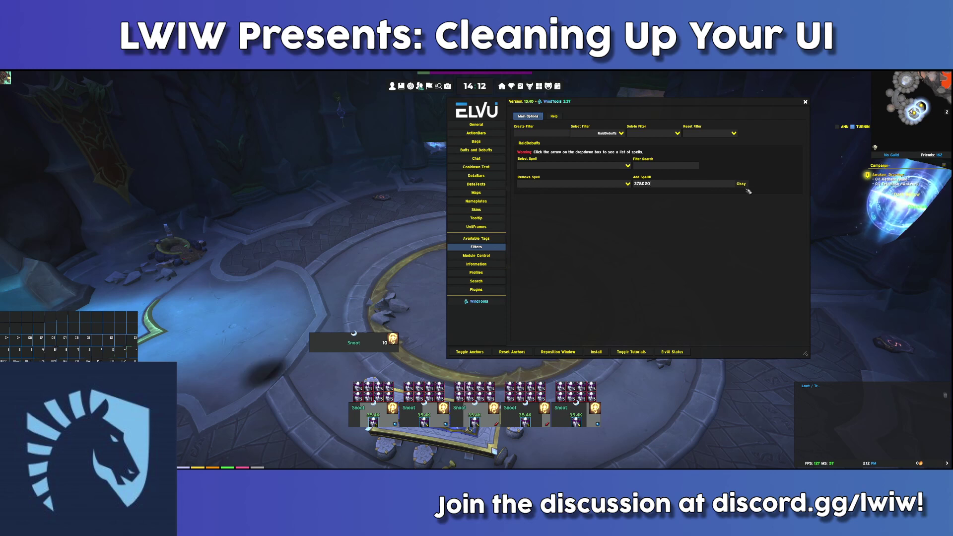
left_click(744, 185)
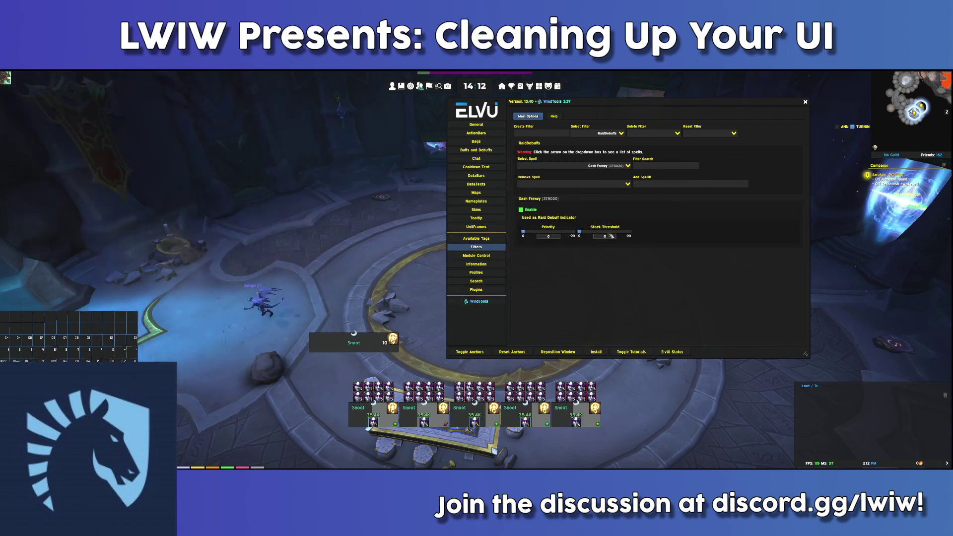
left_click(807, 103)
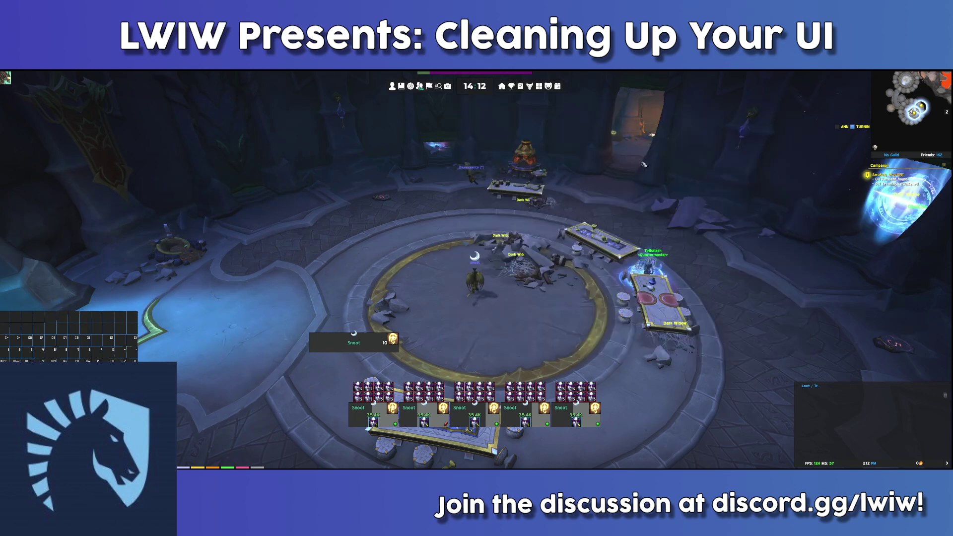